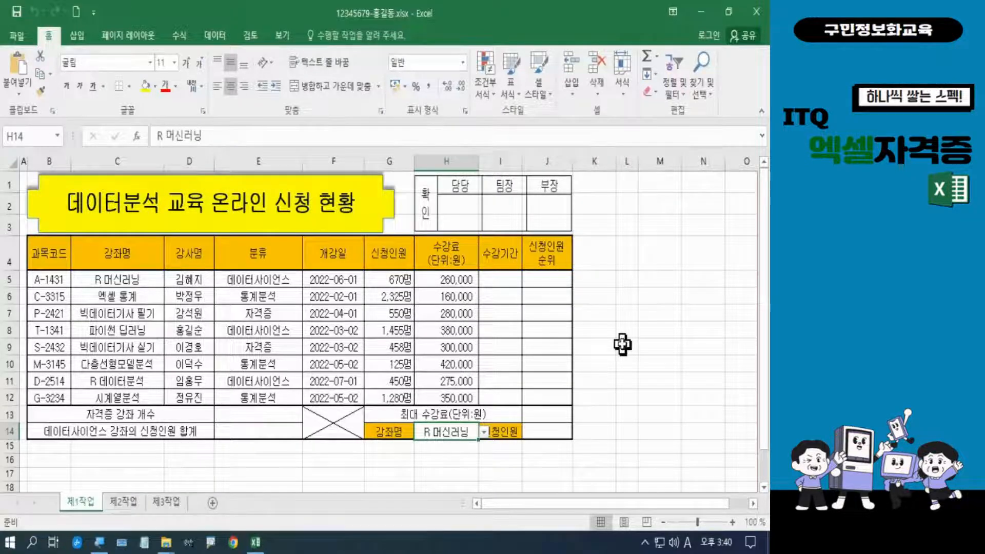
Review the approval-box picture, the 강좌명 selection cell H14, and the 신청인원 and 수강료 figures in G5:H12.
click(371, 218)
click(447, 212)
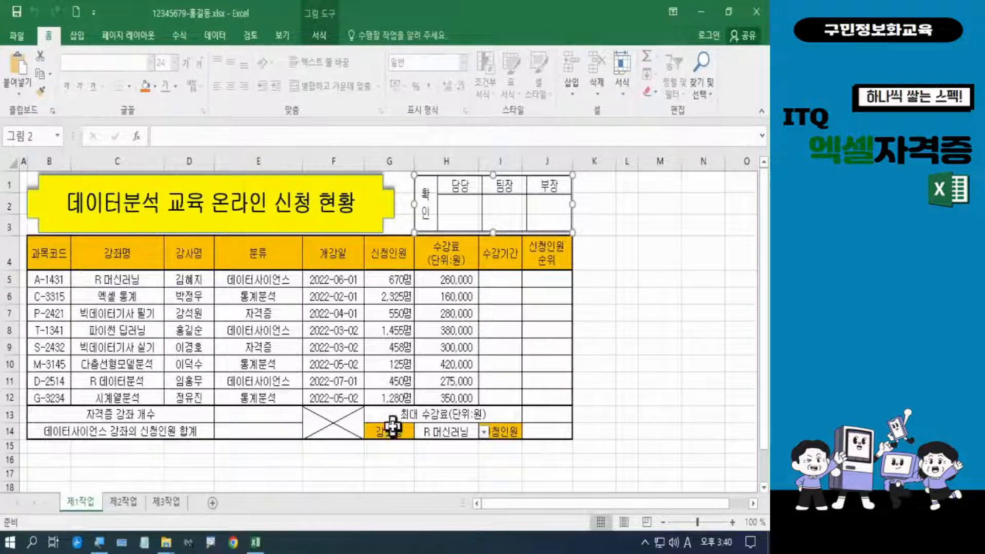
click(437, 433)
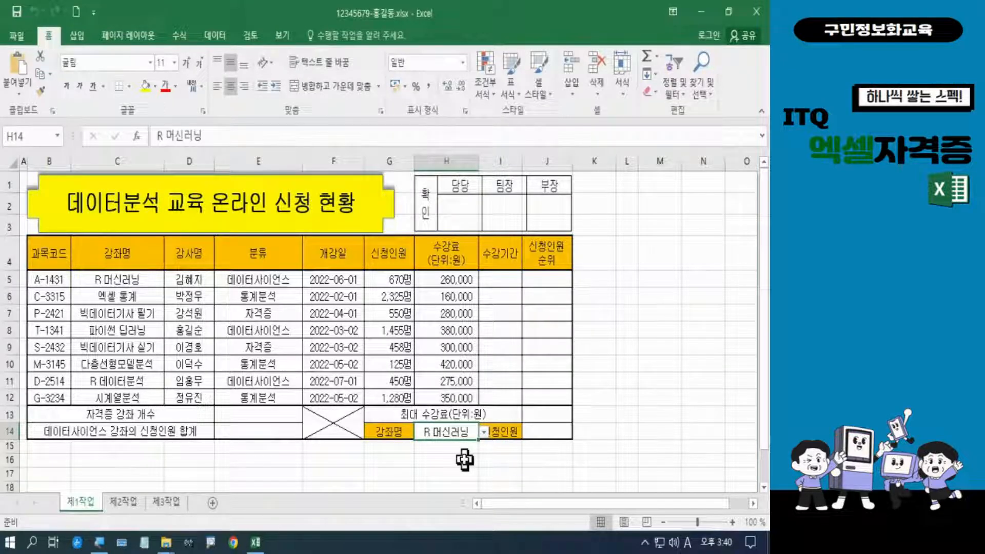
drag(380, 283, 381, 403)
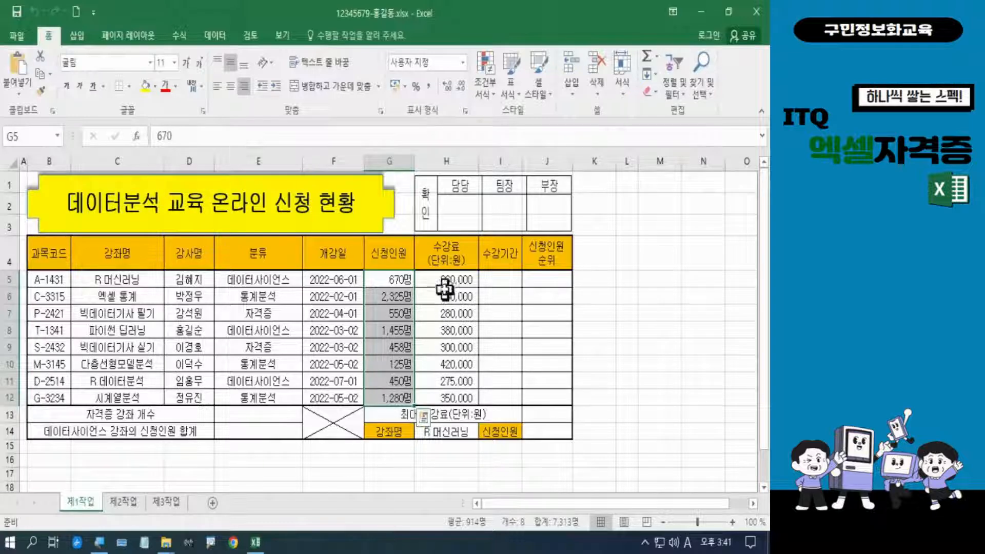
drag(444, 282, 441, 399)
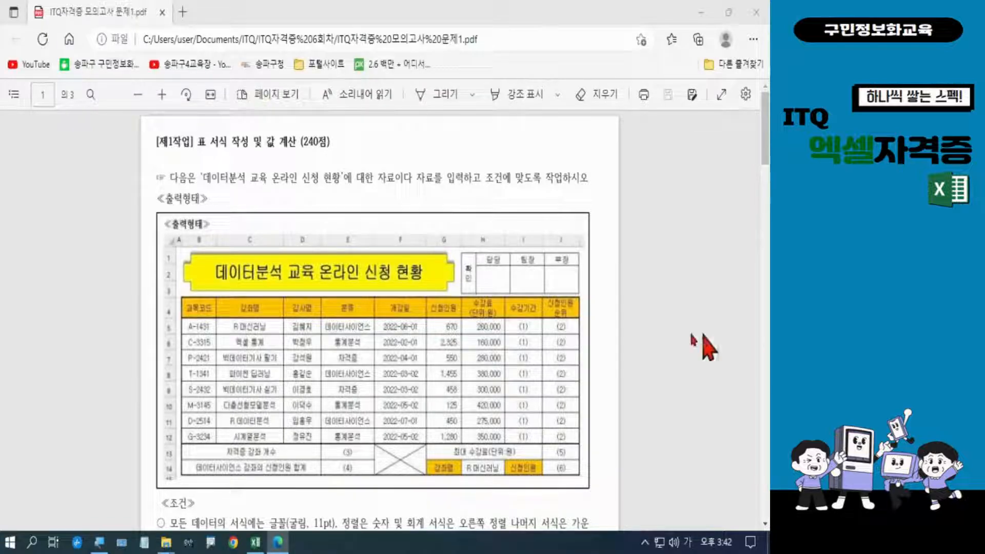
Read condition (1) for 수강기간 in the exam PDF, and return to the Excel sheet at the first 과목코드, cell B5.
scroll(519, 287, down, 3)
scroll(523, 299, down, 10)
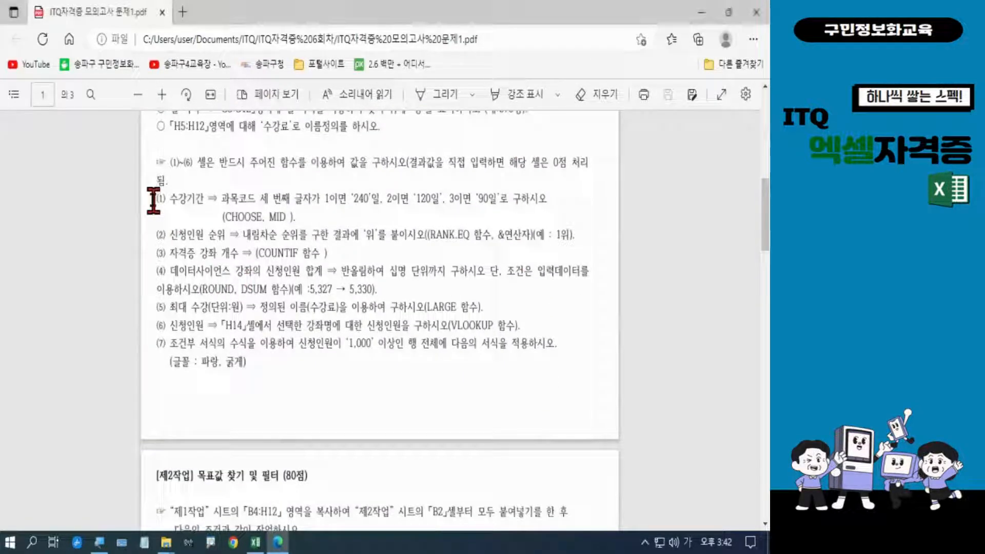
drag(156, 199, 301, 217)
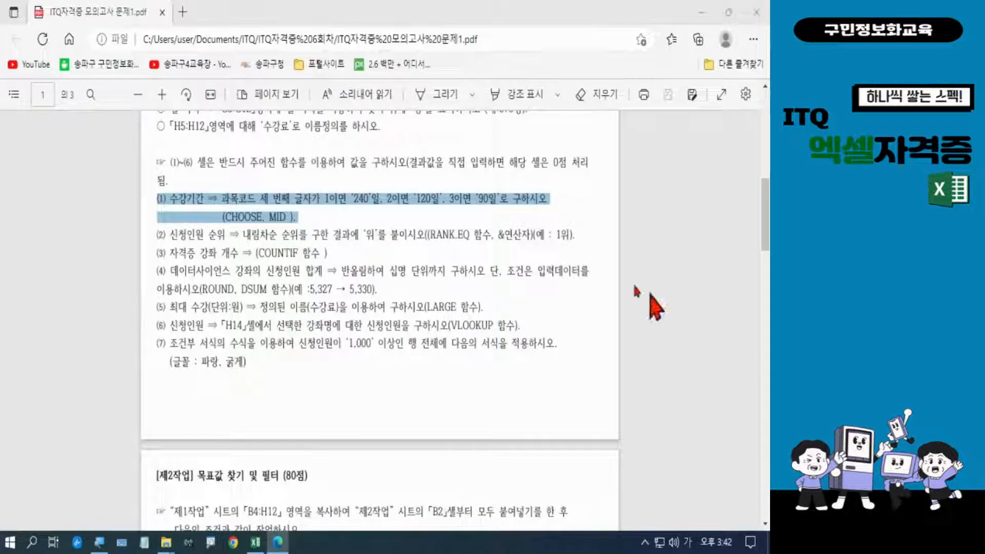
click(702, 12)
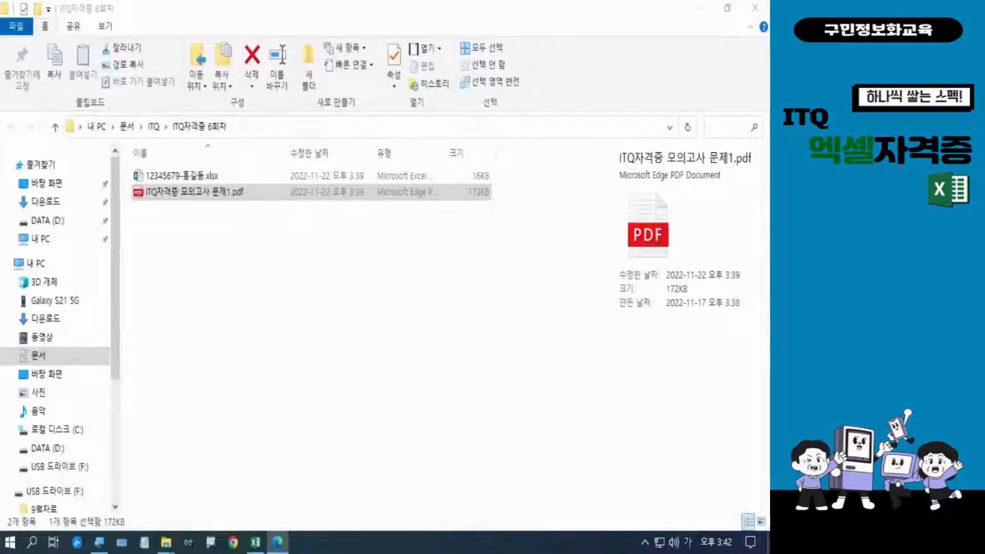
click(700, 9)
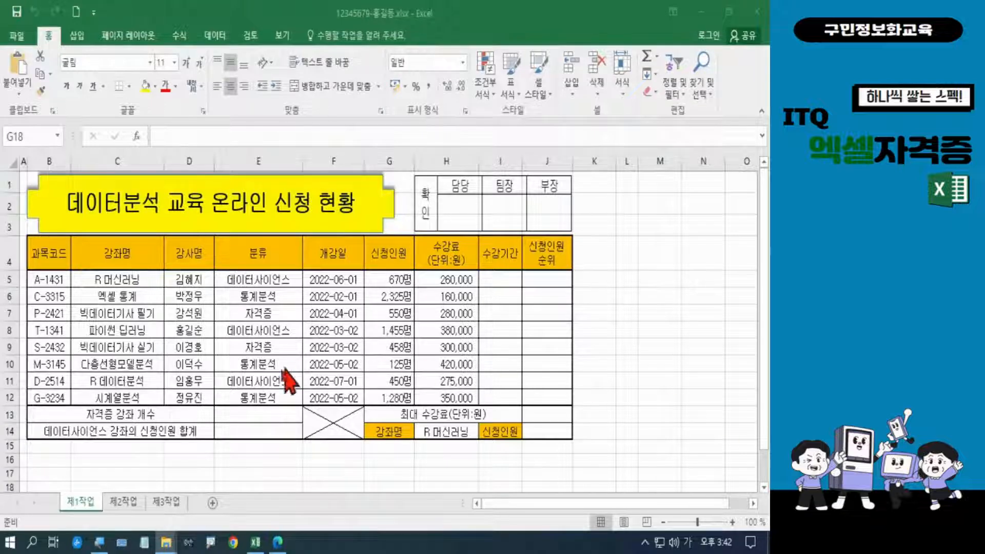
click(44, 282)
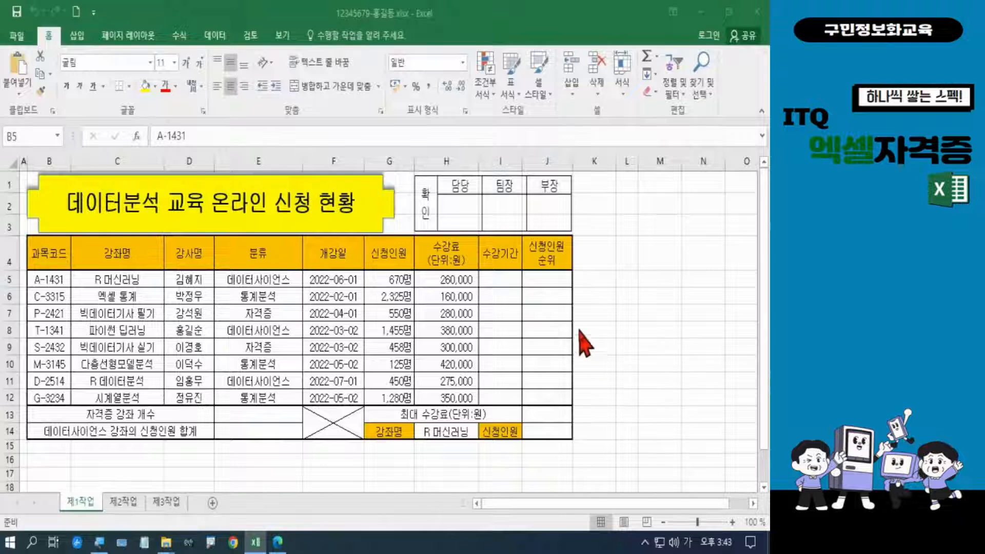
Start a formula with the CHOOSE function in cell I5, the first 수강기간 cell.
click(487, 279)
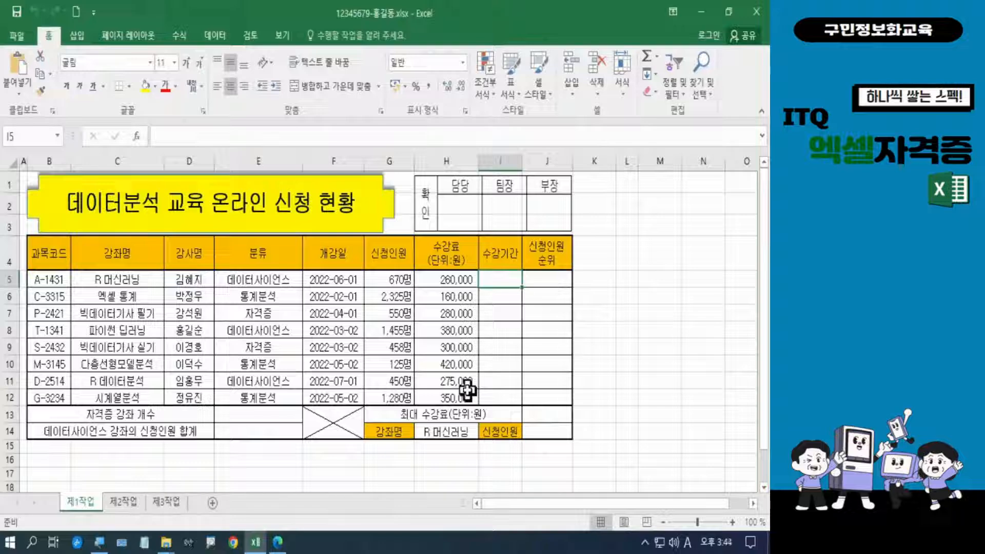
text(=)
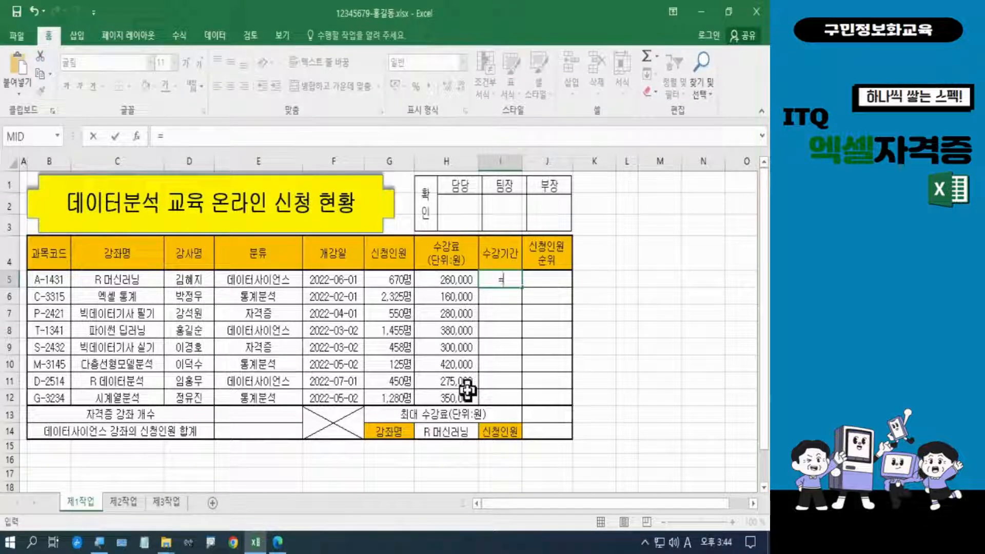
text(c)
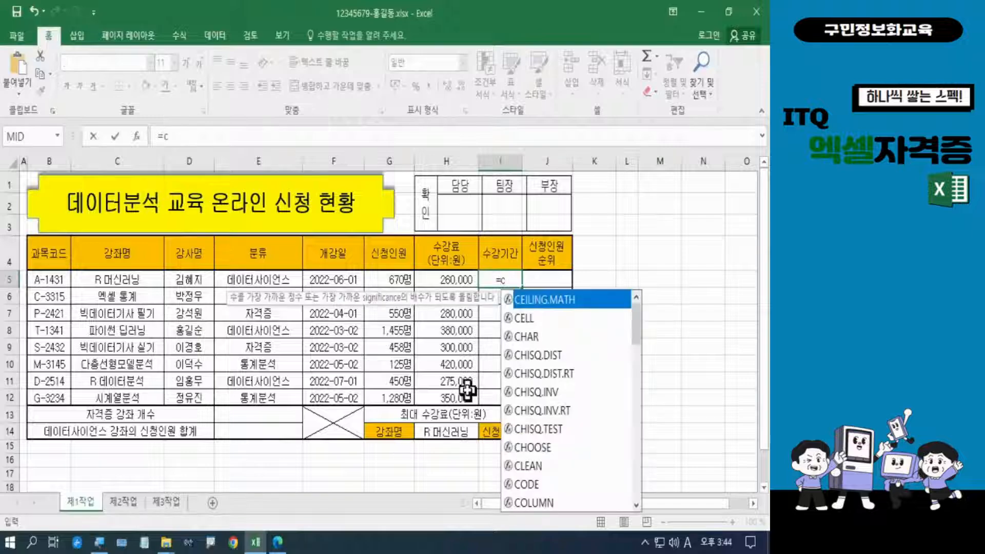
text(h)
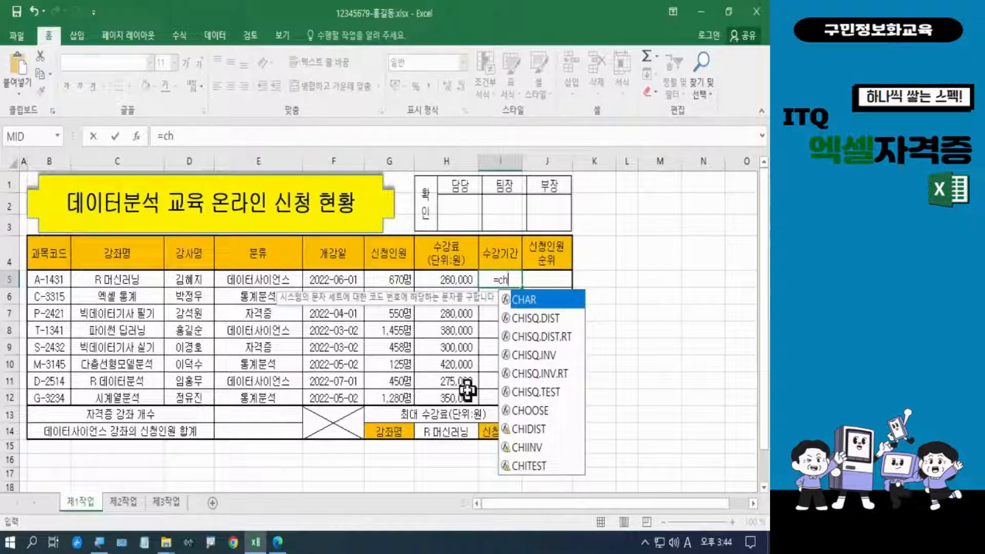
text(oo)
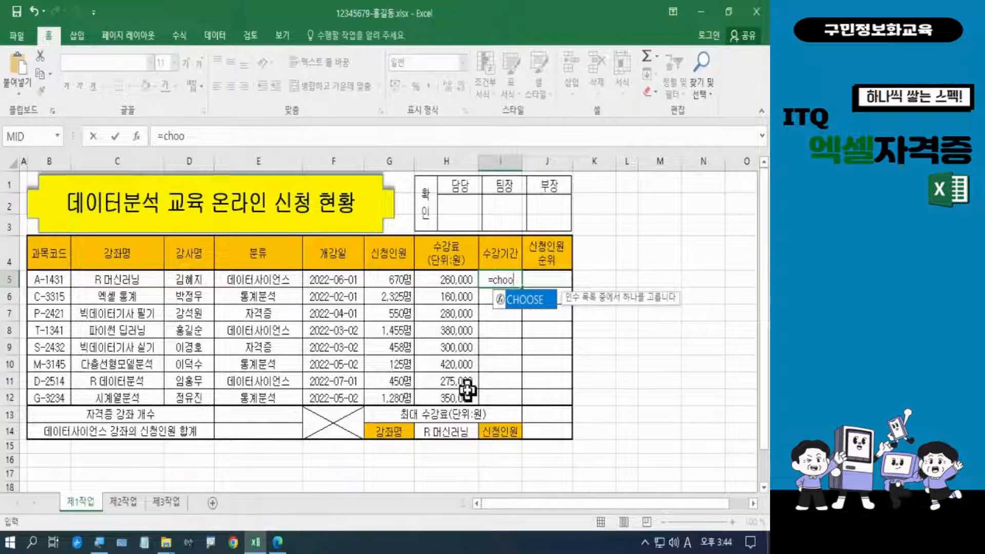
key(Tab)
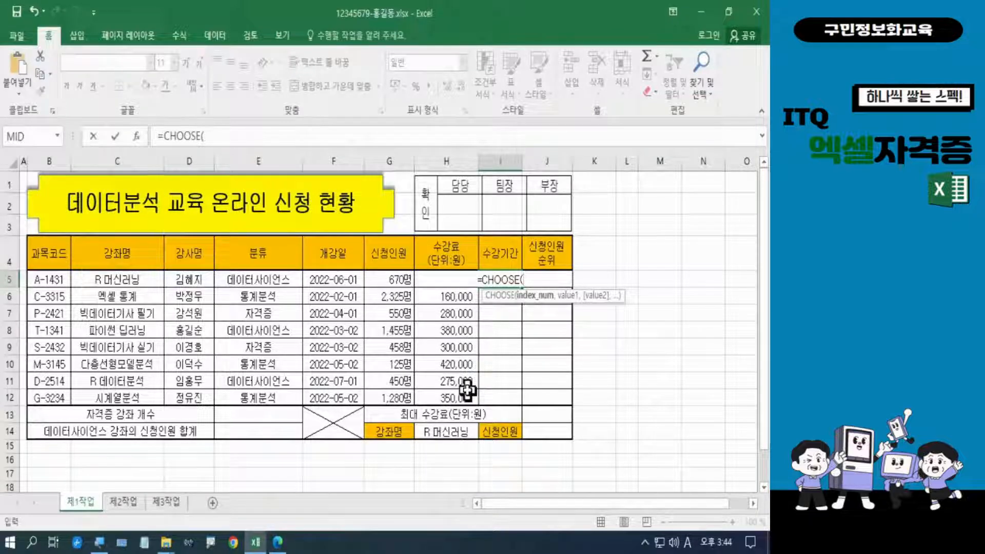
Nest the MID function as the index argument of the CHOOSE formula in I5.
key(Hangul)
text(ㅏㅇ)
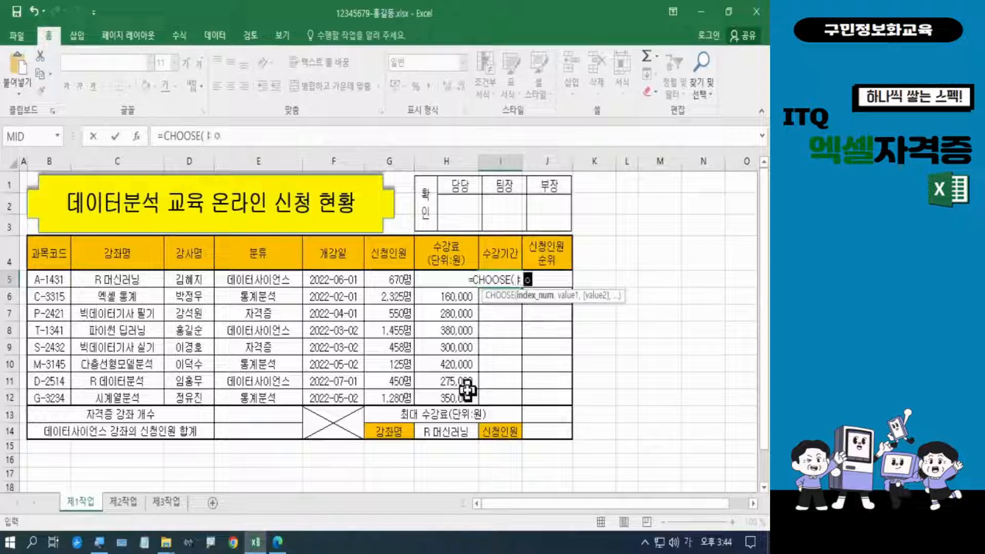
key(BackSpace)
key(BackSpace)
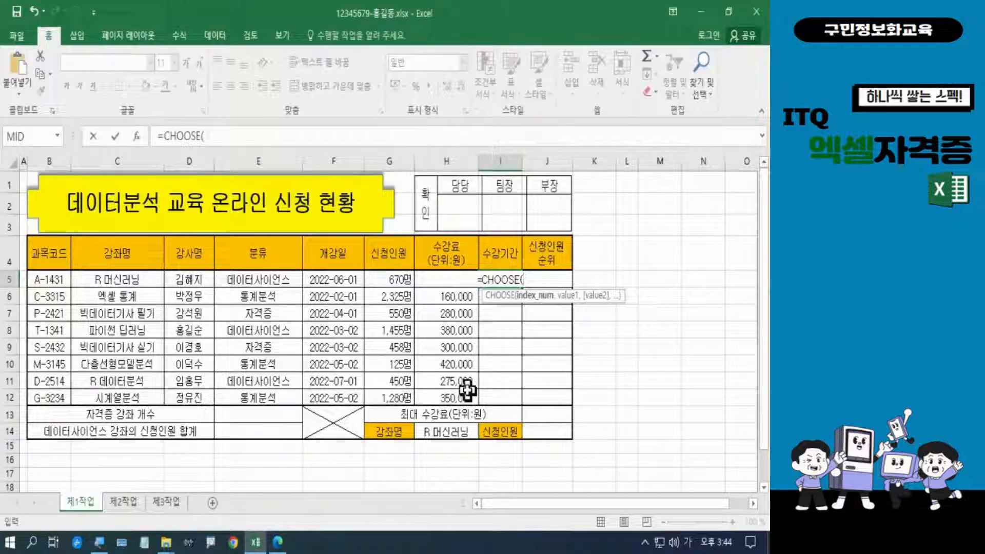
key(Hangul)
text(mid)
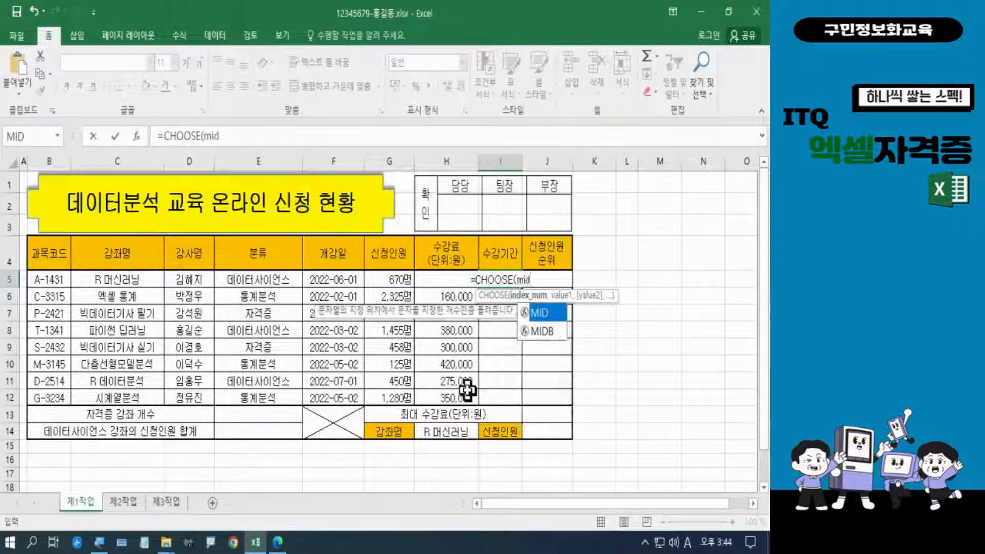
key(Tab)
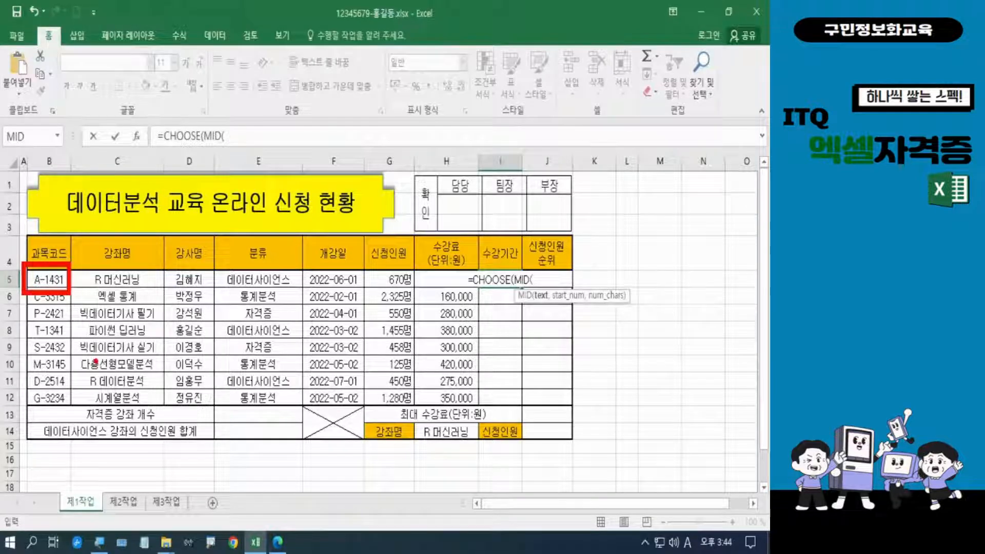
Complete the MID function with text B5, start position 3 and length 1, and close its parenthesis.
click(56, 281)
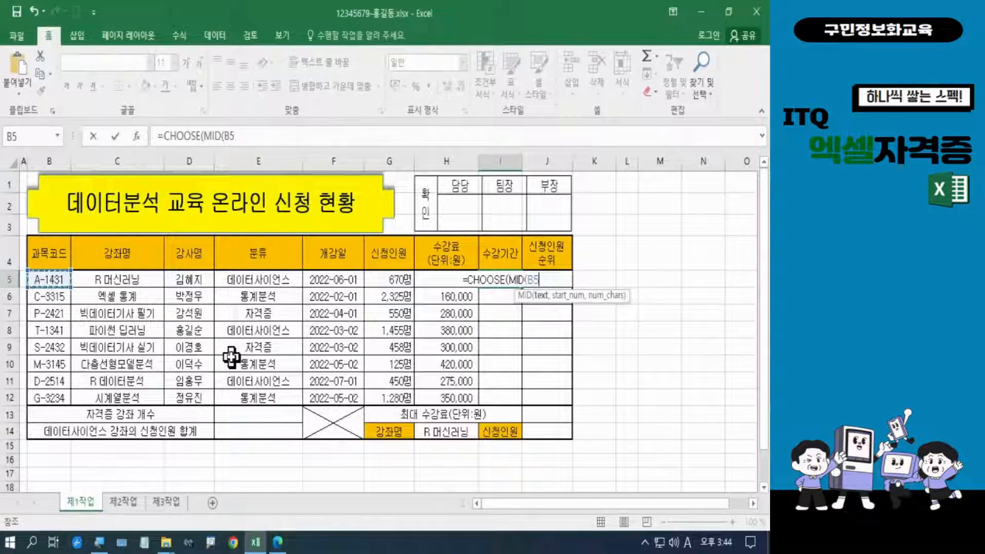
text(,)
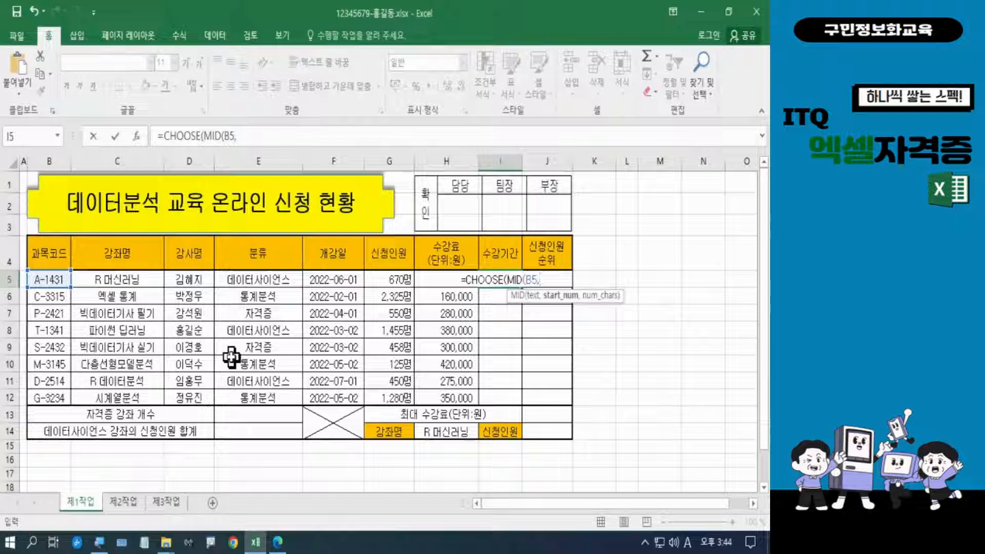
text(3)
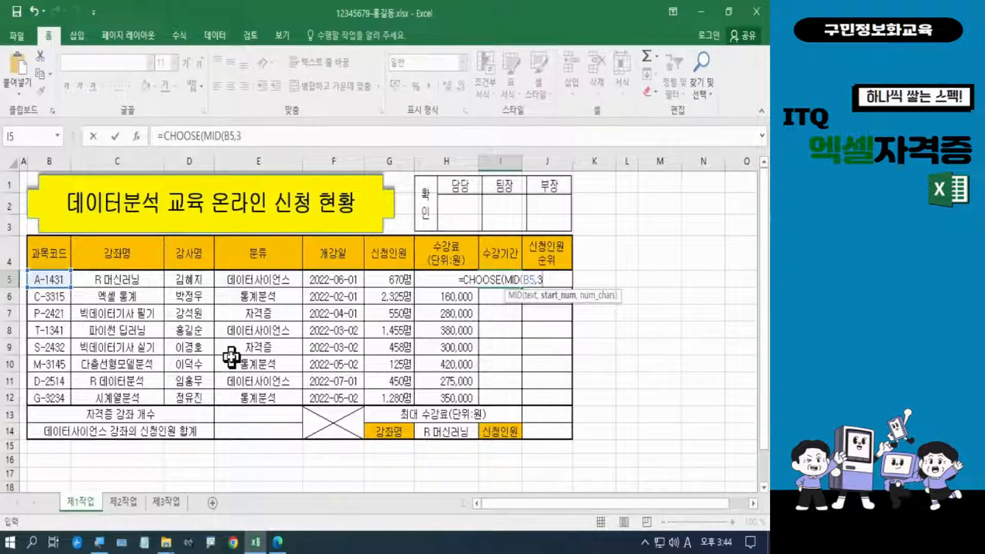
text(,)
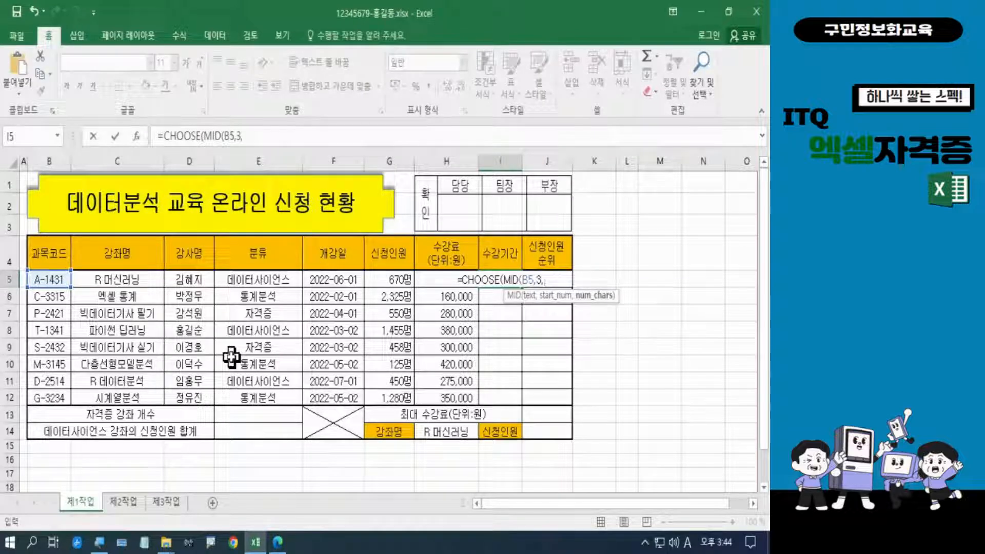
text(1)
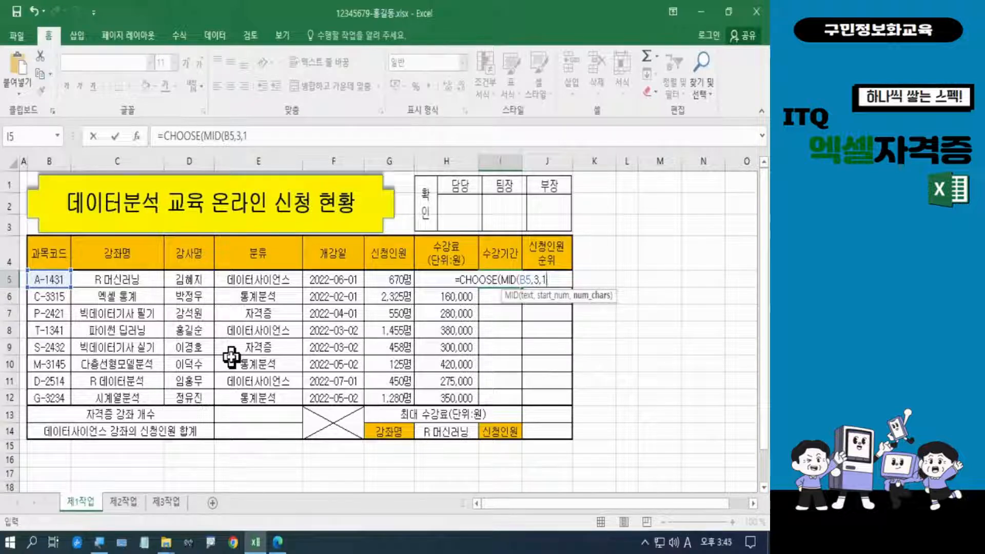
text())
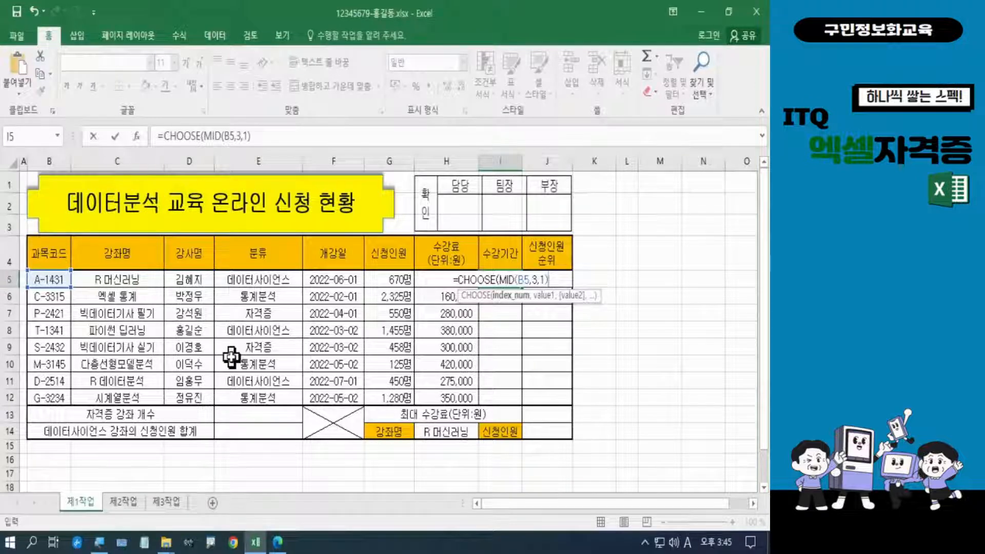
Add "240일" as the first value of the CHOOSE formula, followed by a comma.
text(,)
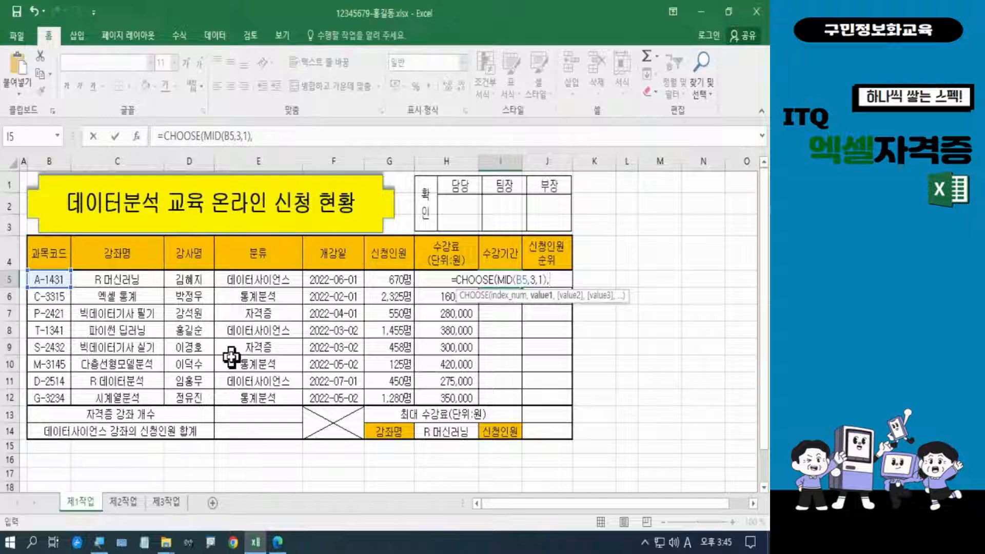
text("240)
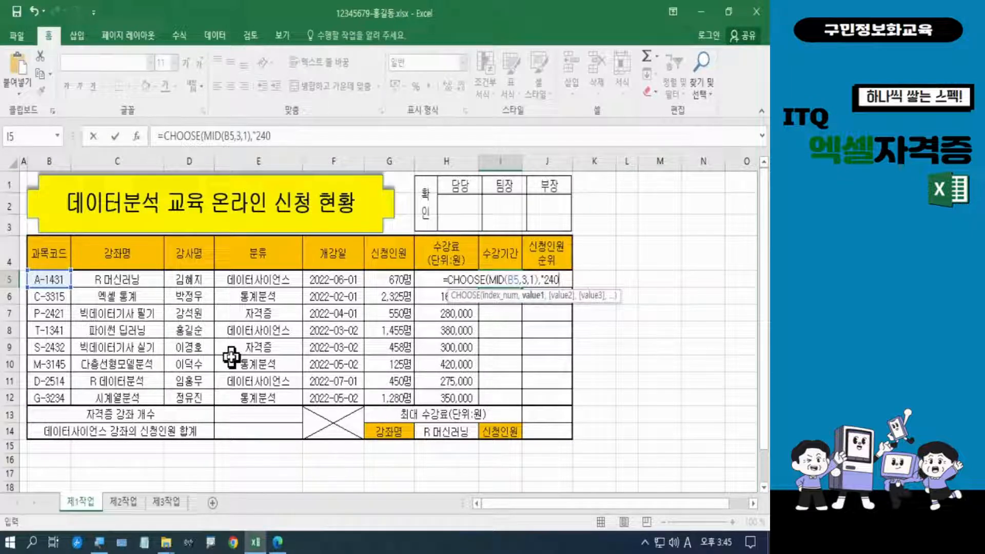
key(Hangul)
text(일)
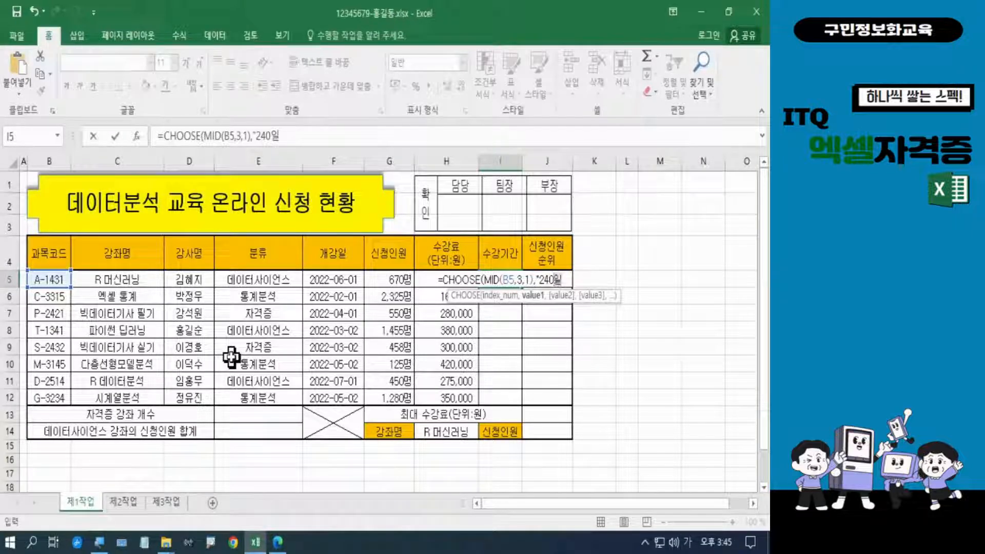
text(")
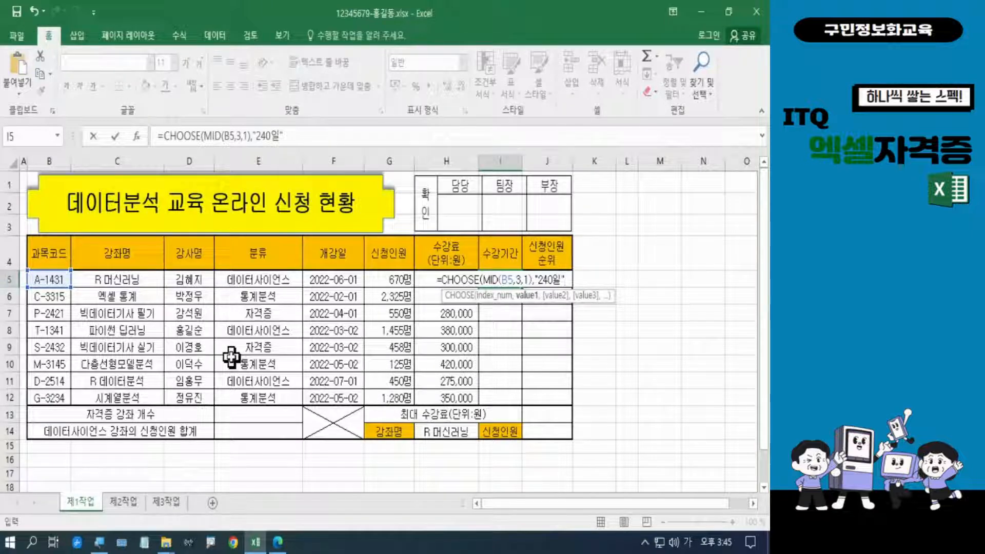
text(,)
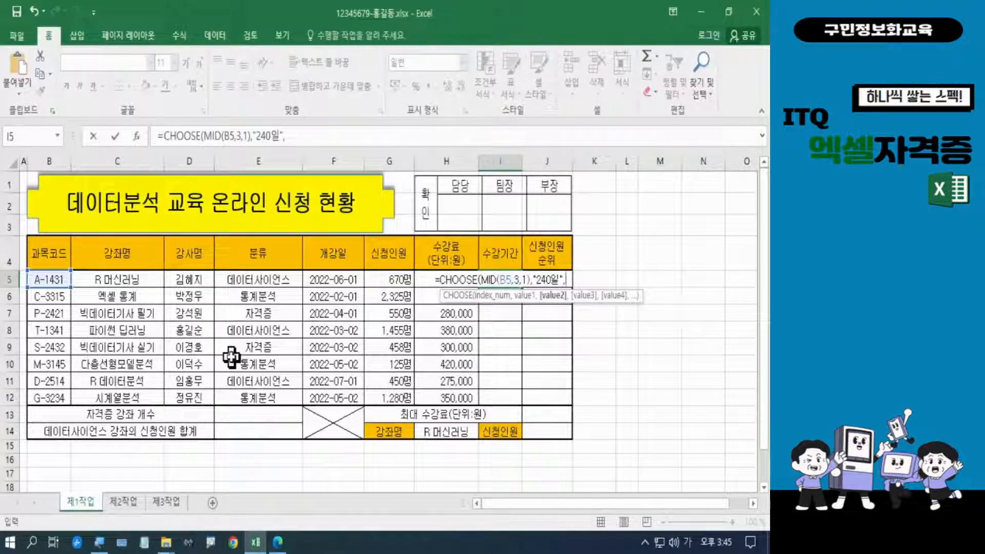
Add "120일" as the second value of the CHOOSE formula, followed by a comma.
text(")
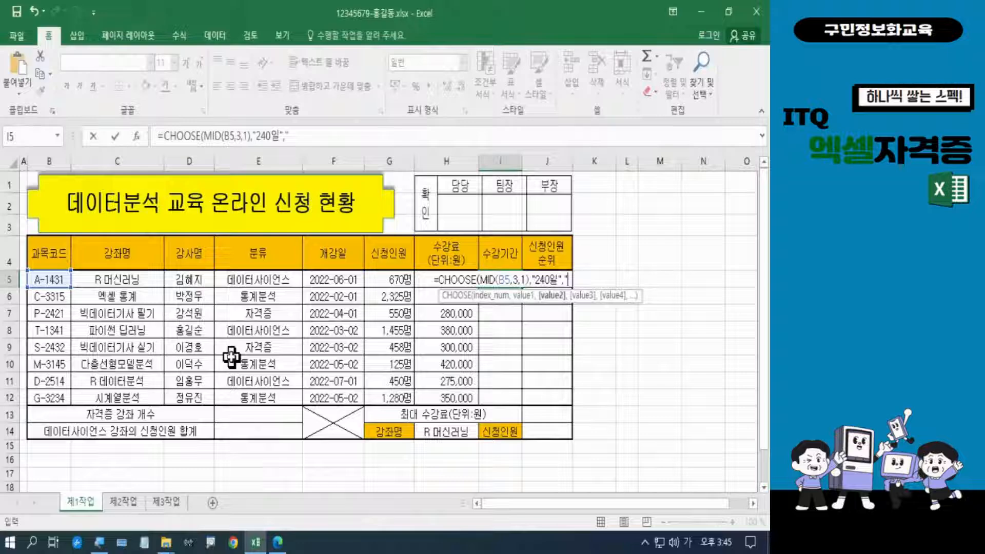
text(12)
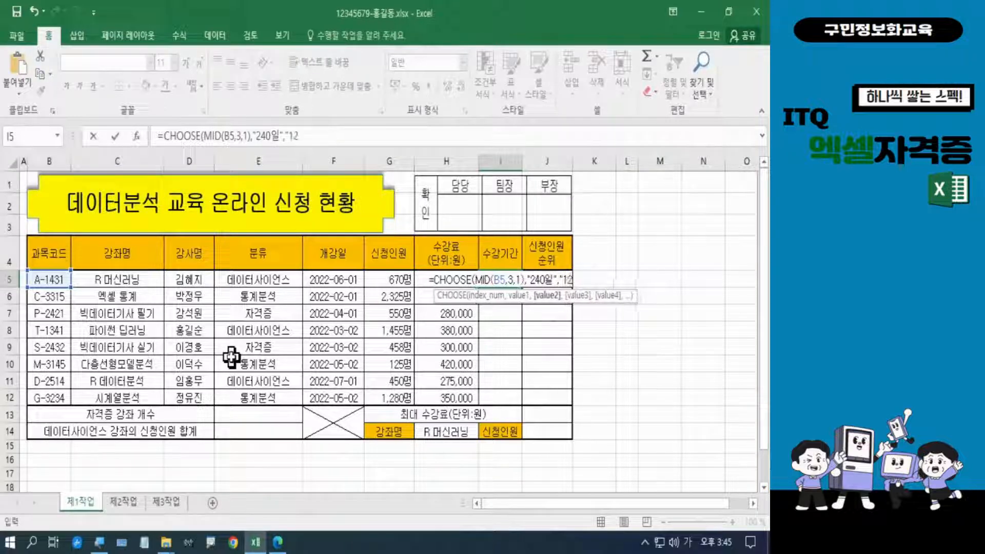
text(0일)
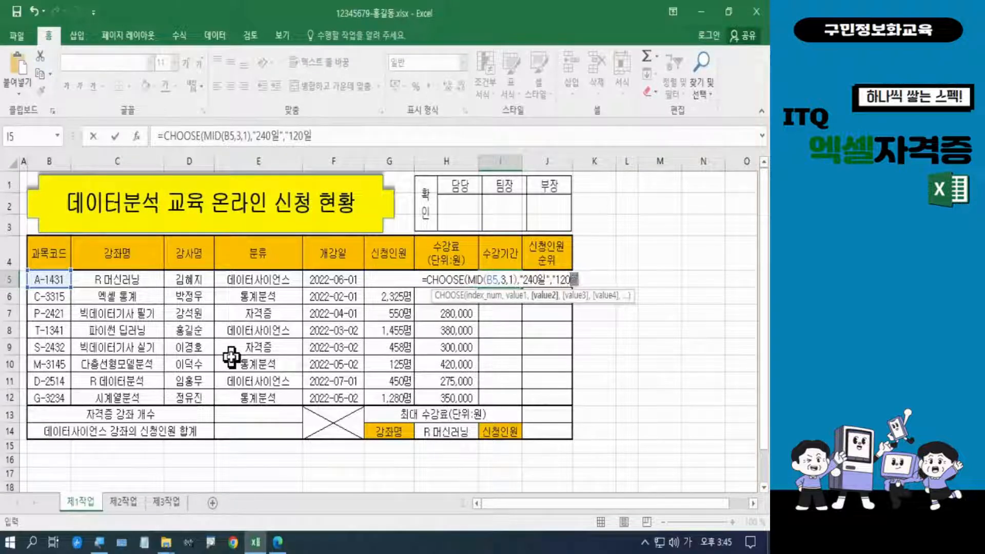
text(")
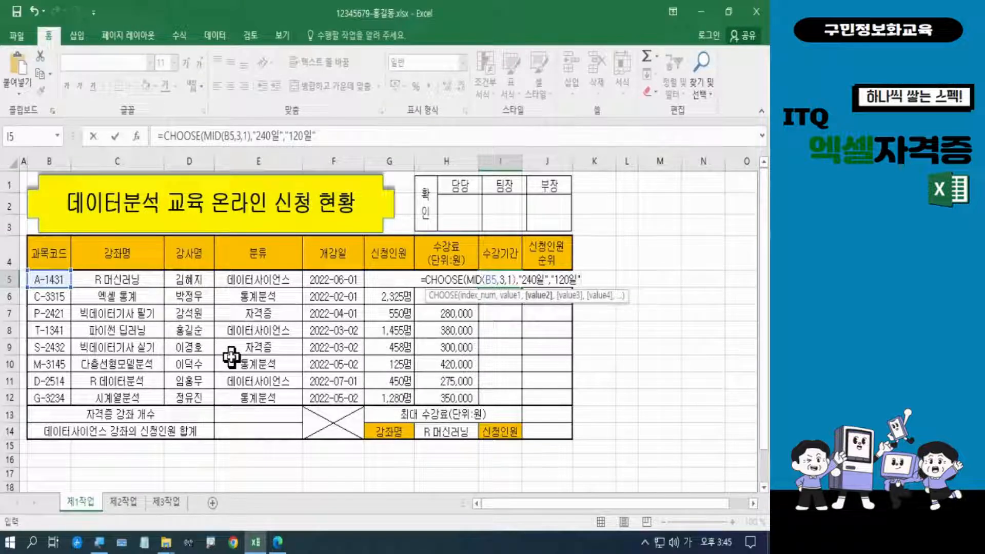
text(,)
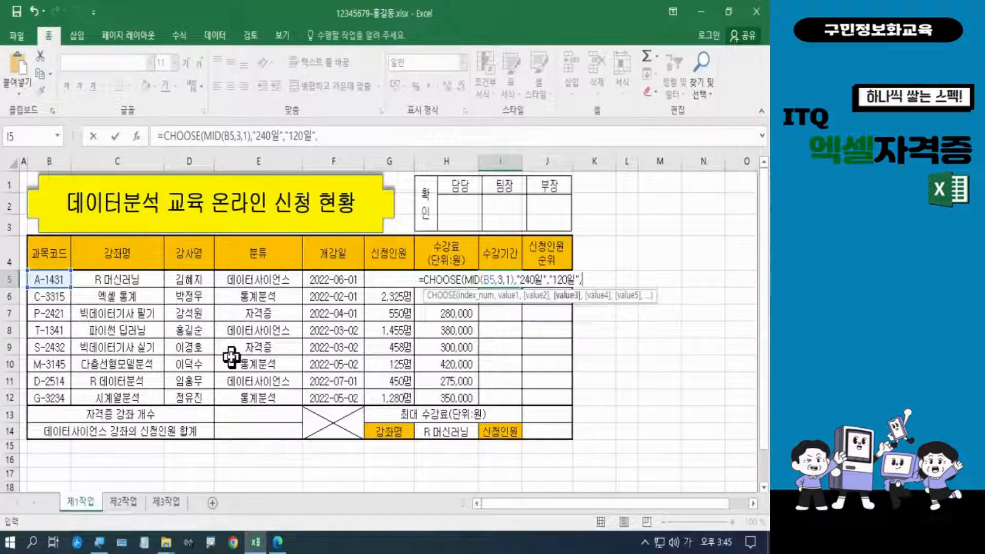
Add "90일" as the third value of the CHOOSE formula in I5 and close its parenthesis.
text(")
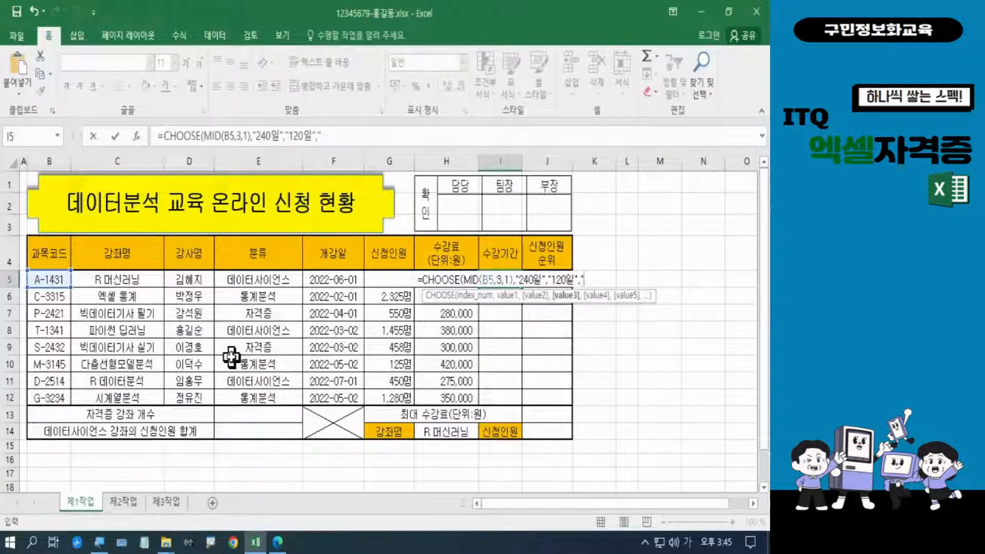
text(90일)
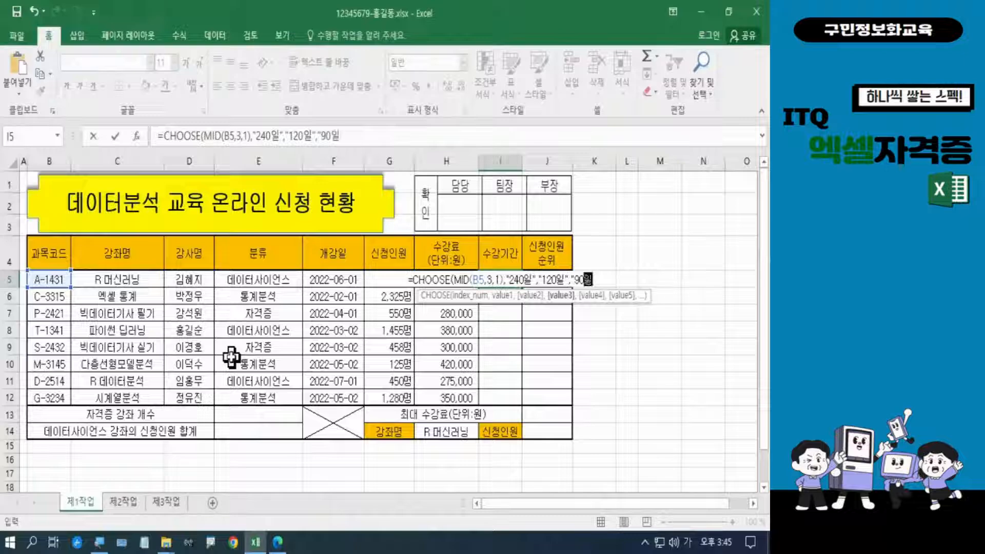
text(")
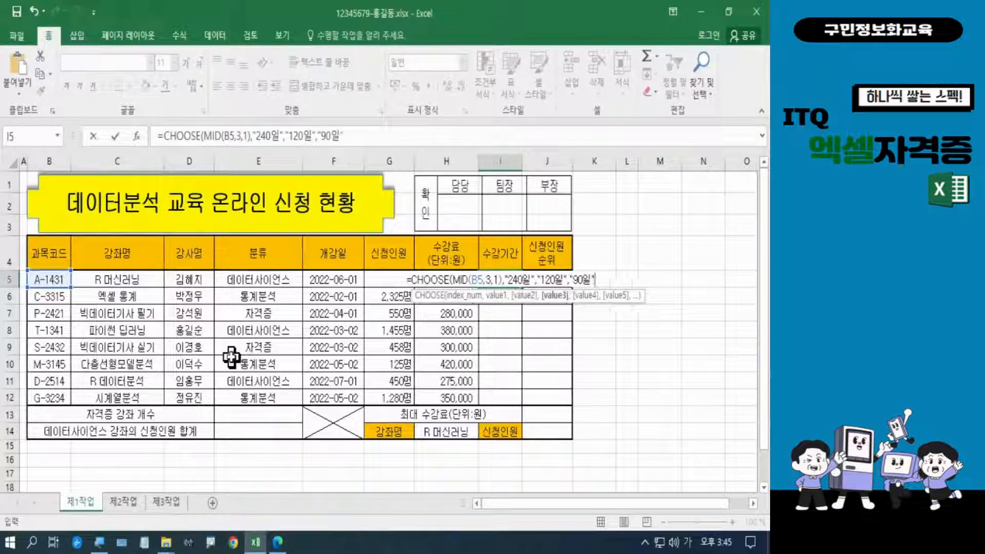
text())
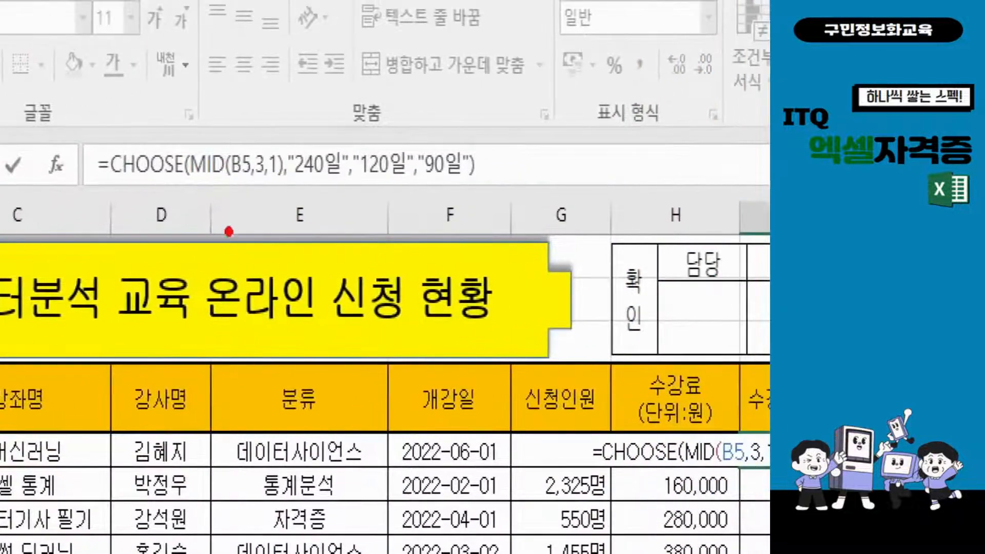
drag(198, 183, 273, 183)
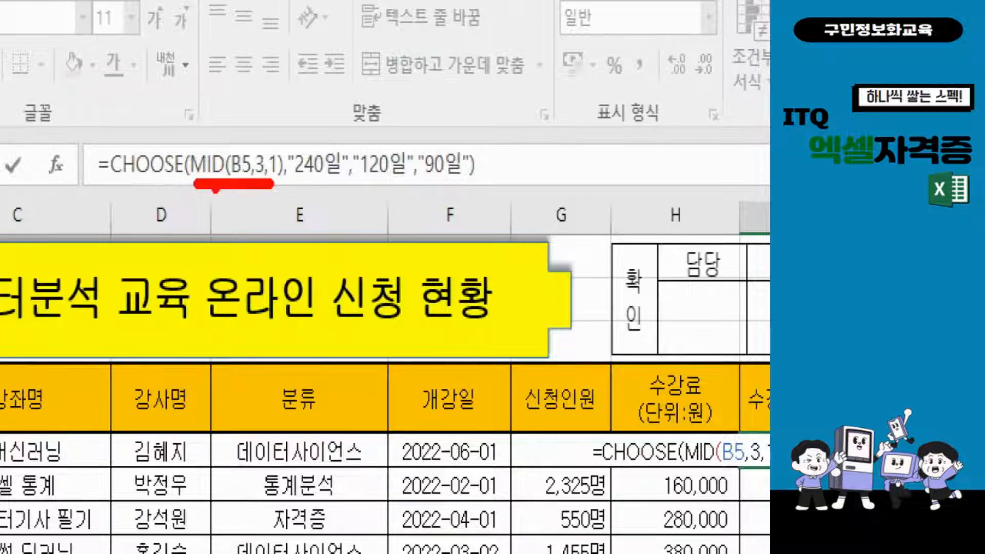
mouse_move(229, 201)
mouse_down()
mouse_move(228, 246)
mouse_move(318, 198)
mouse_move(326, 173)
mouse_move(300, 190)
mouse_move(328, 172)
mouse_move(343, 205)
mouse_up()
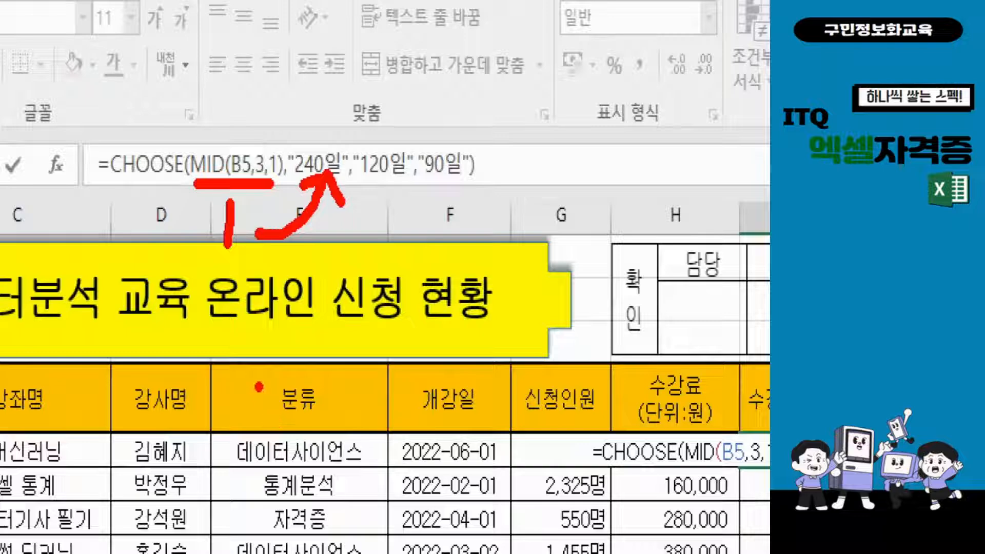
mouse_move(222, 295)
mouse_down()
mouse_move(249, 319)
mouse_move(231, 343)
mouse_move(256, 354)
mouse_move(303, 350)
mouse_move(385, 197)
mouse_move(354, 208)
mouse_up()
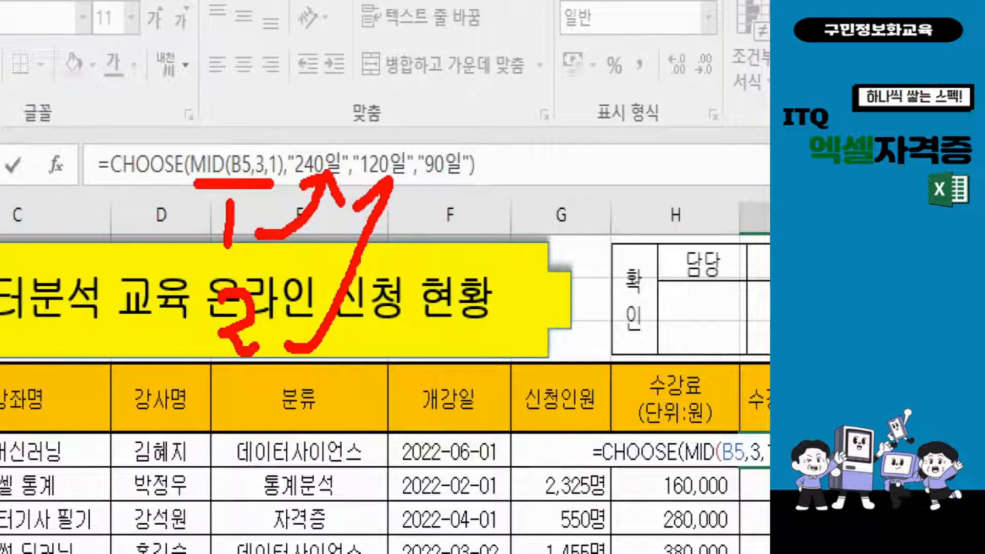
drag(390, 180, 413, 237)
mouse_move(220, 398)
mouse_down()
mouse_move(228, 436)
mouse_move(198, 439)
mouse_up()
mouse_move(294, 449)
mouse_down()
mouse_move(441, 288)
mouse_move(452, 184)
mouse_move(424, 218)
mouse_up()
drag(451, 187, 485, 238)
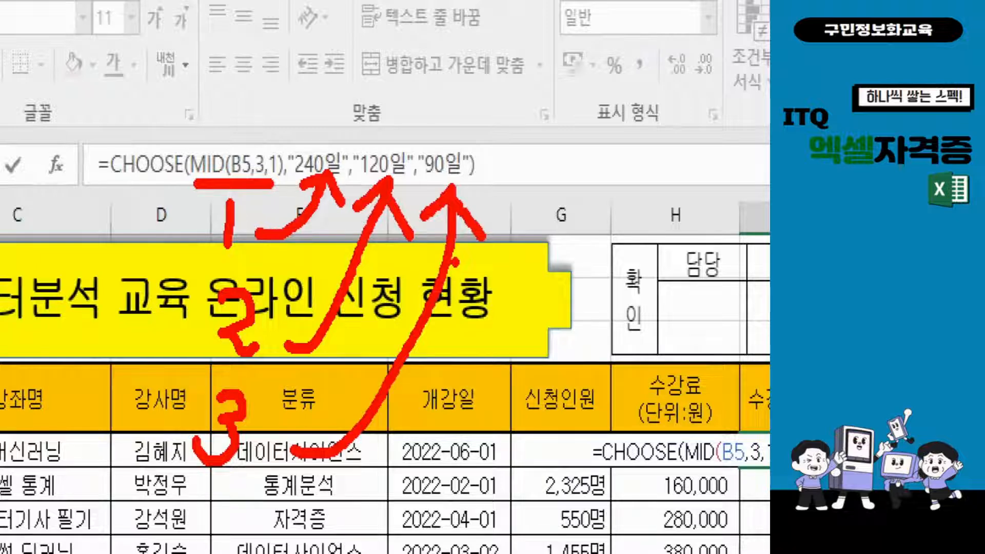
drag(171, 186, 89, 195)
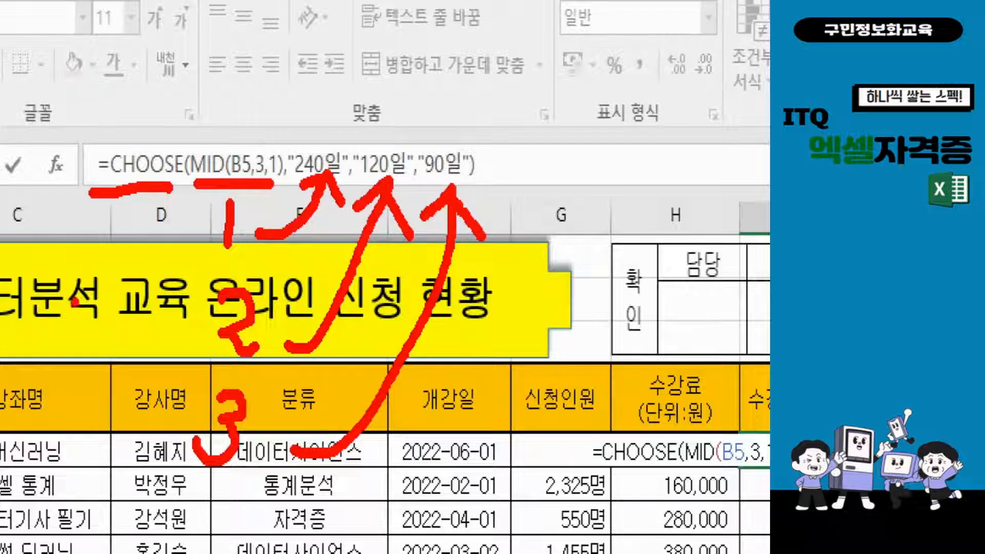
key(Escape)
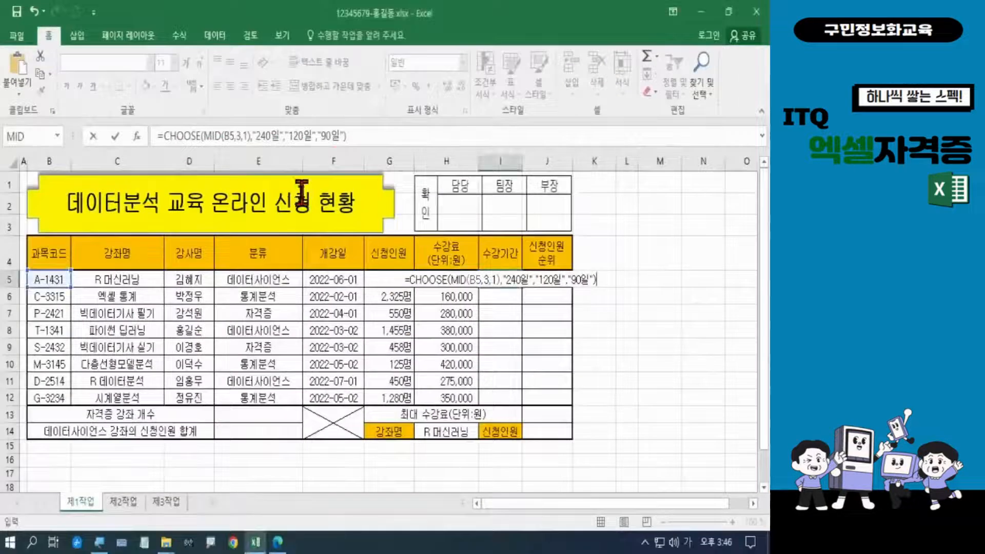
Enter the CHOOSE formula in I5 and fill it down through I12 without formatting (서식 없이 채우기).
key(Return)
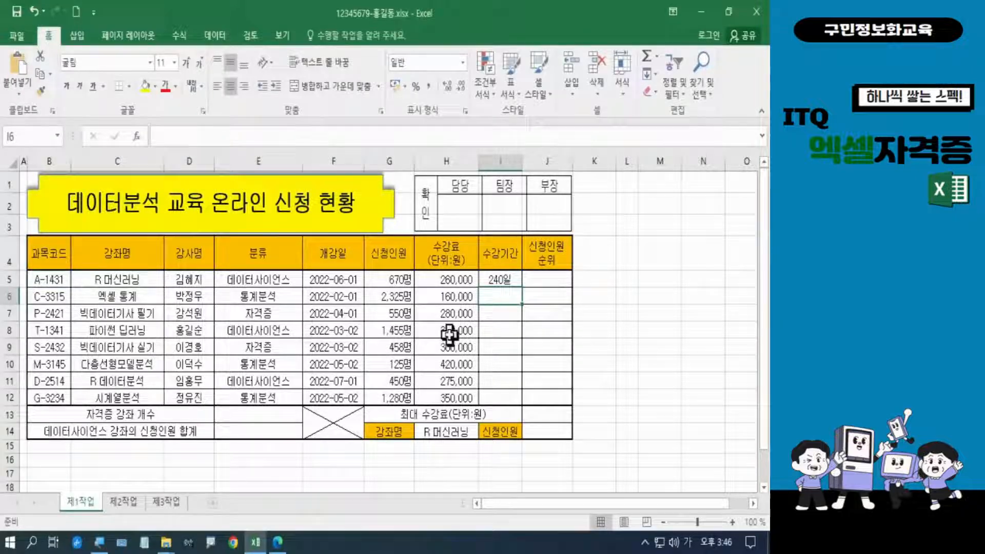
click(497, 279)
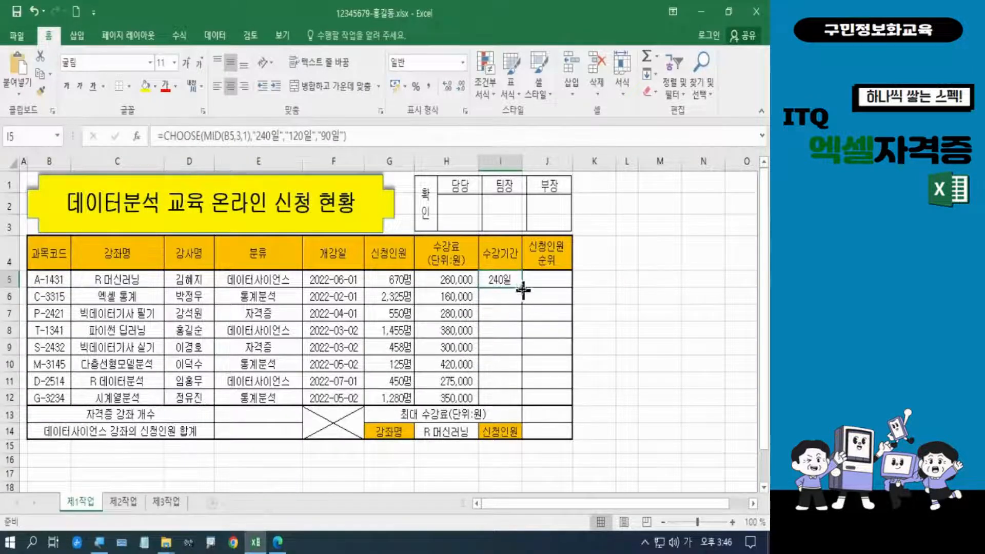
drag(522, 288, 523, 403)
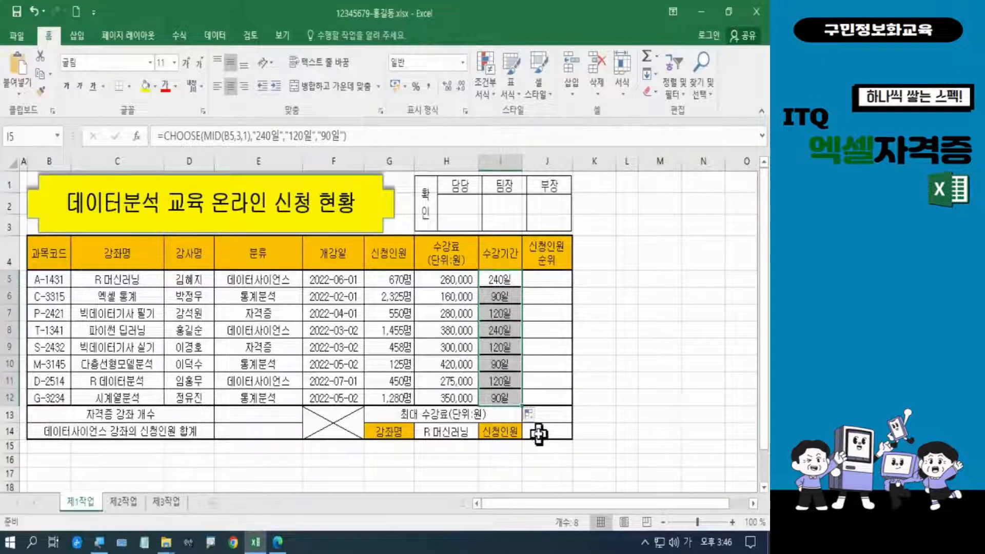
click(541, 417)
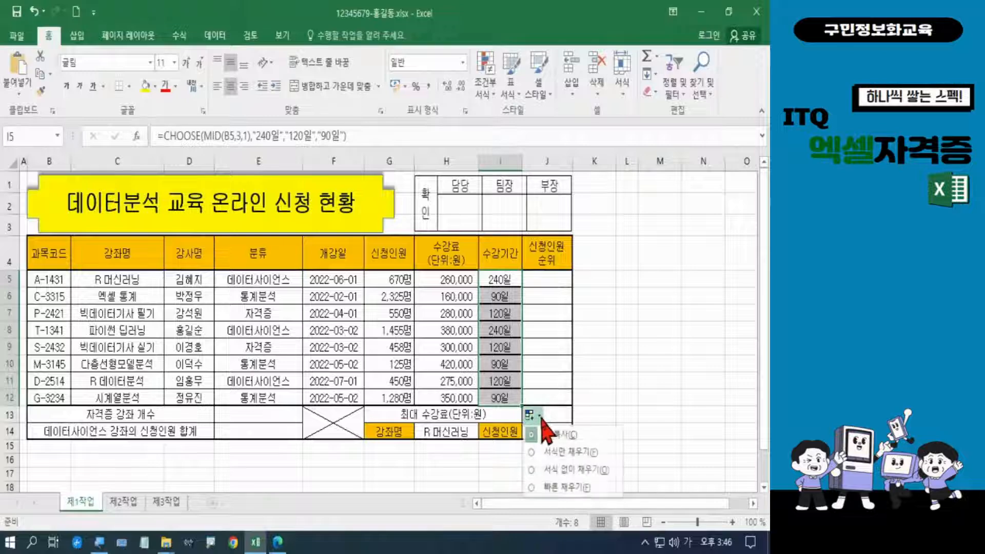
click(561, 472)
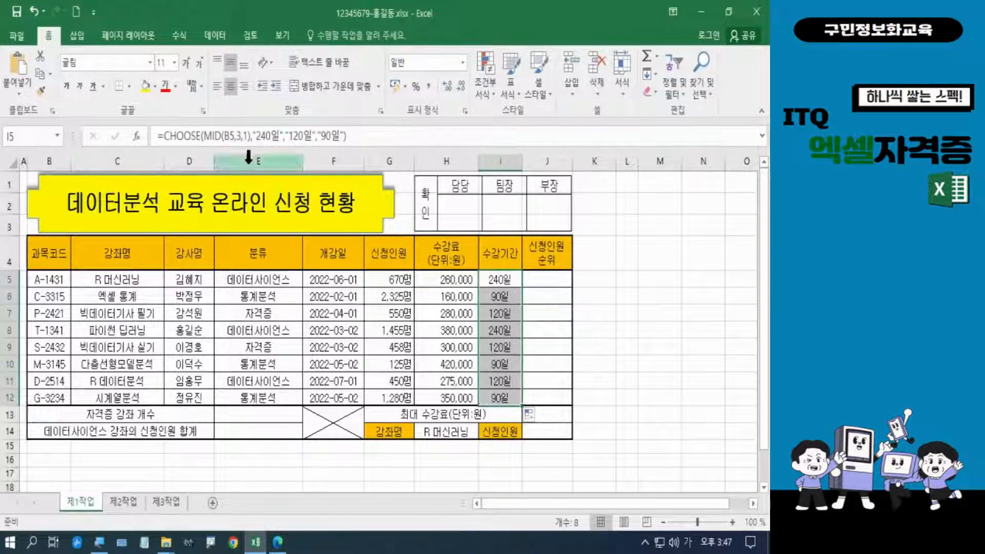
Right-align the 수강기간 values in I5:I12.
key(ctrl)
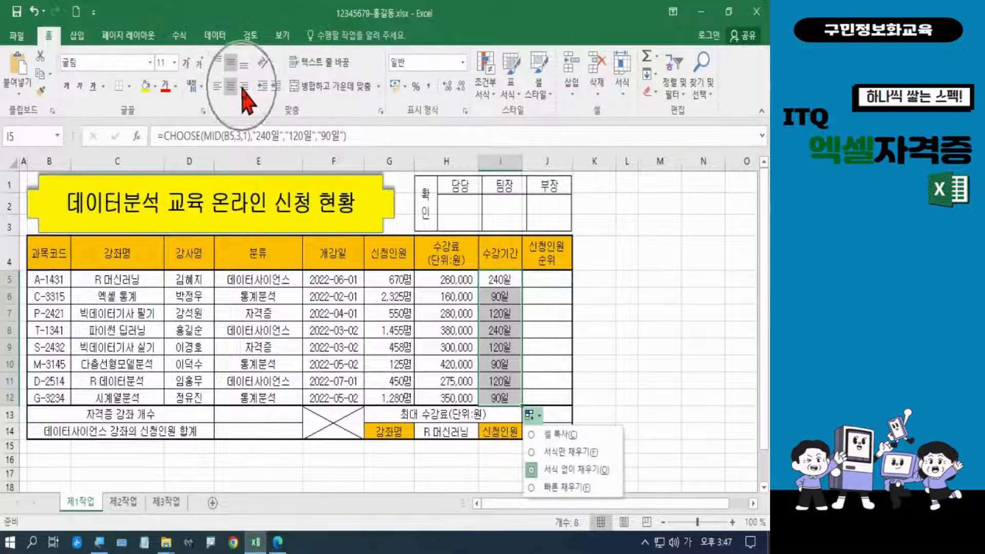
key(ctrl)
click(243, 88)
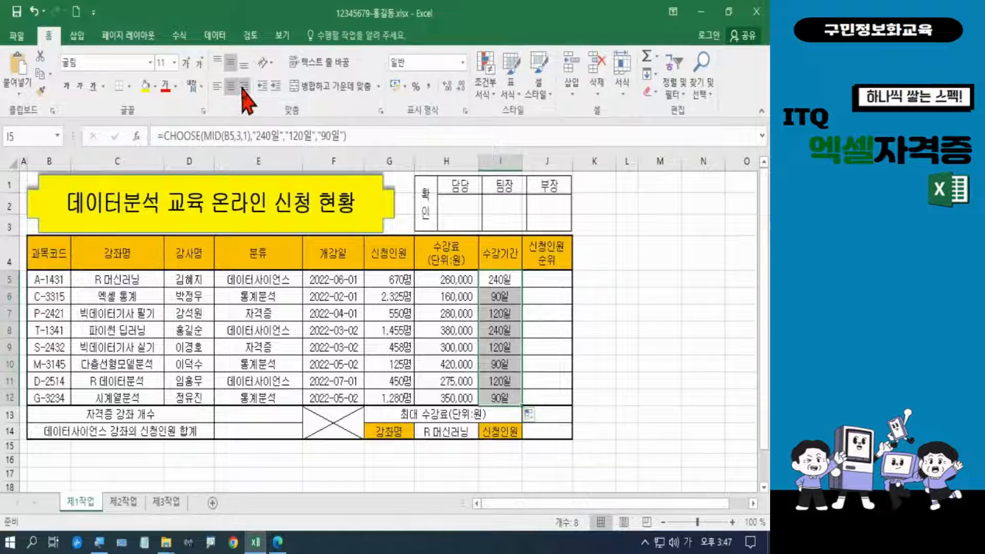
click(242, 92)
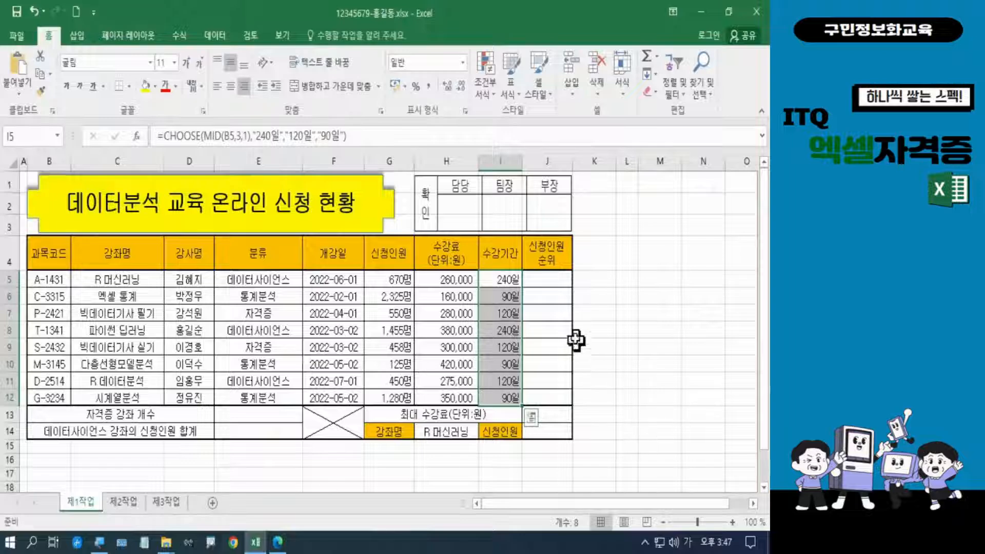
Select J5 and highlight instruction (2) on 신청인원 순위 in the exam PDF open in the Edge browser.
click(560, 279)
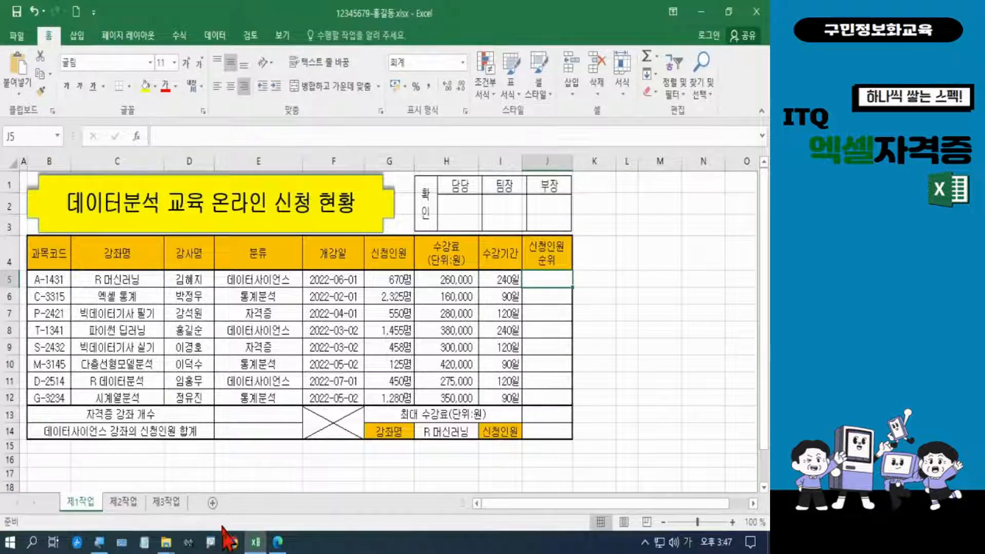
click(277, 543)
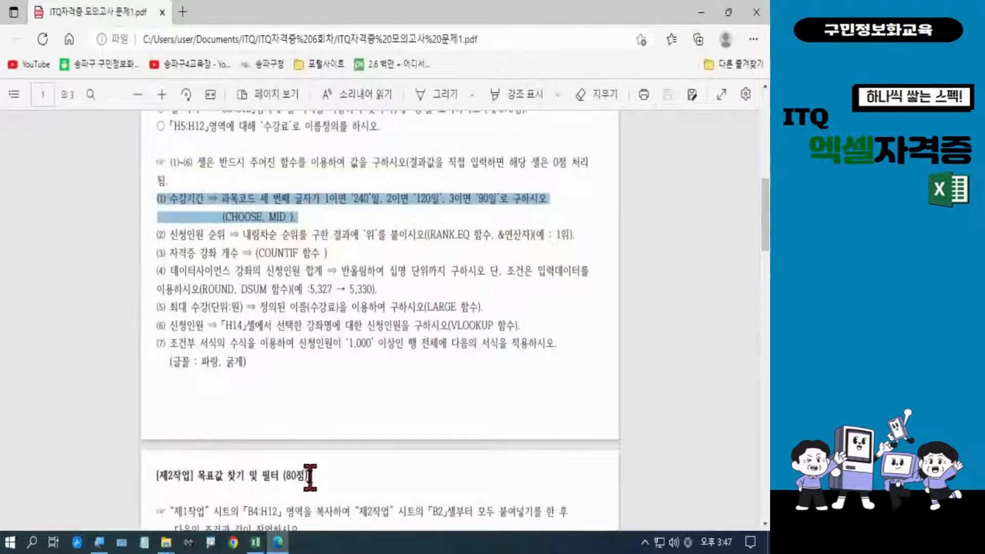
click(157, 236)
drag(157, 236, 578, 235)
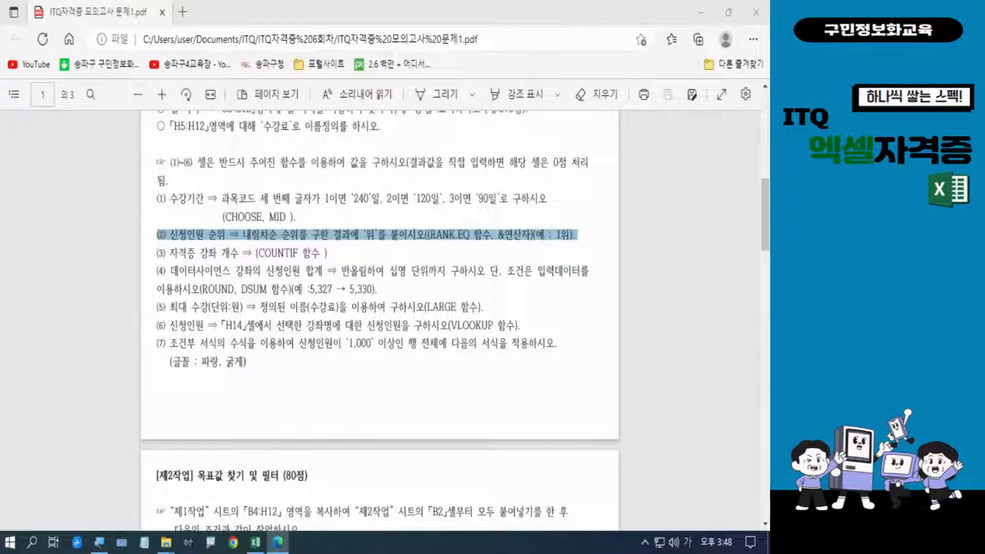
Return to Excel and start a RANK.EQ formula in cell J5.
click(256, 543)
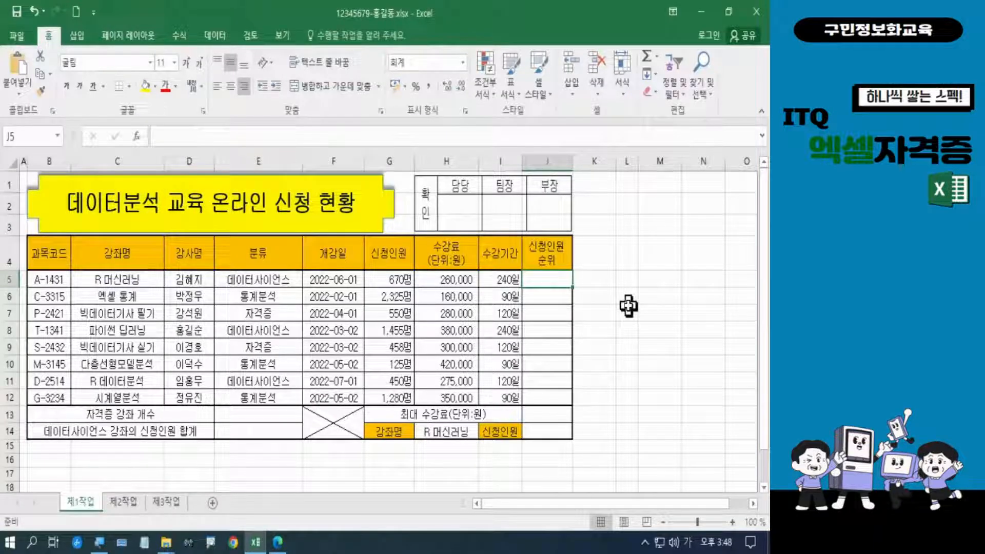
text(=)
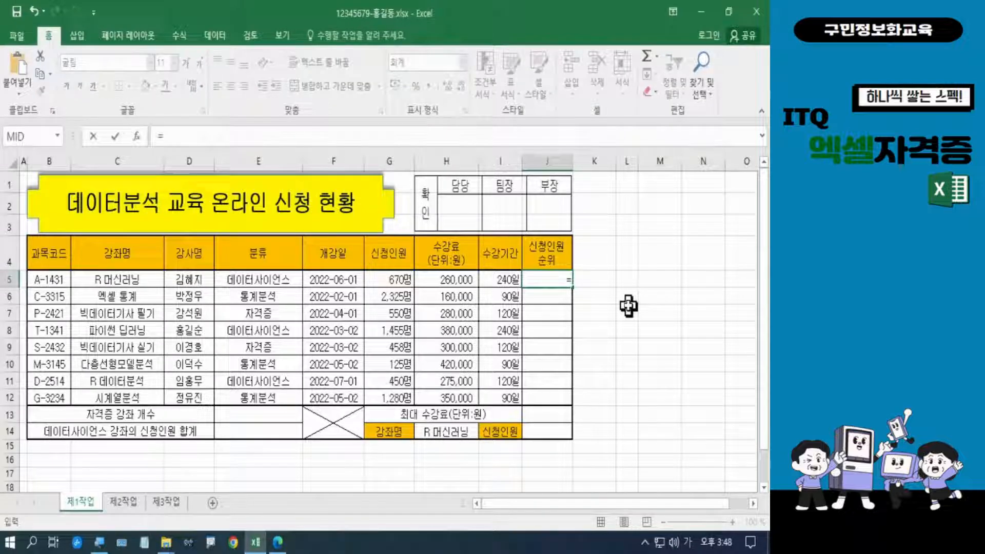
key(Hangul)
text(rank)
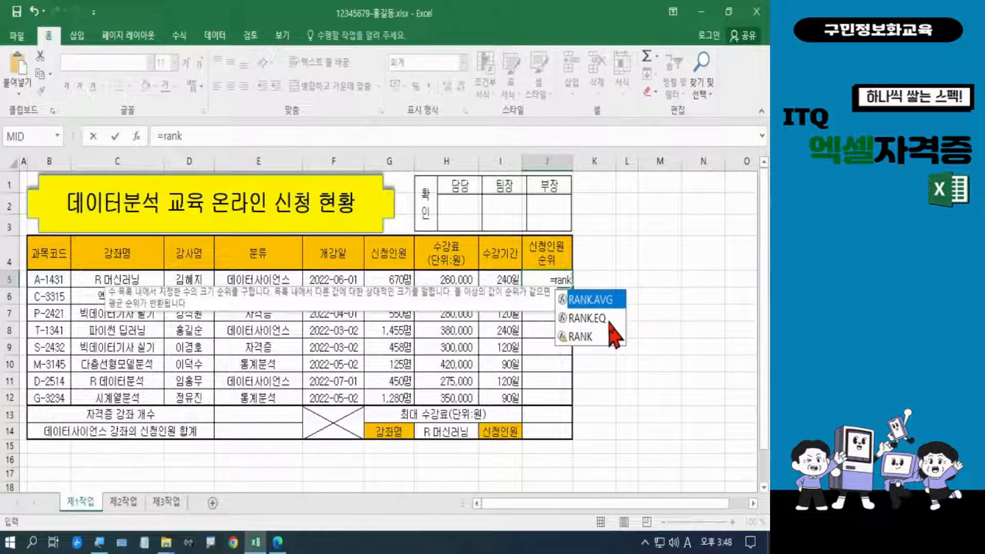
key(Down)
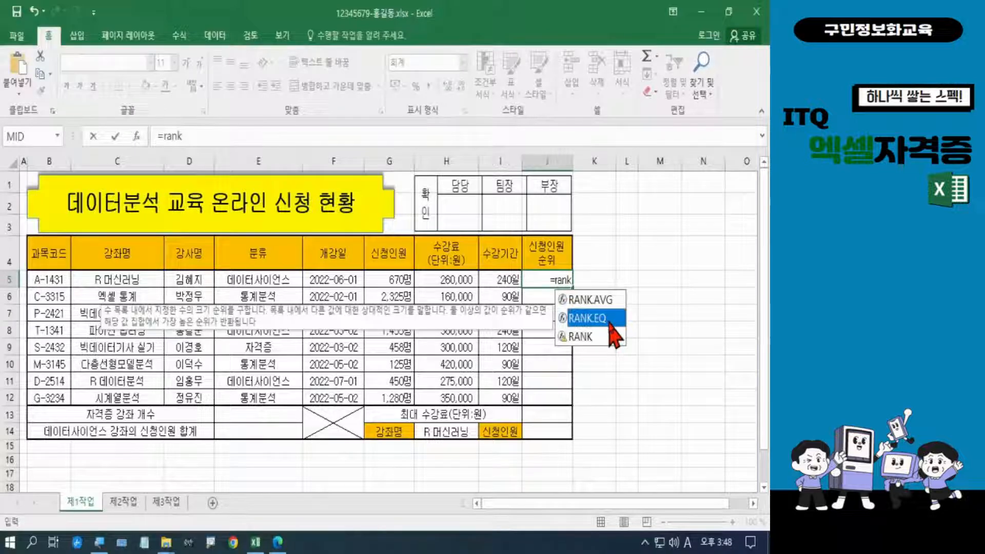
double_click(610, 324)
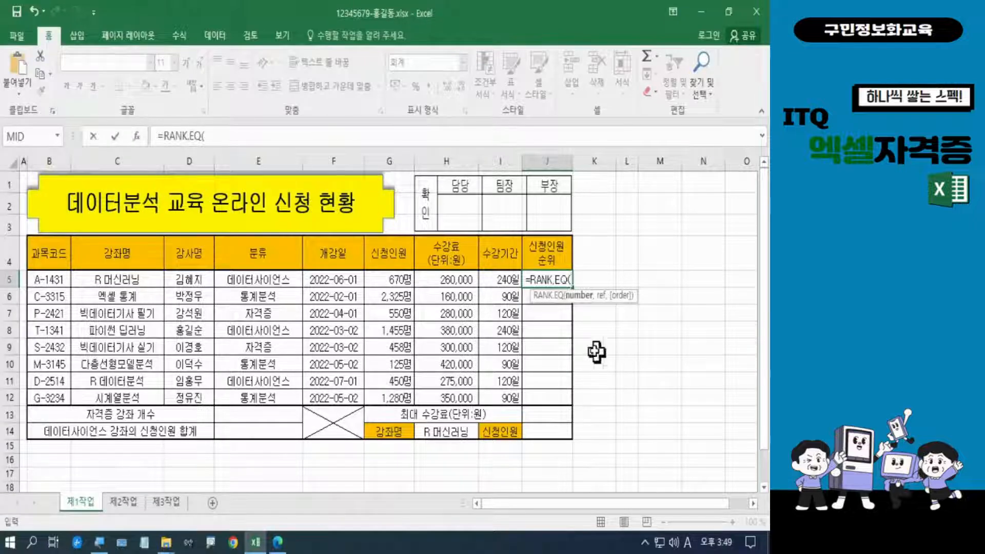
Complete the RANK.EQ formula in J5 with number G5 and the absolute range $G$5:$G$12, and enter it.
click(405, 279)
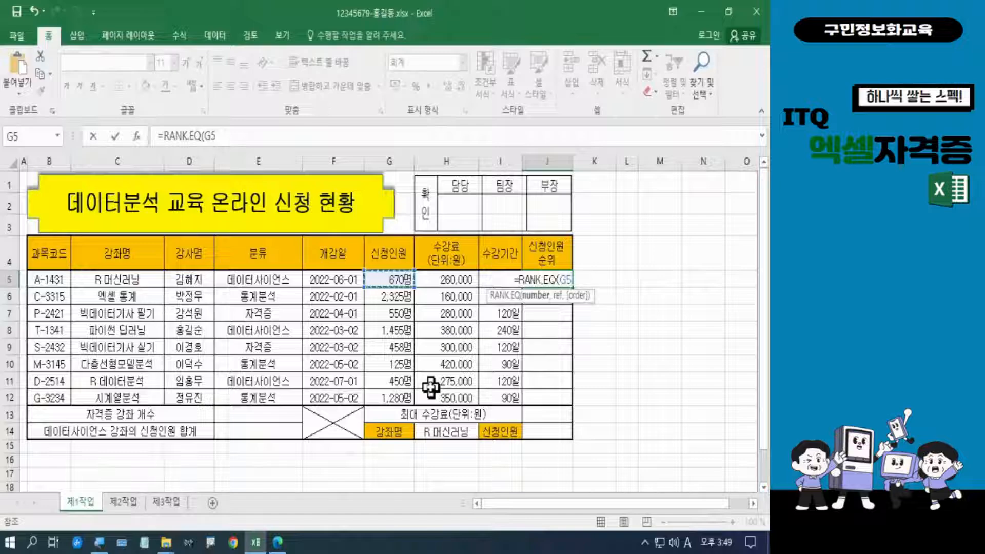
text(,)
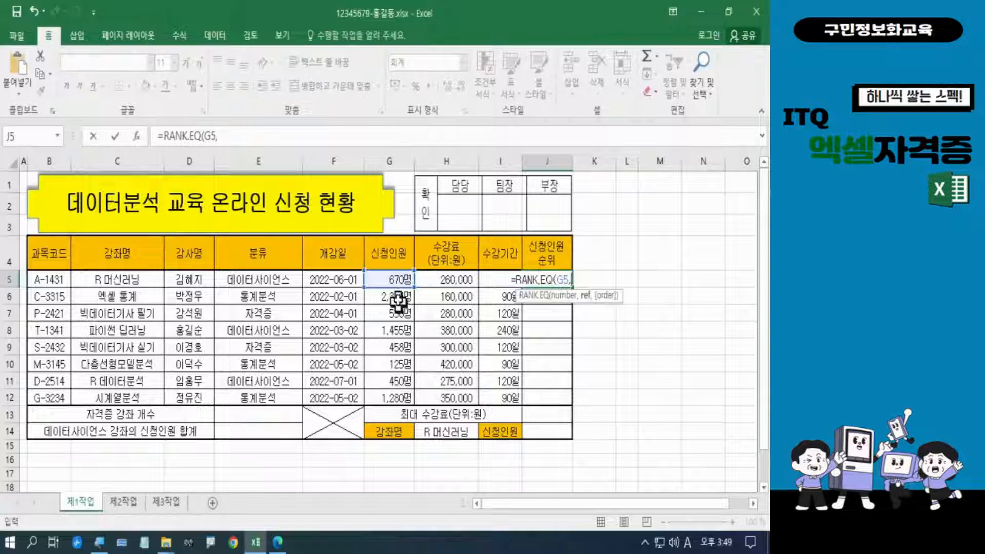
drag(389, 277, 382, 395)
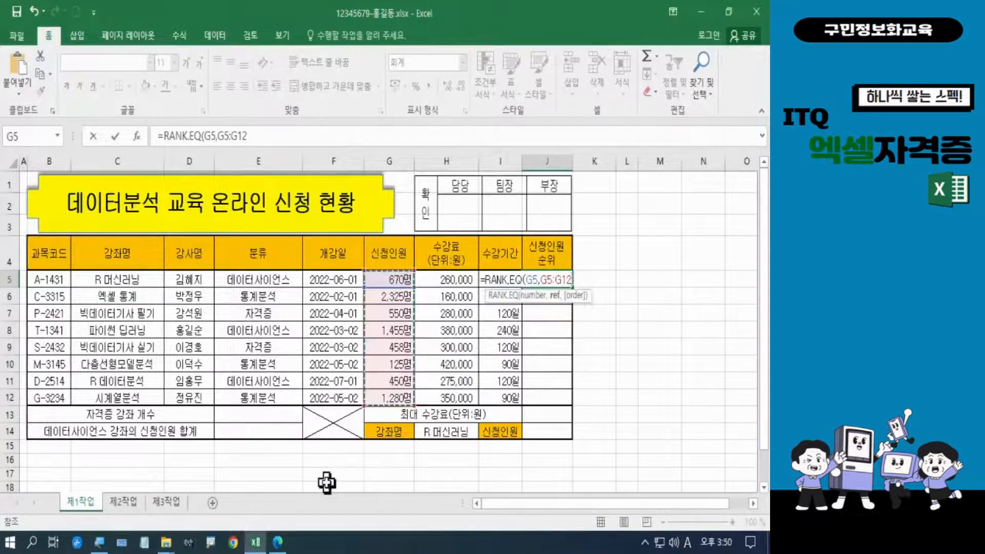
key(F4)
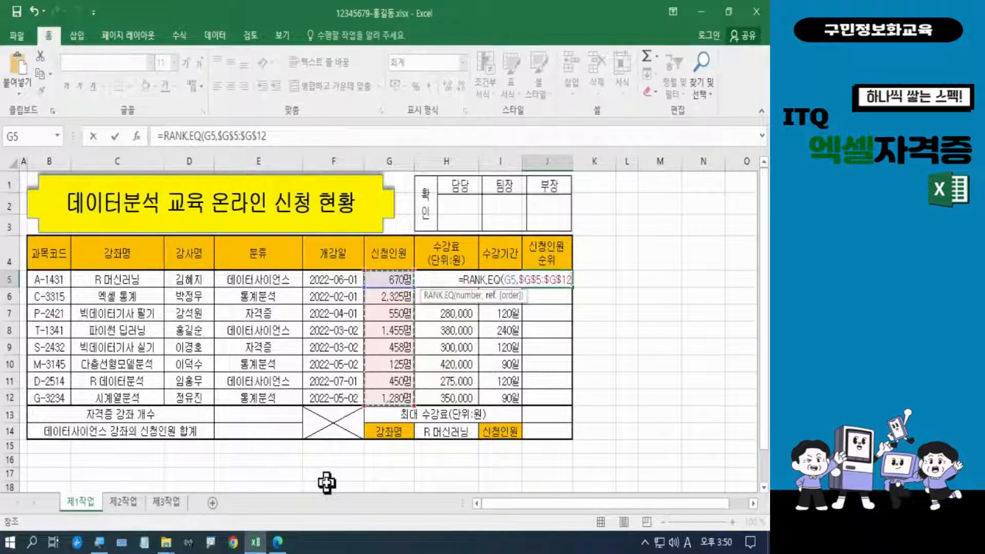
text())
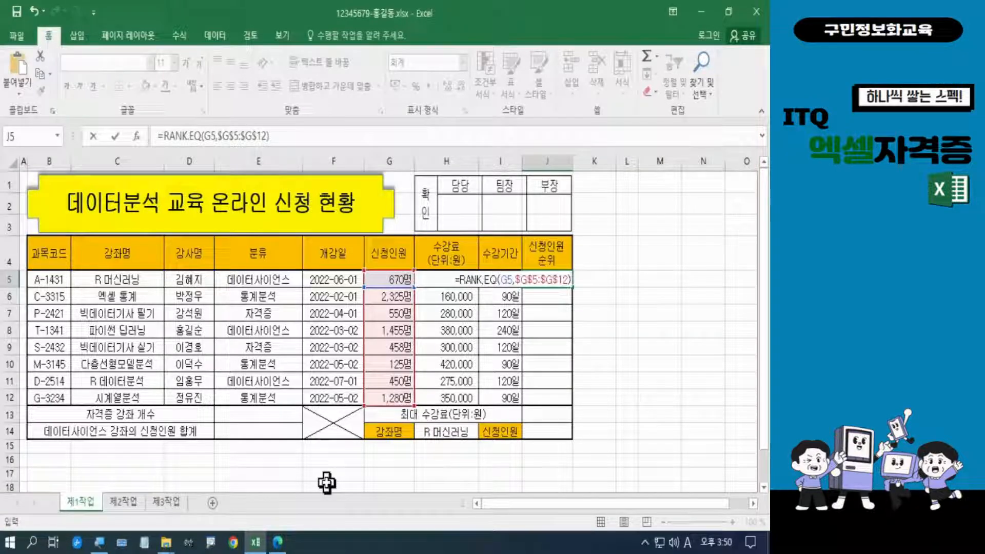
key(Return)
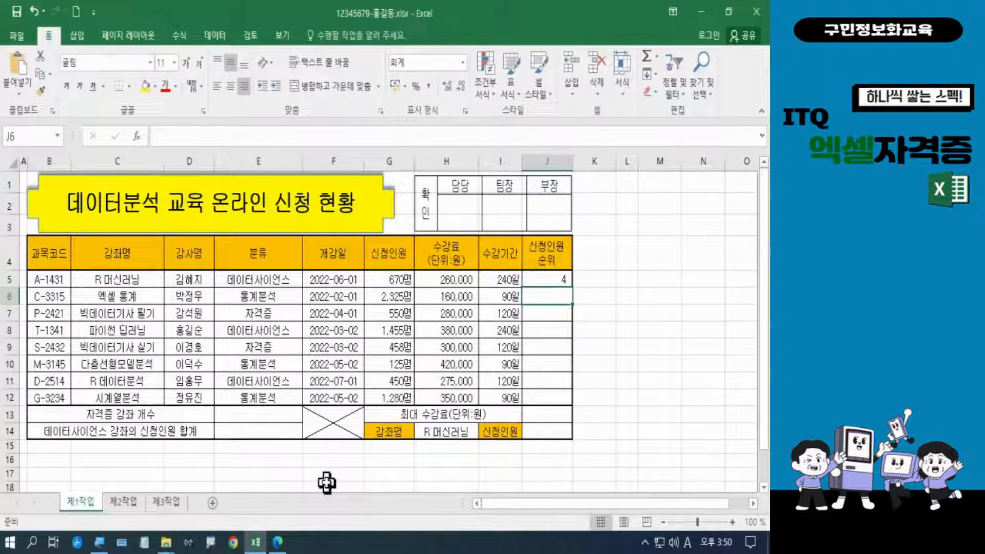
Append &"위" to the RANK.EQ formula in cell J5 and enter it.
click(732, 522)
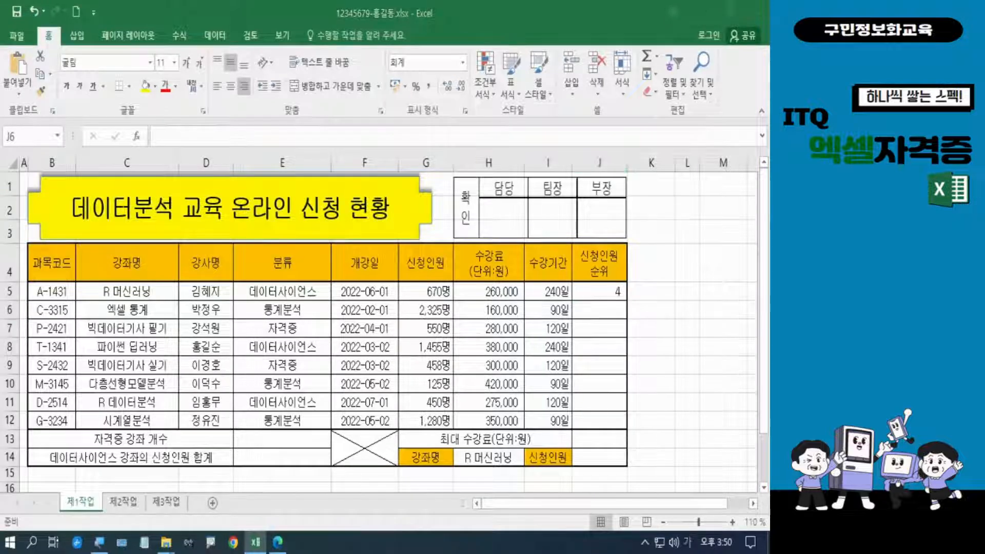
click(598, 292)
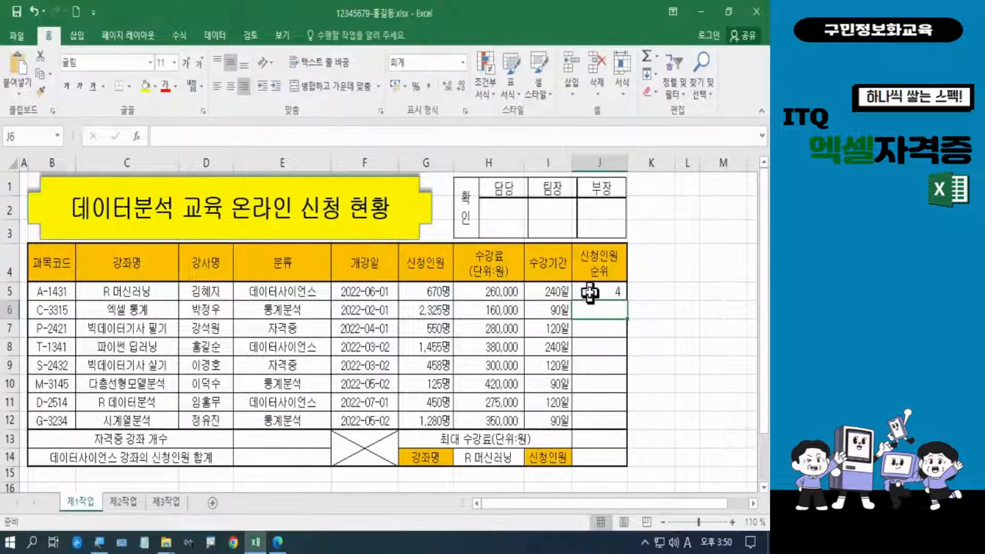
click(590, 292)
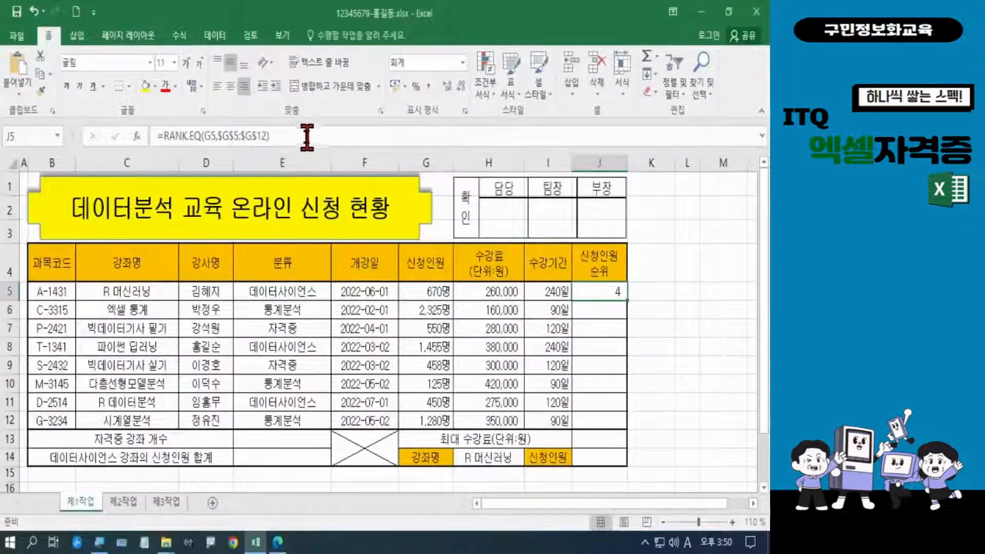
click(368, 200)
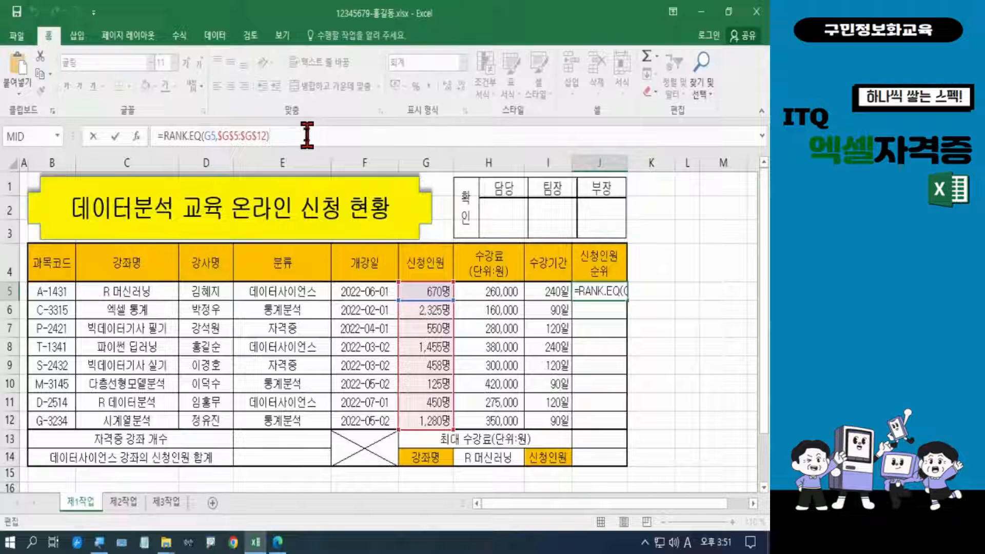
text(&)
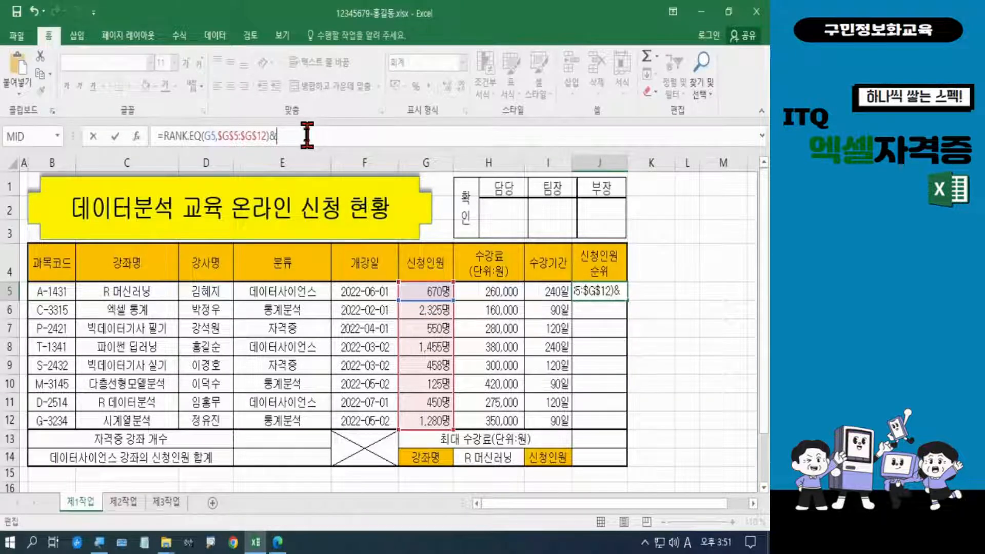
text("dnl)
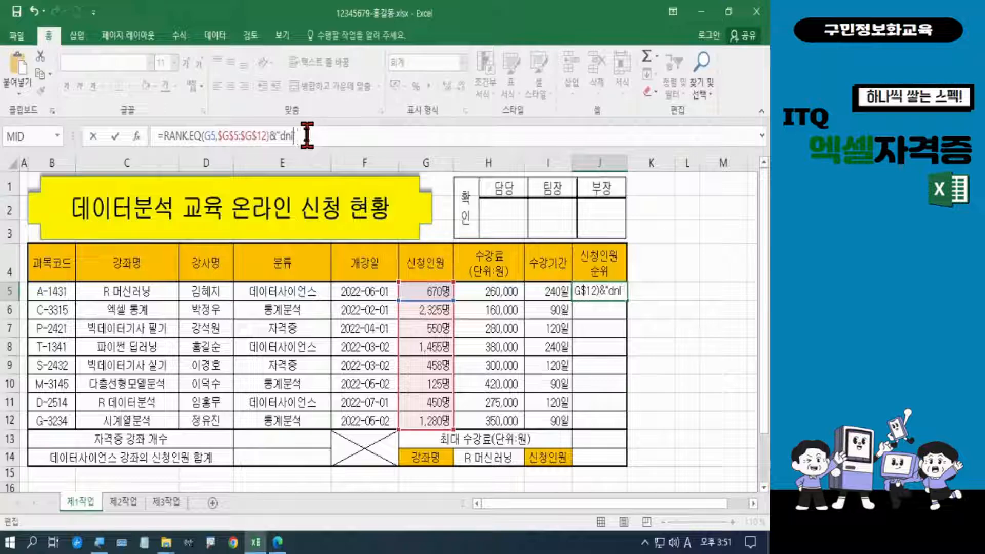
key(BackSpace)
key(BackSpace)
key(BackSpace)
key(Hangul)
text(우)
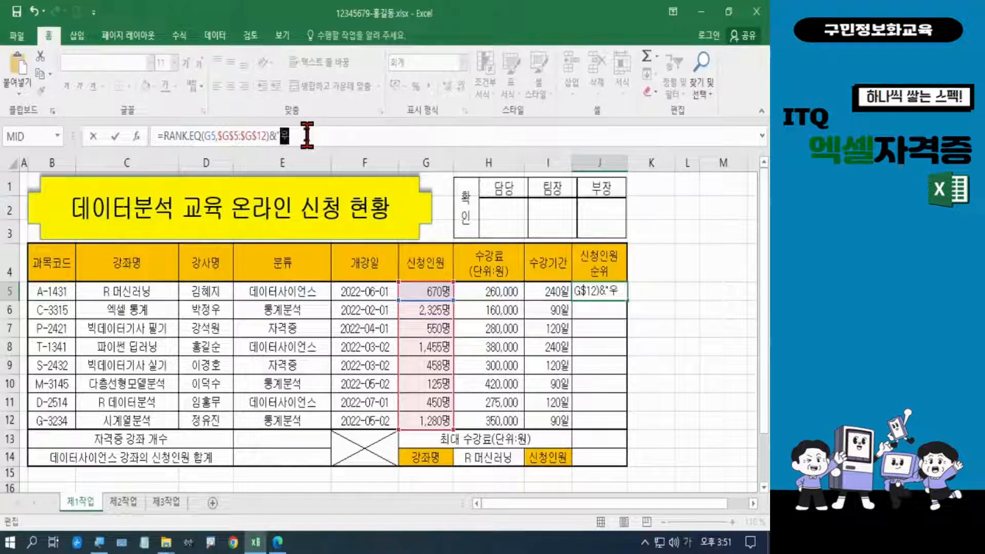
text(위")
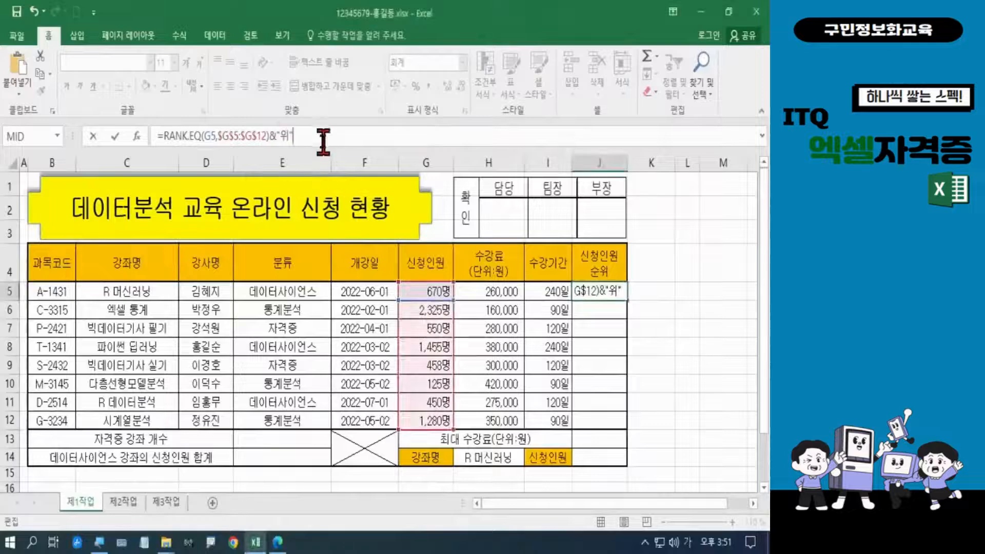
key(Return)
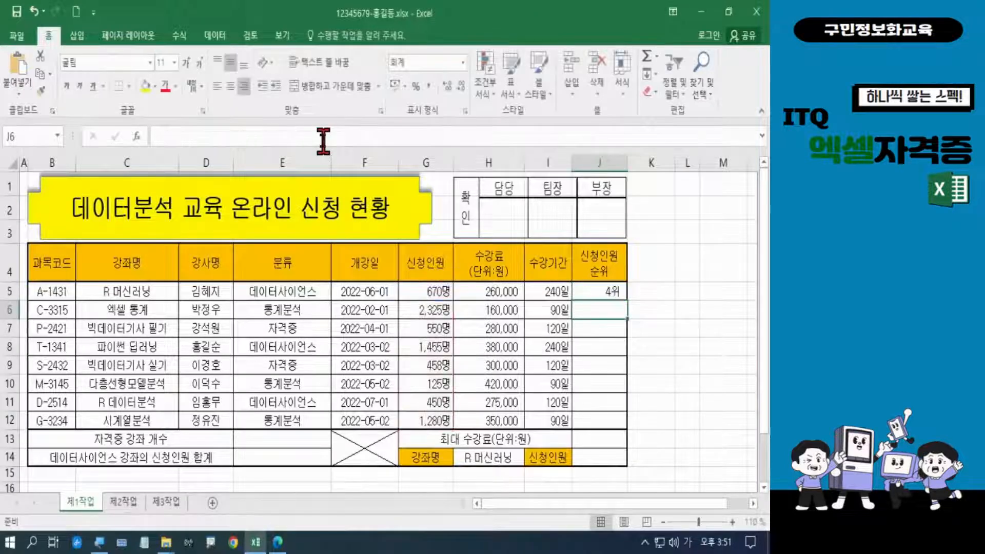
Fill the J5 rank formula down through J12 without copying the formatting.
click(616, 296)
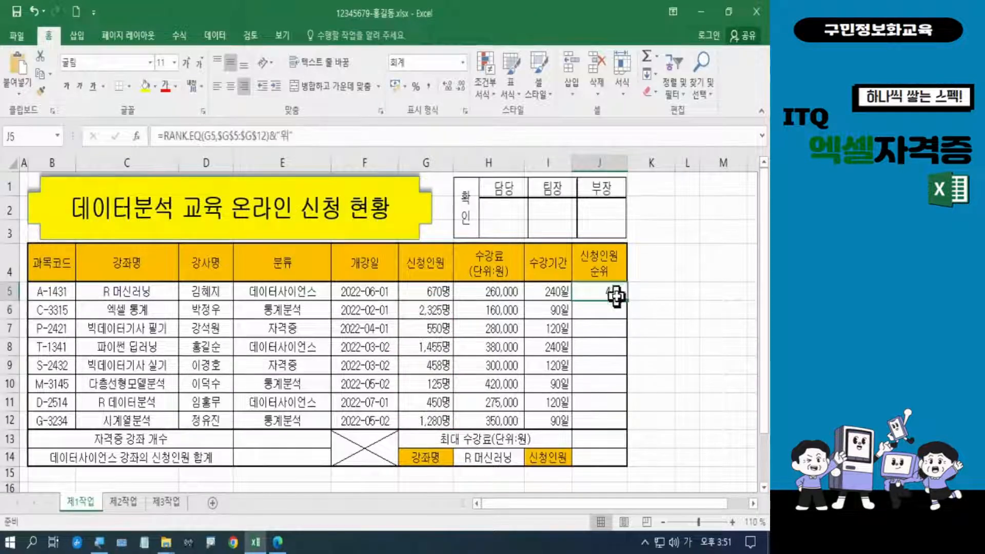
drag(627, 301, 626, 426)
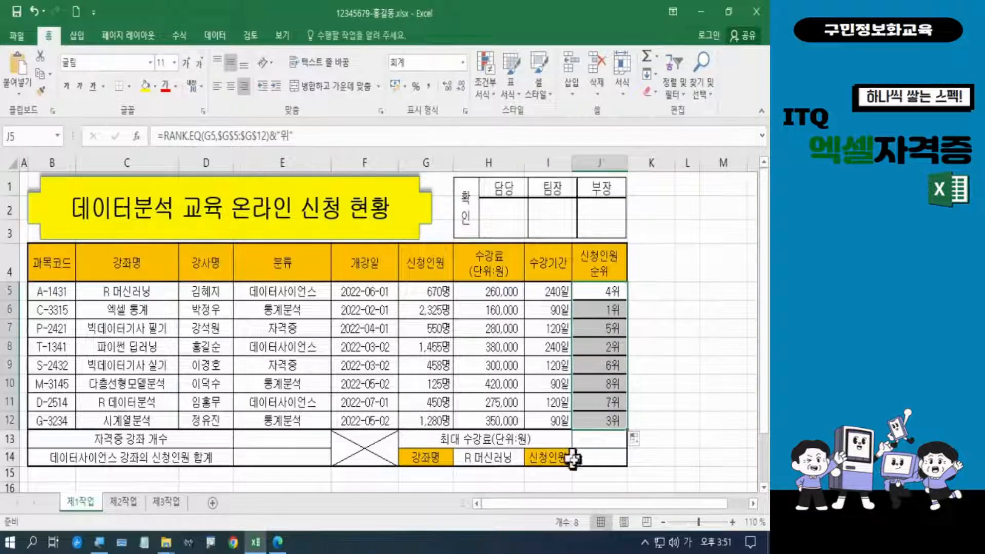
click(644, 441)
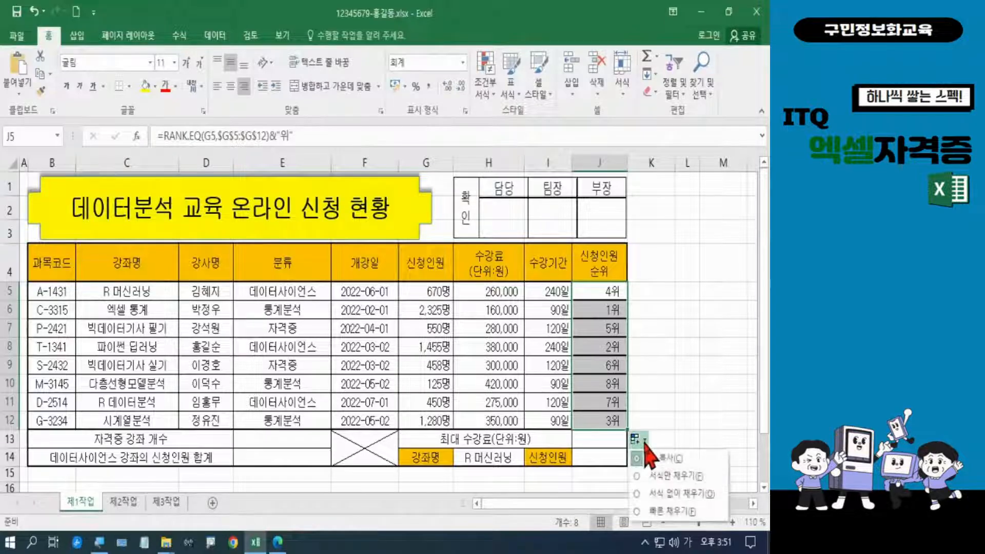
click(667, 500)
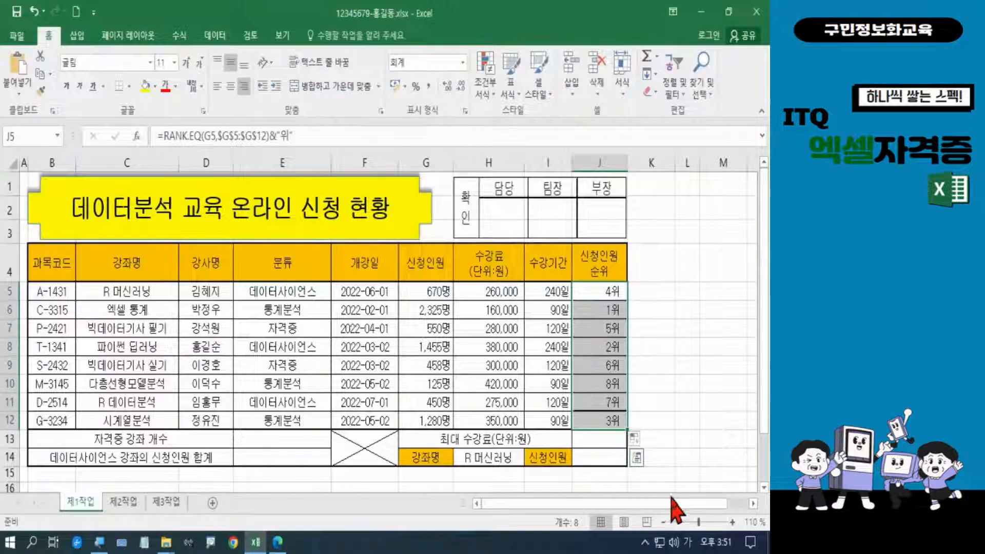
click(714, 435)
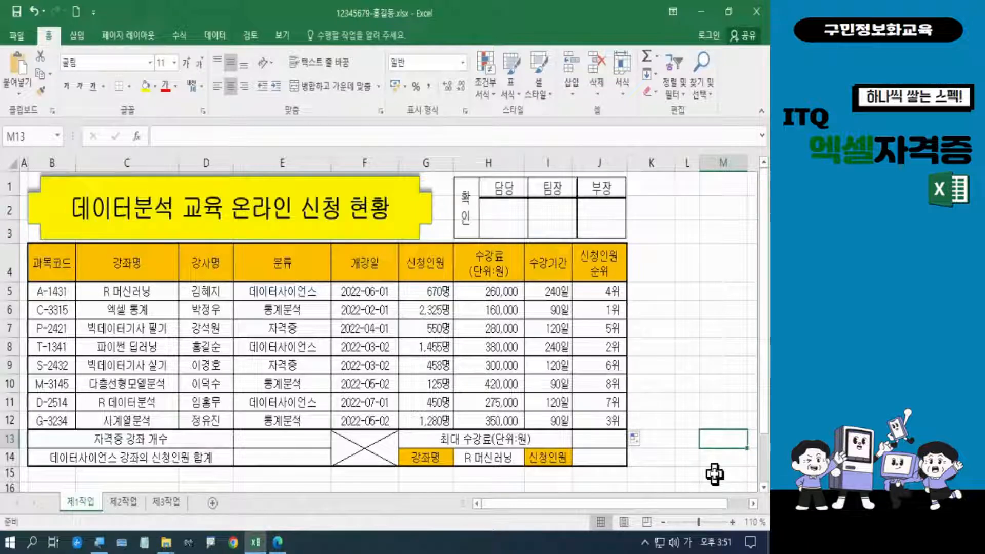
Highlight instruction (3) on 자격증 강좌 개수 in the exam PDF in Edge, and return to the Excel sheet.
click(277, 542)
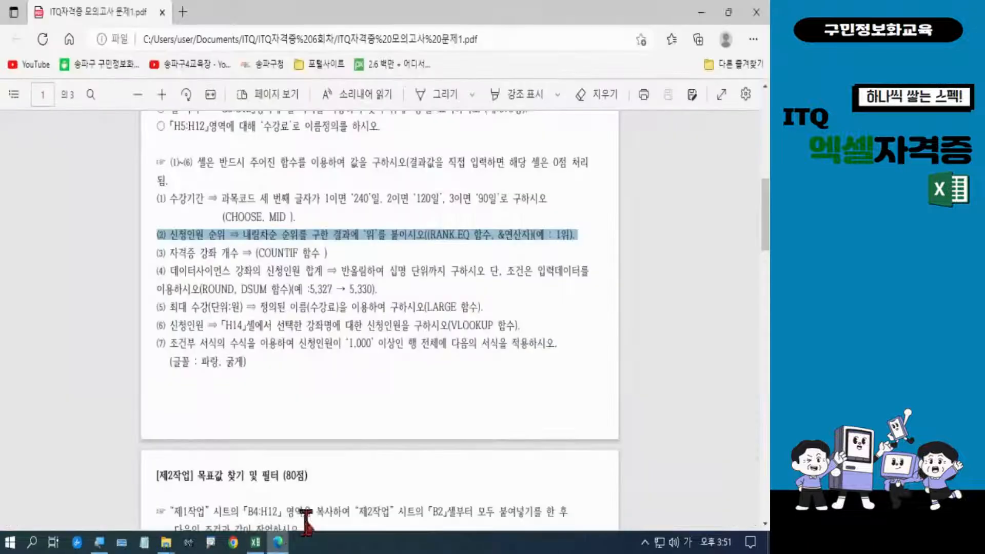
drag(157, 254, 342, 262)
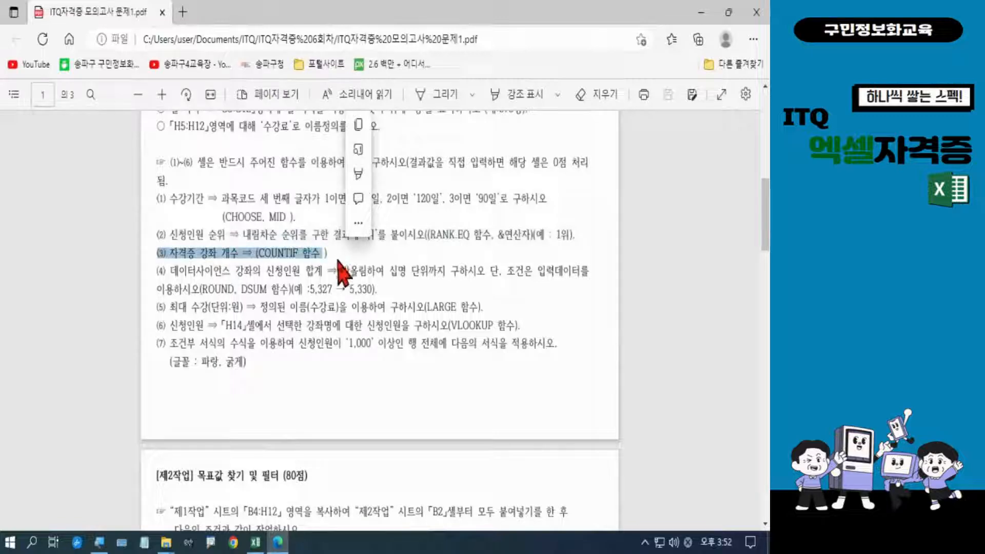
key(alt+Tab)
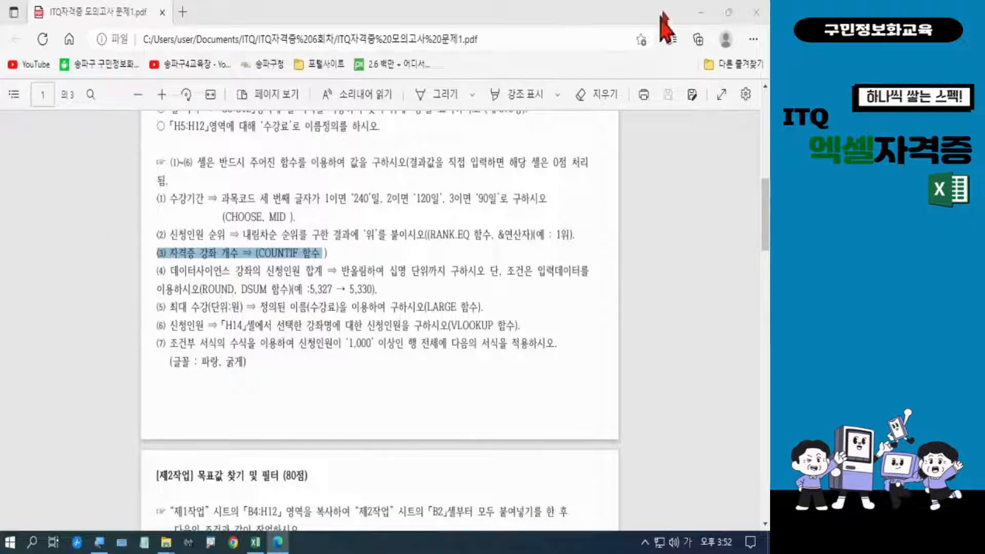
click(700, 12)
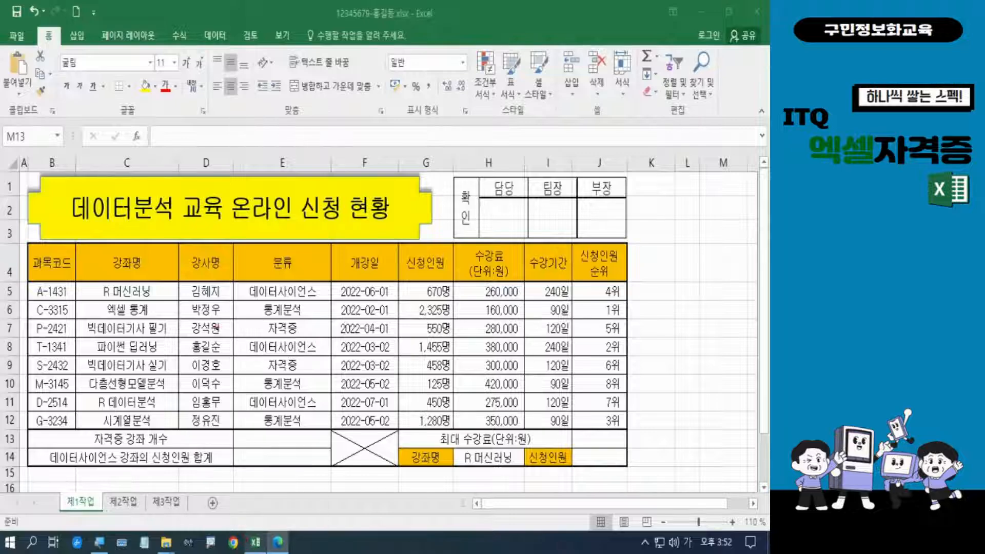
drag(240, 314, 319, 340)
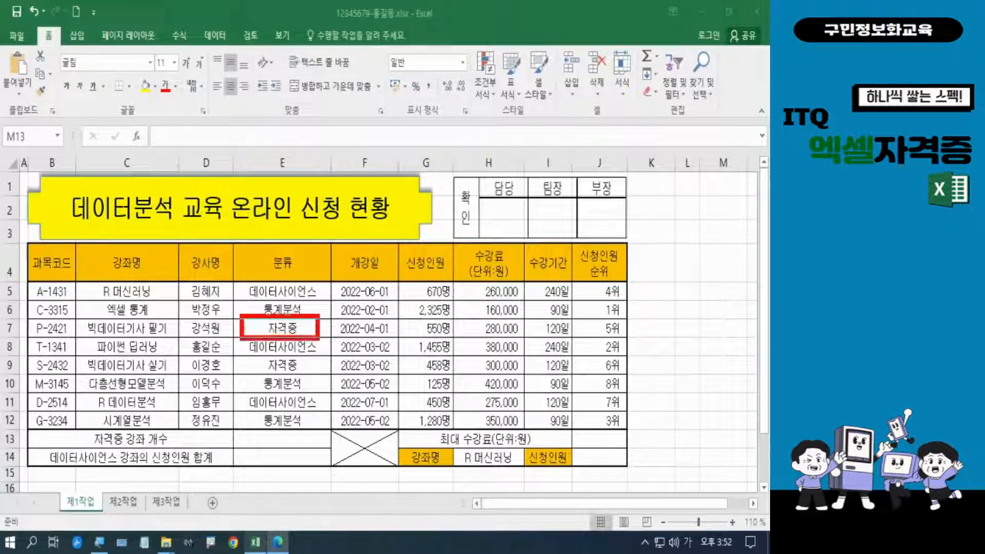
drag(252, 353, 315, 374)
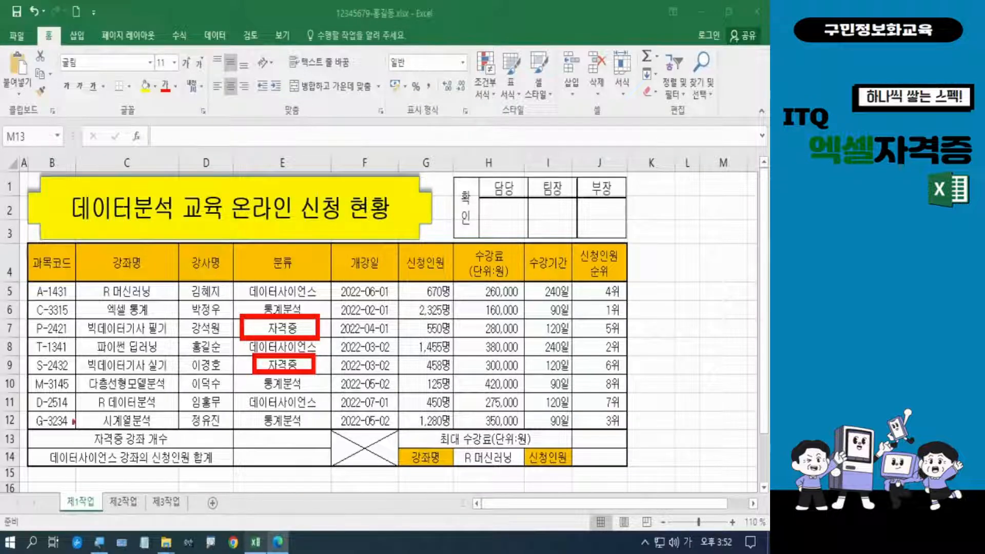
mouse_move(38, 425)
mouse_down()
mouse_move(154, 449)
mouse_move(334, 446)
mouse_up()
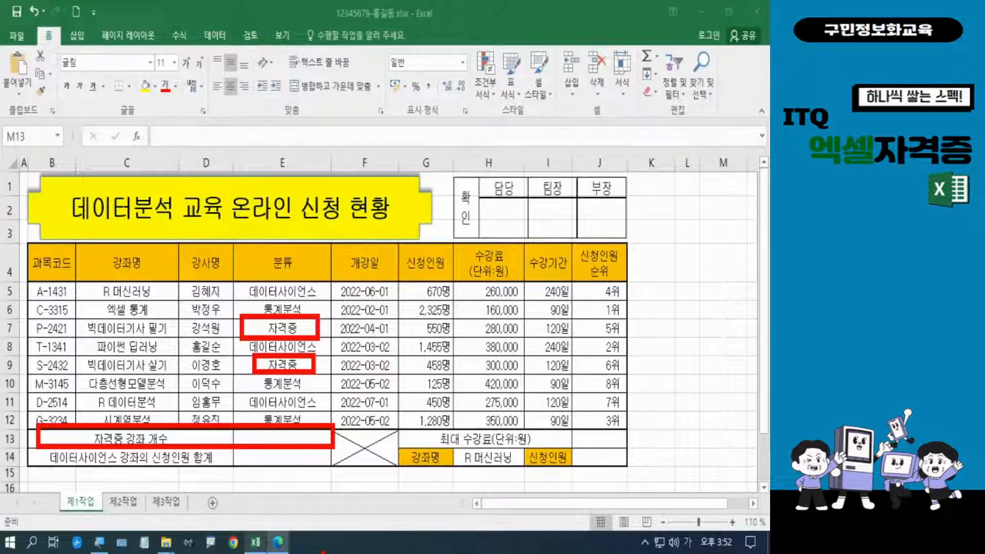
Start a COUNTIF formula in cell E13 for 자격증 강좌 개수.
click(253, 436)
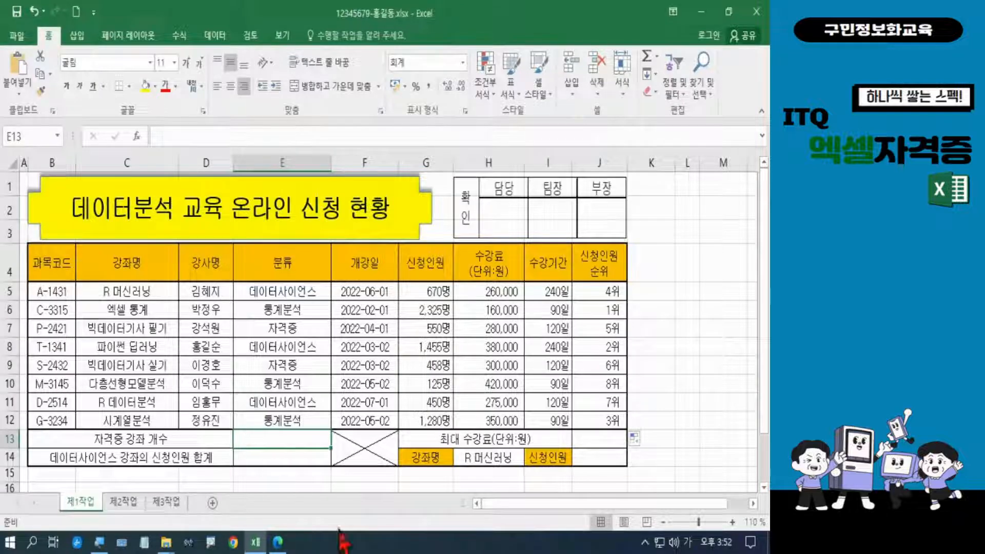
text(=)
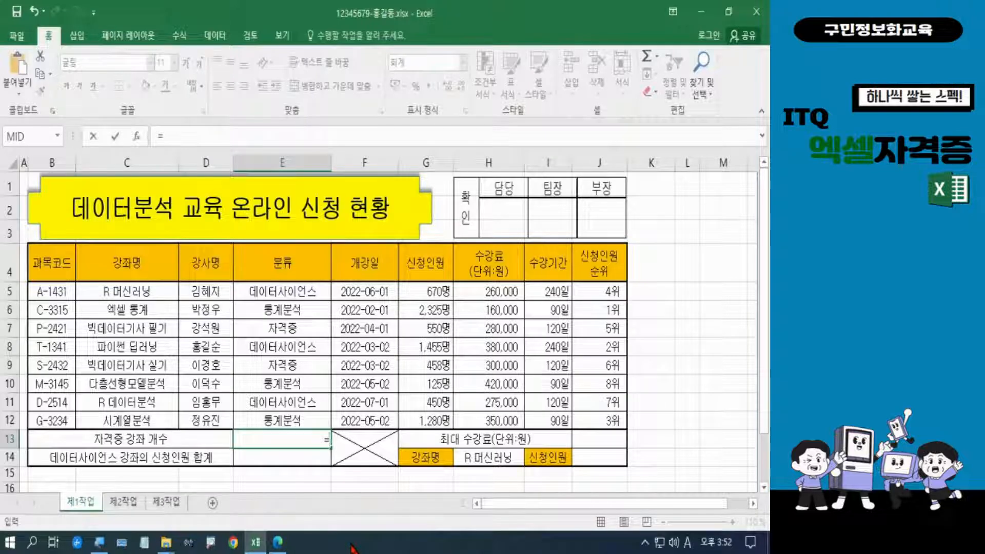
text(COunt)
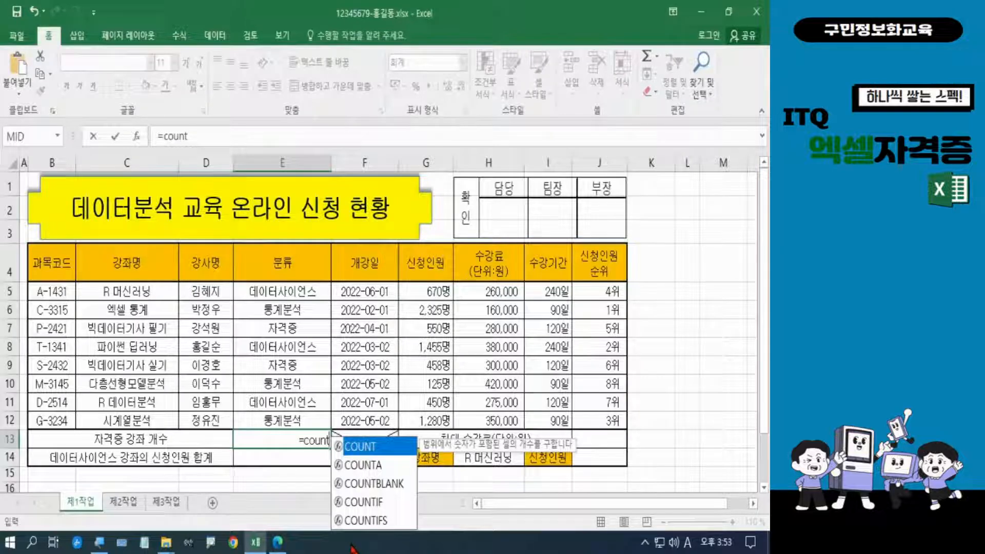
click(365, 503)
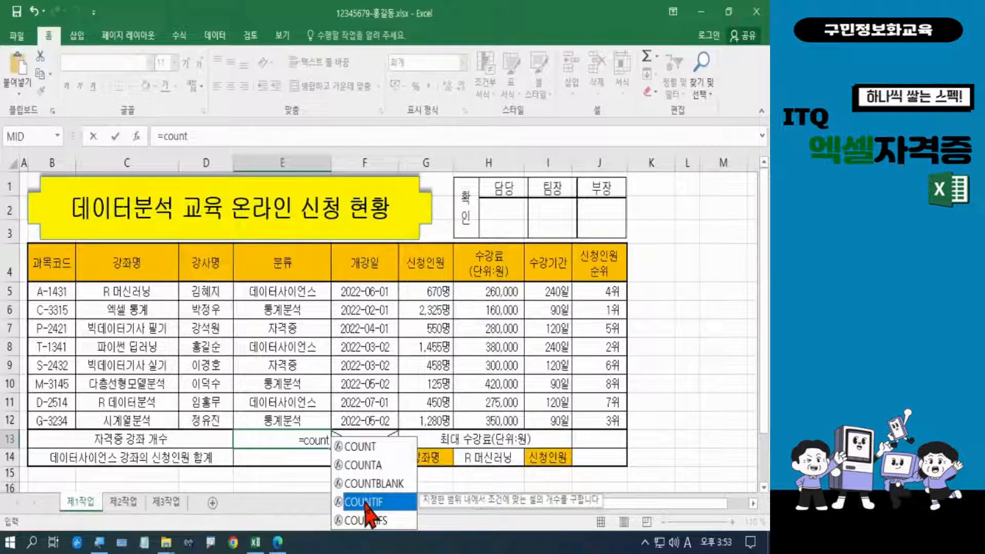
double_click(366, 503)
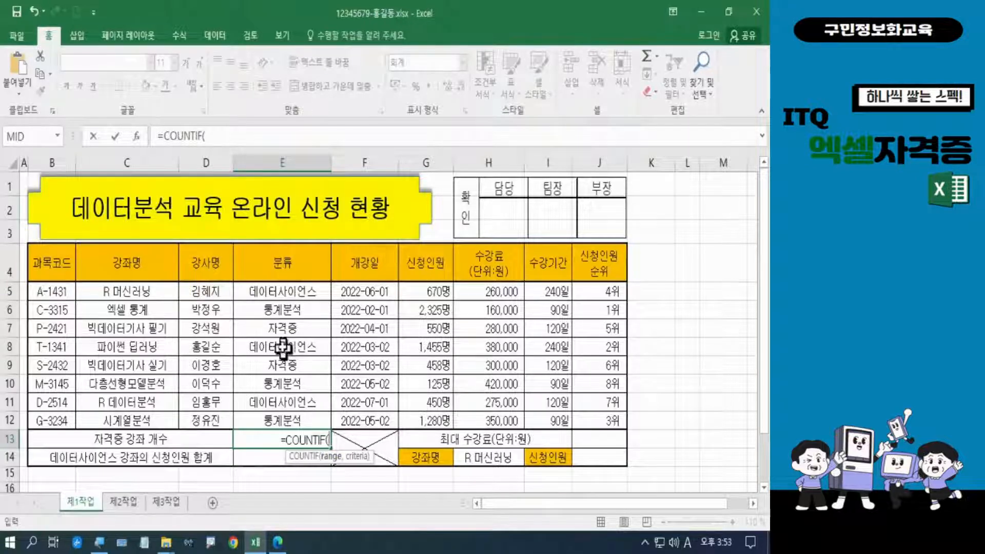
Complete the COUNTIF formula in E13 with the range E5:E12 and criterion cell E7, and enter it.
drag(275, 295, 283, 422)
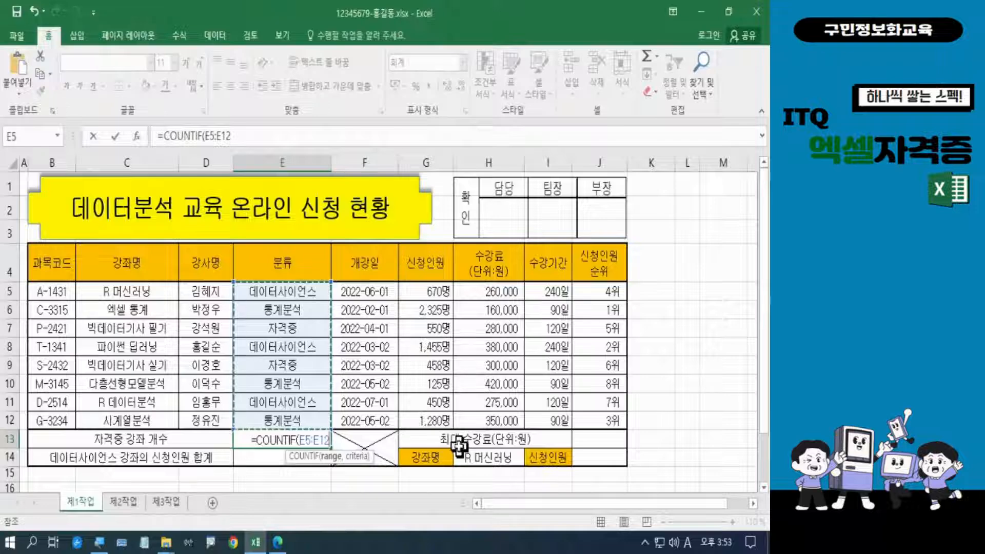
drag(232, 275, 335, 427)
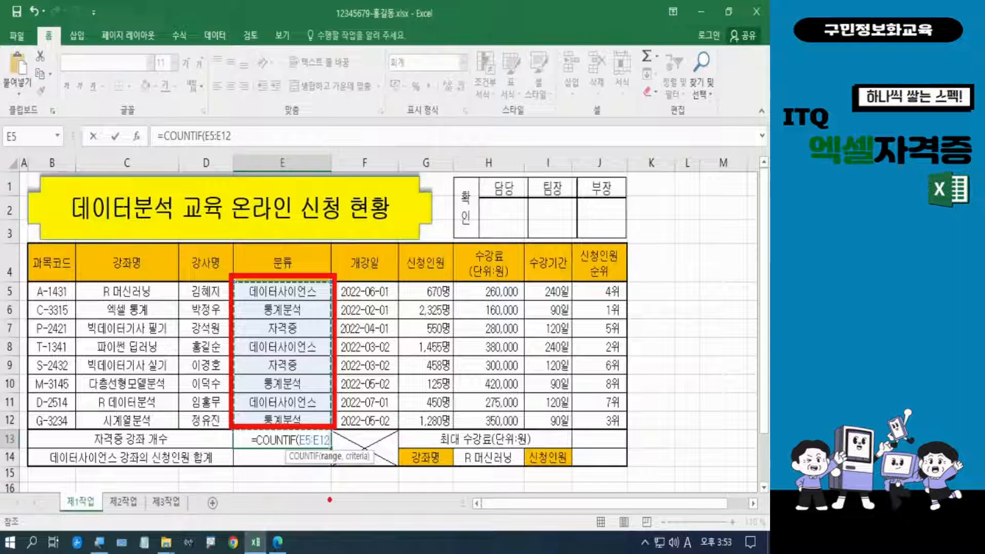
key(Escape)
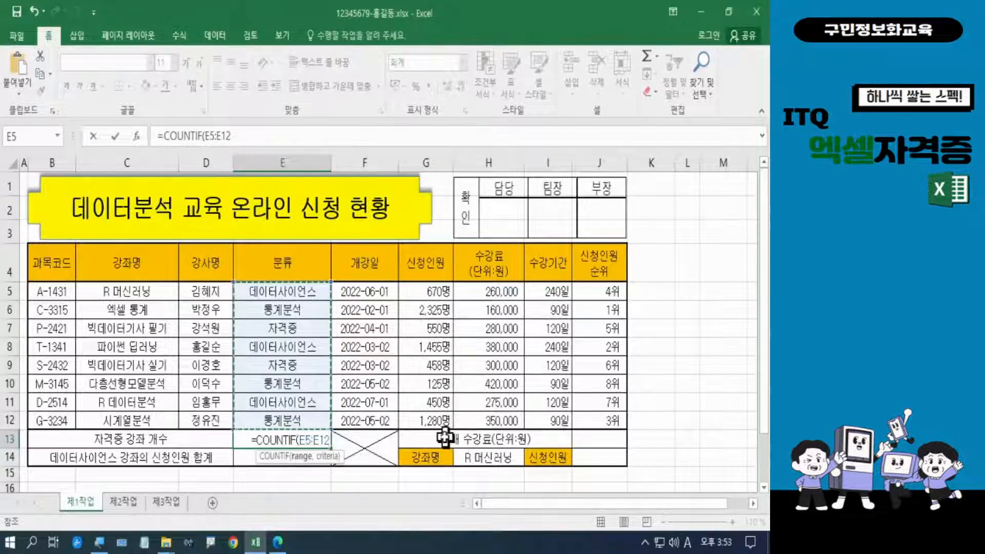
text(,)
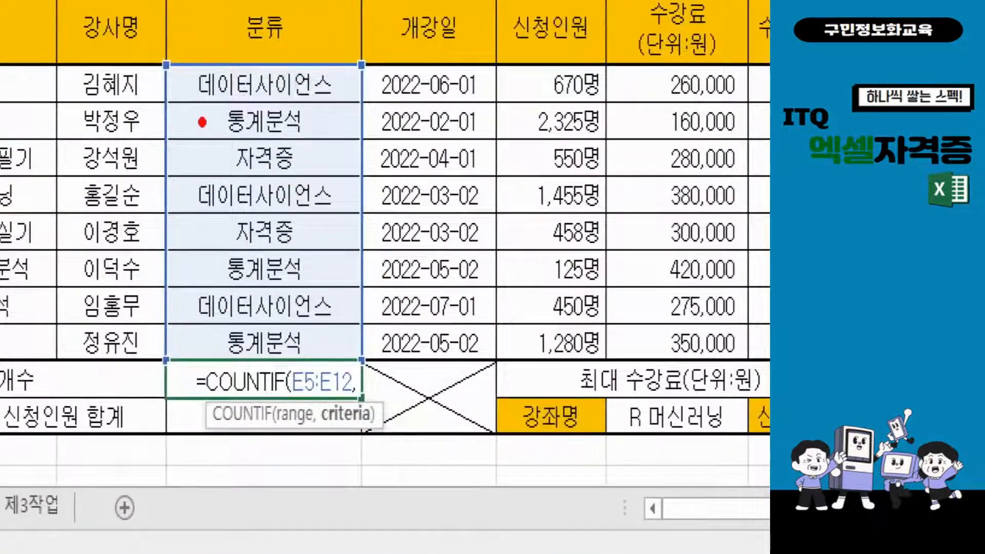
mouse_move(203, 120)
mouse_down()
mouse_move(254, 172)
mouse_move(306, 196)
mouse_up()
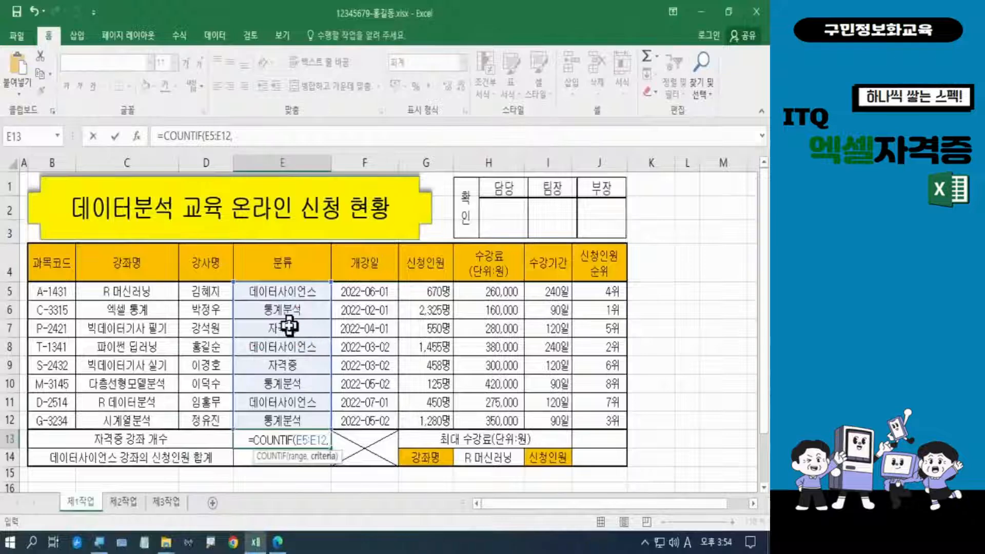
click(289, 325)
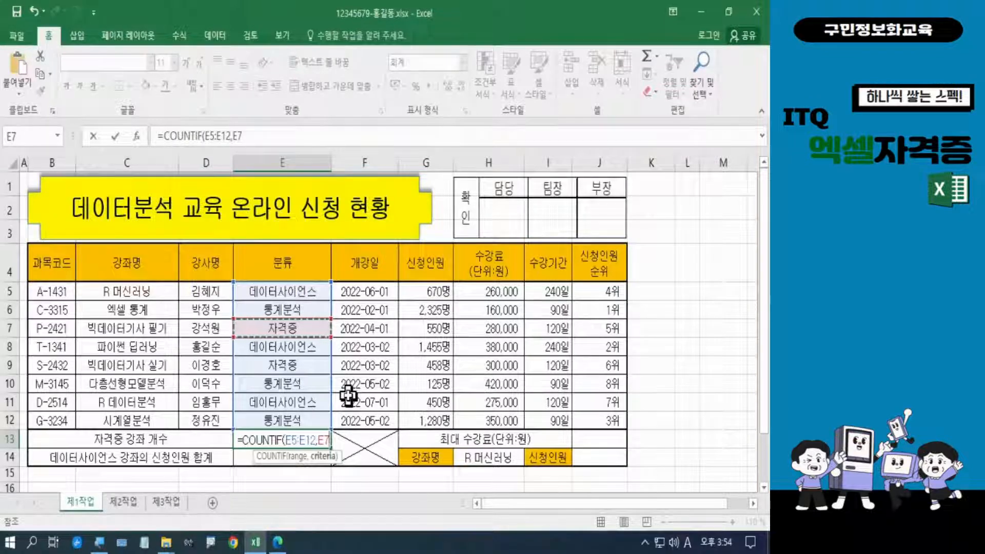
text())
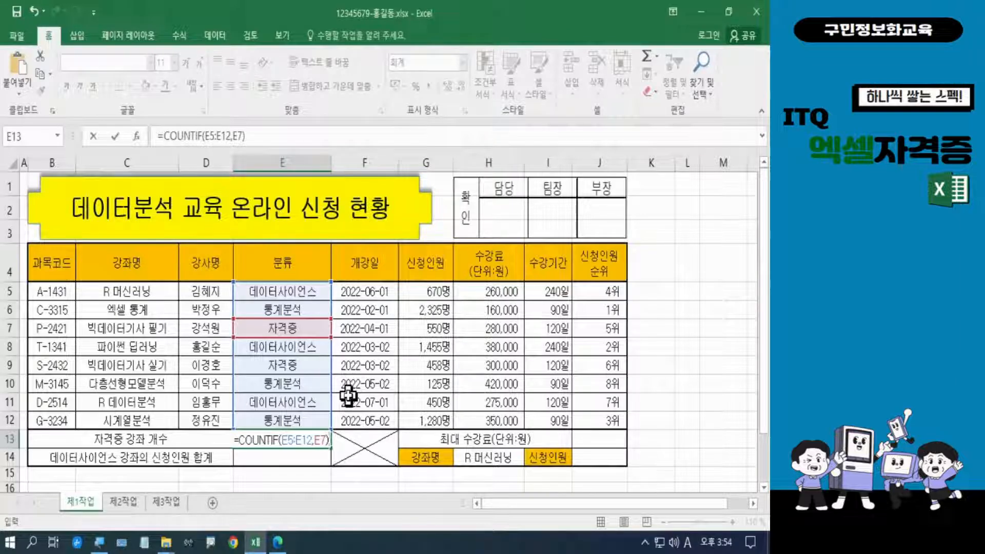
key(Return)
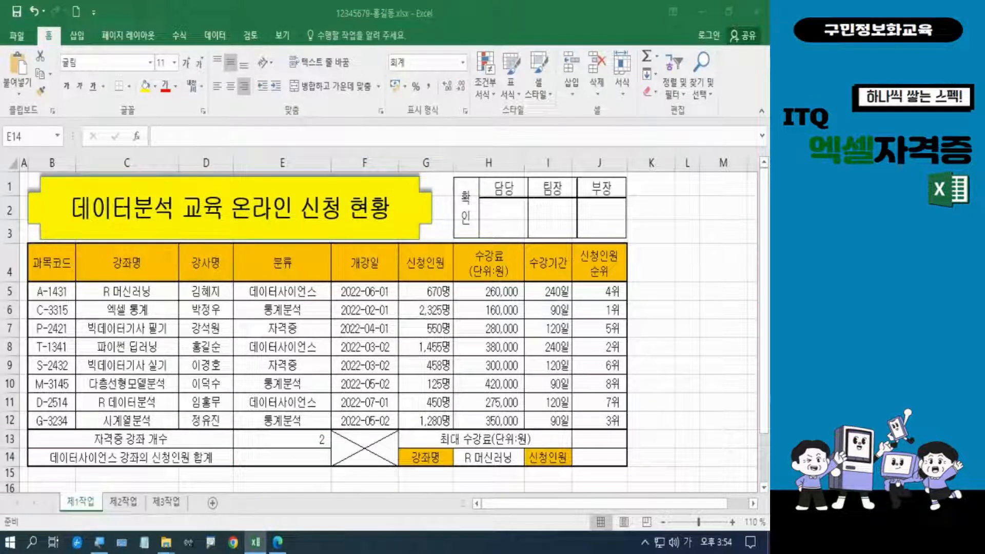
Highlight instruction (4) on 데이터사이언스 강좌의 신청인원 합계 in the exam PDF in Edge, and return to the Excel sheet.
click(279, 543)
click(157, 277)
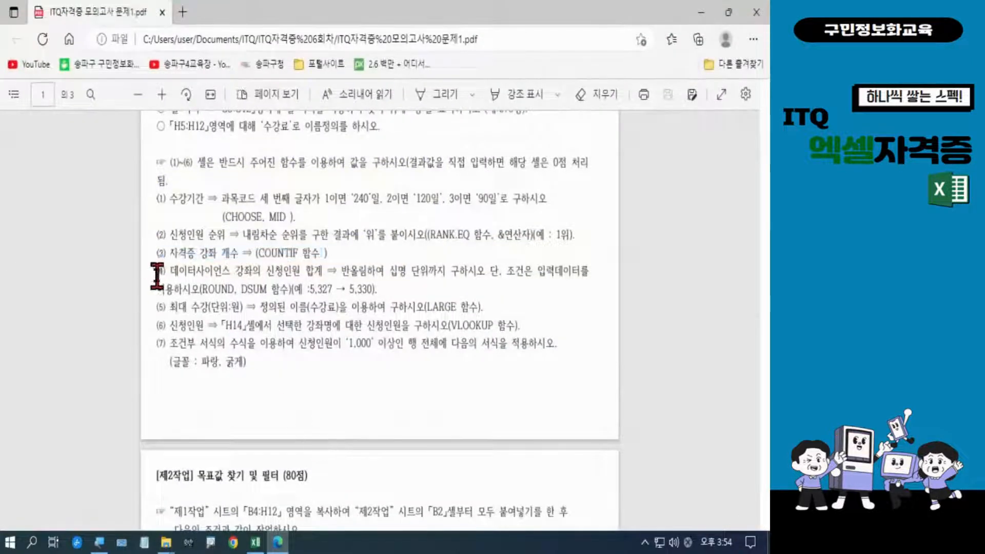
drag(157, 276, 391, 272)
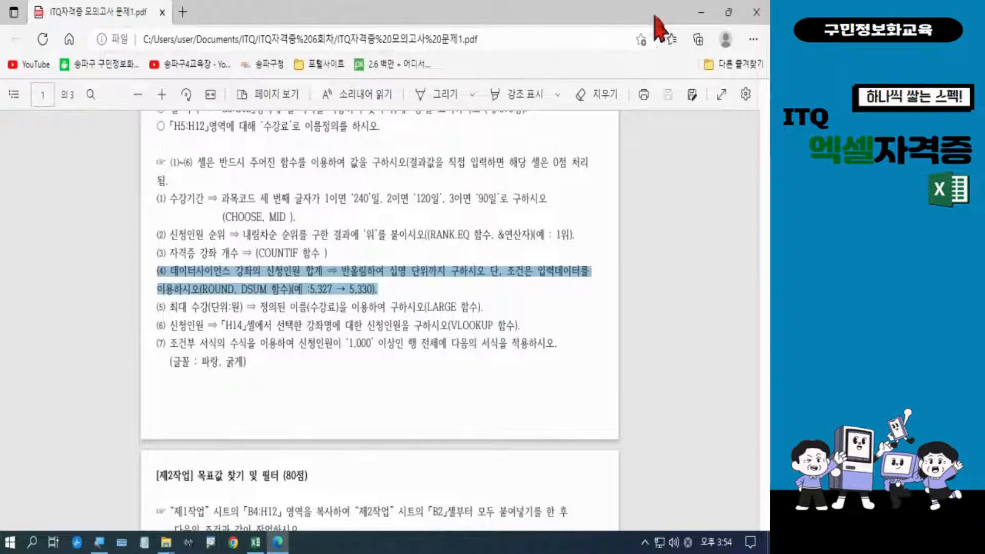
click(701, 12)
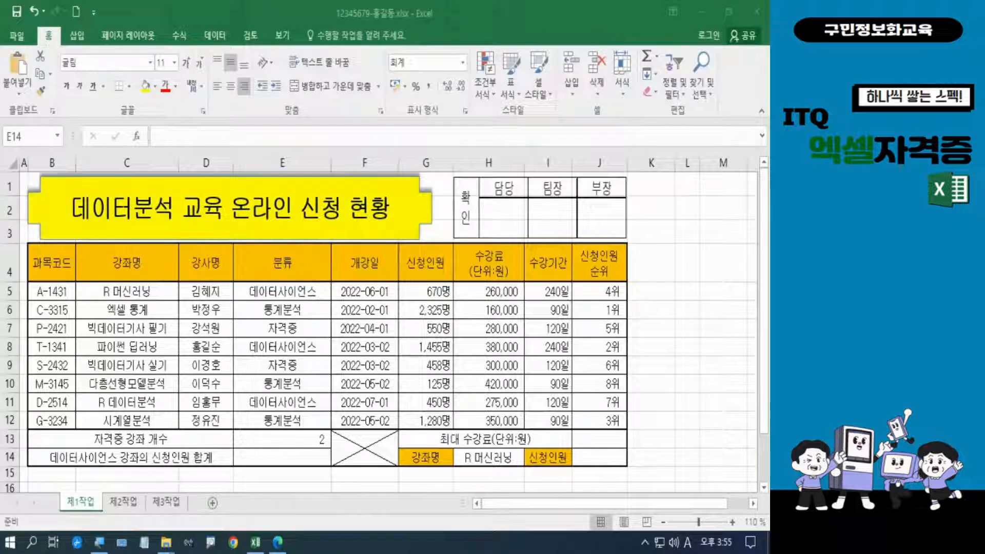
Start a DSUM formula in cell E14 for 데이터사이언스 강좌의 신청인원 합계.
key(Hangul)
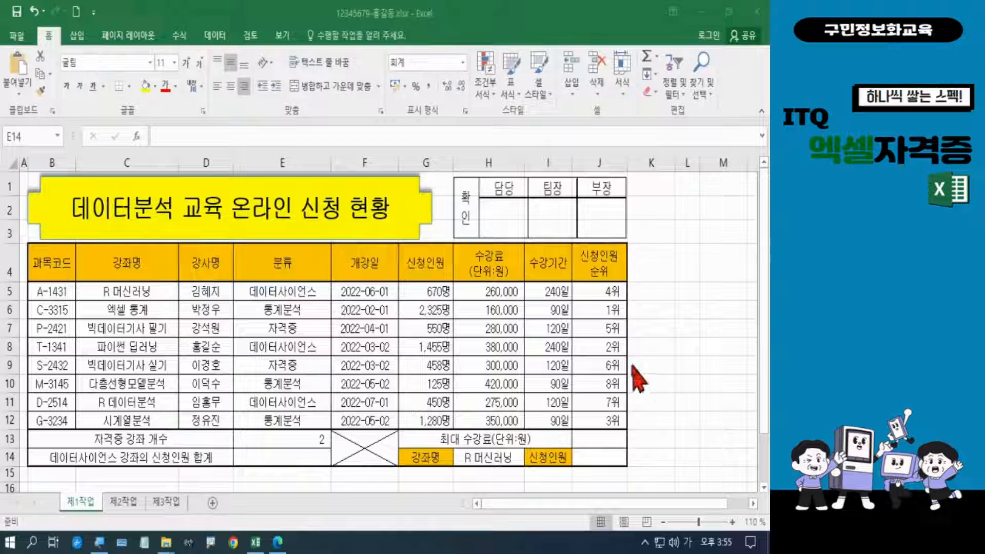
click(274, 455)
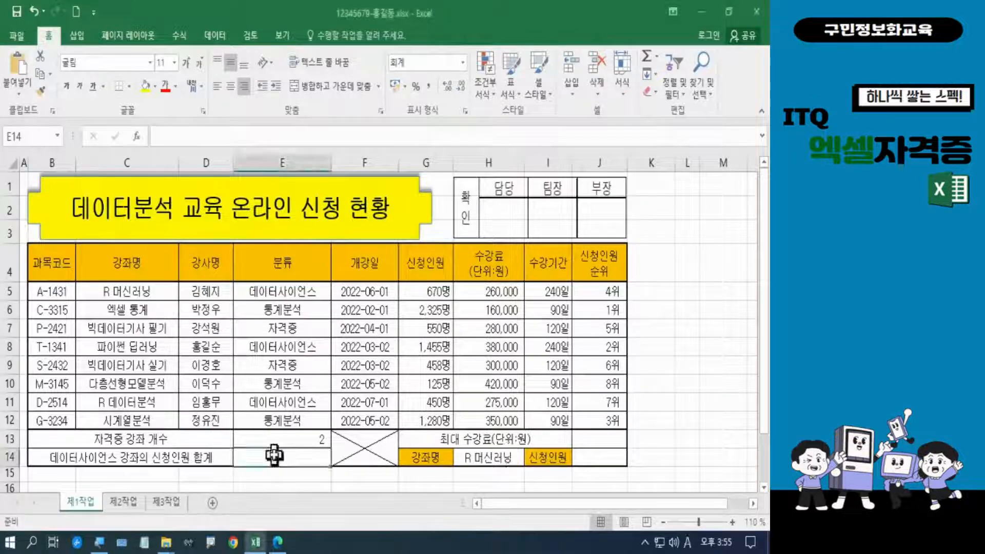
double_click(274, 455)
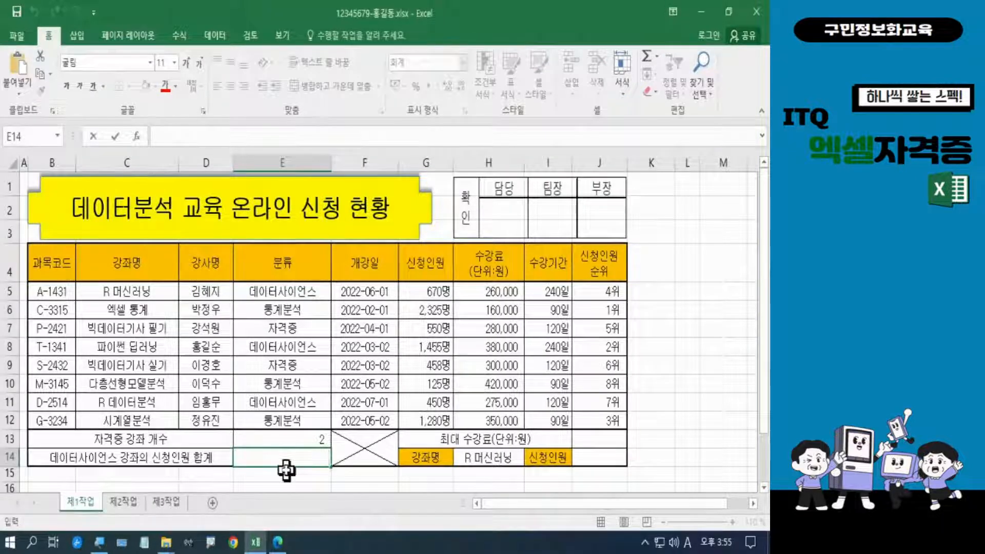
key(Escape)
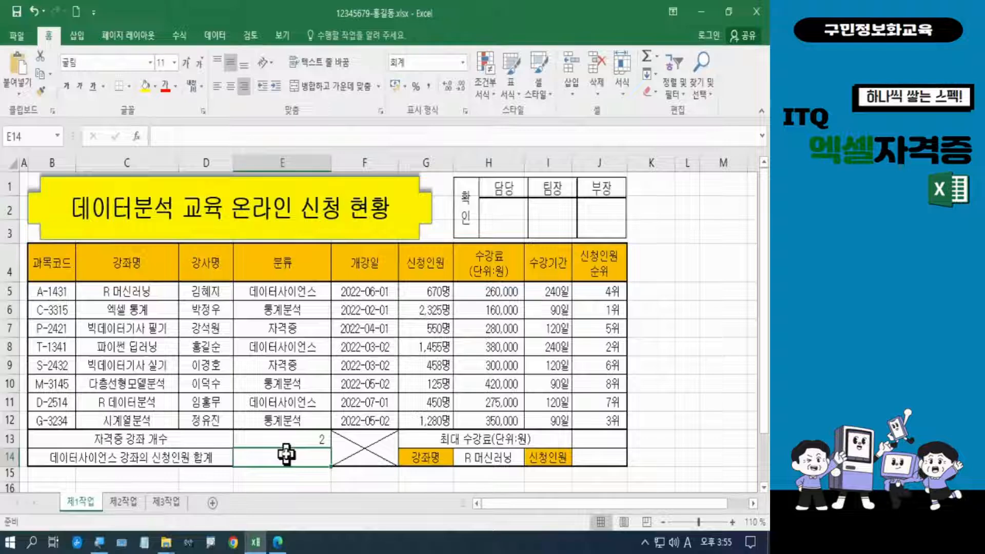
text(=)
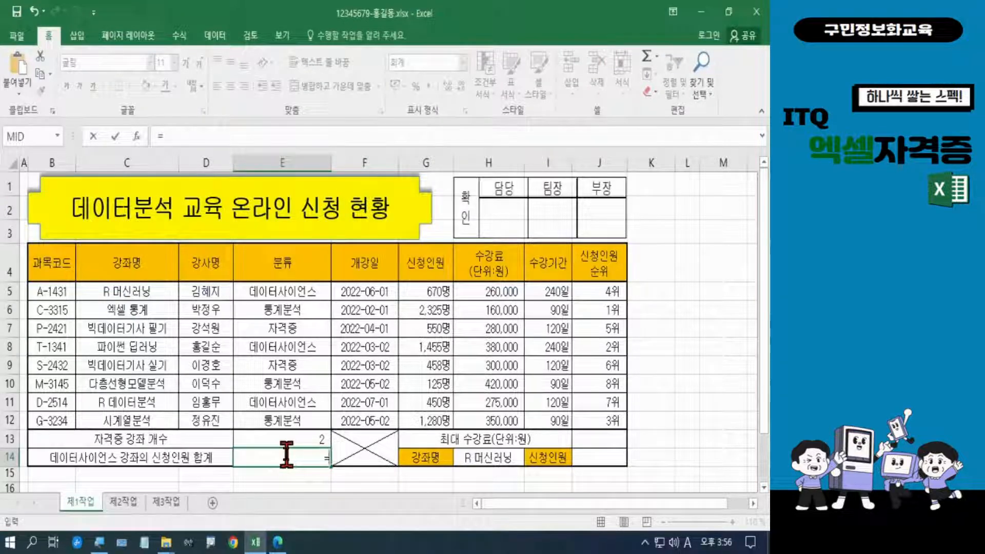
text(ds)
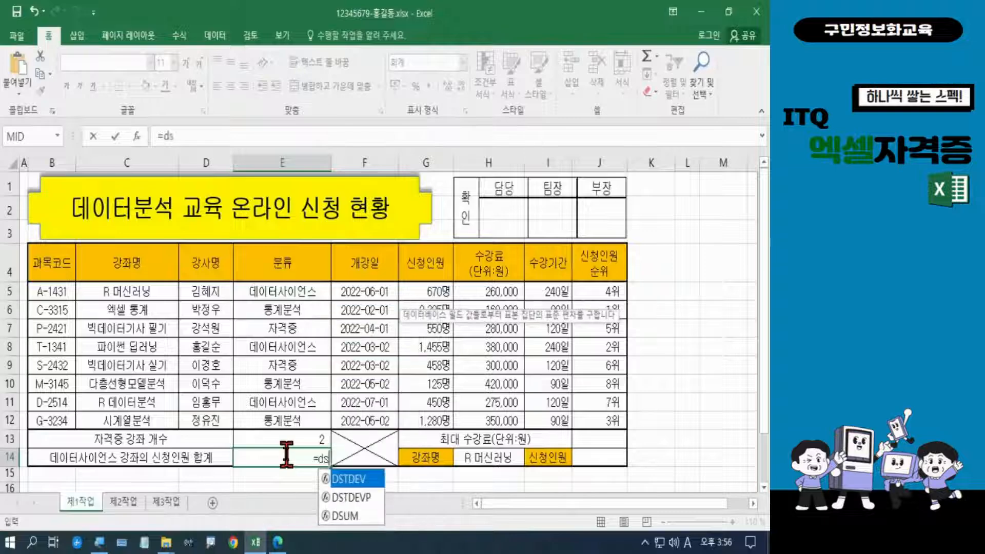
text(um)
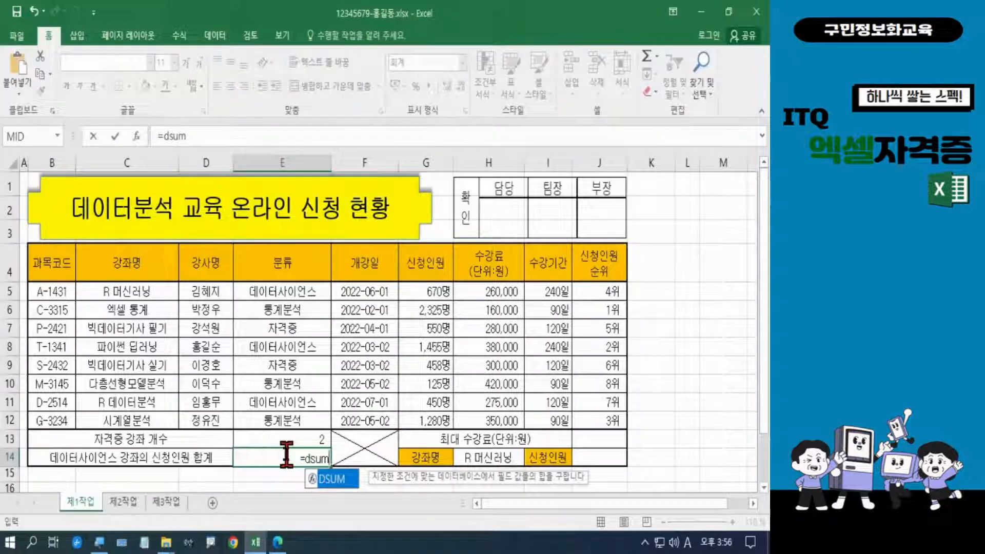
key(Tab)
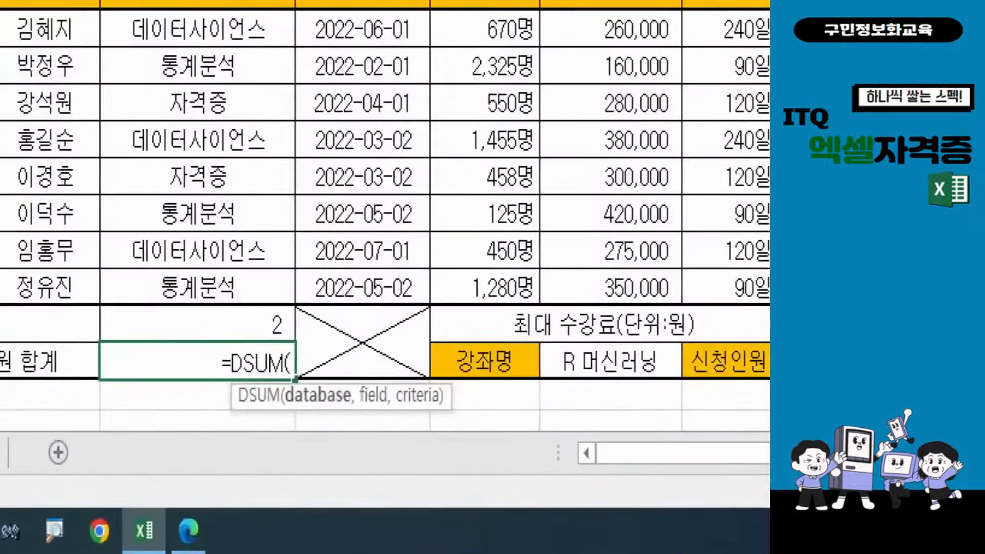
Use the whole table B4:J12, including its header row, as the database argument of the DSUM formula.
drag(291, 416, 353, 411)
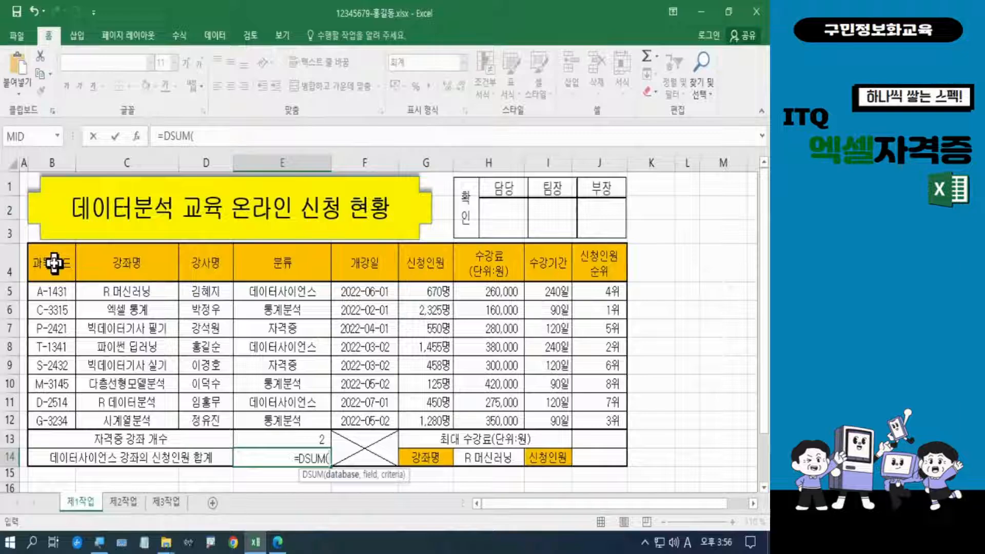
click(54, 263)
drag(54, 263, 580, 414)
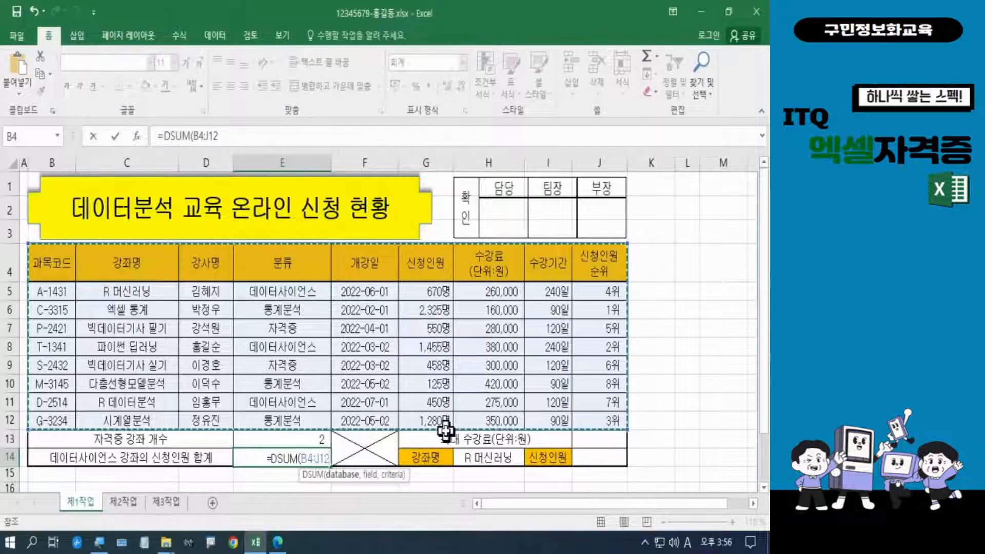
text(,)
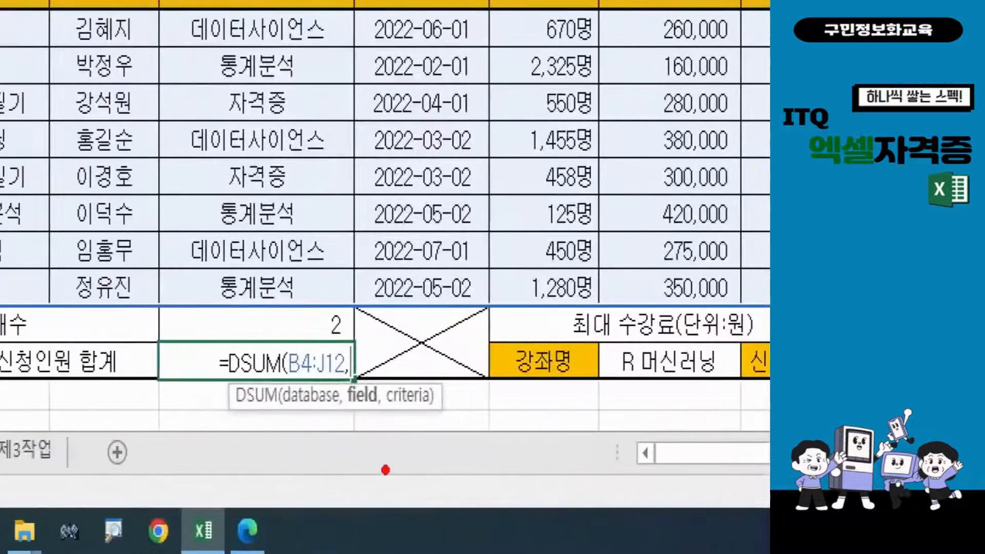
Add the 신청인원 header cell G4 as the field argument of the DSUM formula.
drag(339, 413, 381, 413)
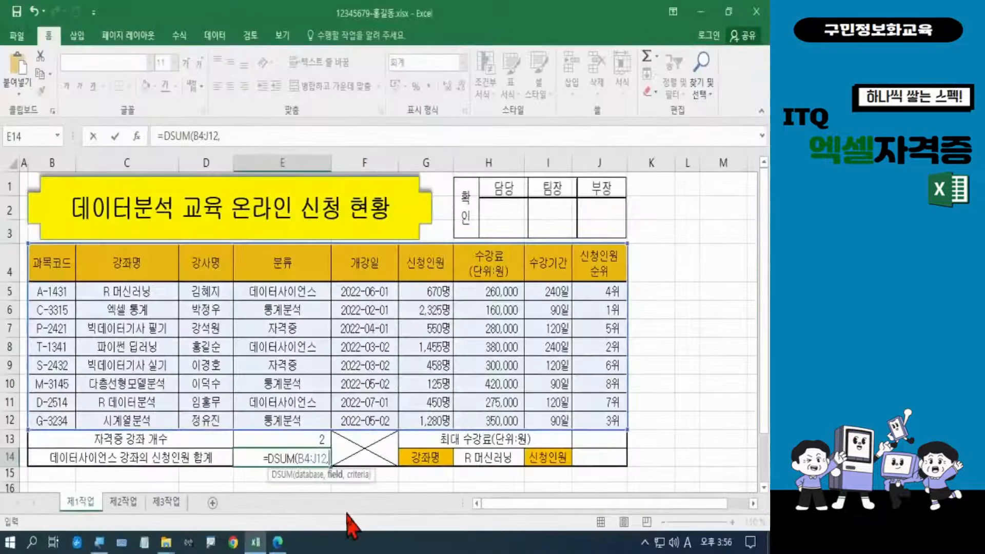
click(426, 262)
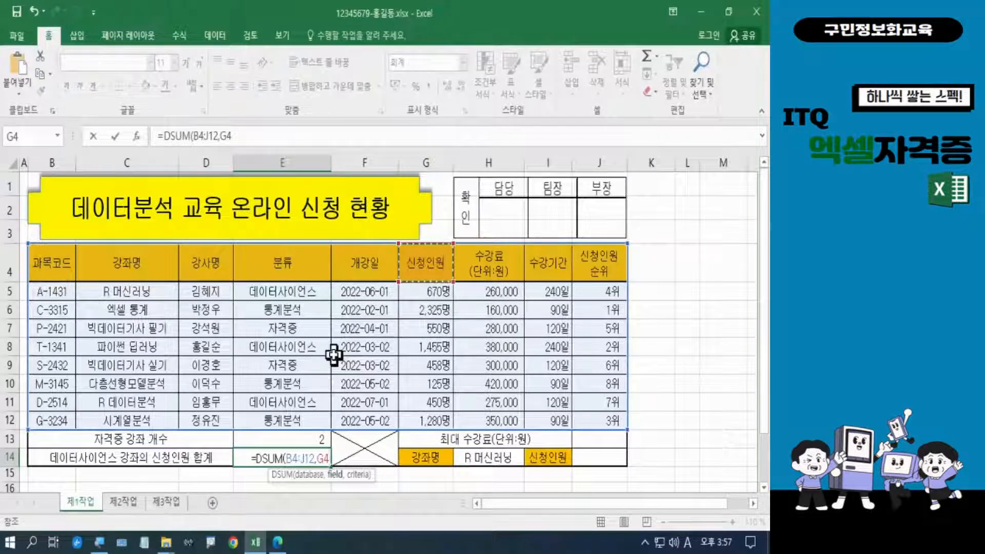
text(,)
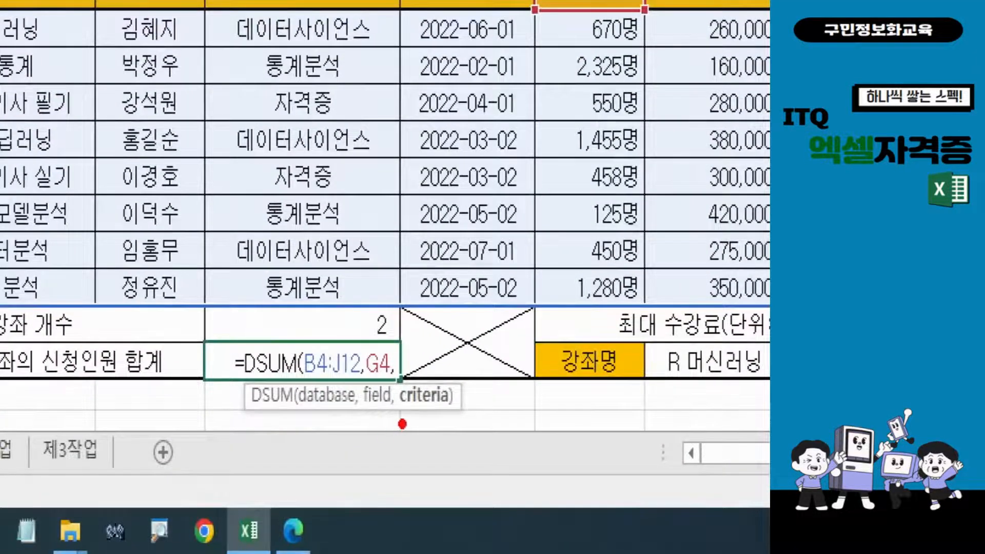
drag(400, 422, 460, 422)
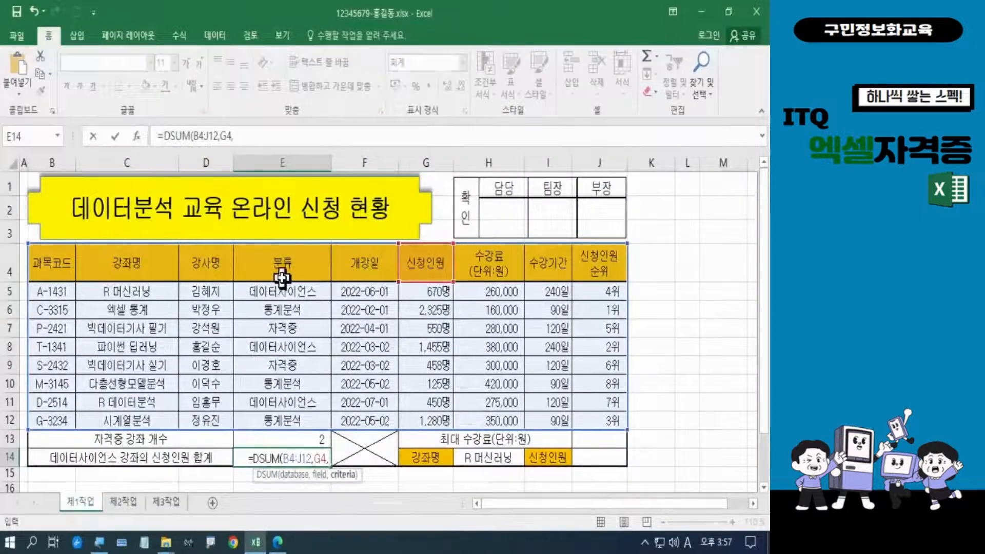
Add E4:E5 (분류, 데이터사이언스) as the DSUM criteria, close the parenthesis and enter the formula in E14.
click(281, 271)
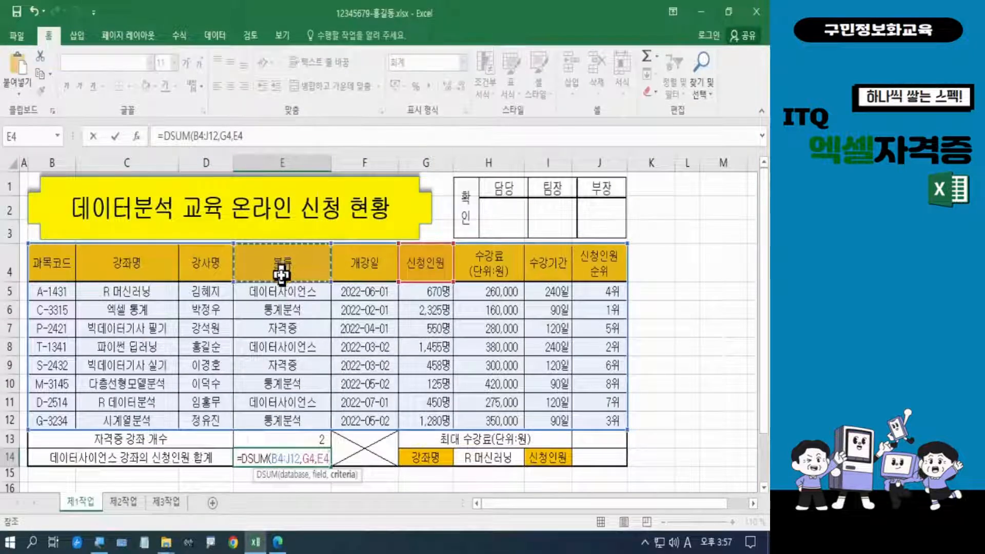
drag(281, 274, 282, 290)
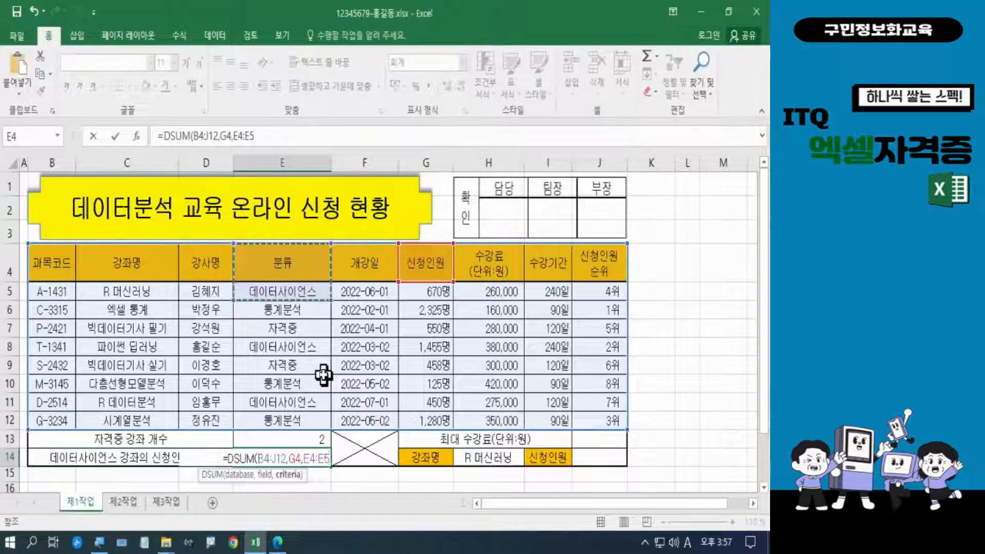
text())
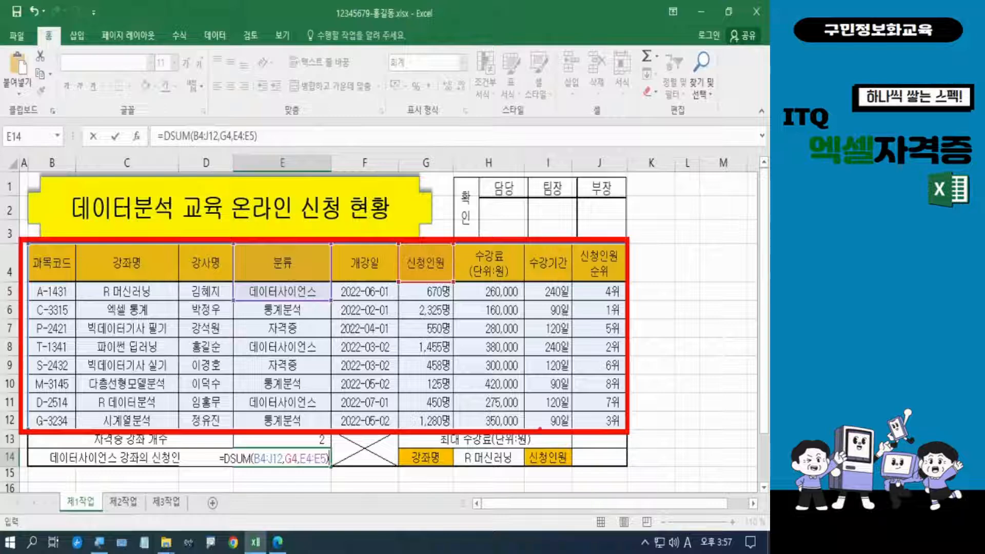
mouse_move(471, 283)
mouse_down()
mouse_move(398, 264)
mouse_move(443, 244)
mouse_move(456, 278)
mouse_up()
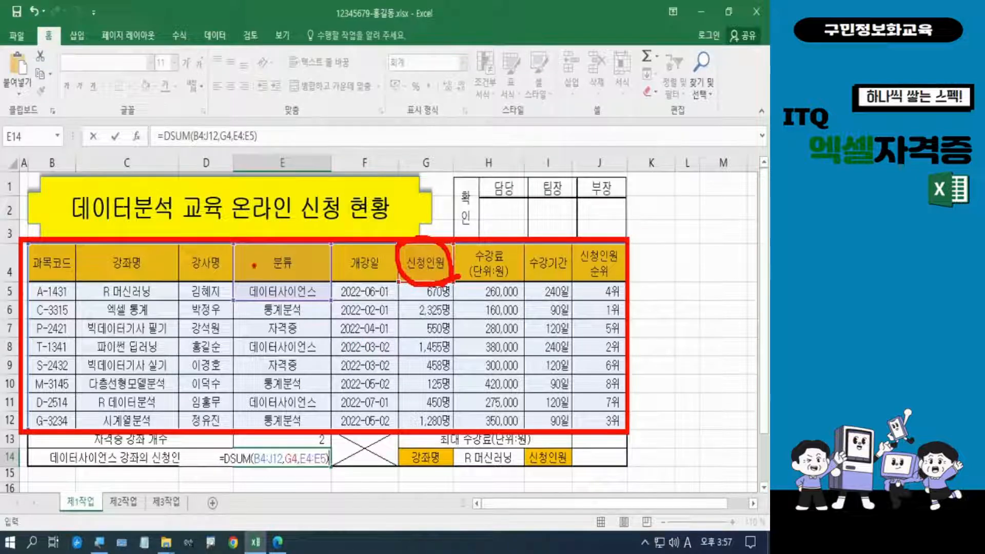
mouse_move(234, 240)
mouse_down()
mouse_move(246, 269)
mouse_move(327, 309)
mouse_up()
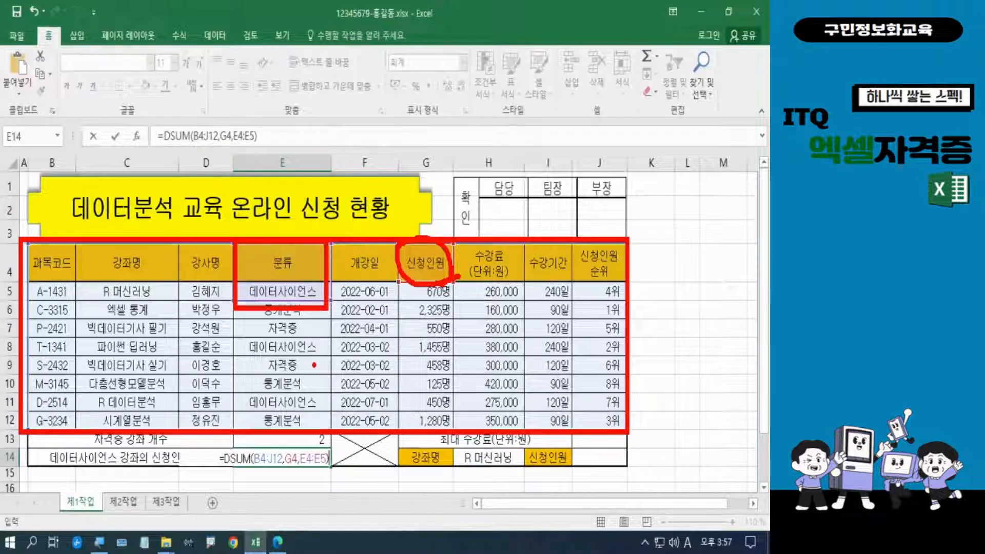
key(Escape)
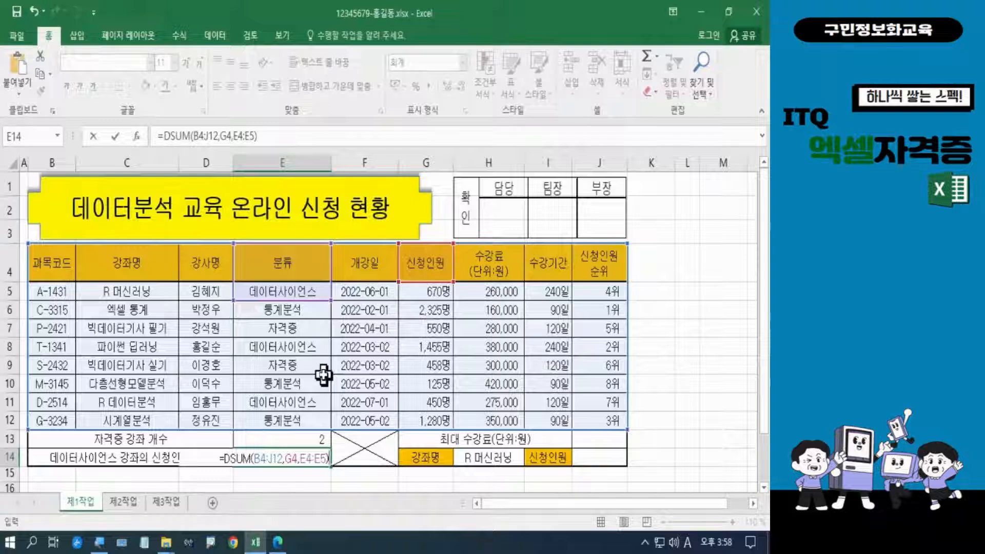
key(Return)
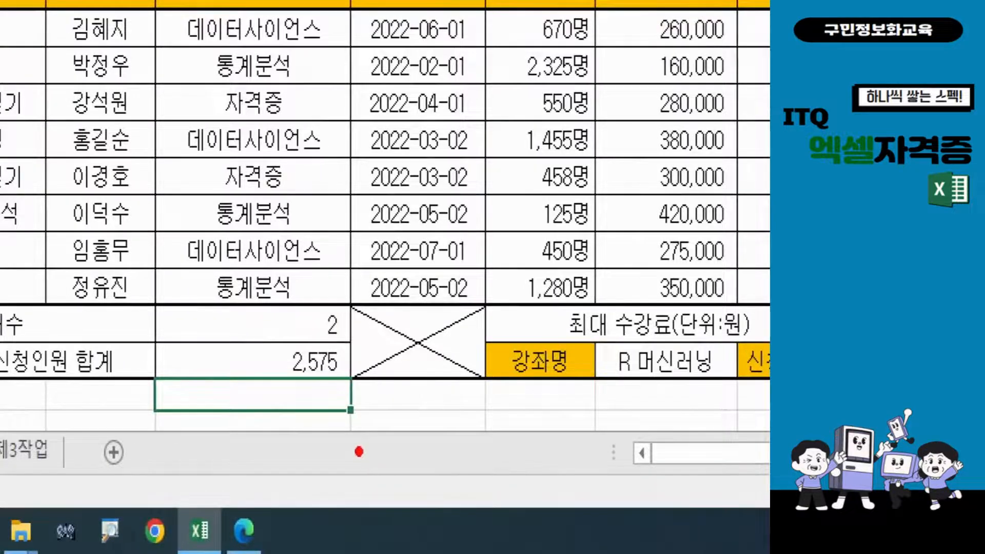
Reopen the formula in E14 and insert a ROUND function in front of DSUM.
mouse_move(350, 379)
mouse_down()
mouse_move(324, 380)
mouse_move(319, 422)
mouse_move(322, 385)
mouse_move(311, 390)
mouse_move(328, 391)
mouse_up()
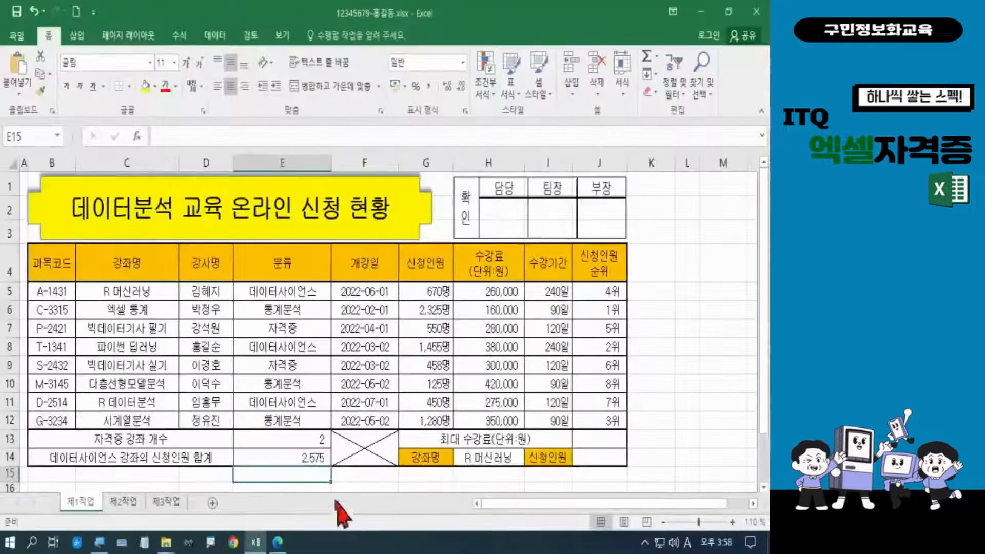
click(233, 363)
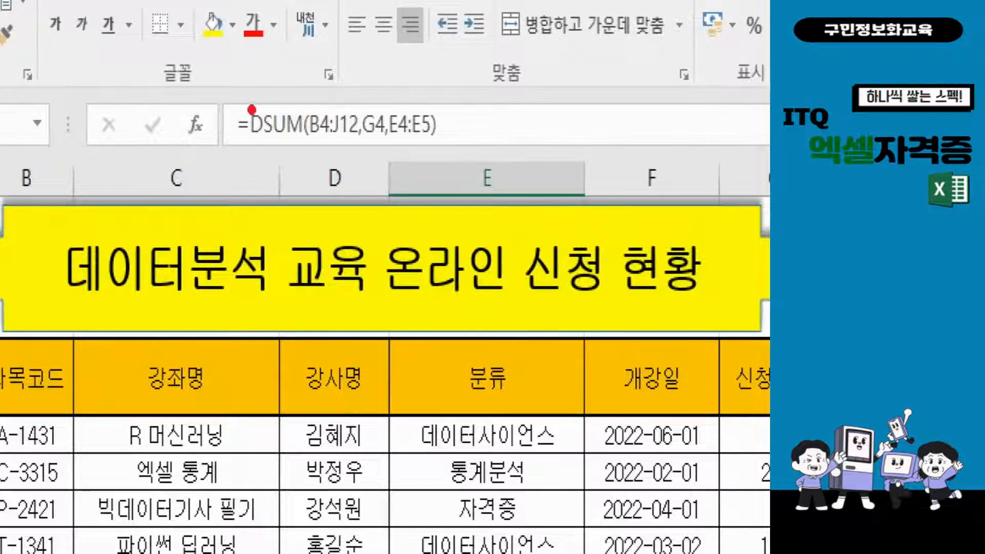
mouse_move(243, 92)
mouse_down()
mouse_move(244, 118)
mouse_move(280, 43)
mouse_up()
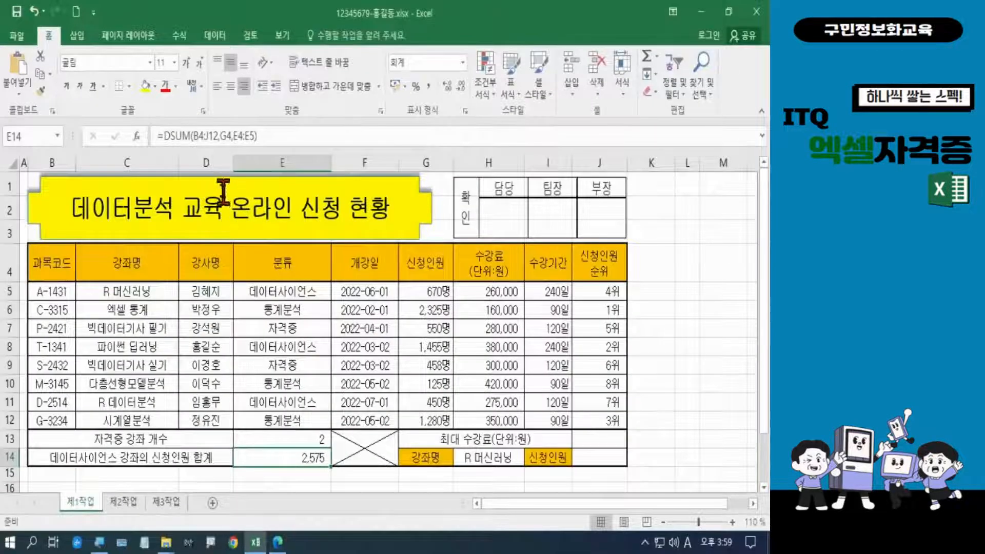
click(161, 134)
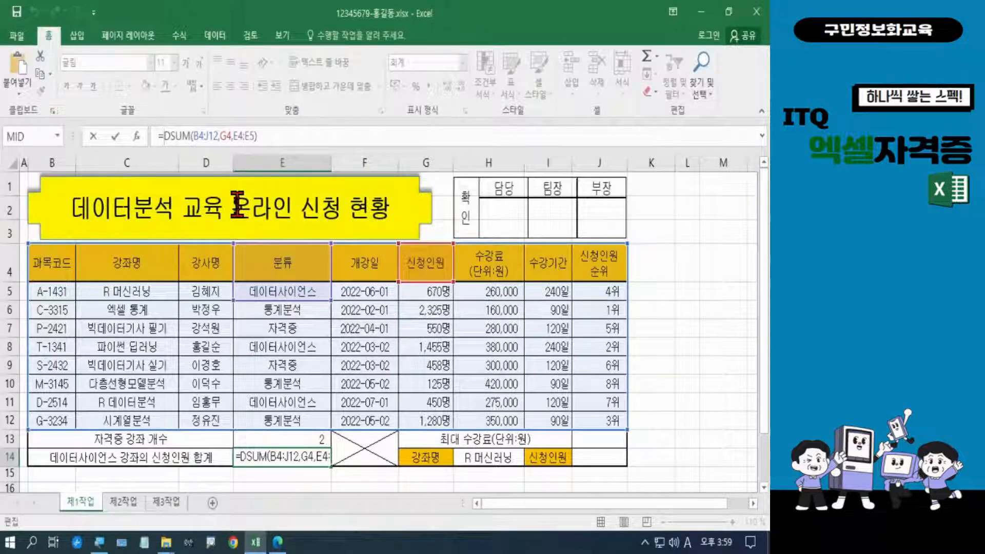
text(r)
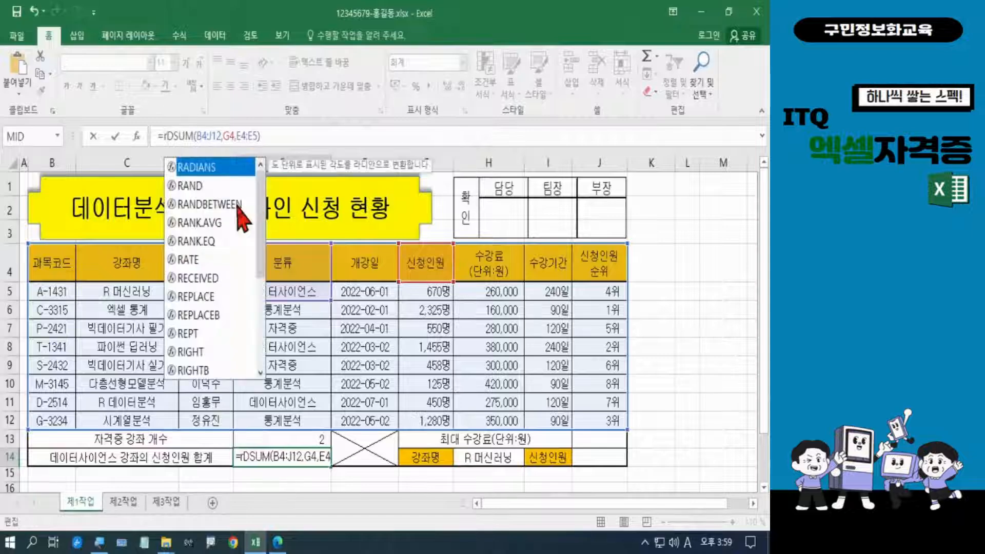
text(ou)
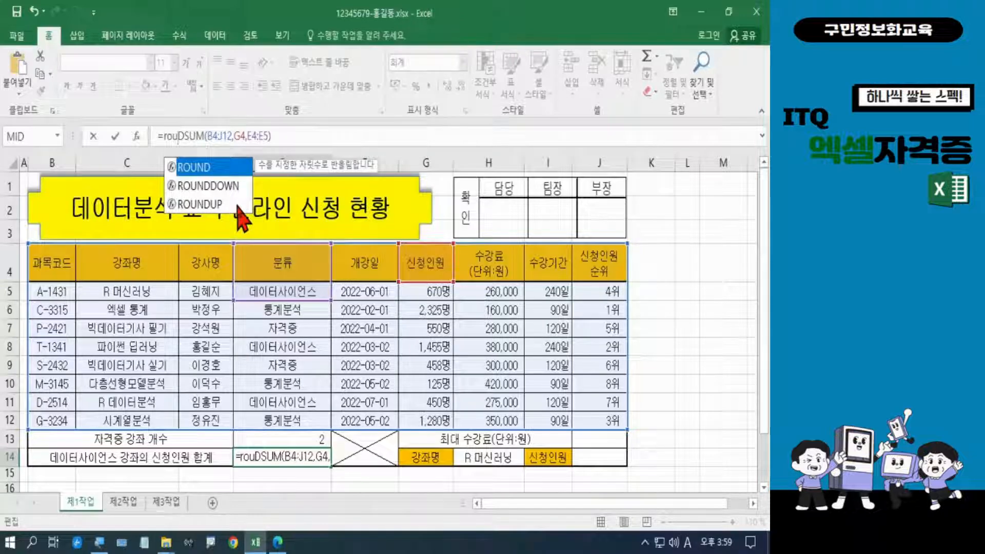
key(Tab)
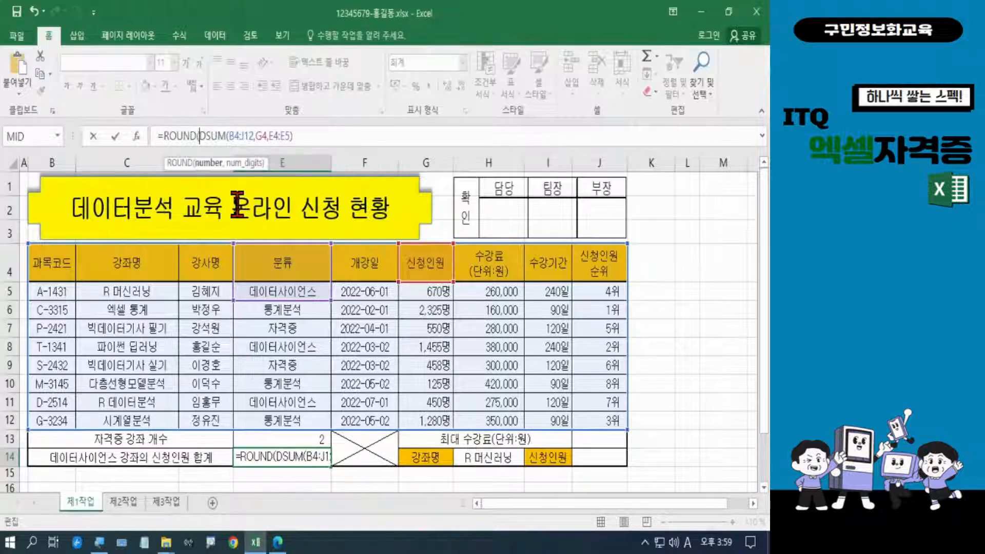
Complete the ROUND formula in E14 with -1 as the digits argument, close the parenthesis and enter it.
click(300, 135)
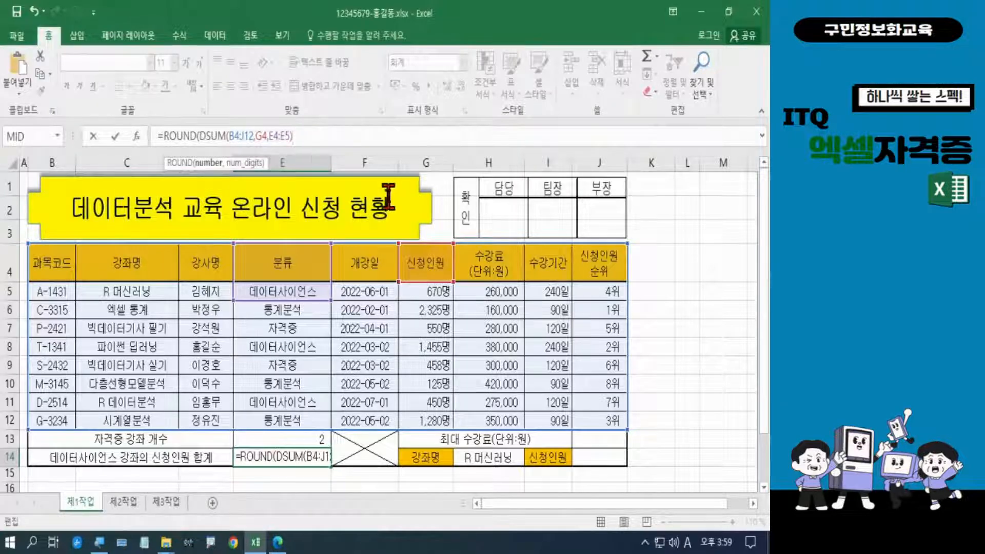
text(,)
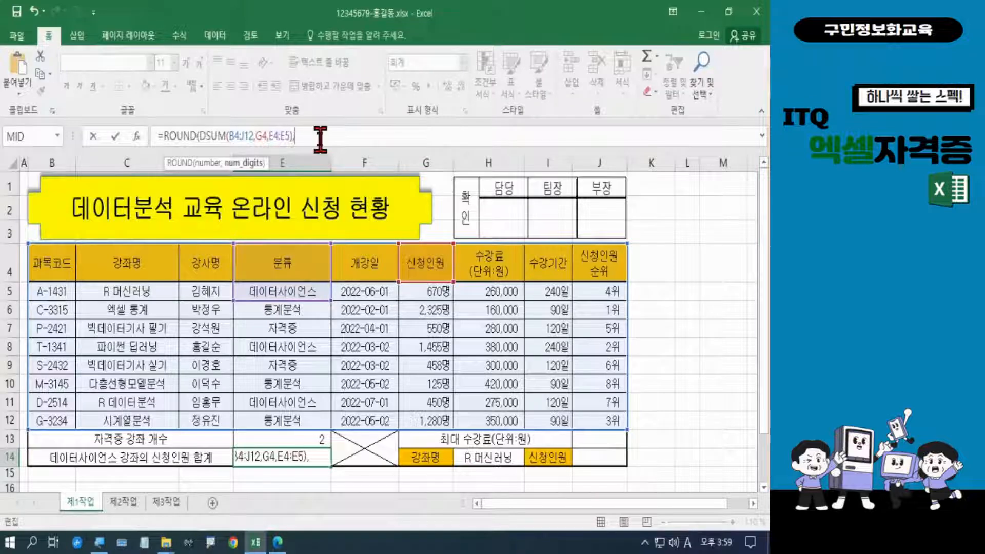
text(-1))
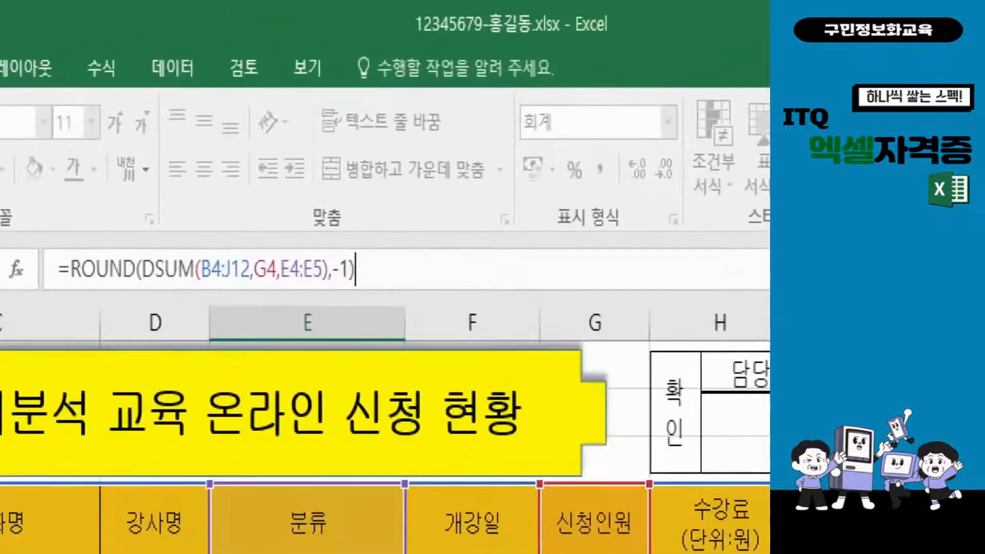
drag(375, 305, 49, 314)
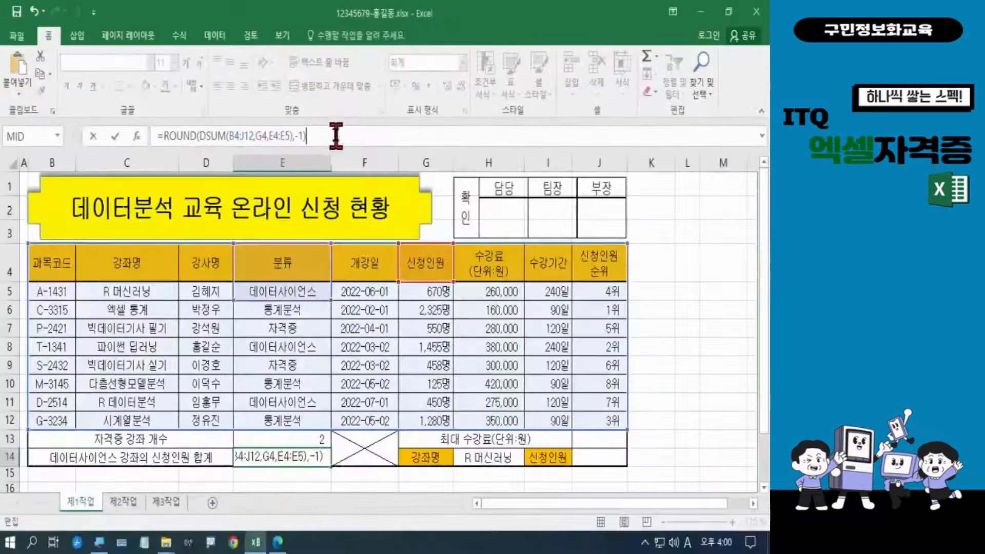
key(Return)
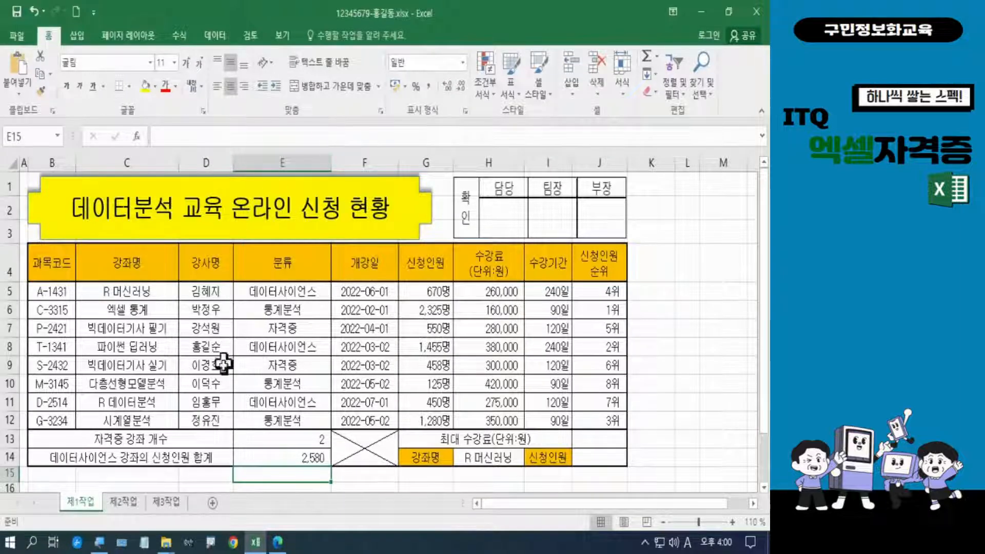
Switch to the exam PDF in Edge, highlight item (5) on the maximum 수강료 with LARGE, and return to Excel.
mouse_move(275, 545)
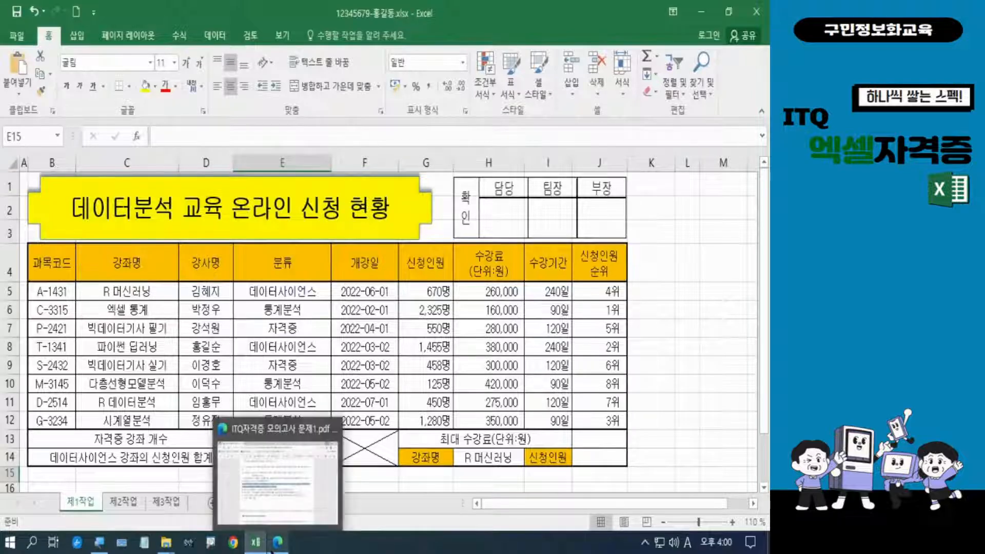
click(308, 508)
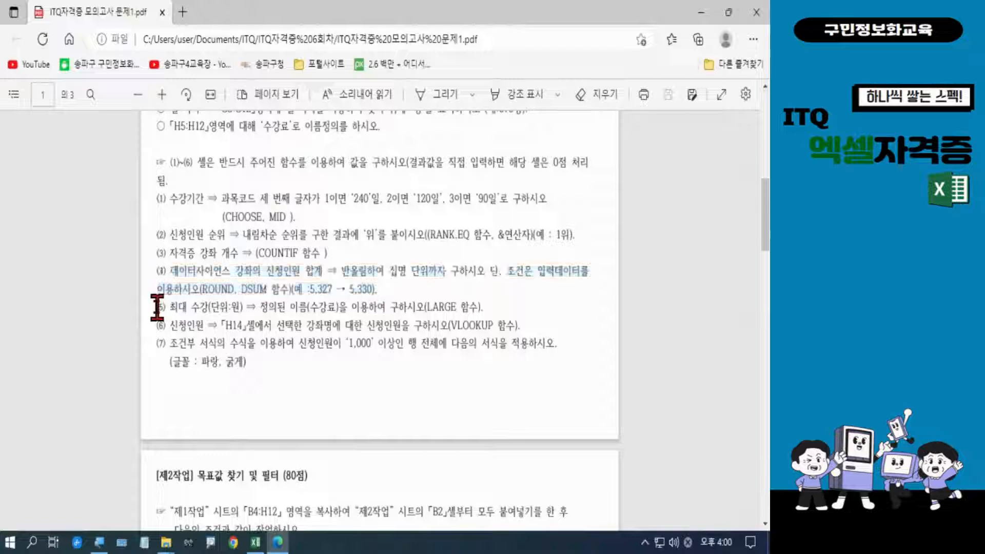
drag(156, 307, 488, 310)
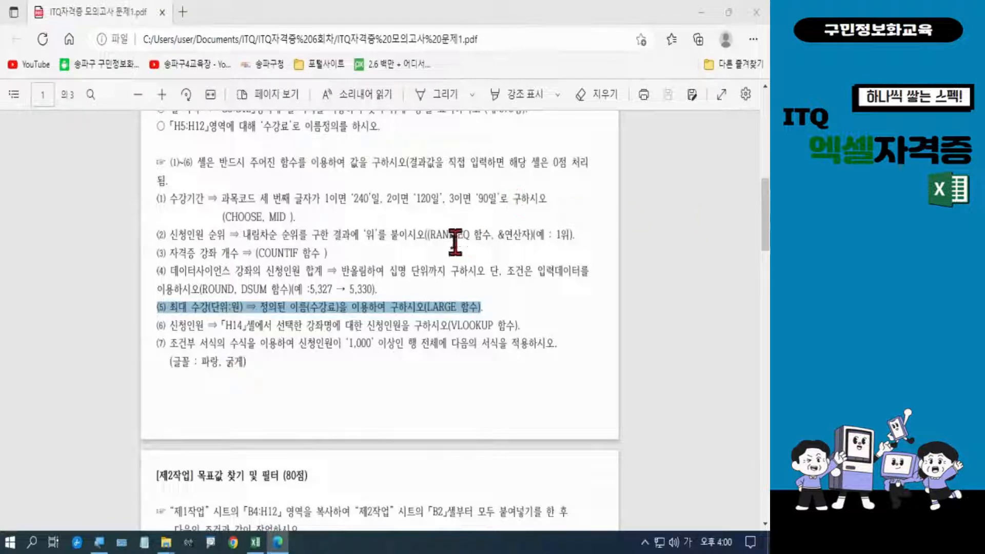
click(691, 16)
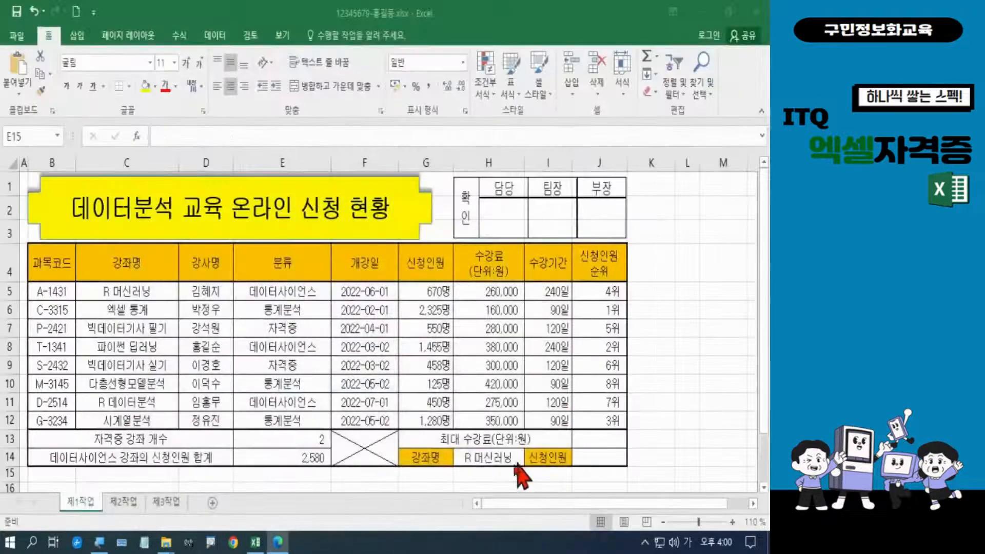
Select the 수강료 values H5:H12 to check the name defined for that range.
click(587, 438)
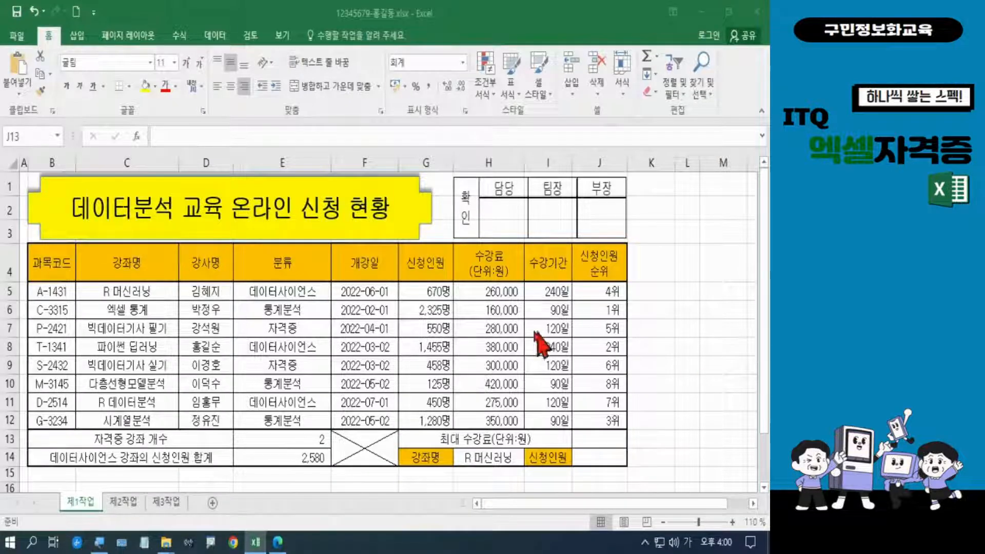
click(509, 341)
click(497, 296)
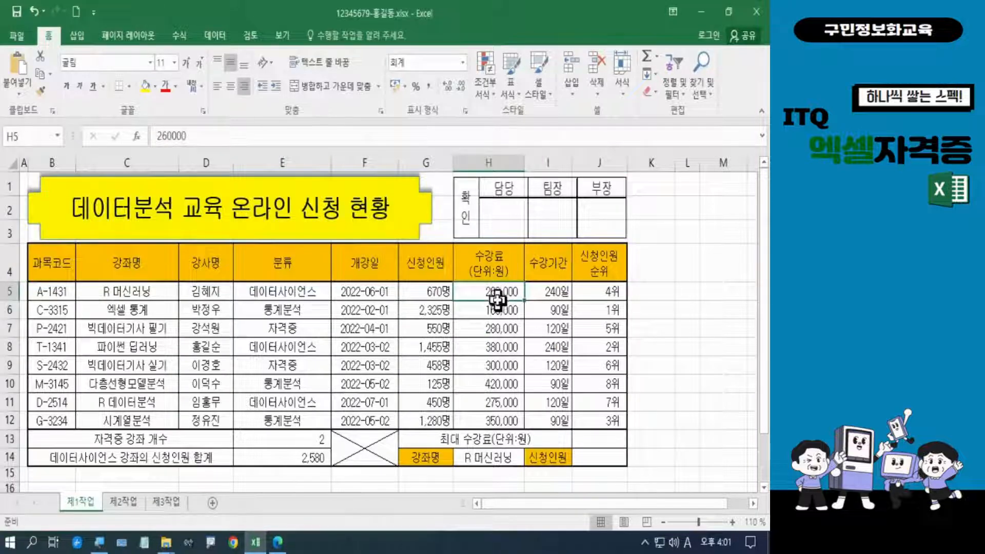
drag(496, 296, 496, 421)
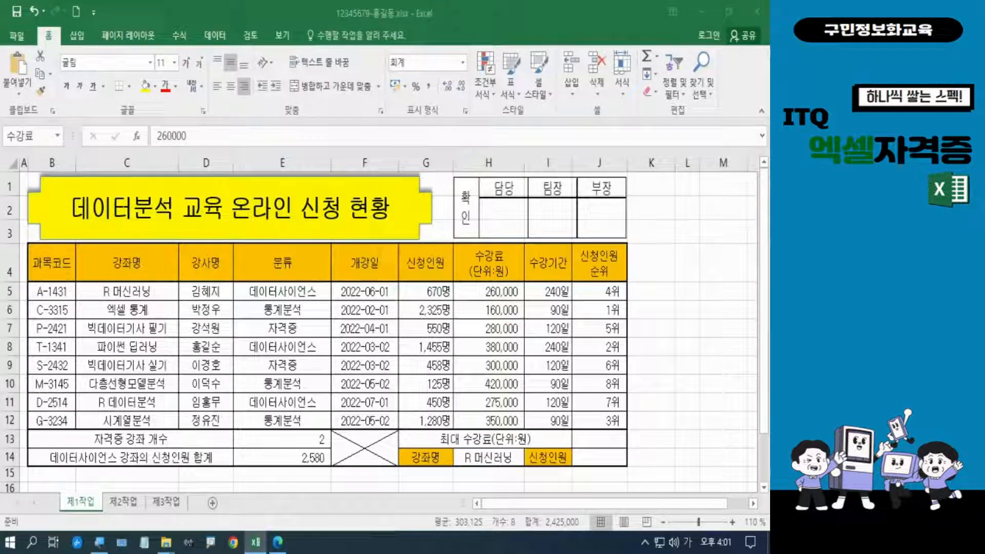
Start a LARGE function formula in J13 for 최대 수강료(단위:원).
key(Hangul)
key(Hangul)
click(596, 437)
click(596, 437)
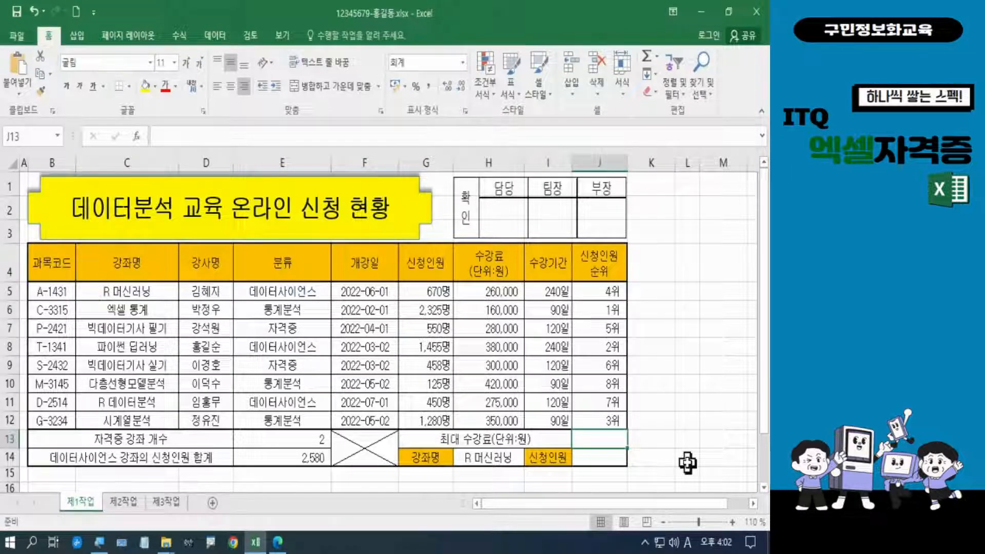
text(=)
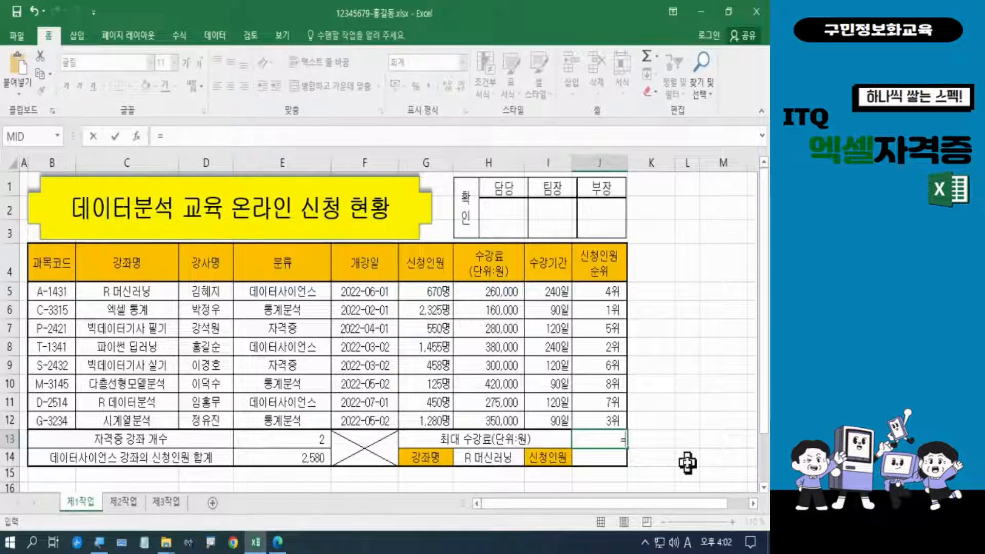
text(la)
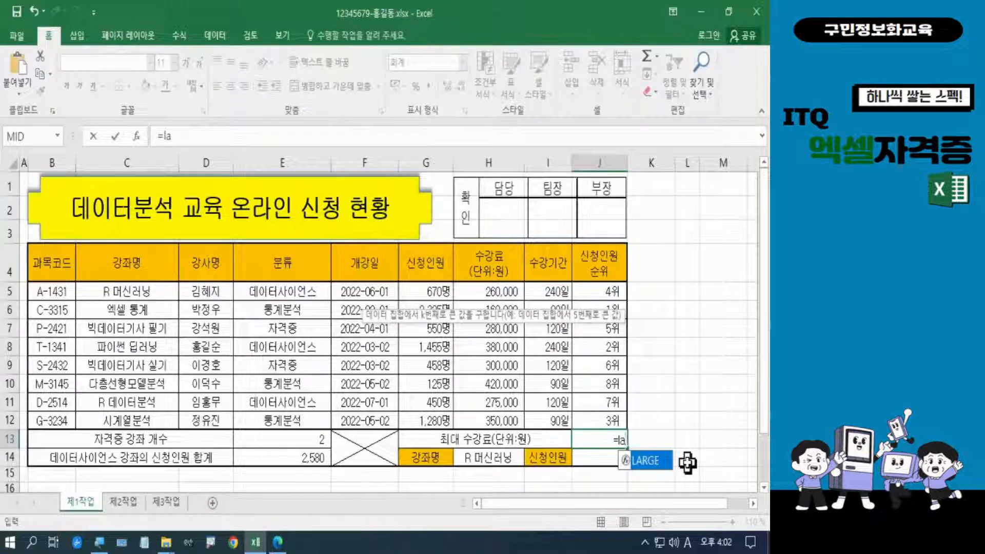
key(Tab)
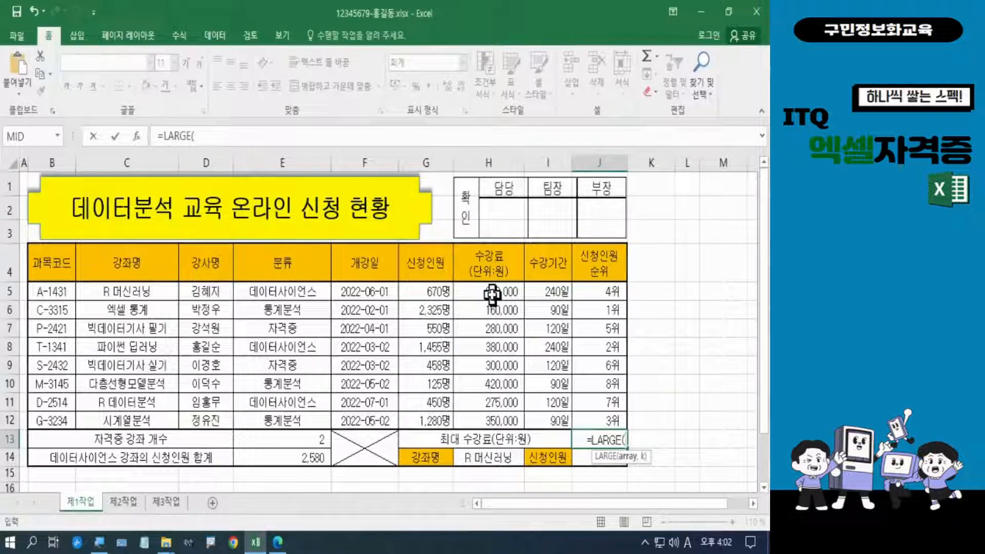
Use the 수강료 range H5:H12 as the LARGE array and 1 as k, close the parenthesis and enter the formula.
drag(492, 294, 492, 417)
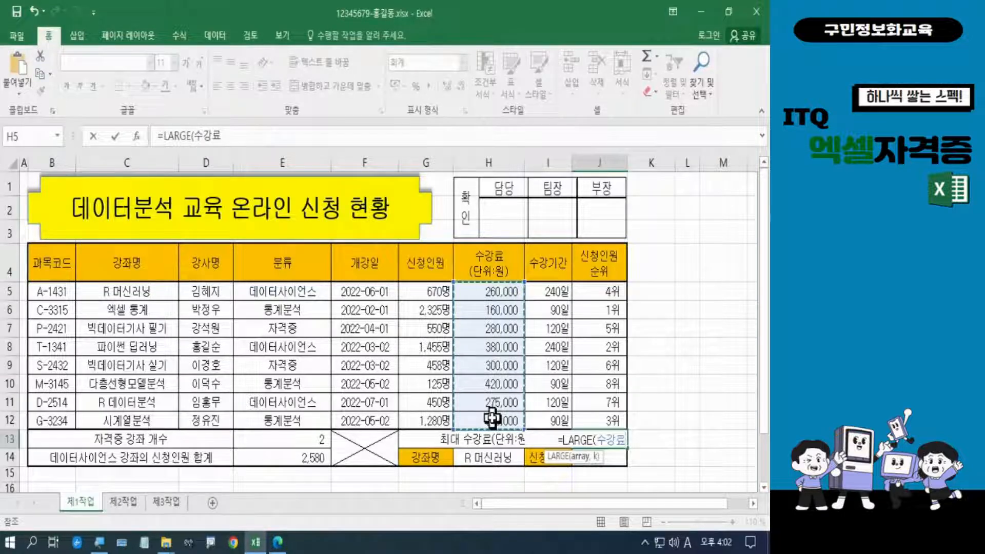
text(,)
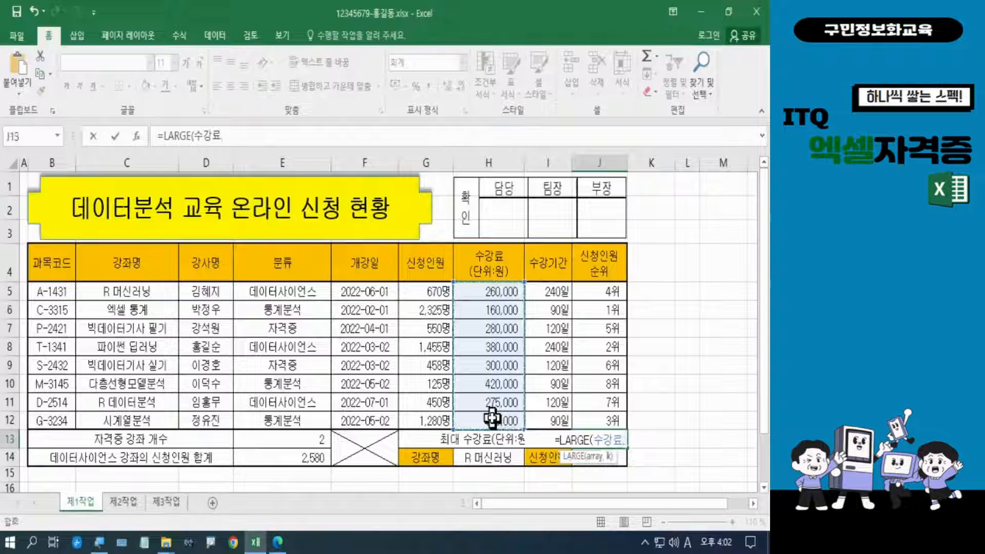
text(1)
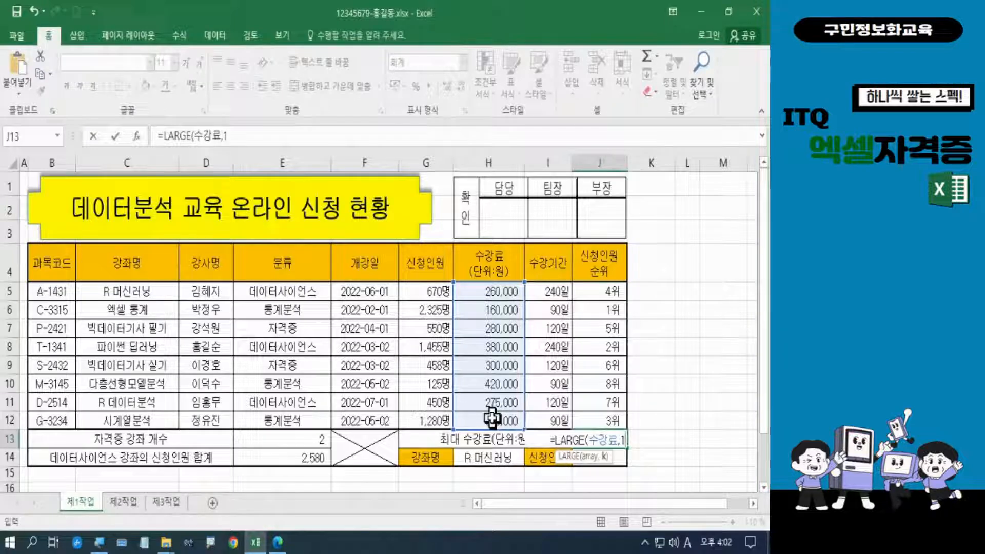
text())
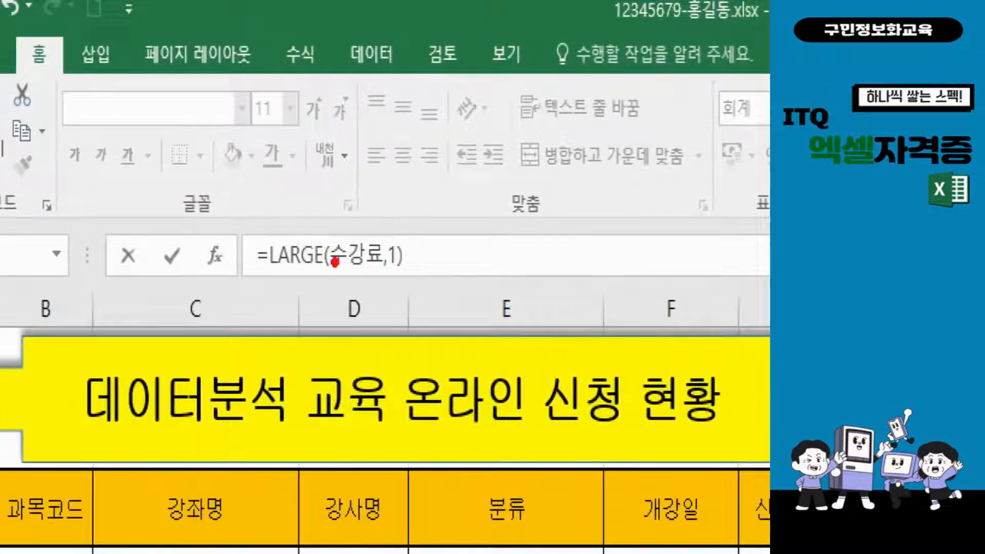
mouse_move(326, 264)
mouse_down()
mouse_move(390, 275)
mouse_move(380, 273)
mouse_up()
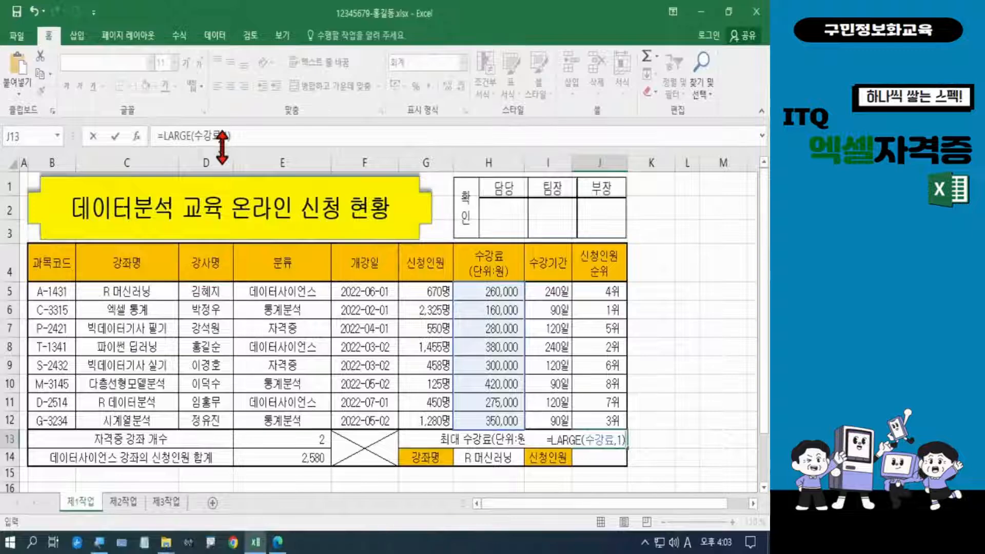
key(Return)
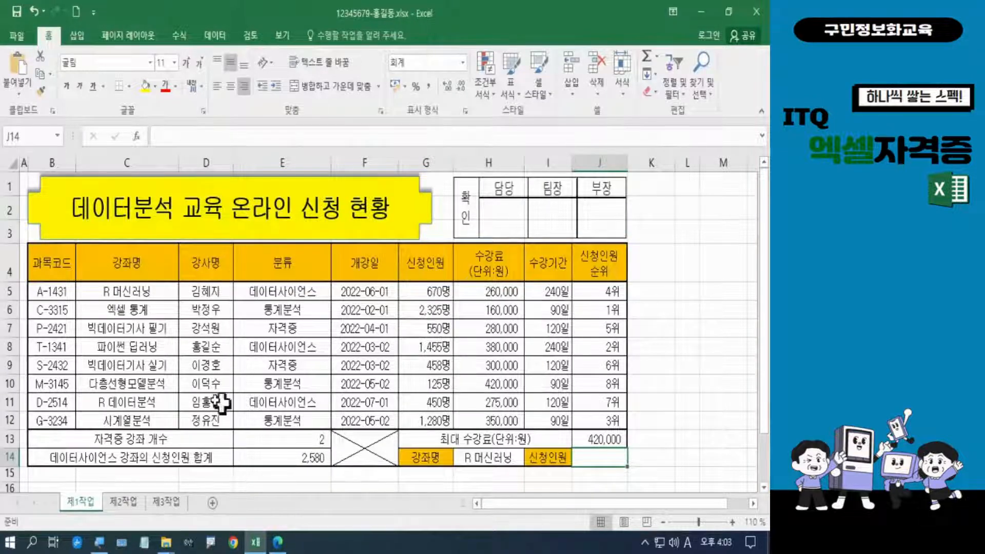
Switch to the exam PDF in Edge, highlight item (6) on 신청인원 with VLOOKUP, and return to Excel.
click(277, 542)
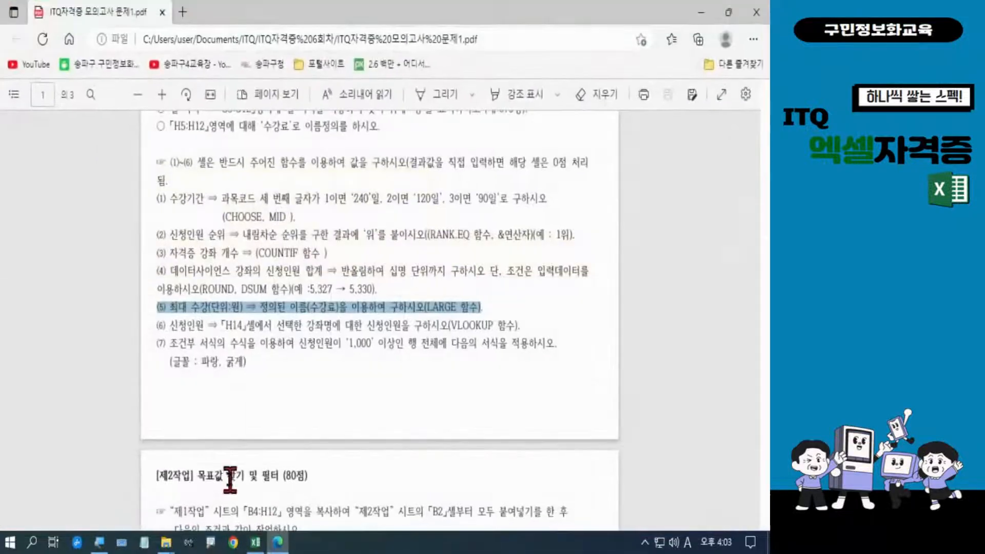
drag(156, 325, 538, 316)
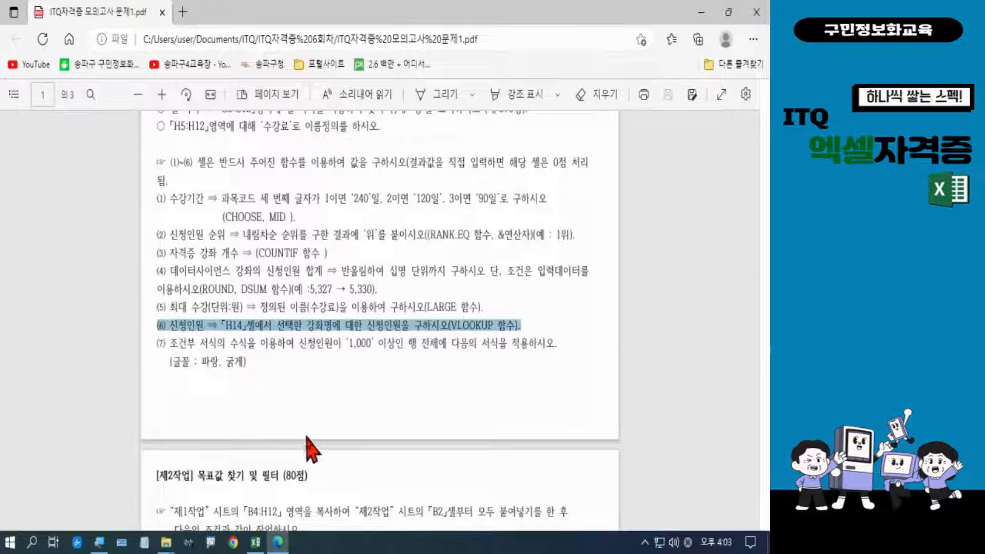
click(700, 12)
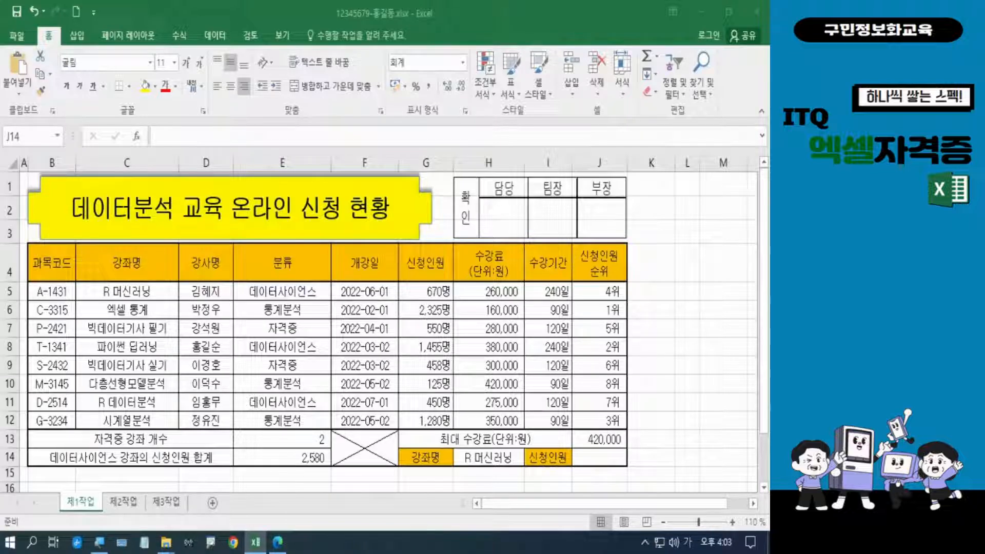
Examine the 강좌명 chosen in H14, its matching entry in C5 and the 신청인원 in the same row.
click(474, 456)
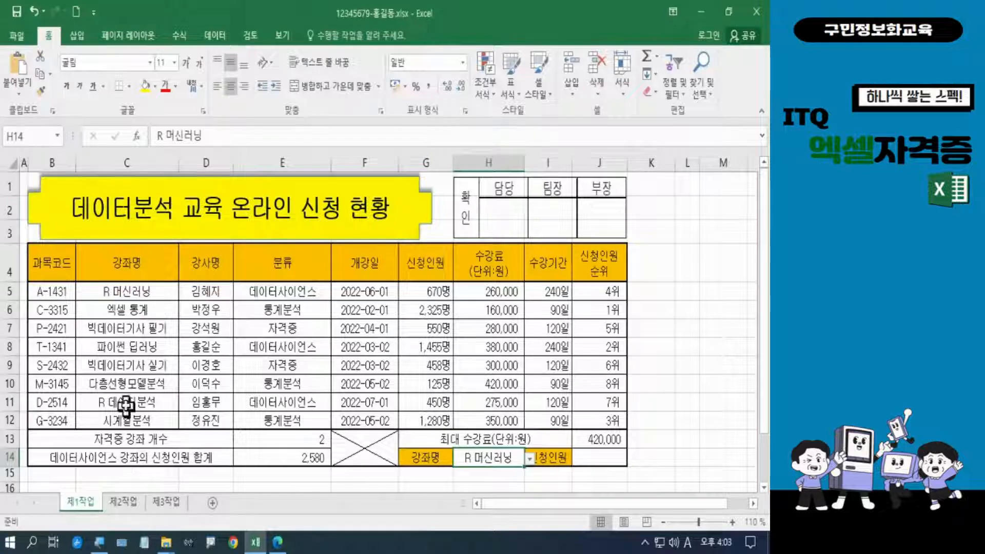
click(150, 296)
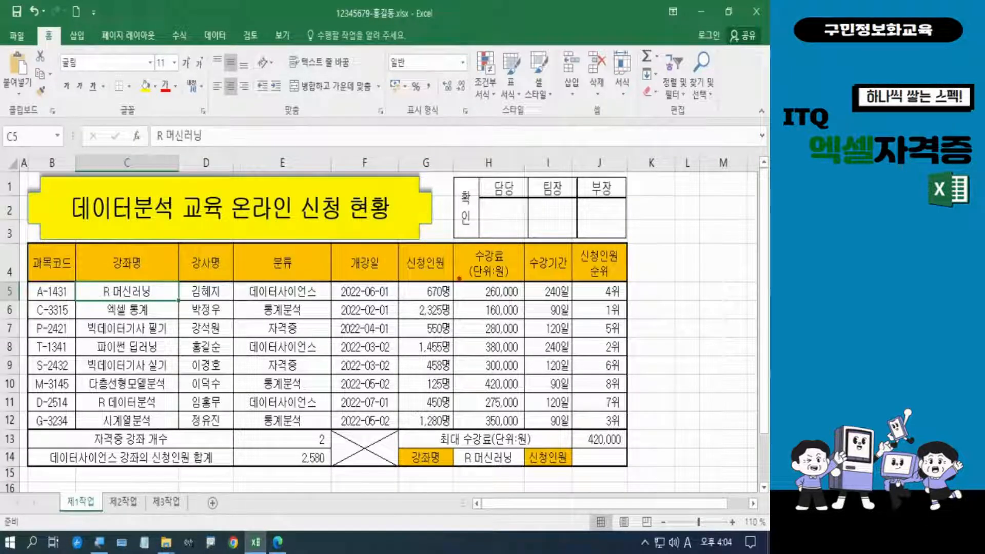
mouse_move(458, 291)
mouse_down()
mouse_move(405, 296)
mouse_move(456, 277)
mouse_move(441, 303)
mouse_up()
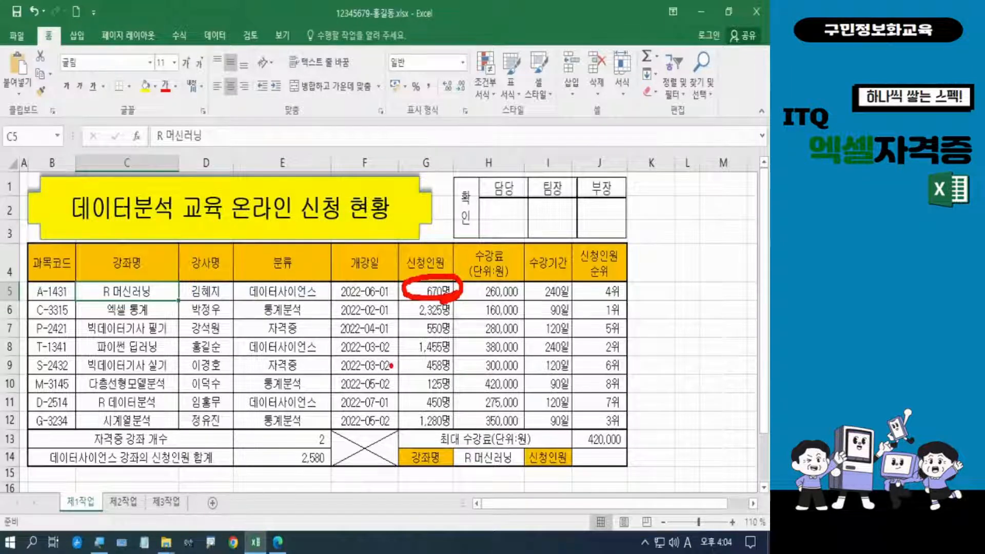
key(Escape)
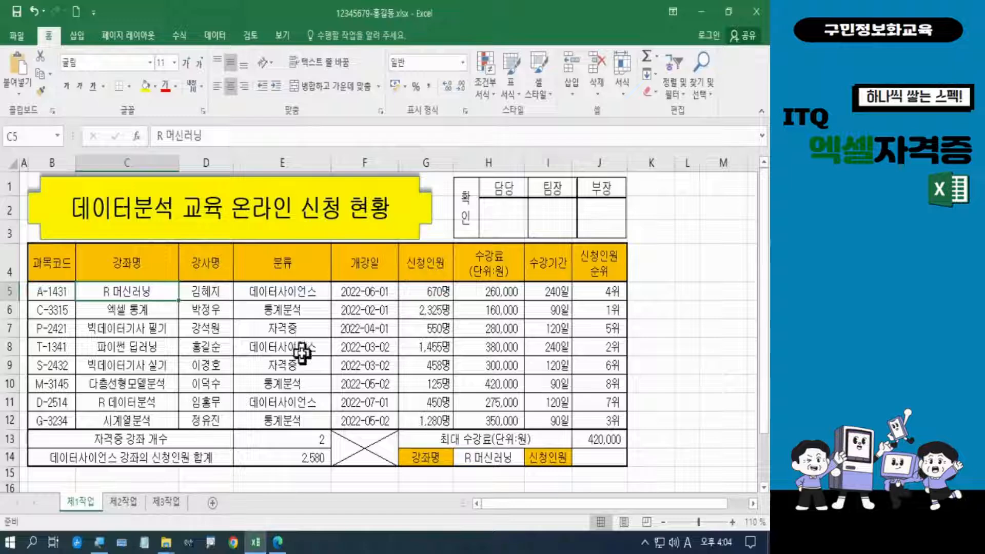
Start a VLOOKUP formula in J14 for 신청인원 with H14 as the lookup value.
click(596, 461)
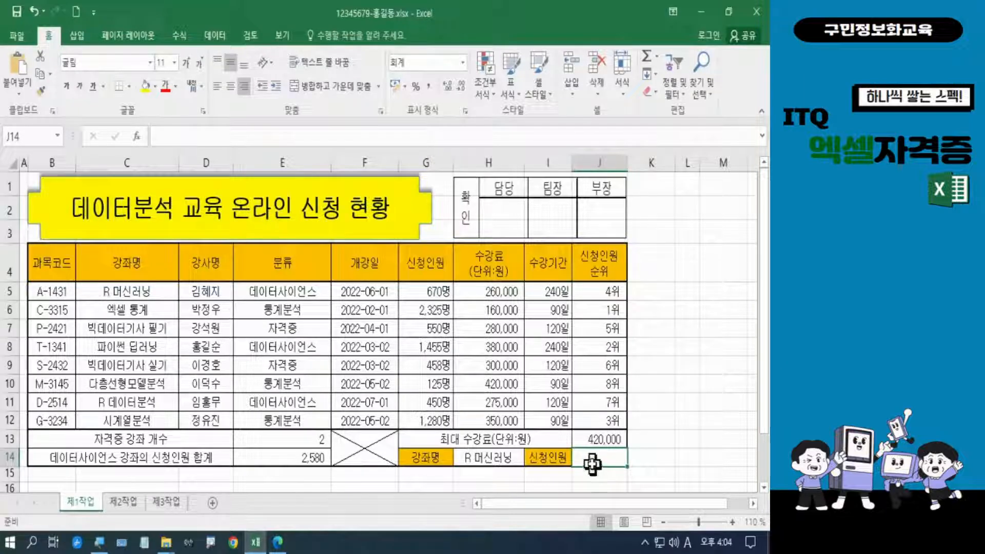
text(=)
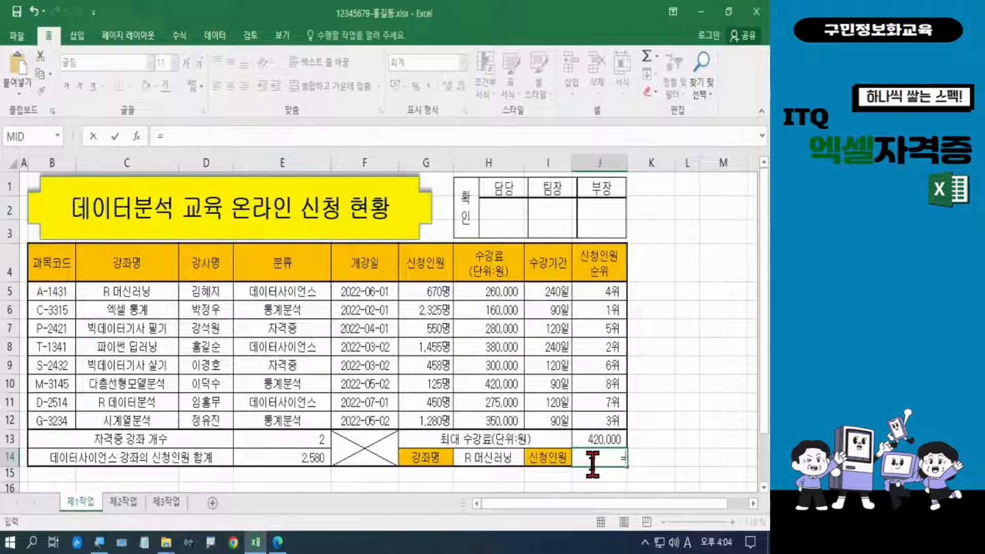
text(v)
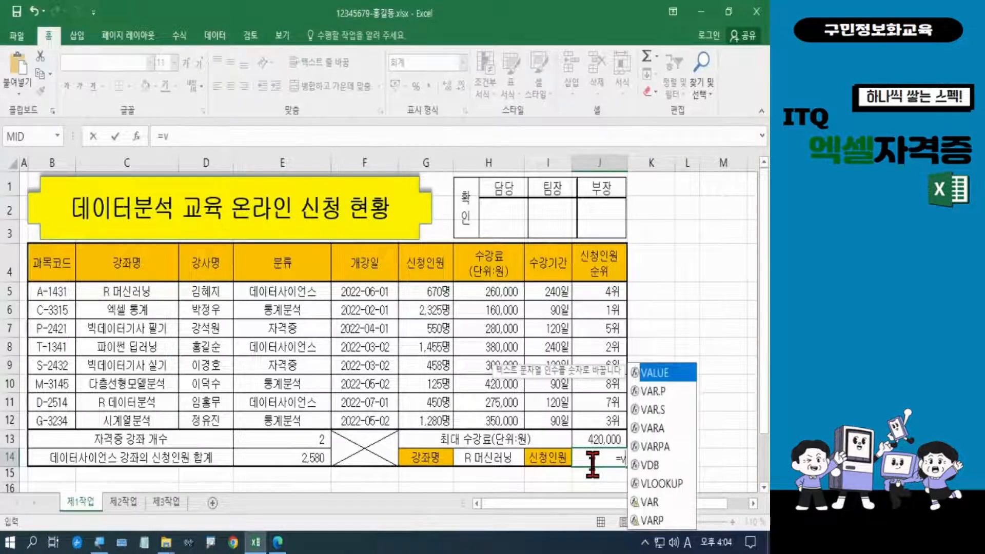
text(l)
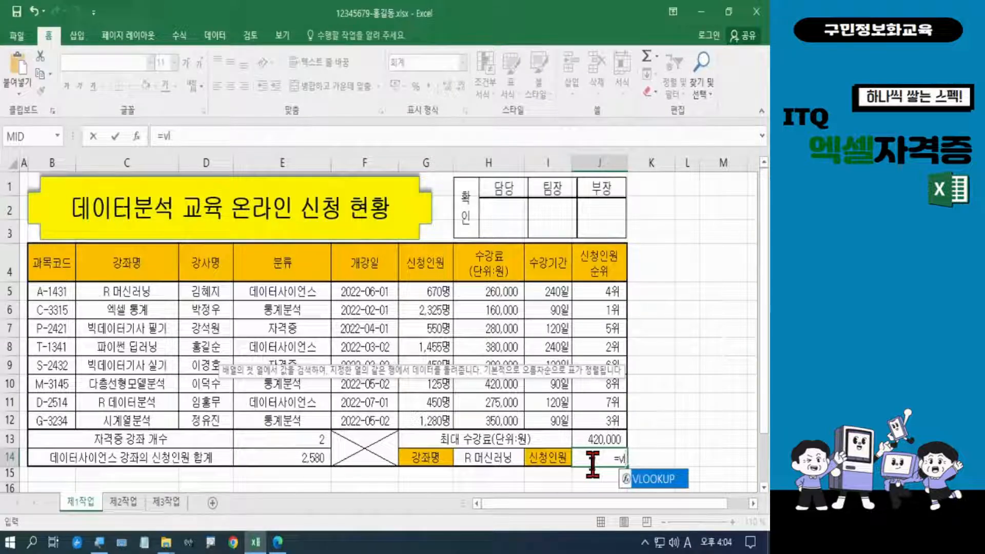
key(Tab)
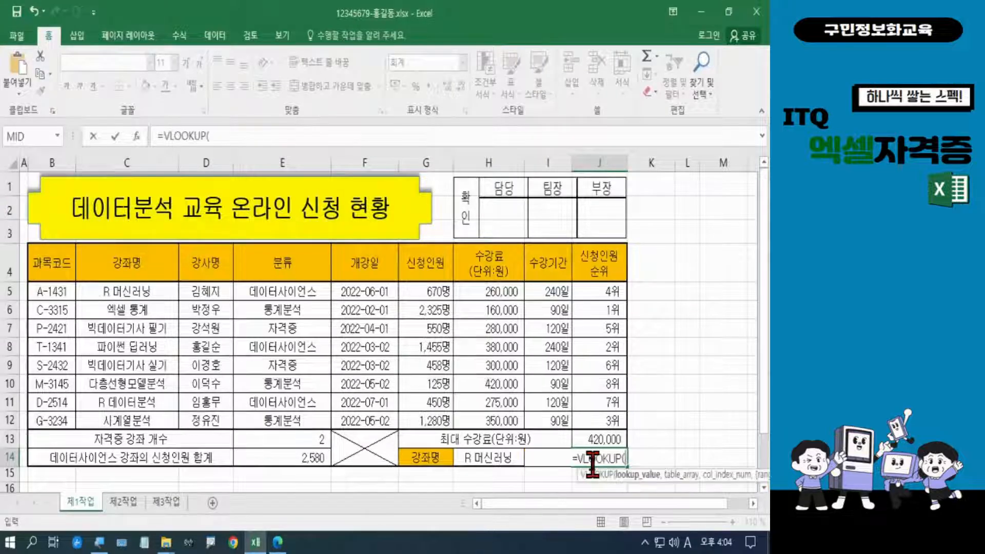
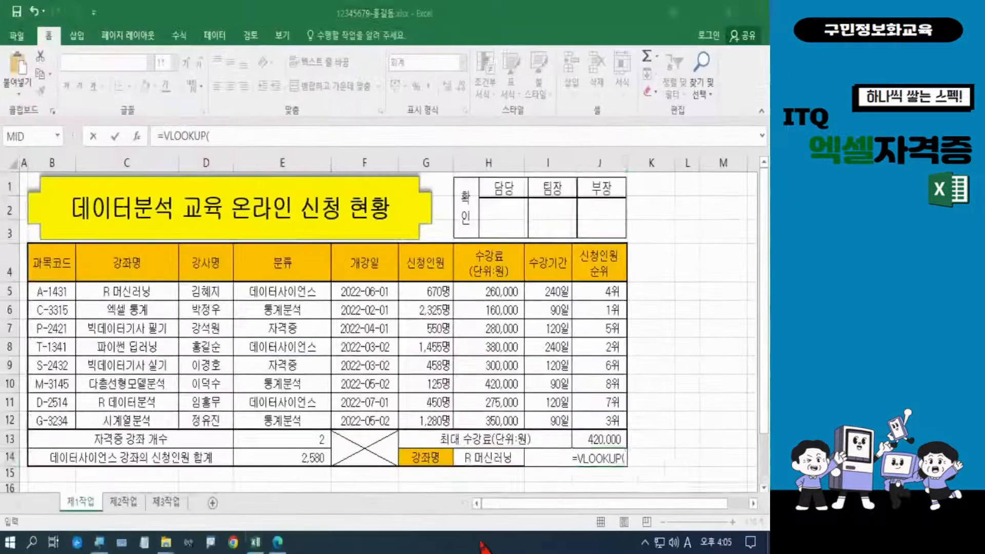
click(386, 355)
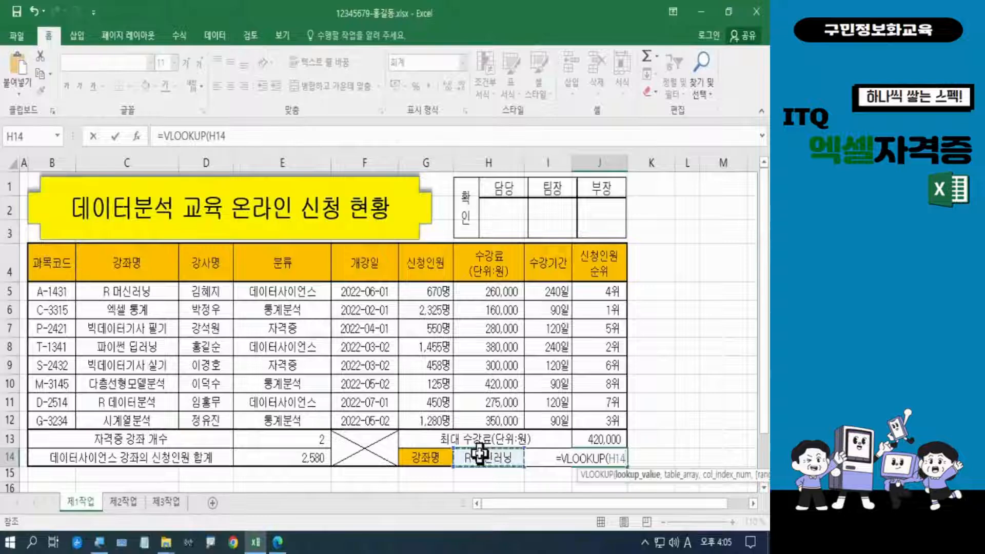
text(,)
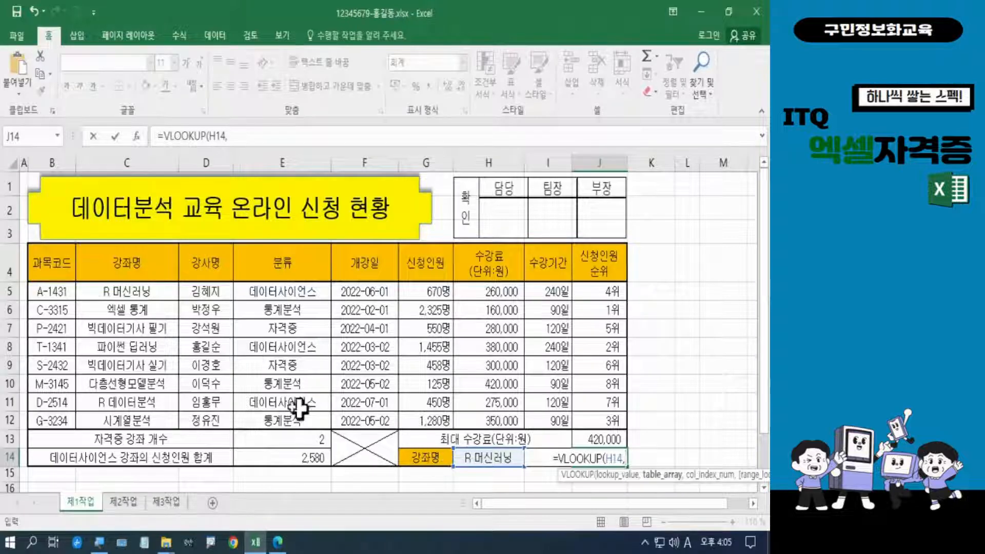
Use C5:J12 as the VLOOKUP table array, 5 as the column index and 0 for exact match, and enter the formula.
click(107, 294)
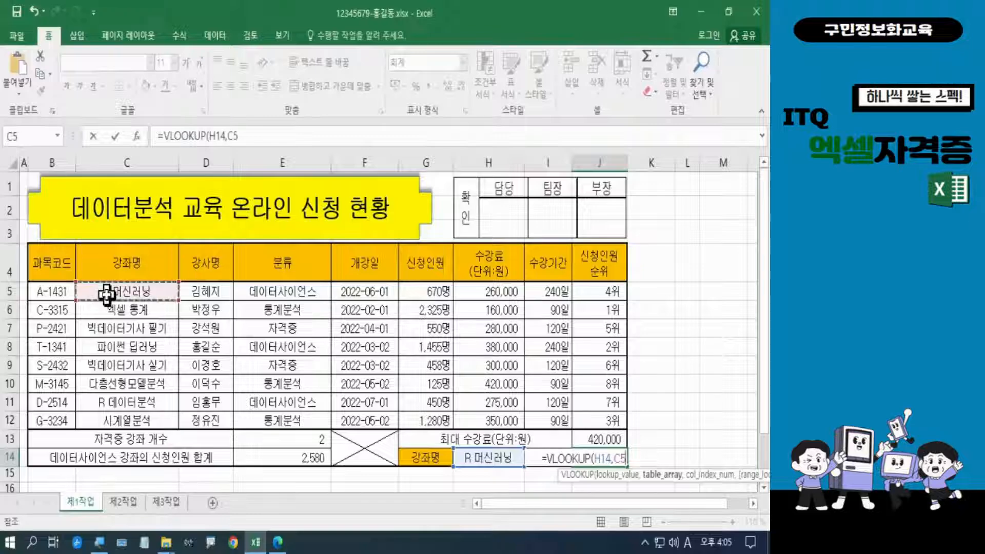
drag(106, 294, 601, 418)
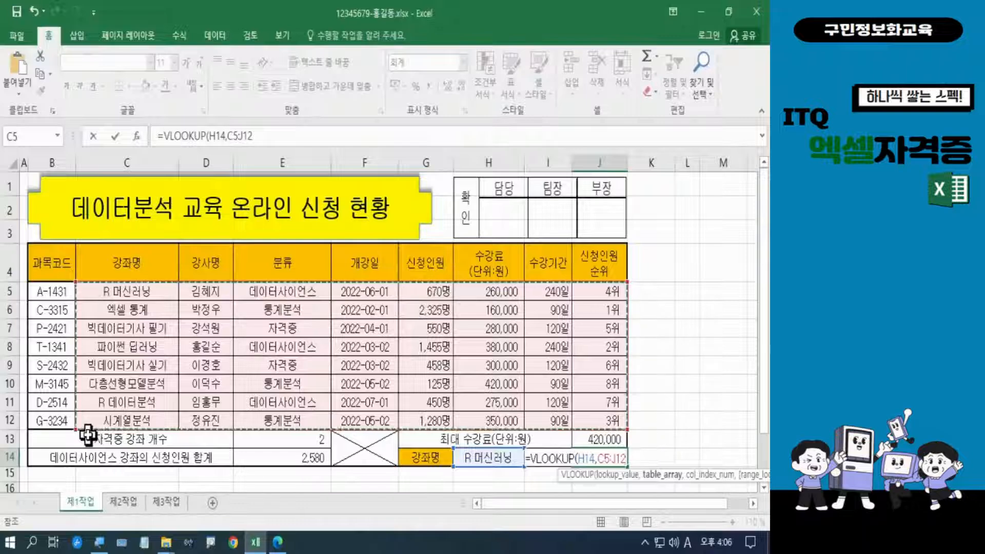
text(,)
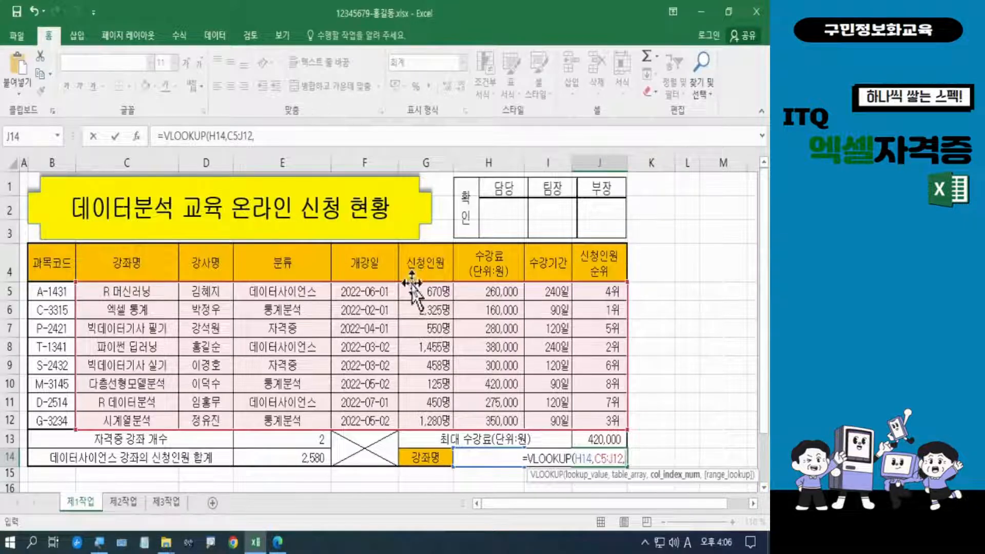
text(5)
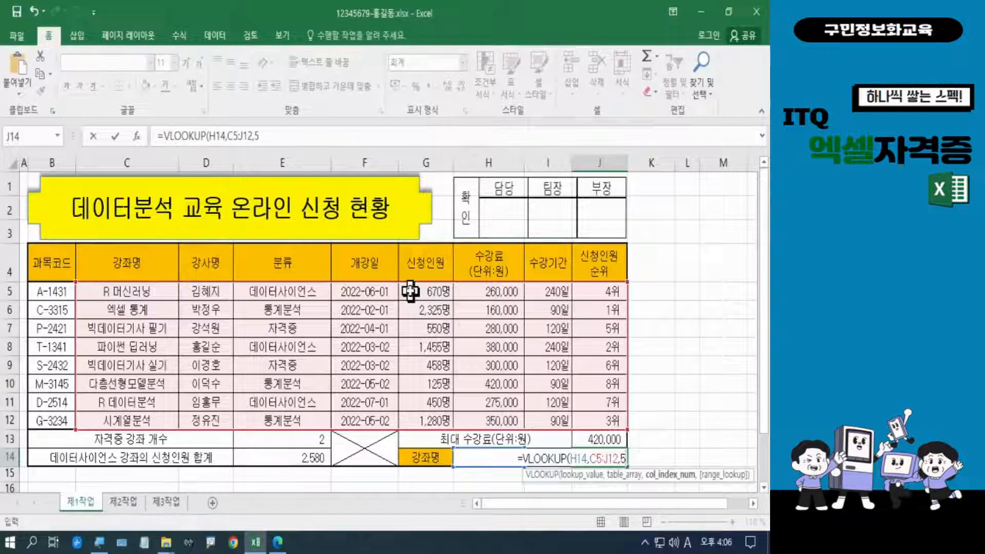
text(,)
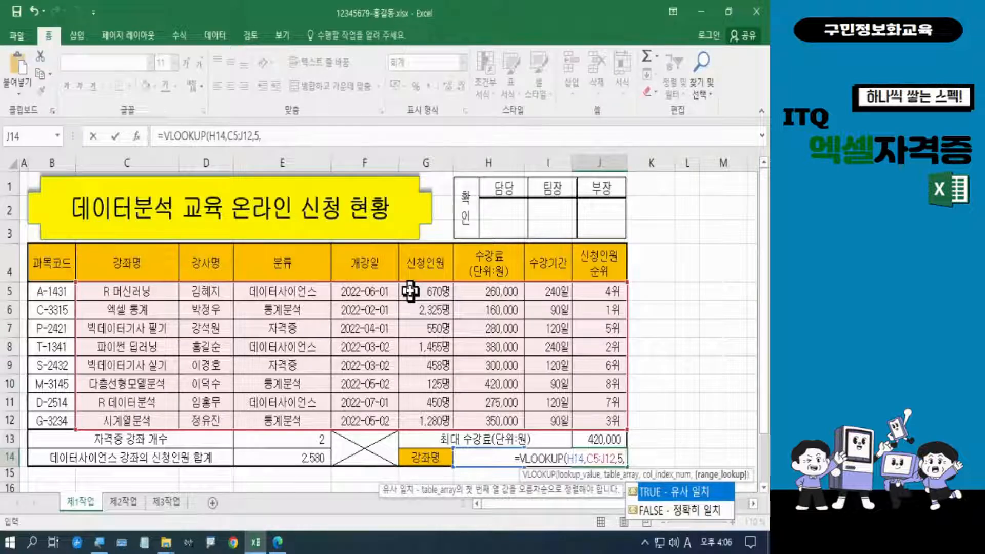
text(0)
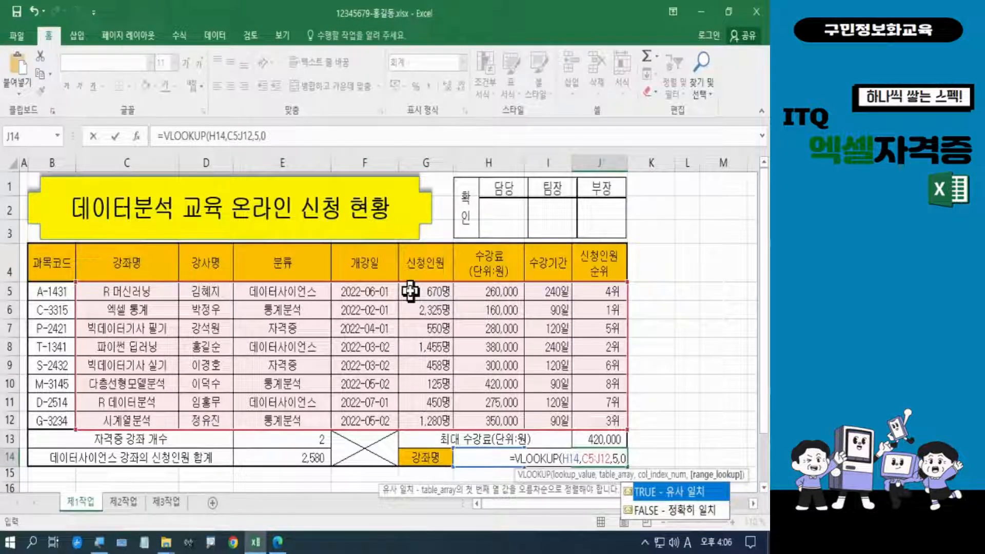
text())
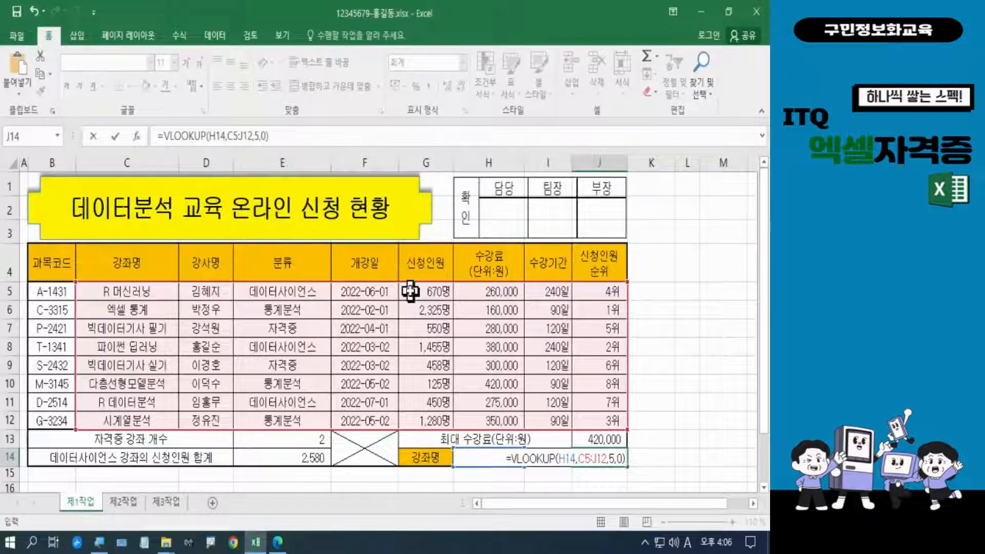
key(Return)
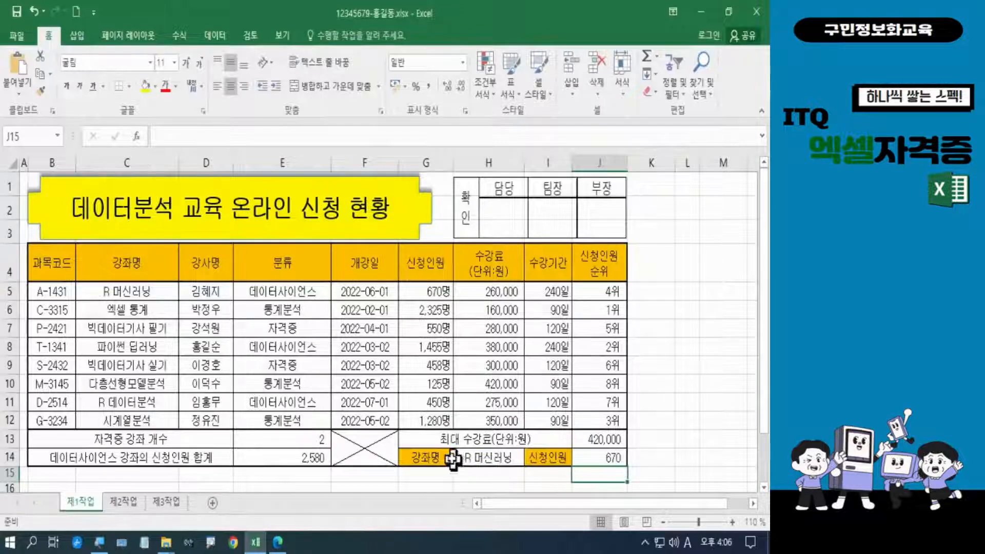
Choose 엑셀 통계 as the 강좌명 in H14 to test the 신청인원 lookup.
click(607, 458)
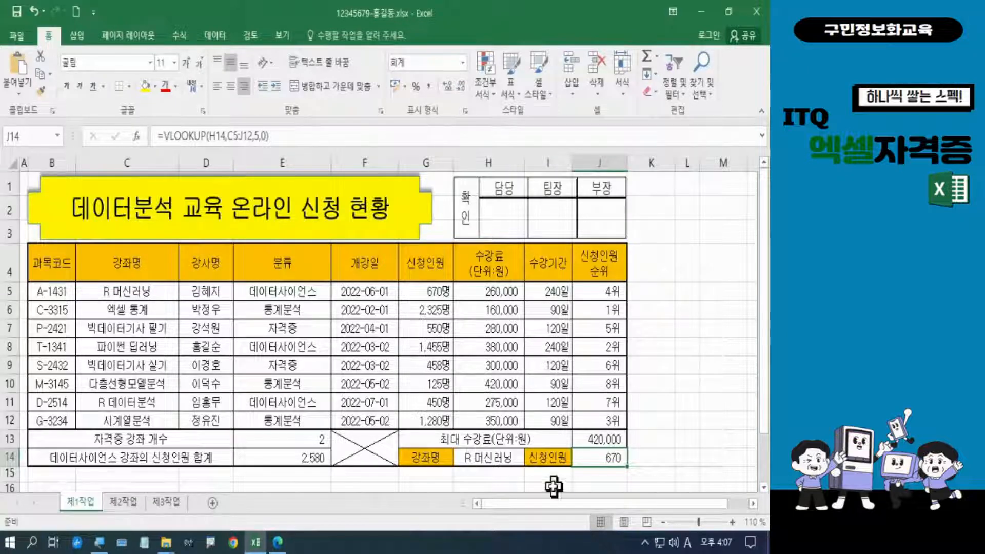
click(503, 462)
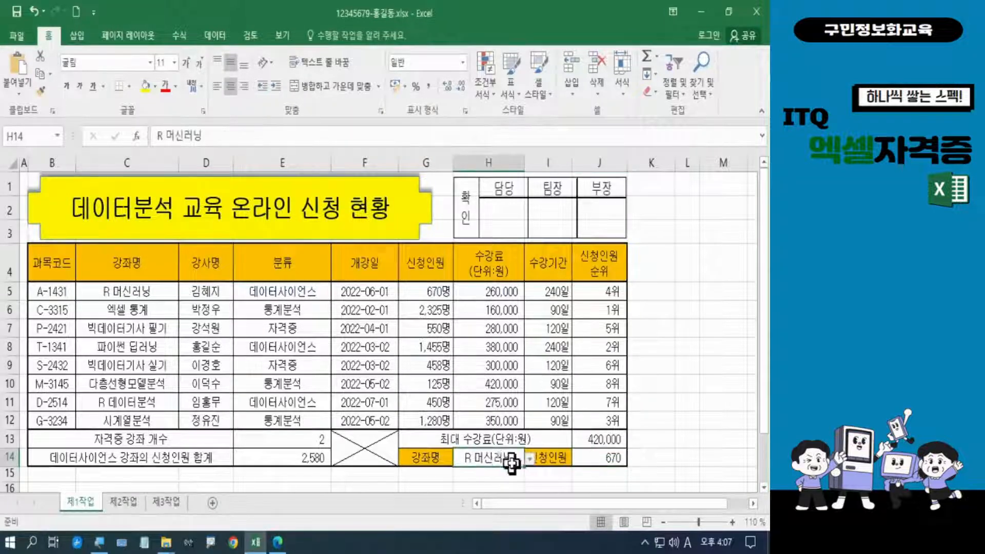
click(529, 458)
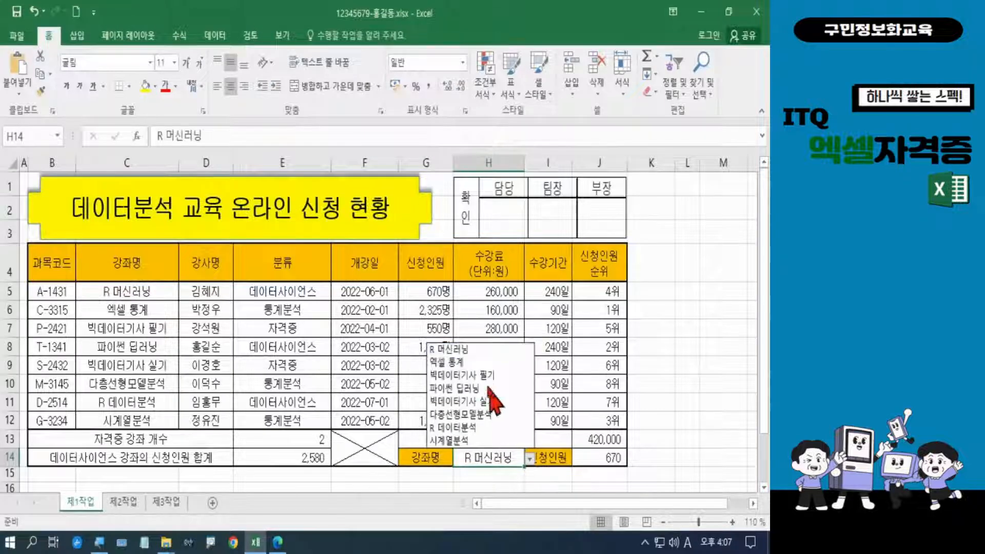
click(467, 367)
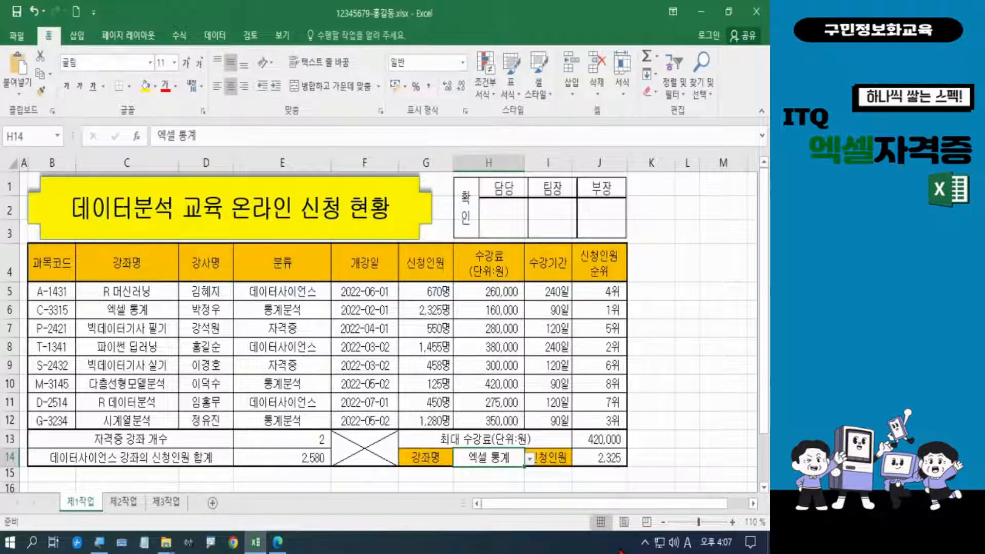
Examine each argument of the VLOOKUP formula in J14: lookup value, table range, column index and match type.
click(610, 457)
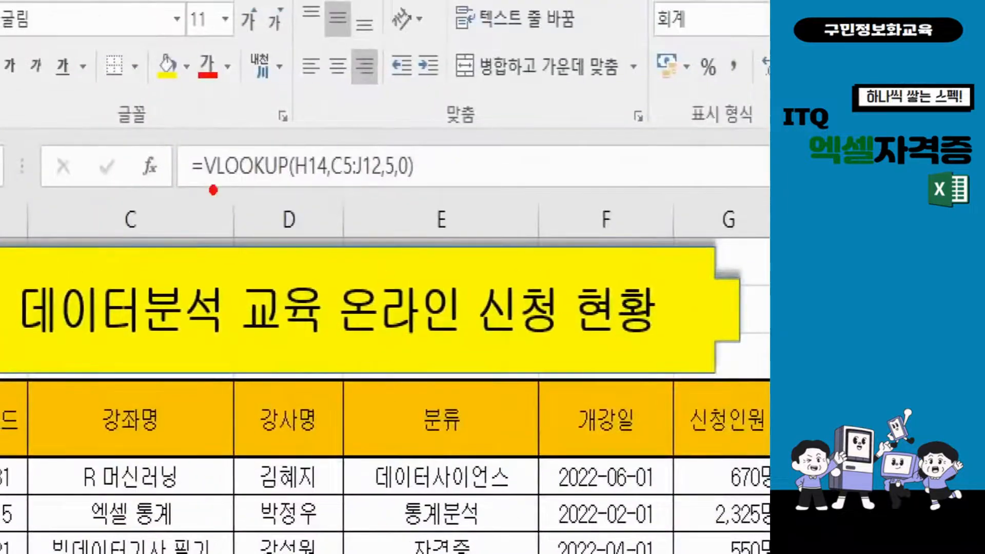
drag(206, 180, 271, 194)
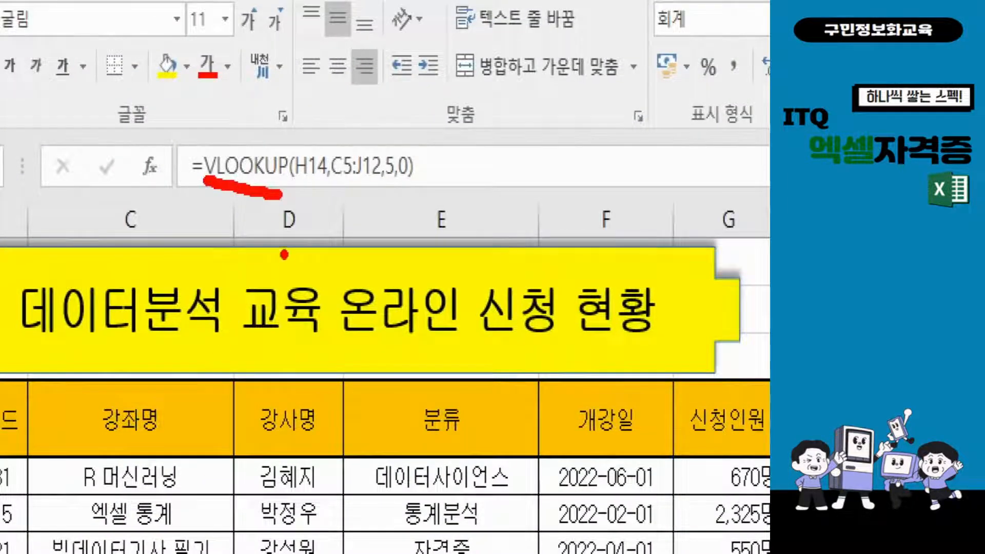
drag(299, 183, 323, 184)
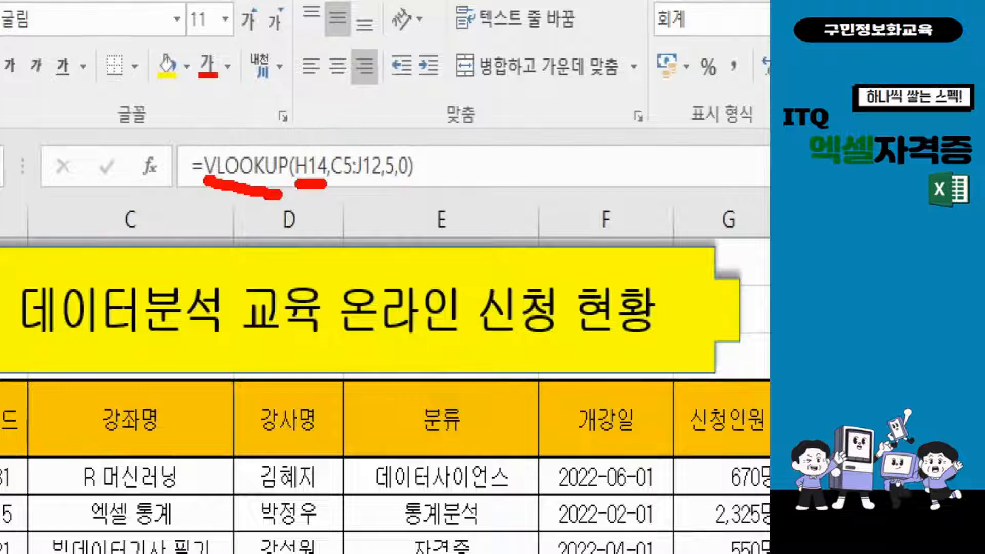
mouse_move(324, 130)
mouse_down()
mouse_move(369, 189)
mouse_move(386, 196)
mouse_up()
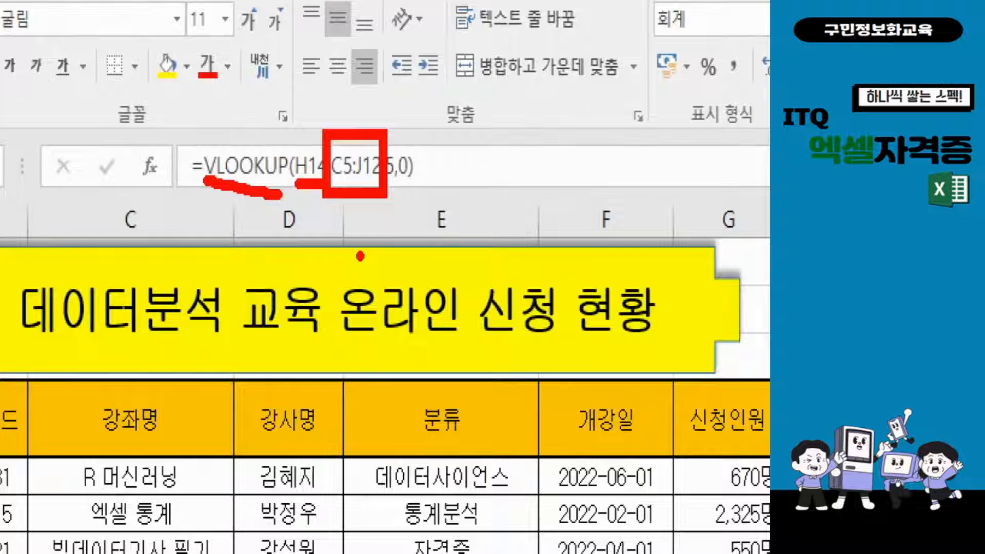
drag(392, 184, 393, 259)
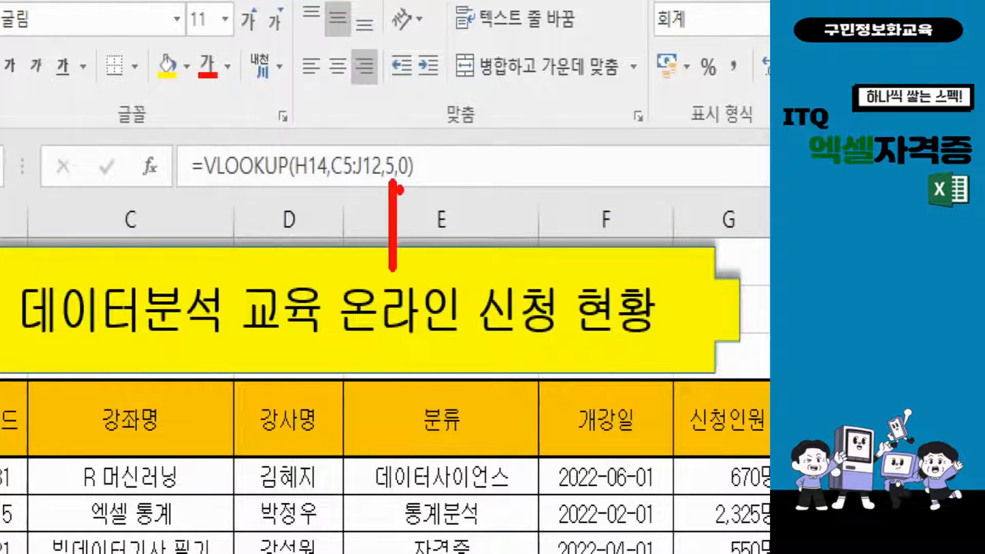
mouse_move(400, 190)
mouse_down()
mouse_move(377, 201)
mouse_move(413, 216)
mouse_up()
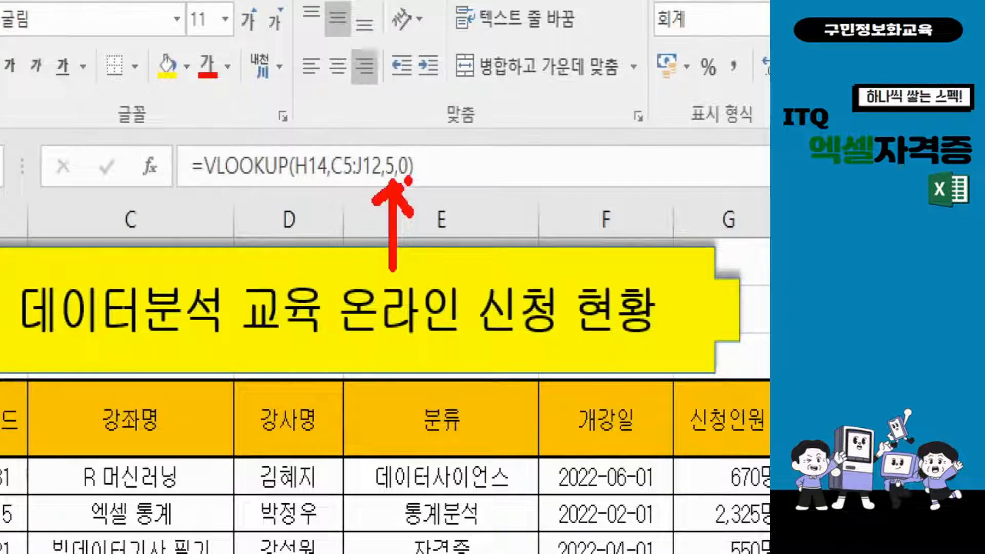
drag(410, 181, 447, 250)
drag(408, 191, 412, 241)
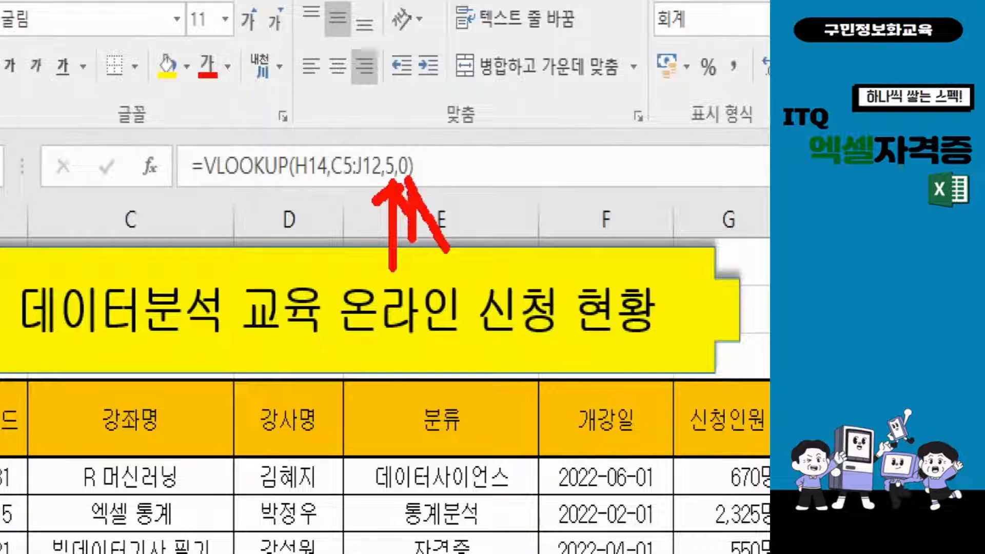
drag(417, 194, 452, 194)
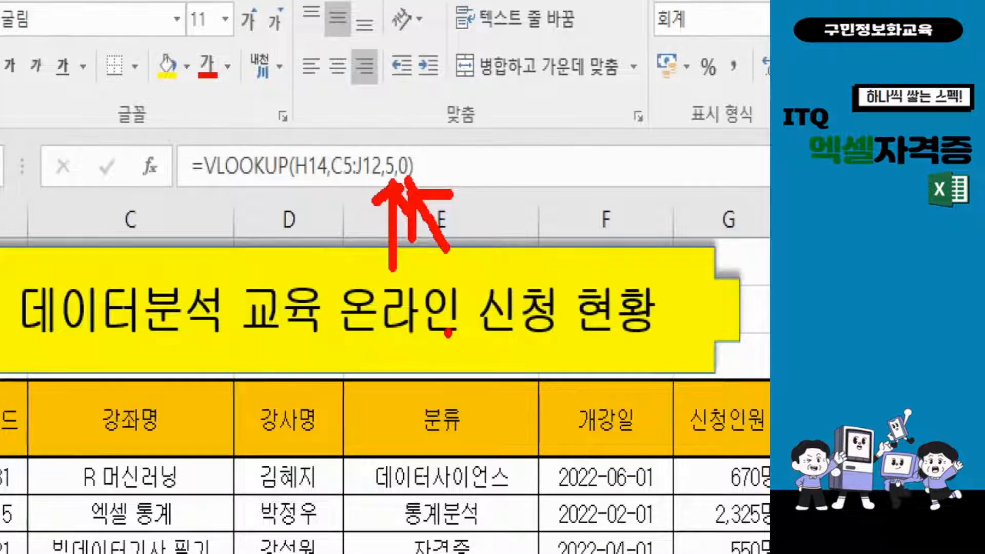
key(Escape)
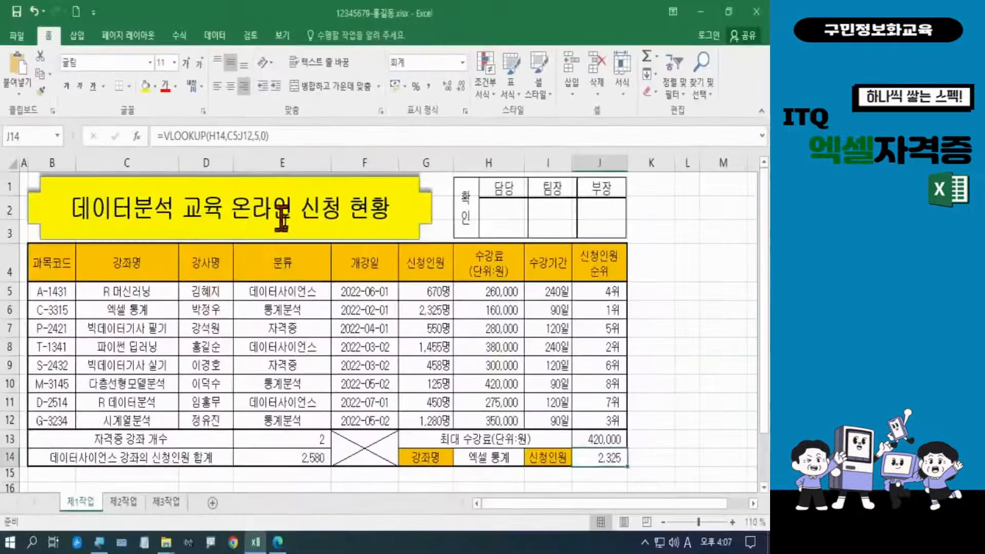
Set the 강좌명 in H14 back to R 머신러닝.
click(506, 457)
click(529, 458)
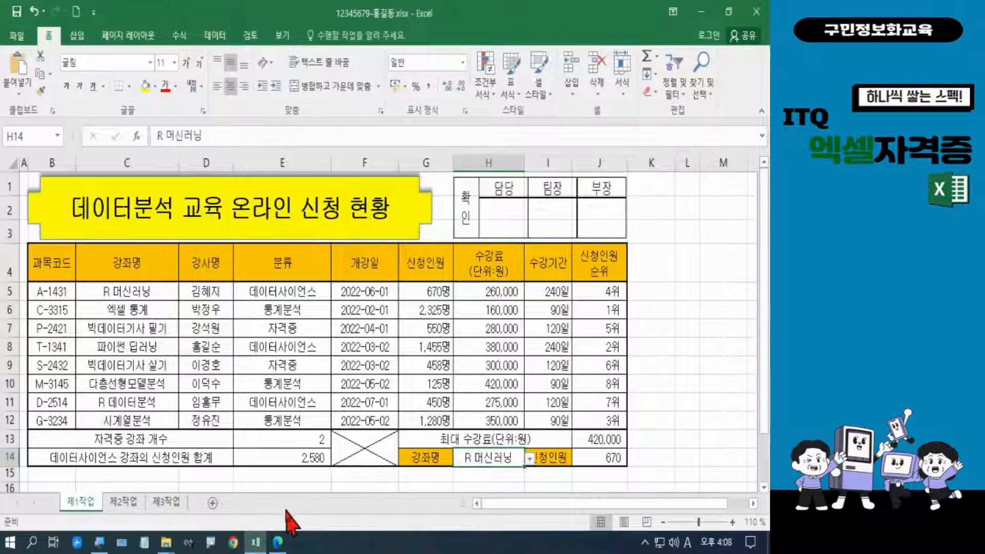
Switch to the exam PDF in Edge, copy item (7) on conditional formatting, and return to Excel.
click(277, 543)
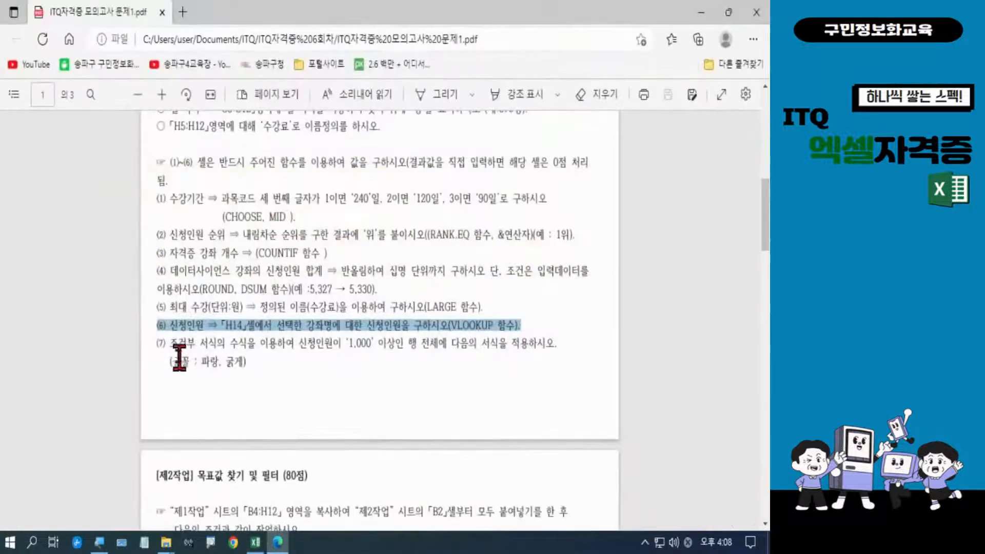
drag(155, 342, 237, 365)
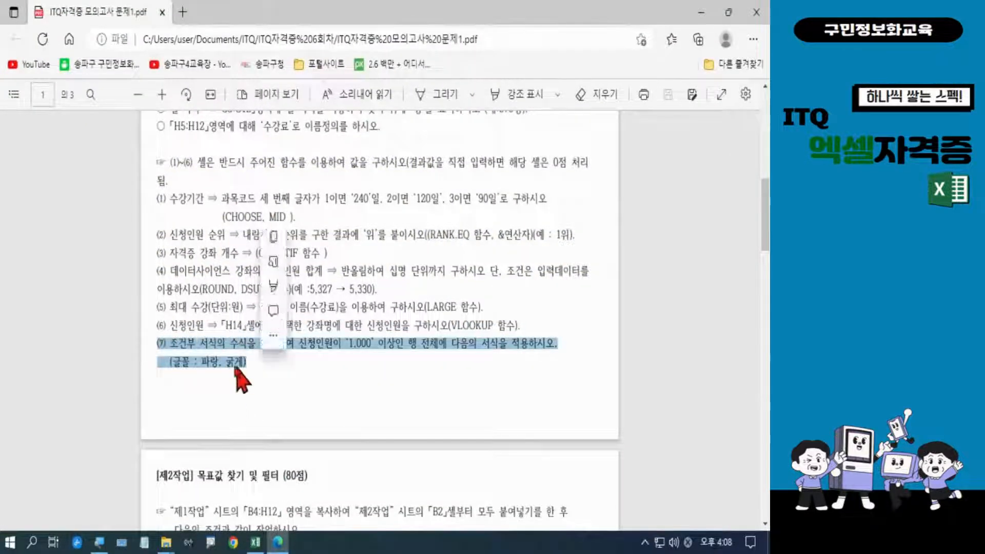
right_click(237, 363)
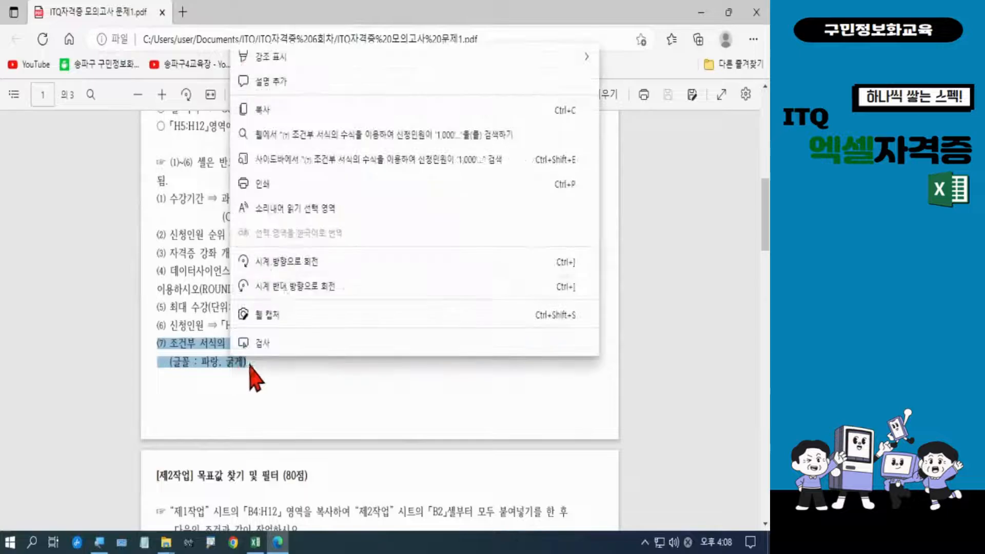
click(285, 111)
key(alt+Tab)
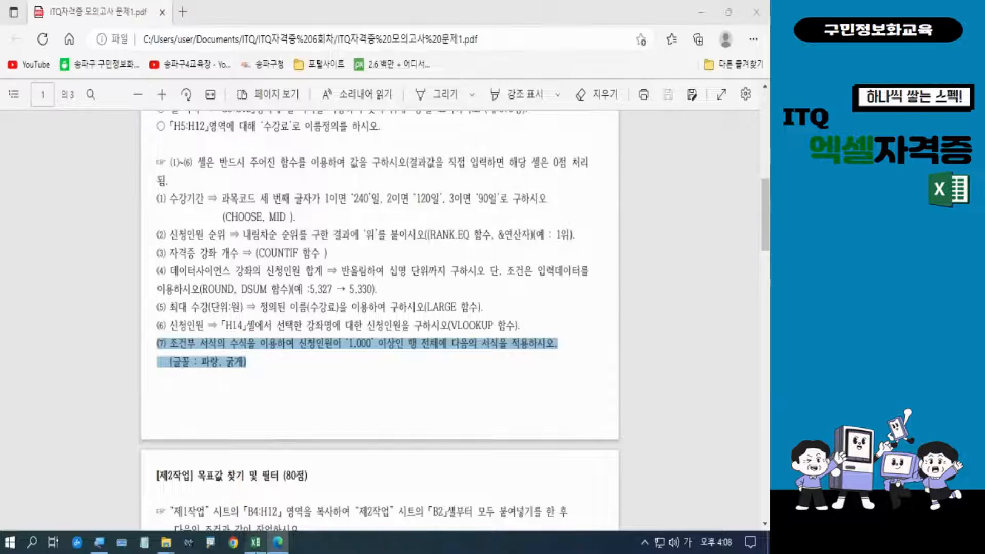
key(alt+Tab)
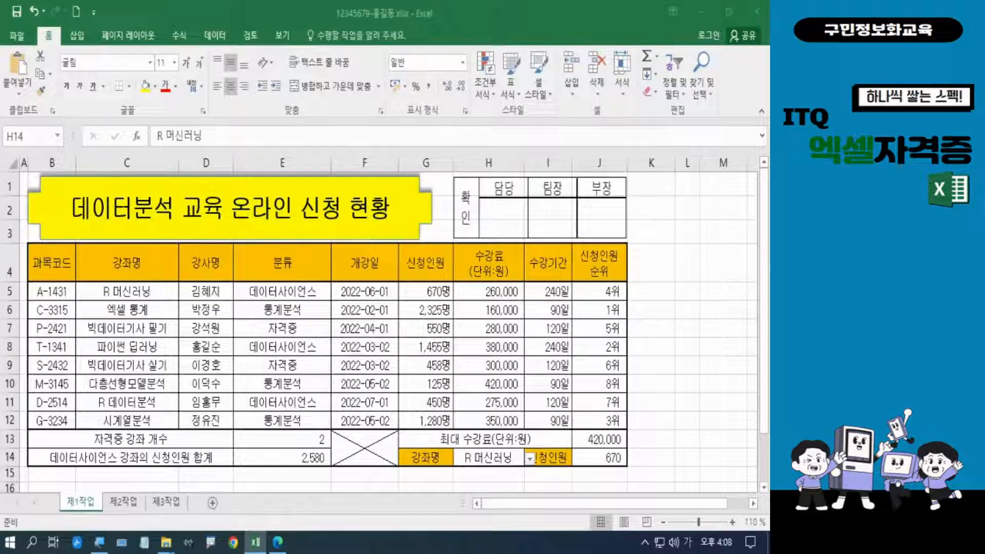
Start a new conditional formatting rule for B5:J12 that uses a formula to determine which cells to format.
click(51, 291)
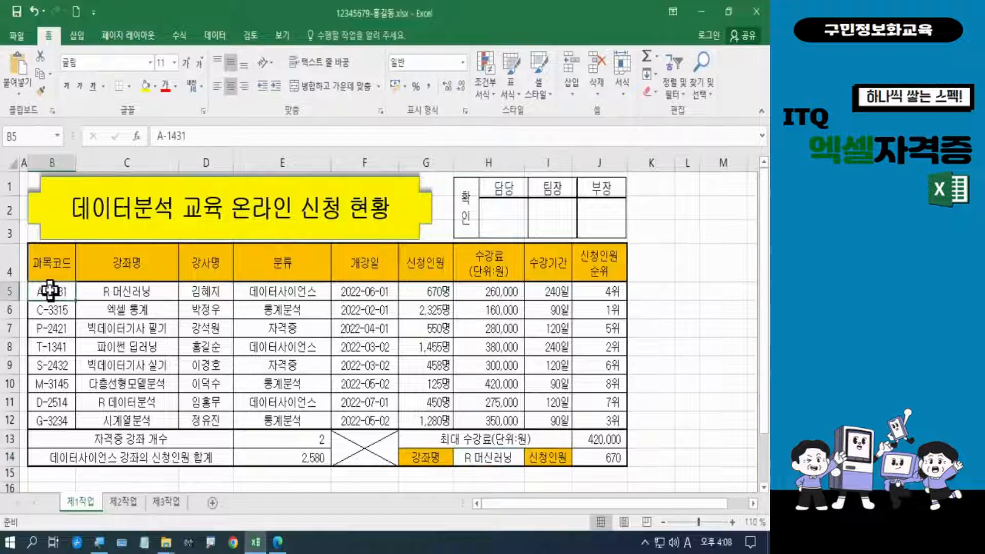
mouse_move(50, 292)
mouse_down()
mouse_move(502, 351)
mouse_move(559, 368)
mouse_move(589, 391)
mouse_move(594, 421)
mouse_up()
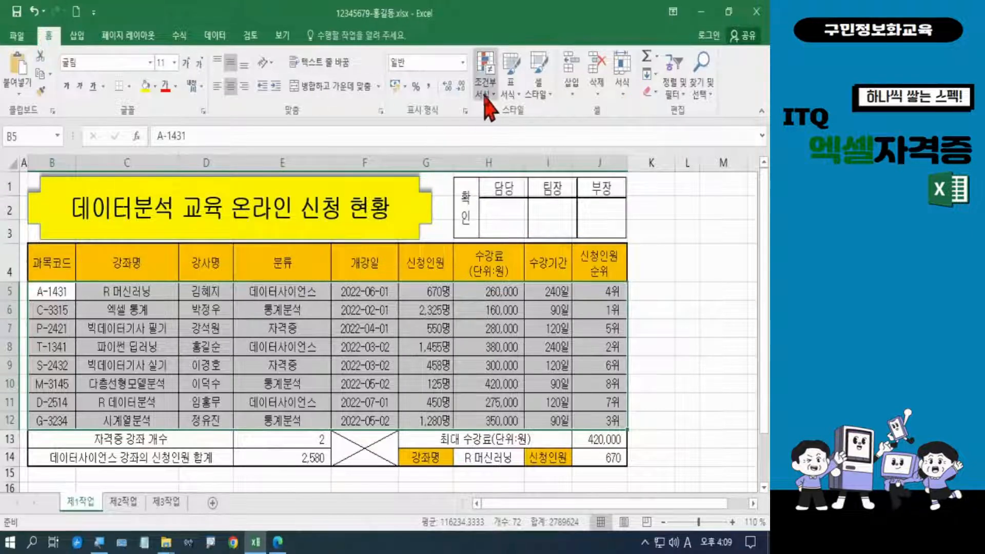
key(ctrl+q)
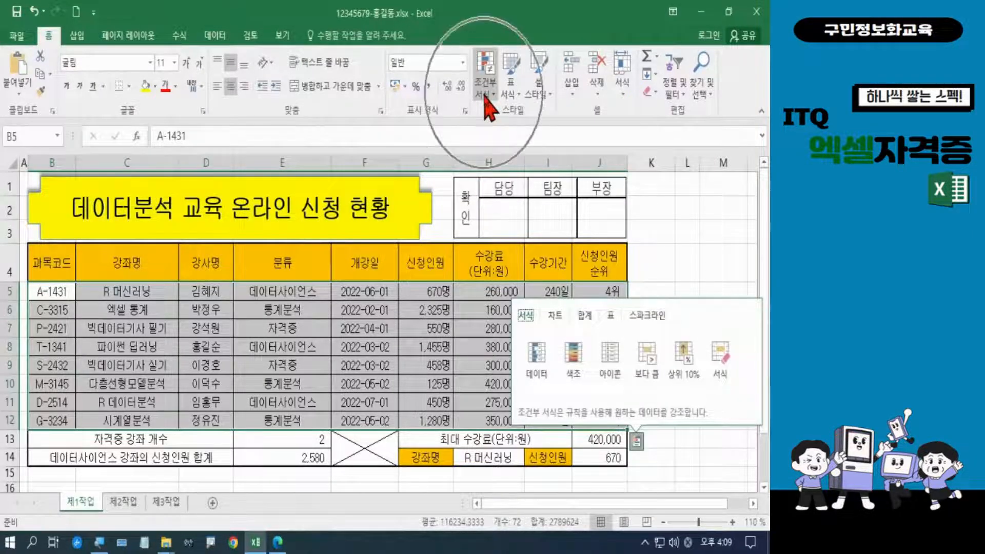
click(486, 96)
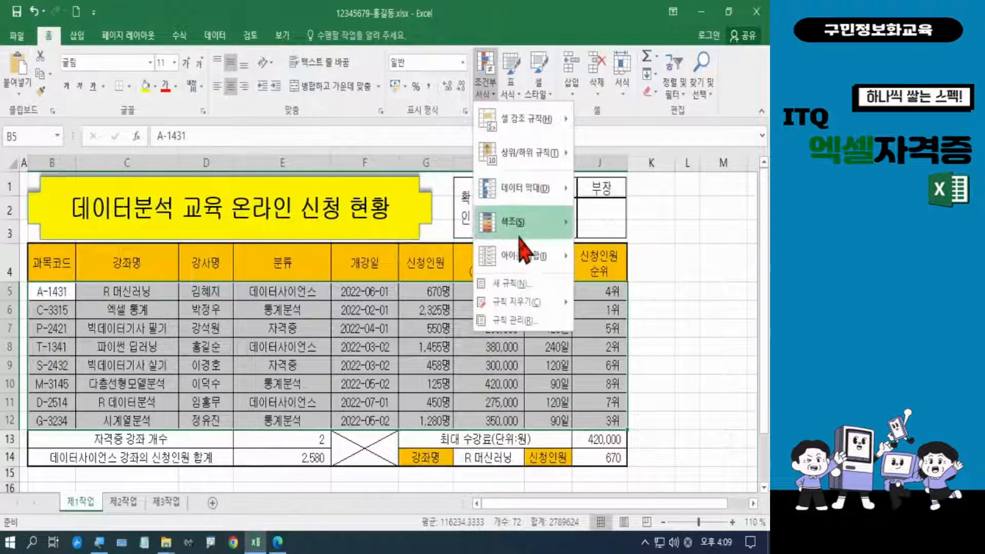
click(526, 291)
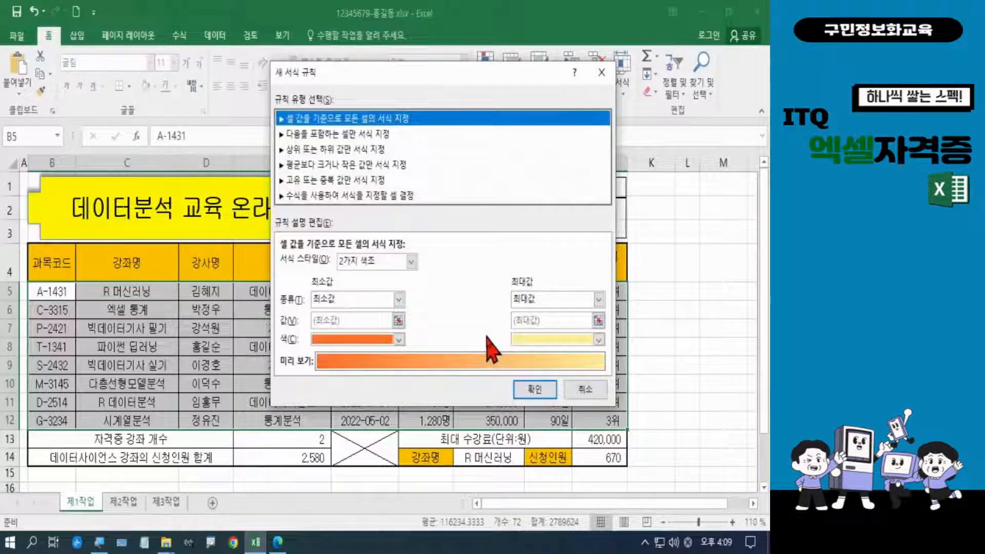
click(374, 200)
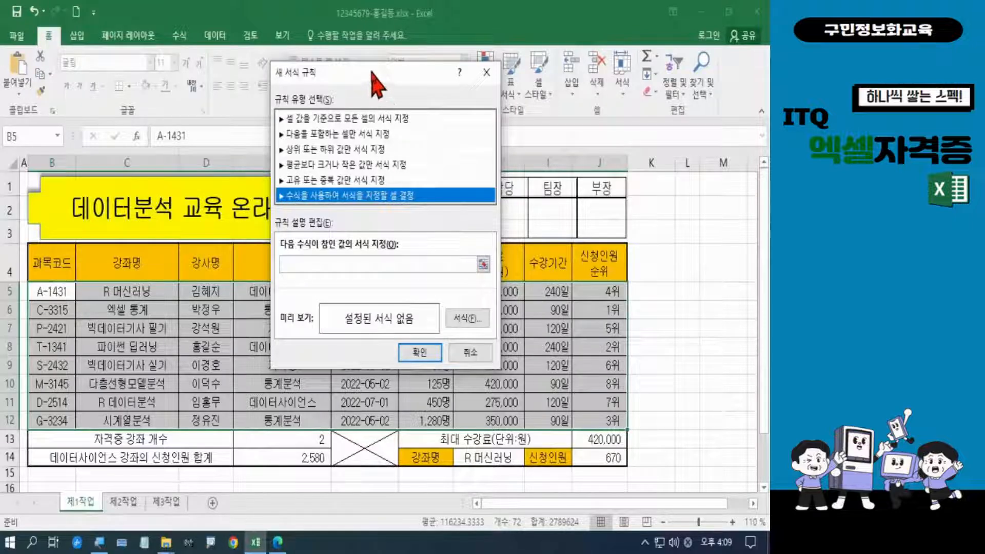
drag(372, 72, 200, 41)
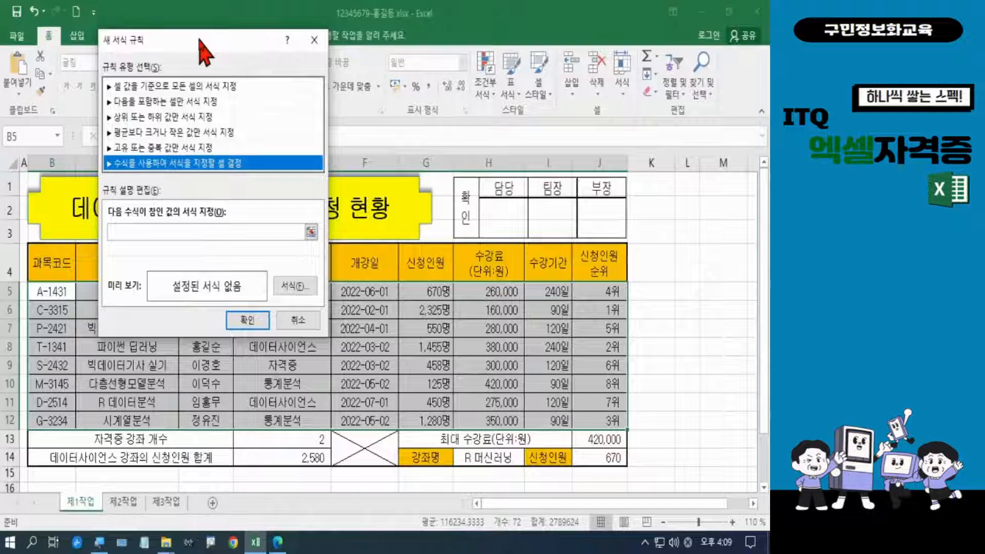
Enter the rule formula =$G5>=1000, keeping only the column of the 신청인원 reference absolute.
click(159, 236)
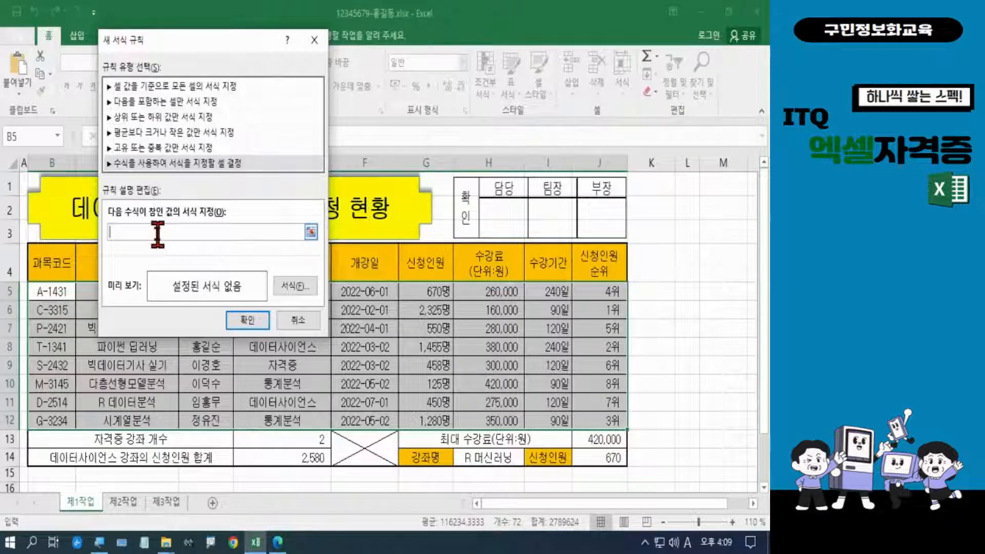
click(412, 292)
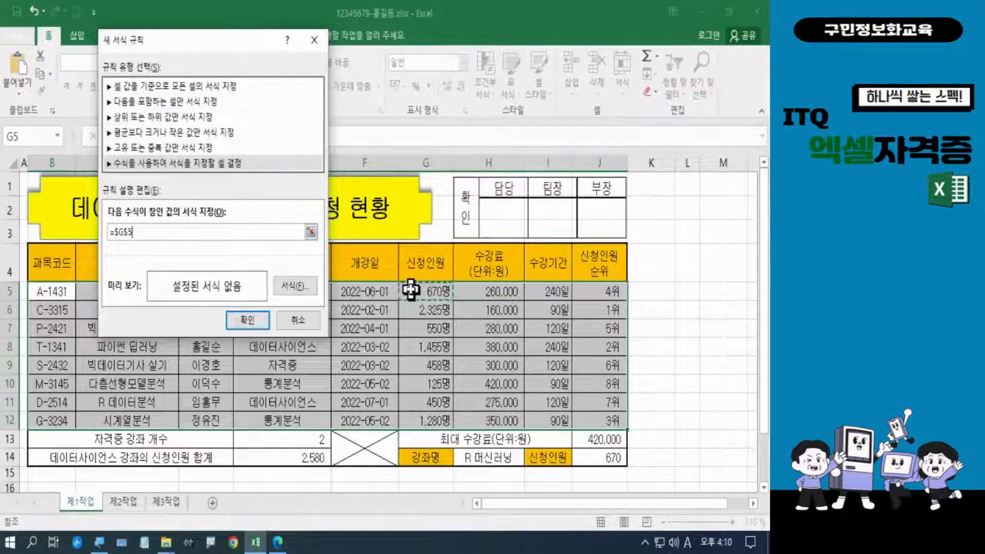
key(F4)
key(F4)
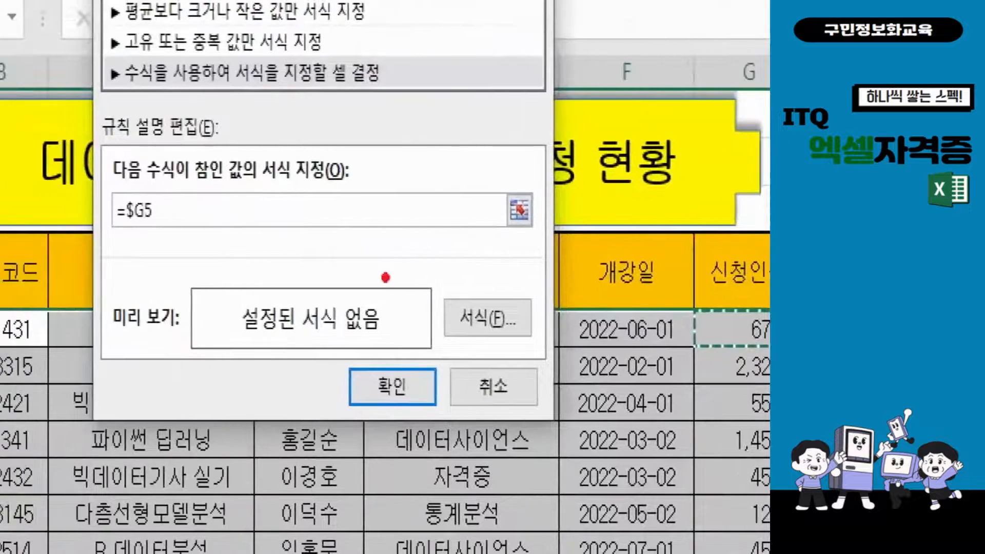
drag(121, 231, 164, 234)
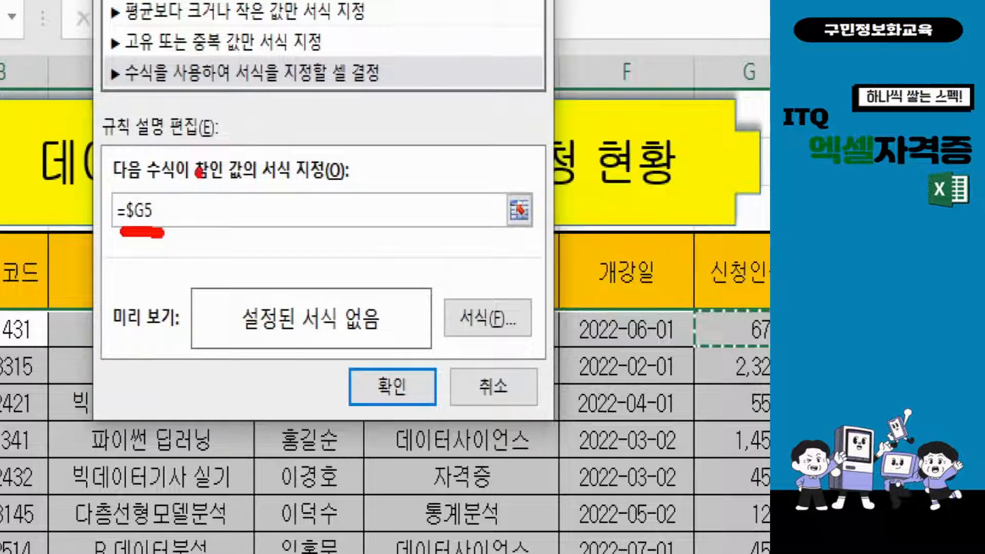
mouse_move(195, 171)
mouse_down()
mouse_move(229, 217)
mouse_move(196, 255)
mouse_up()
mouse_move(257, 208)
mouse_down()
mouse_move(288, 208)
mouse_move(275, 226)
mouse_move(297, 225)
mouse_up()
drag(339, 202, 318, 254)
mouse_move(365, 218)
mouse_down()
mouse_move(359, 259)
mouse_move(365, 213)
mouse_move(396, 246)
mouse_move(408, 214)
mouse_move(444, 232)
mouse_move(462, 215)
mouse_up()
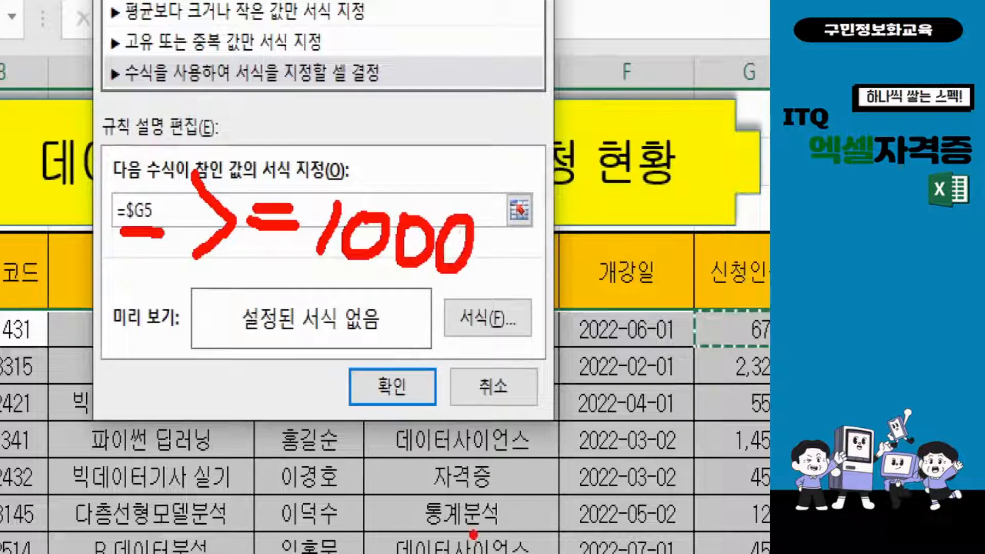
key(Escape)
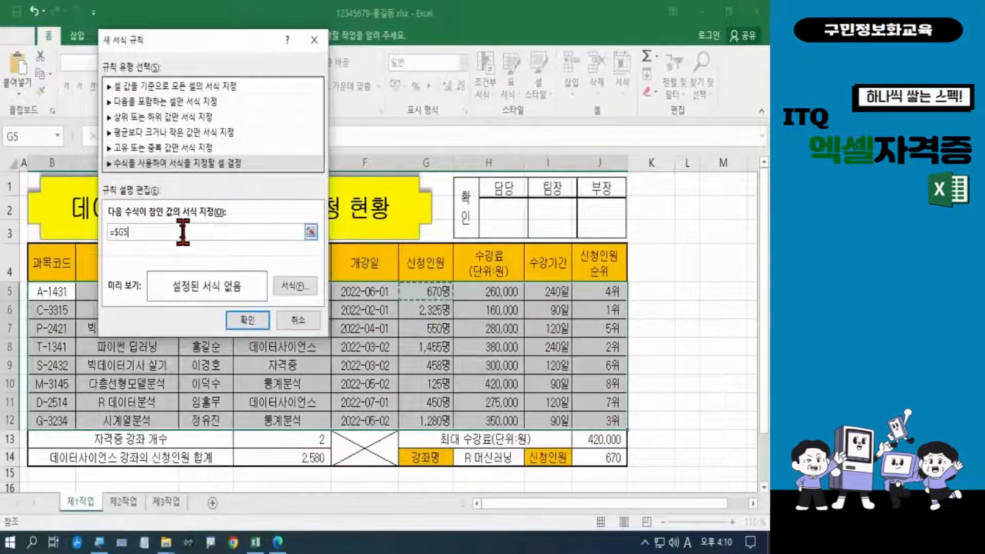
text(>=10000)
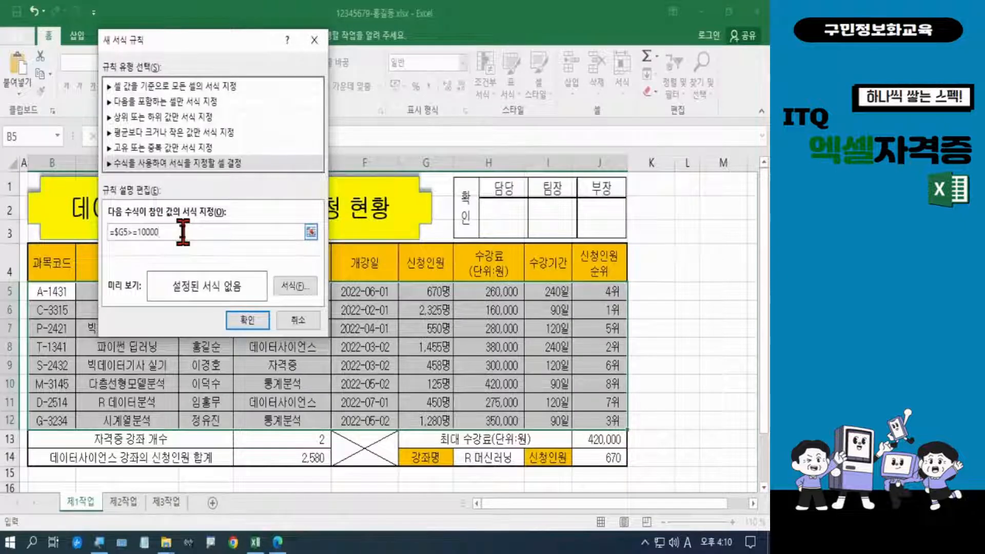
key(BackSpace)
Set the rule's font to bold (굵게) and standard blue, and apply the rule to the table.
click(294, 289)
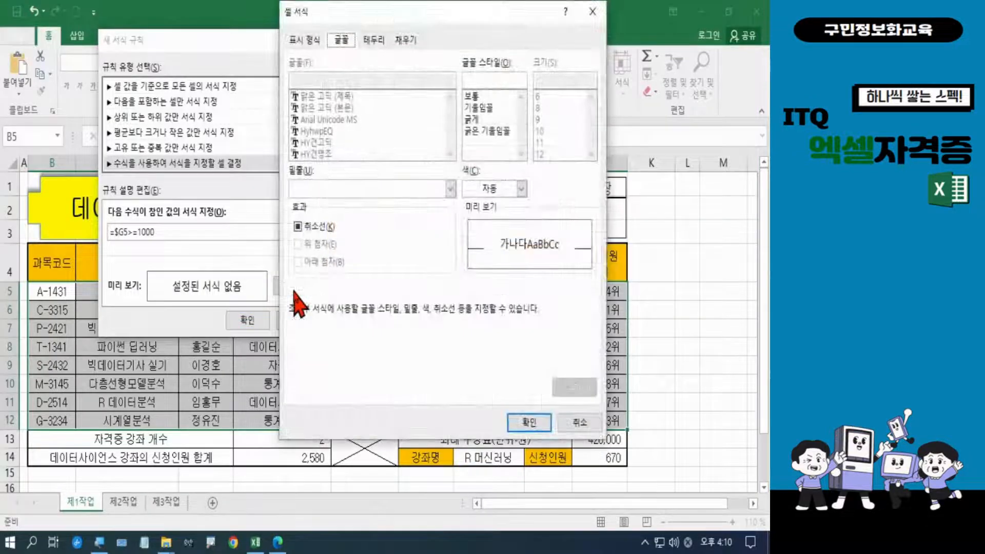
click(482, 189)
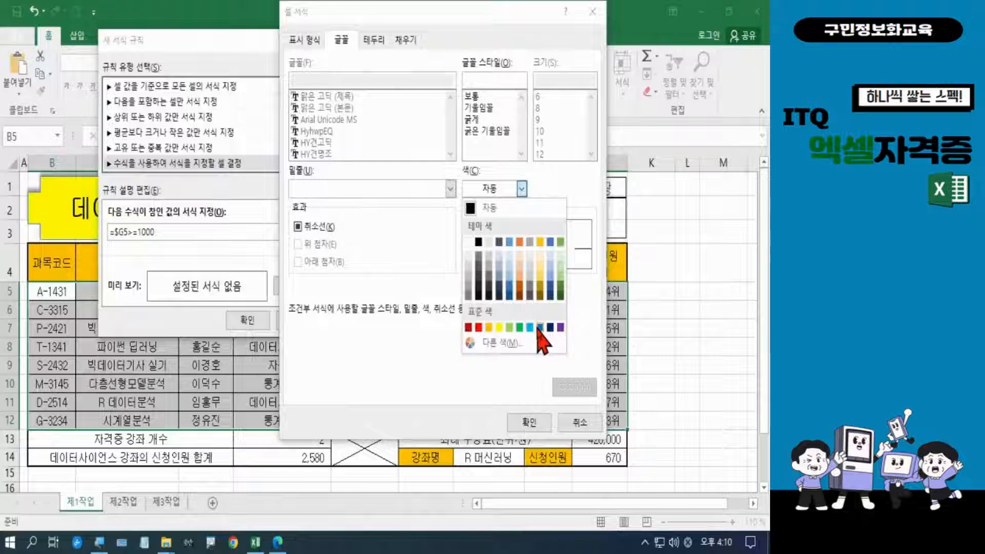
click(540, 326)
click(475, 120)
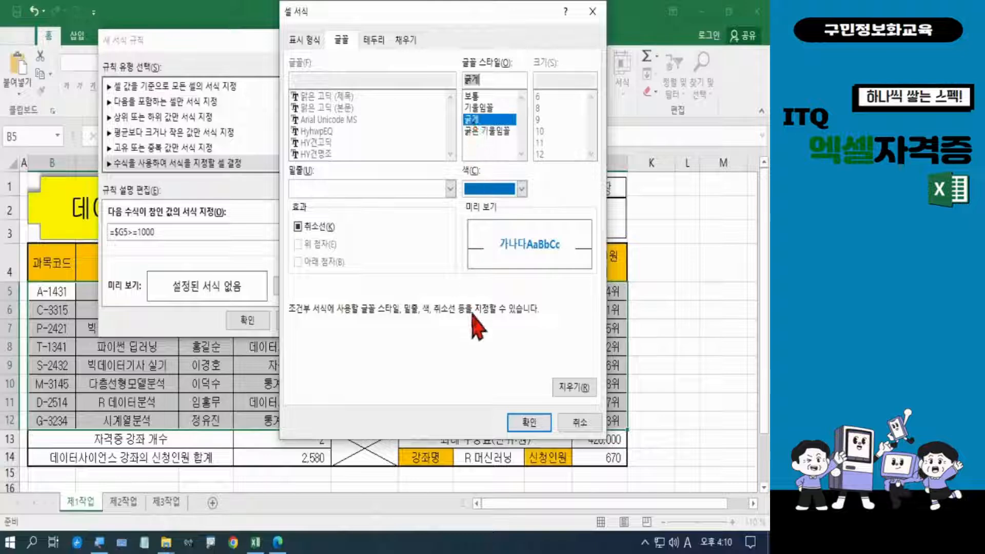
click(528, 423)
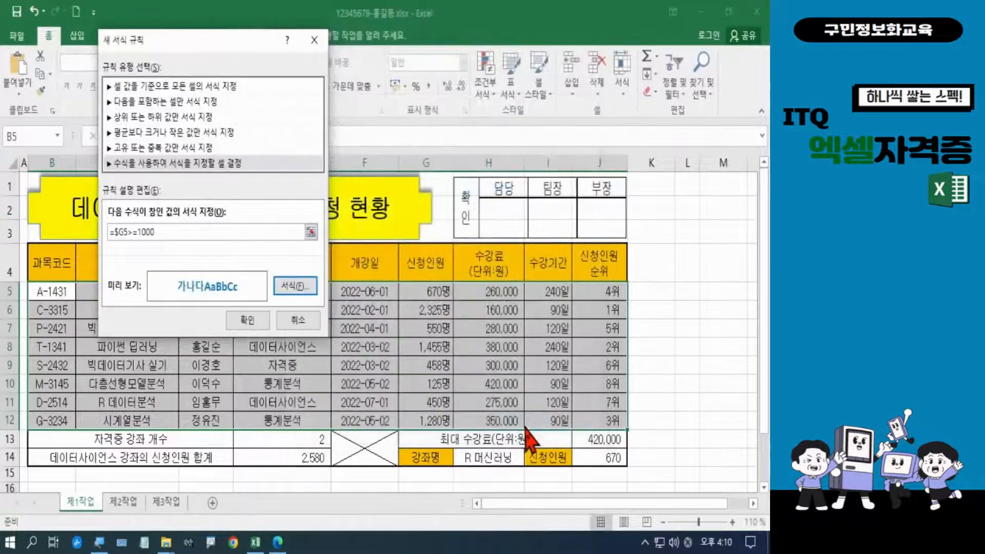
click(260, 322)
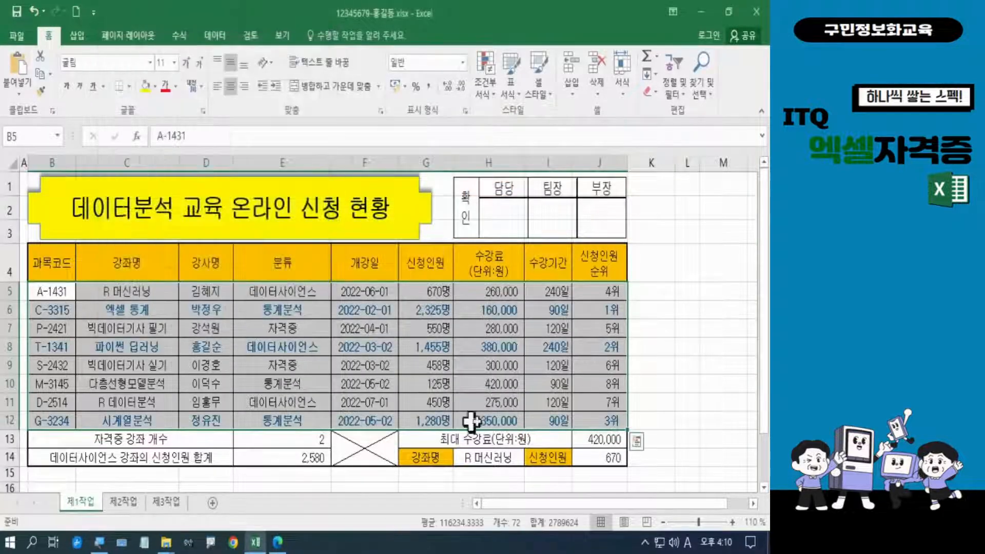
click(662, 385)
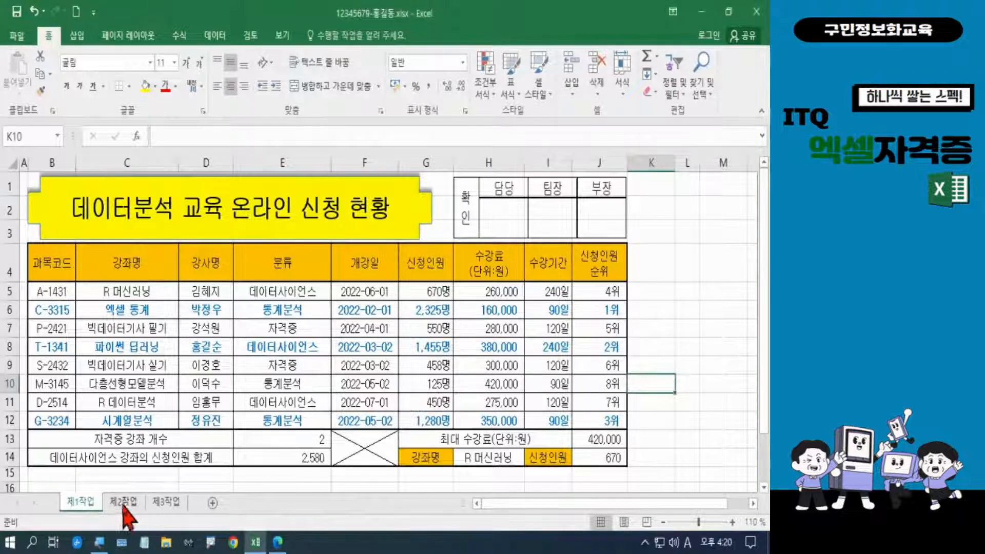
Show the 제2작업 sheet, switch to the exam PDF in Edge, and read the 제2작업 instructions on 목표값 찾기 및 필터.
click(123, 504)
click(174, 452)
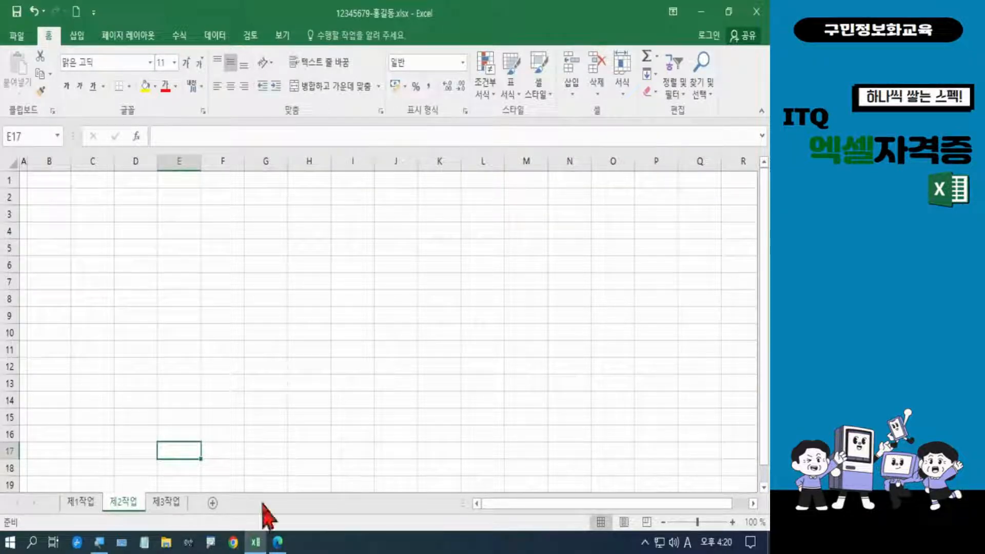
click(277, 544)
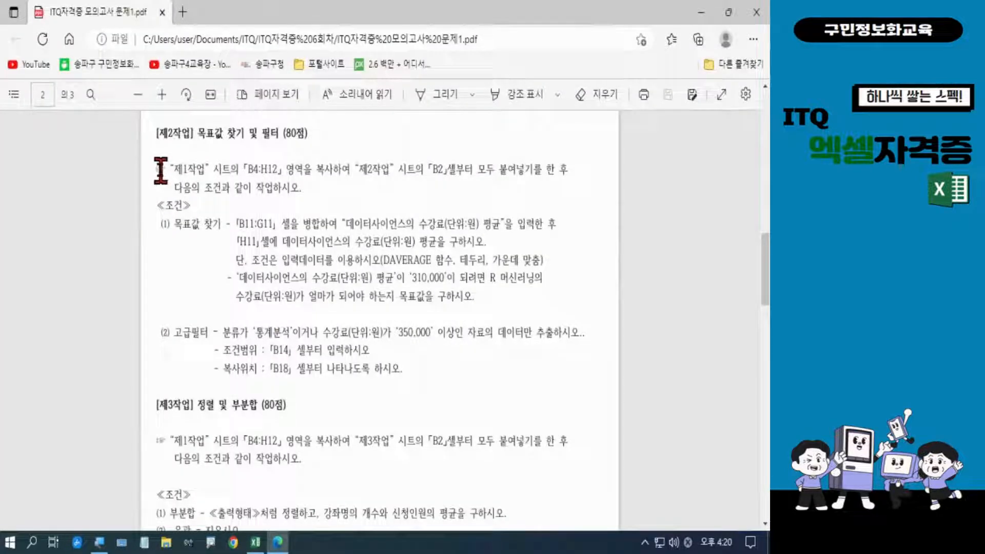
drag(159, 169, 323, 194)
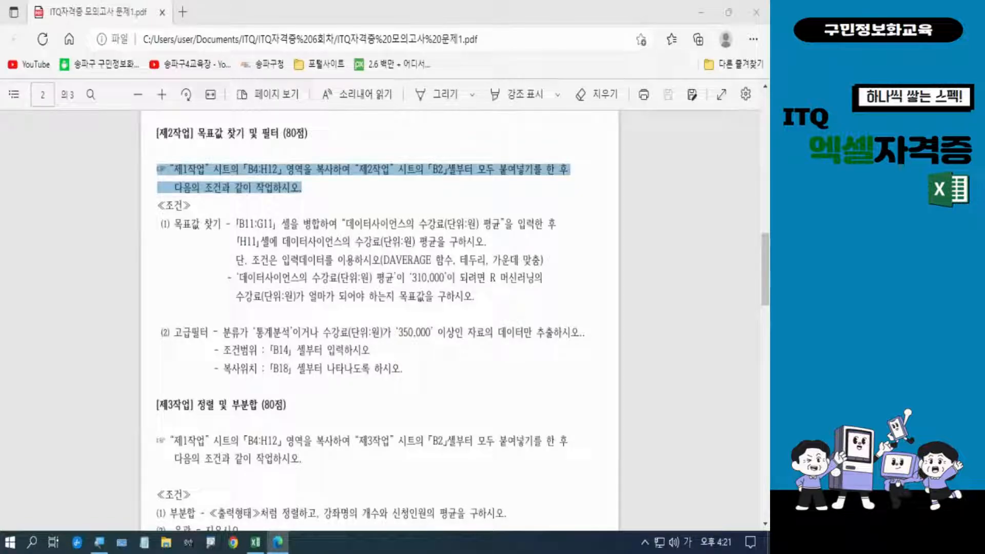
click(197, 135)
drag(197, 134, 280, 135)
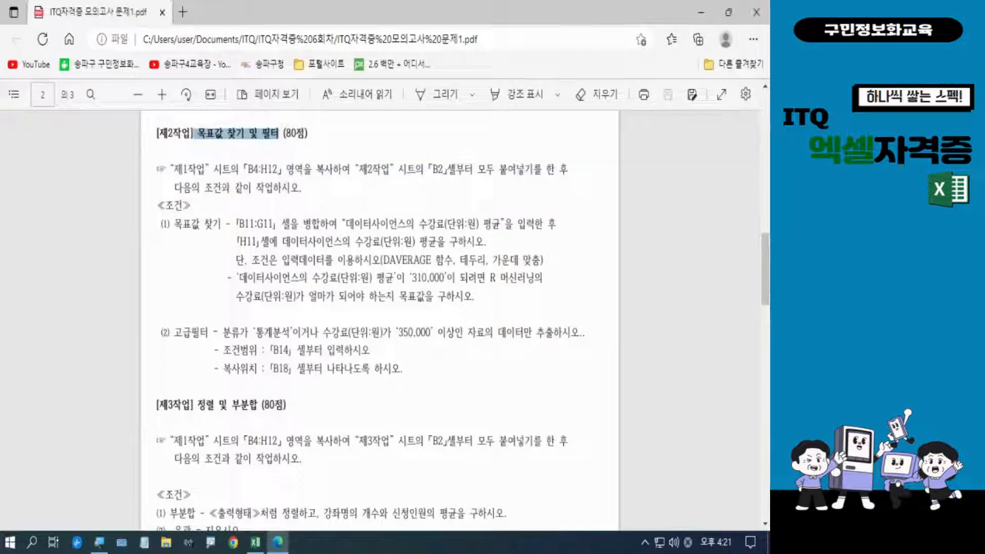
key(ctrl+2)
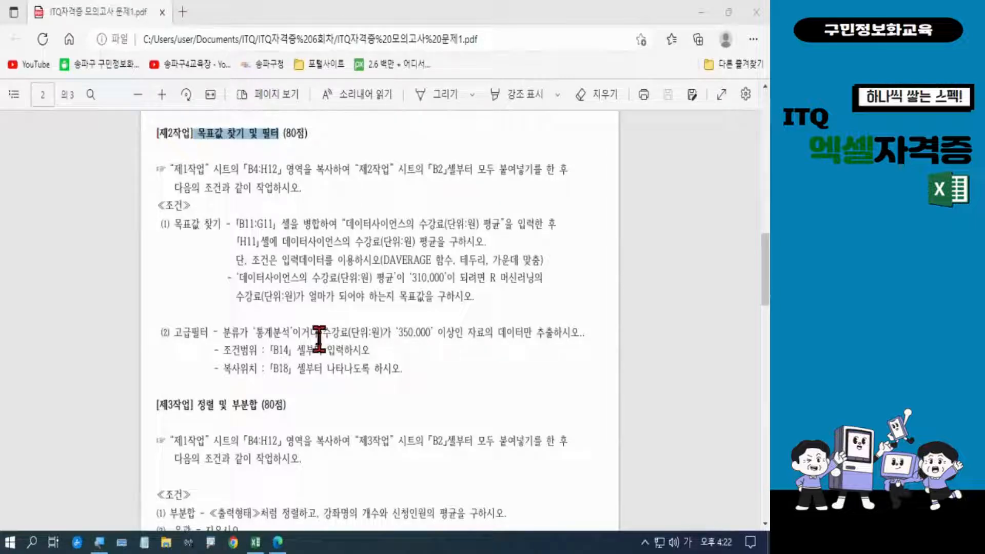
Return to Excel and copy the range B4:H12 of the 제1작업 sheet.
click(255, 543)
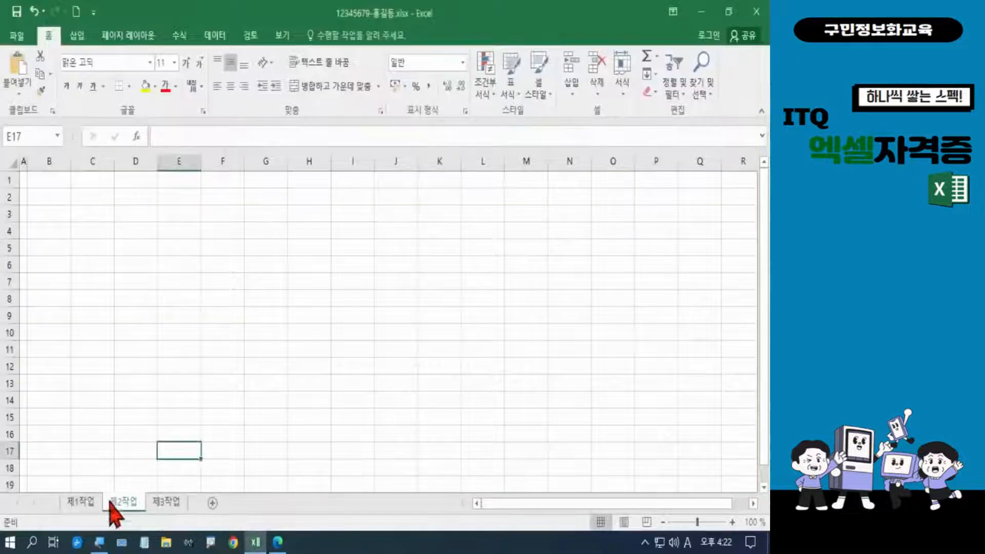
click(85, 509)
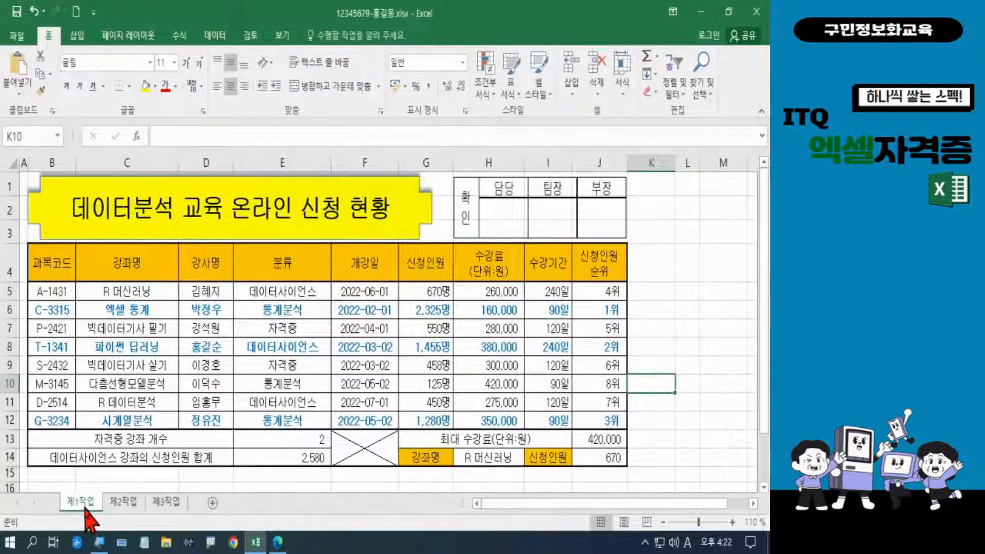
click(45, 272)
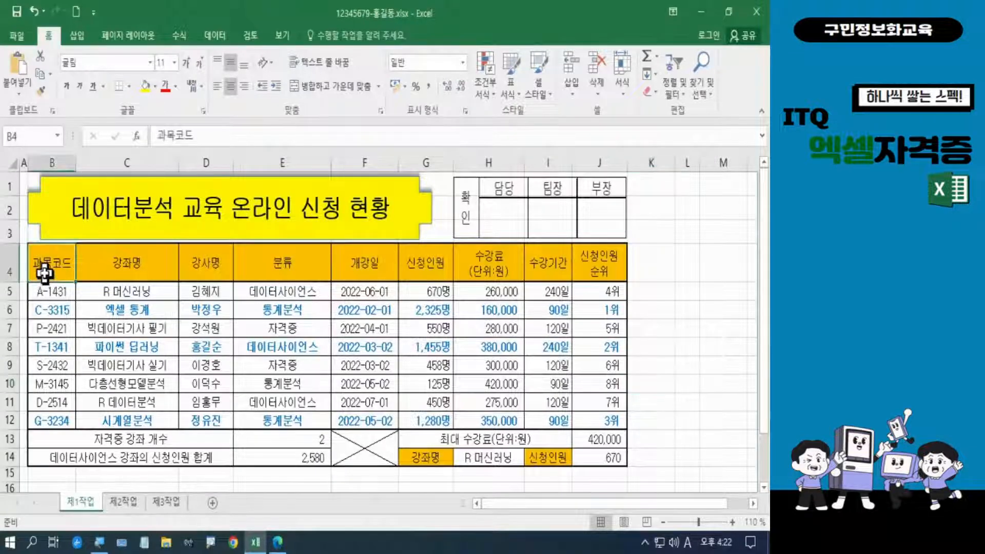
drag(45, 272, 467, 416)
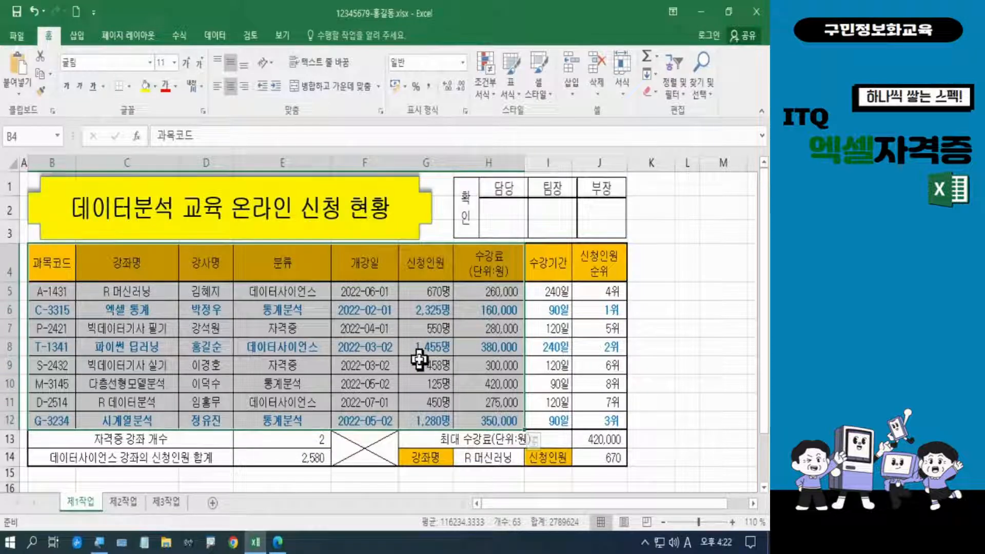
key(ctrl+c)
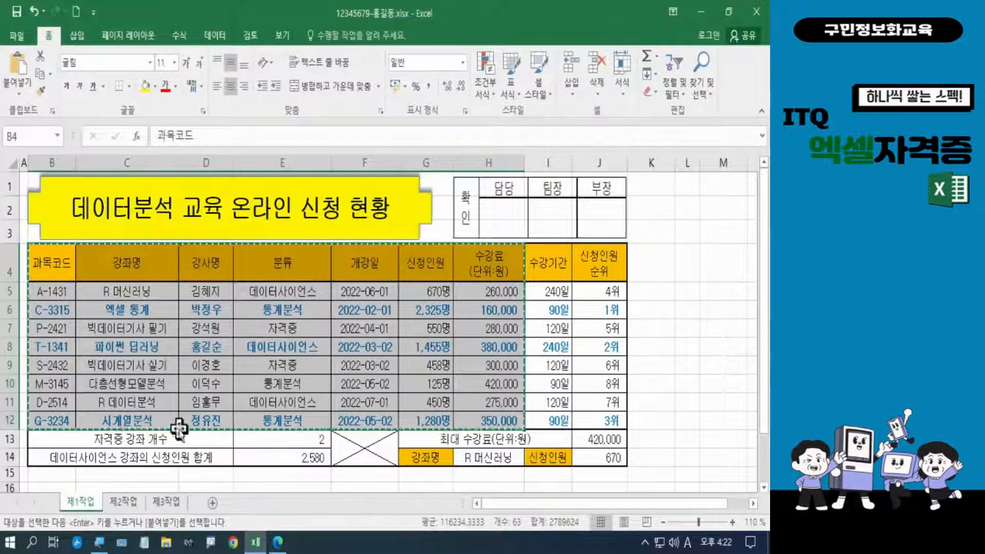
Paste the copied table into the 제2작업 sheet starting at cell B2.
click(123, 502)
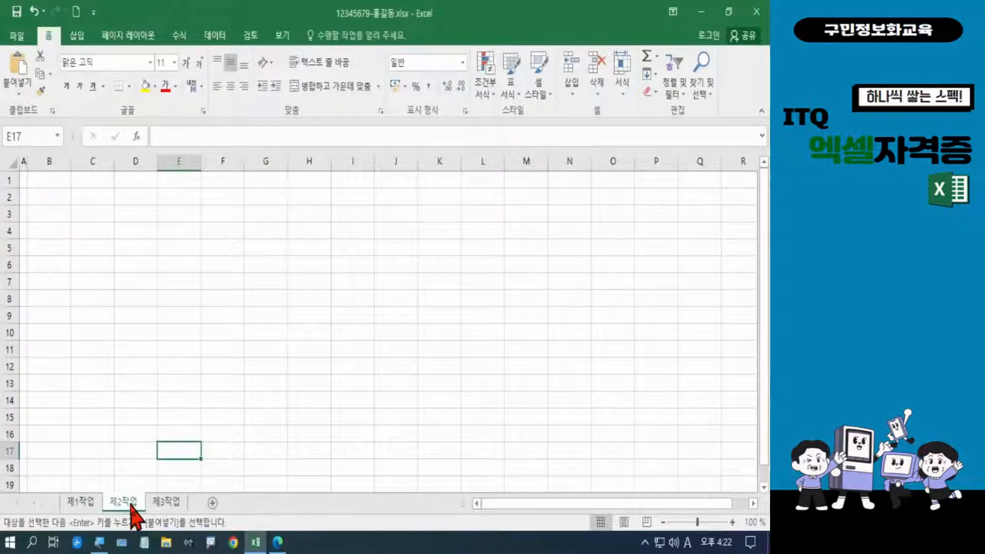
click(47, 196)
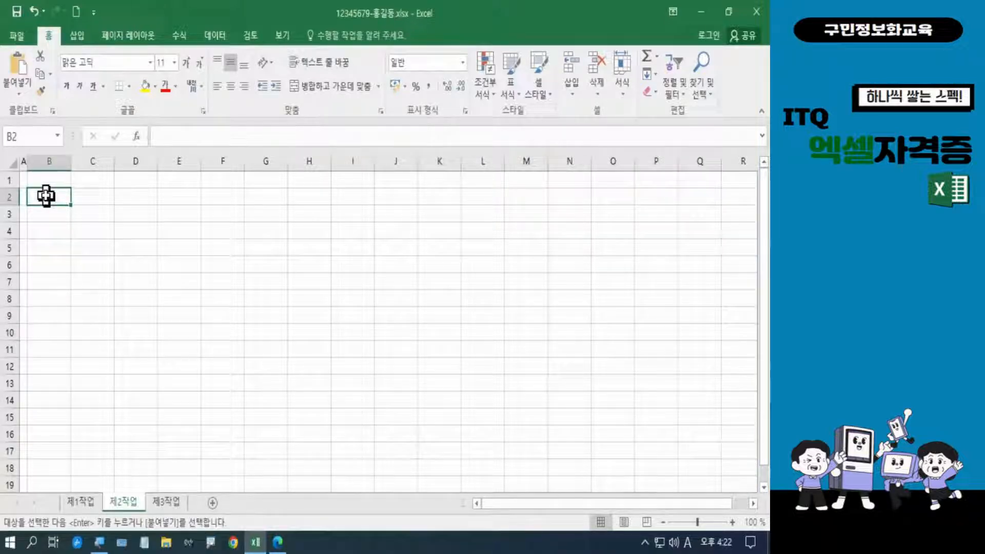
key(ctrl+v)
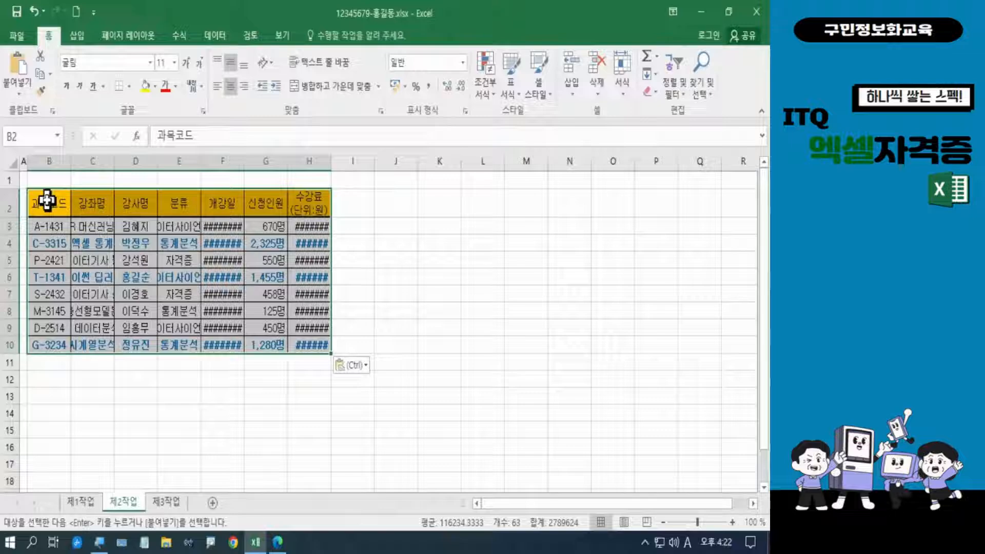
Apply the source table's column widths (열 너비) to the pasted table in the 제2작업 sheet using Paste Special.
right_click(47, 201)
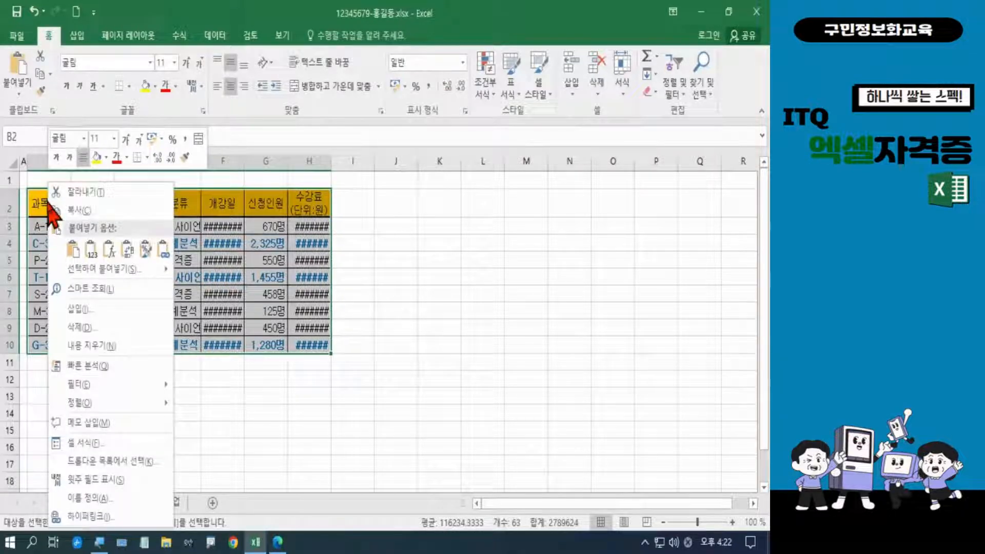
mouse_move(83, 265)
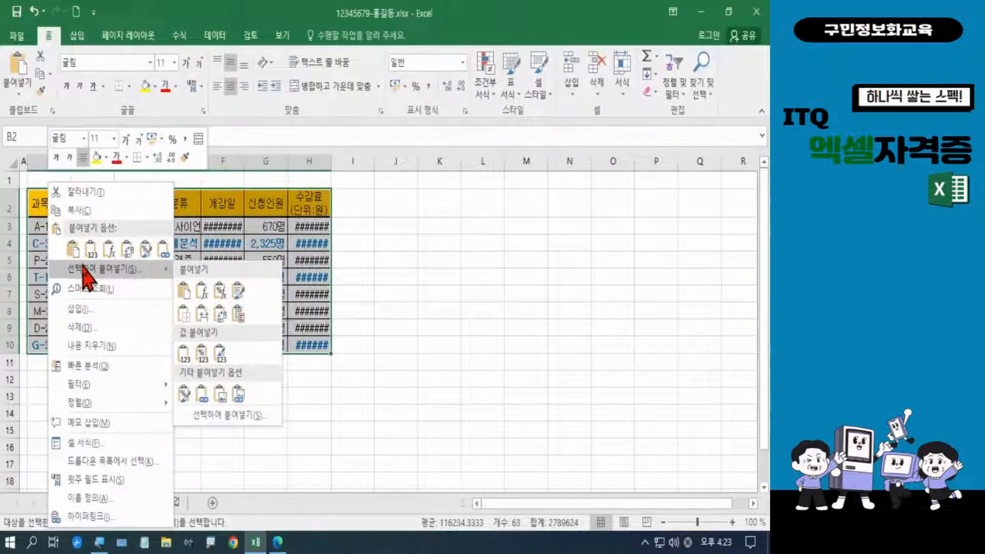
click(83, 268)
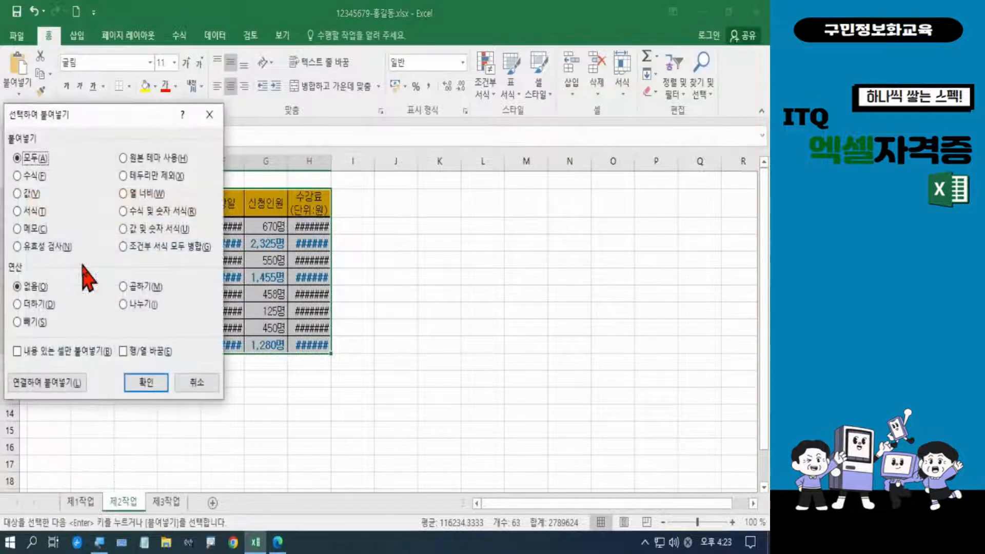
click(147, 195)
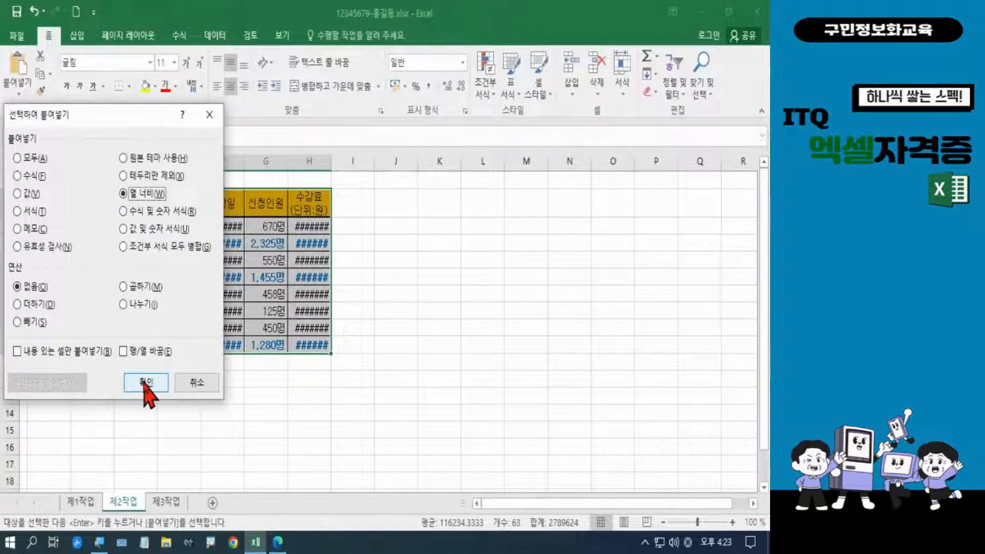
click(144, 386)
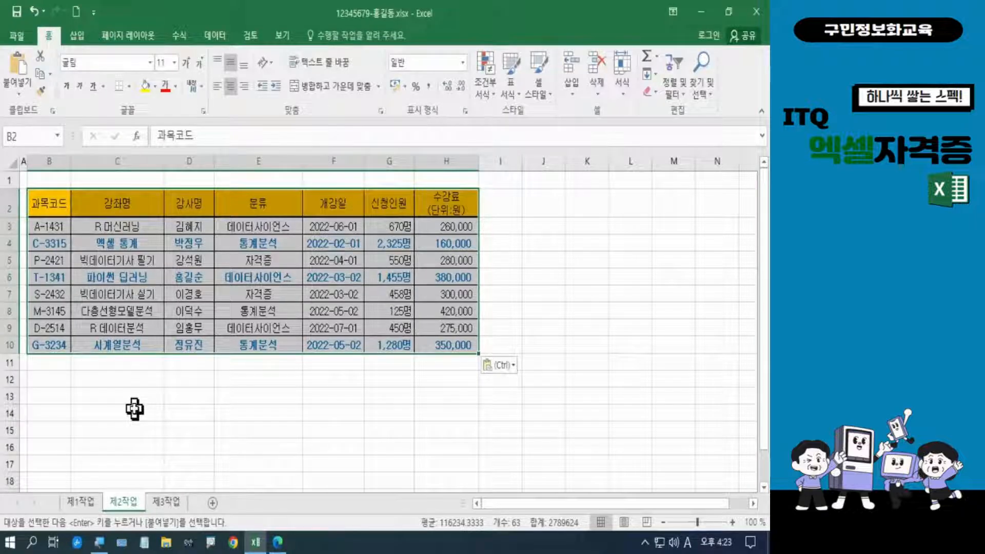
click(134, 409)
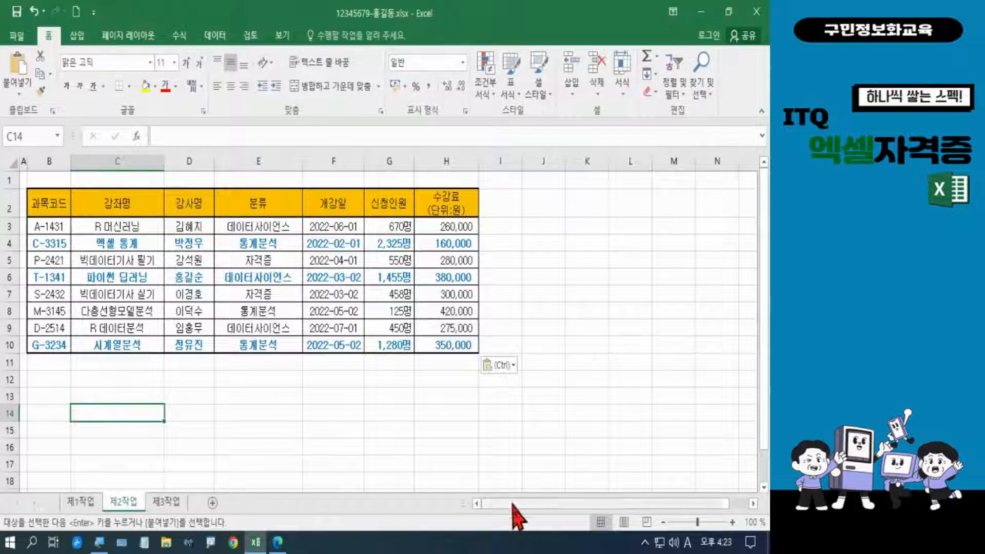
Switch to the exam PDF in Edge, read condition (1) 목표값 찾기 of 제2작업, and return to Excel.
click(279, 545)
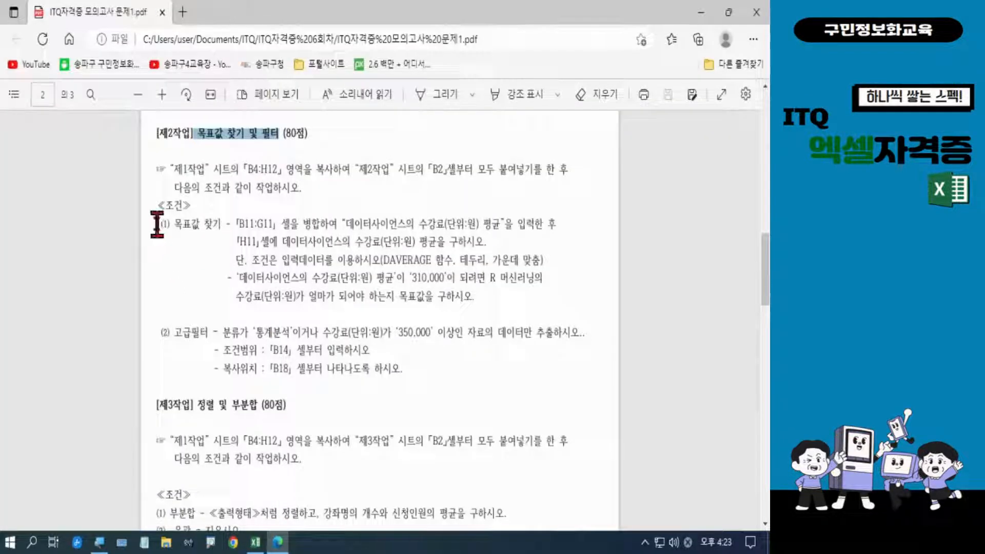
drag(157, 224, 482, 300)
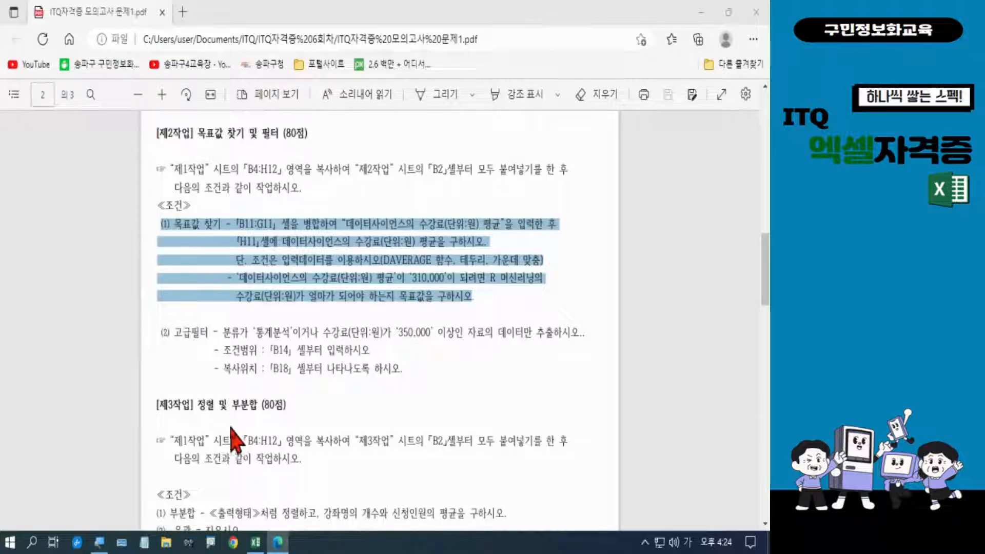
click(255, 544)
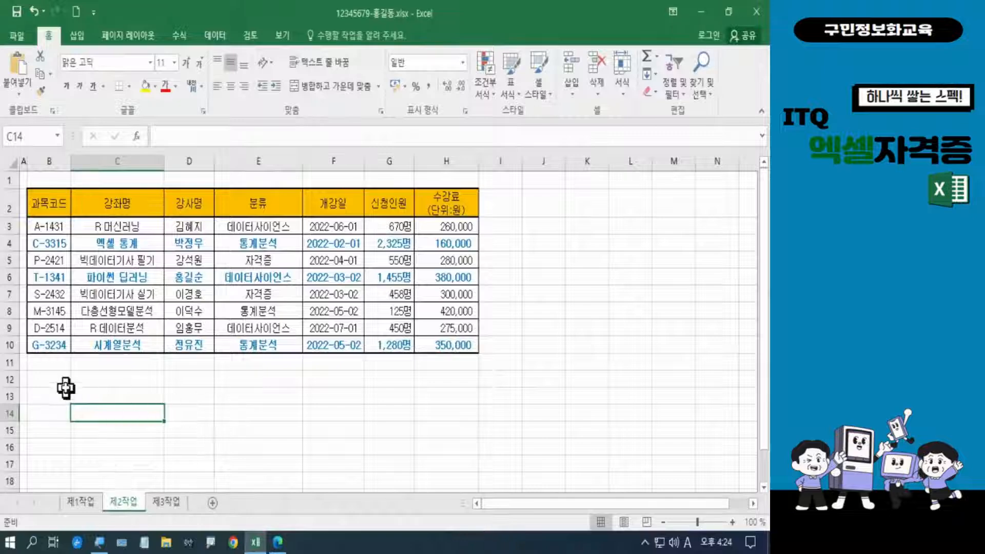
Merge and center cells B11:G11 below the table.
drag(48, 364, 371, 359)
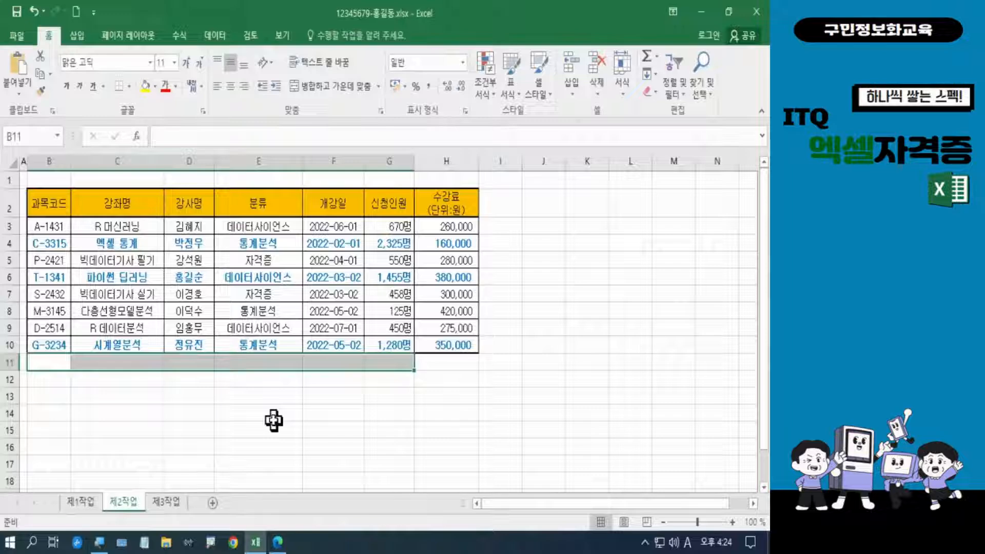
click(336, 94)
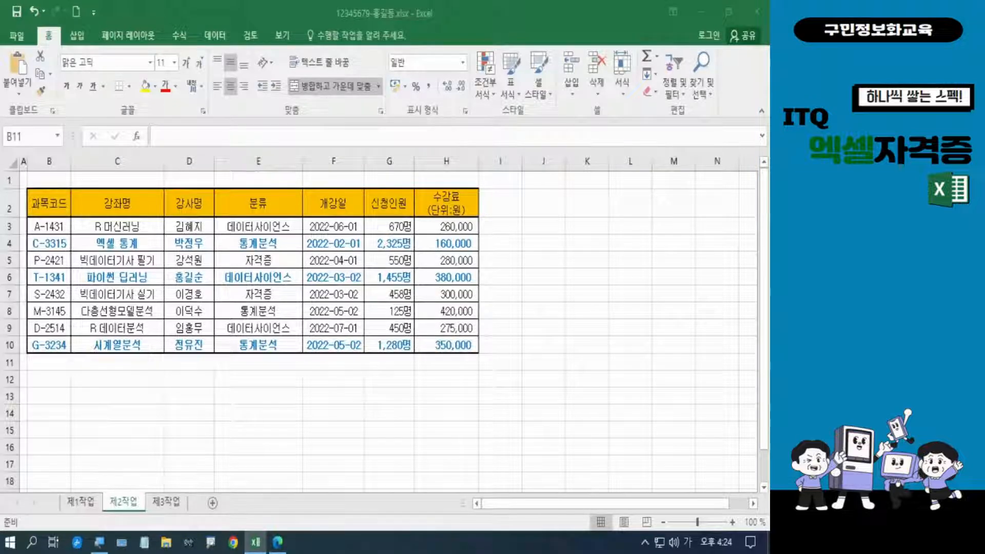
key(shift+Right)
key(shift+Right)
key(shift+Right)
key(shift+Right)
key(shift+Right)
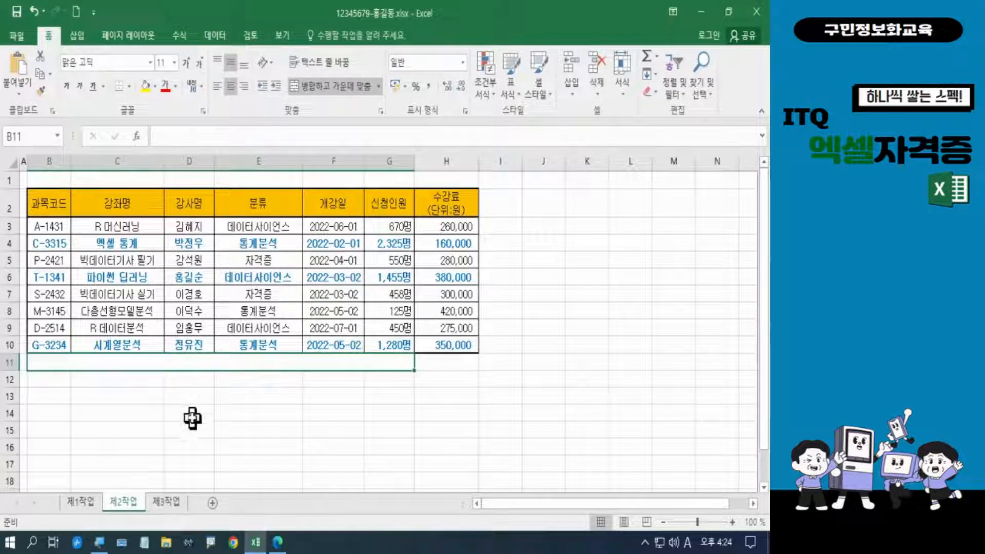
Enter the label "데이터사이언스의 수강룜(단위:원) 평균" in the merged cell B11:G11.
text(ep)
key(BackSpace)
key(BackSpace)
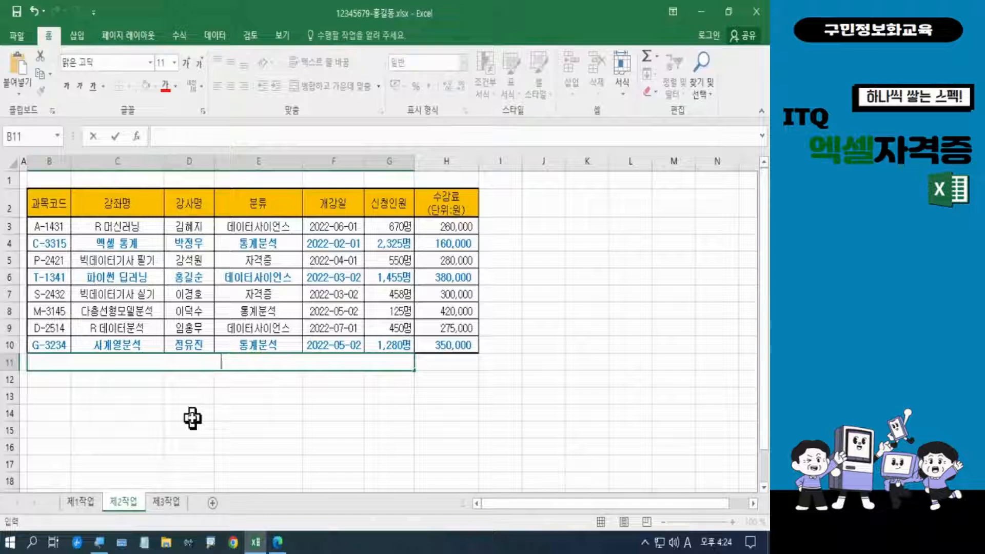
key(Hangul)
text(데이어)
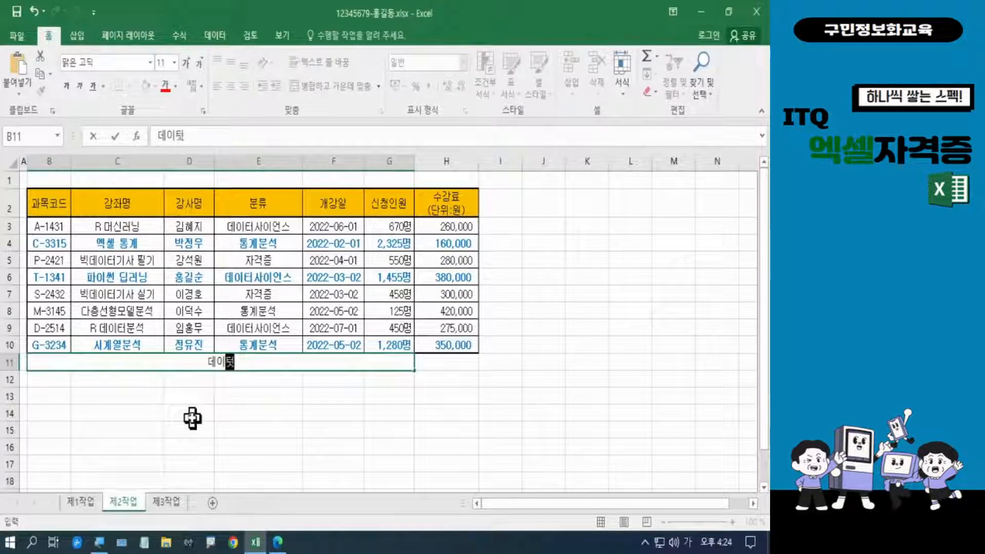
text(사이언스의)
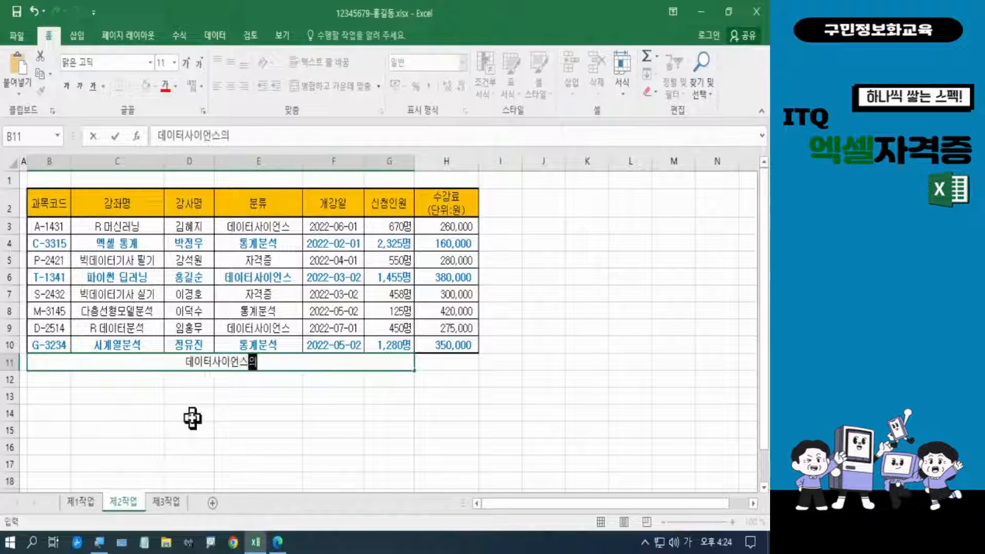
text( ㅅ수강료)
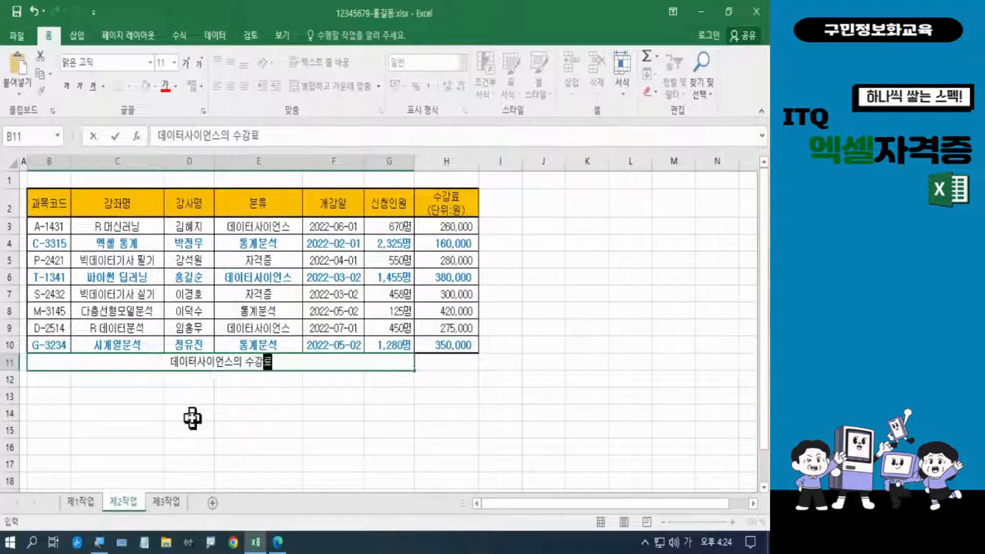
text(ㅁ(단우)
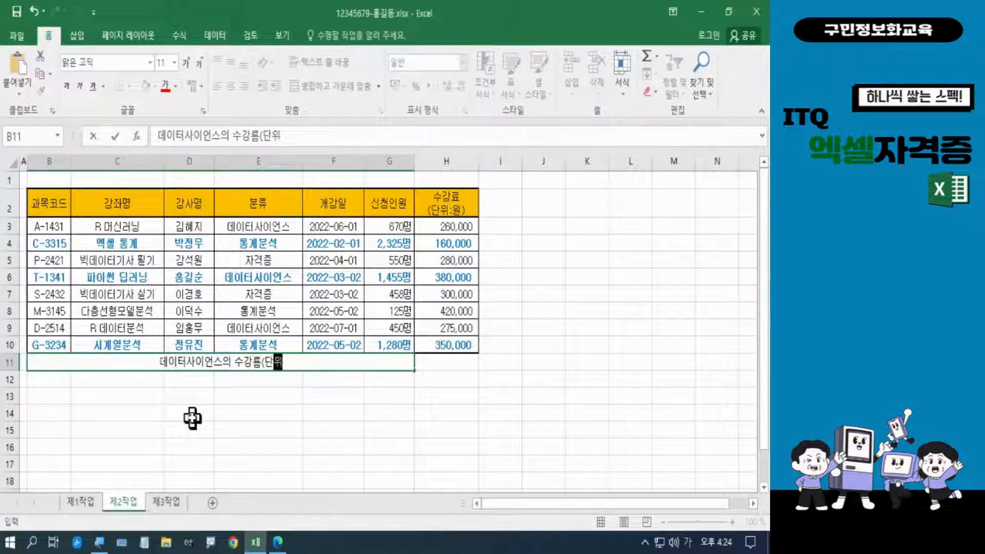
text(:원))
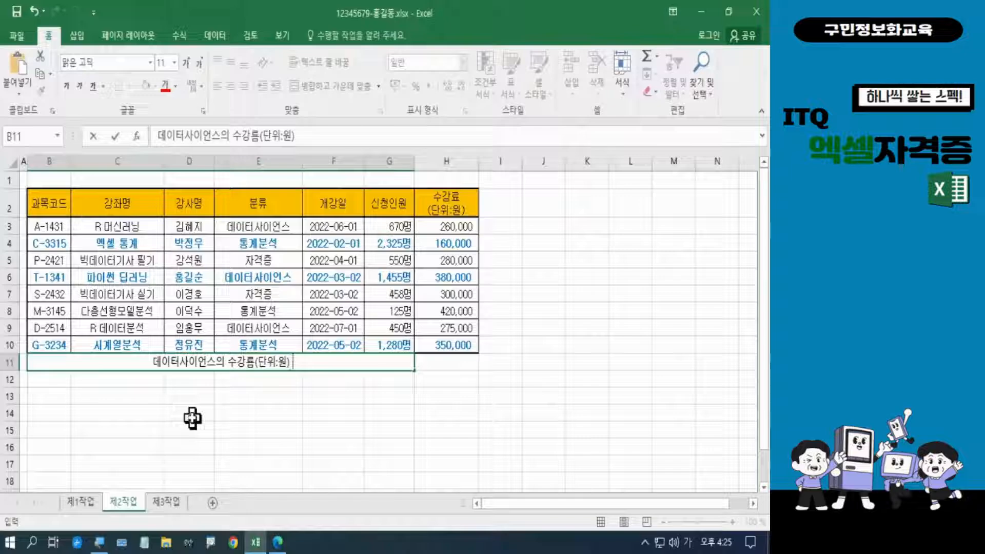
text(평균)
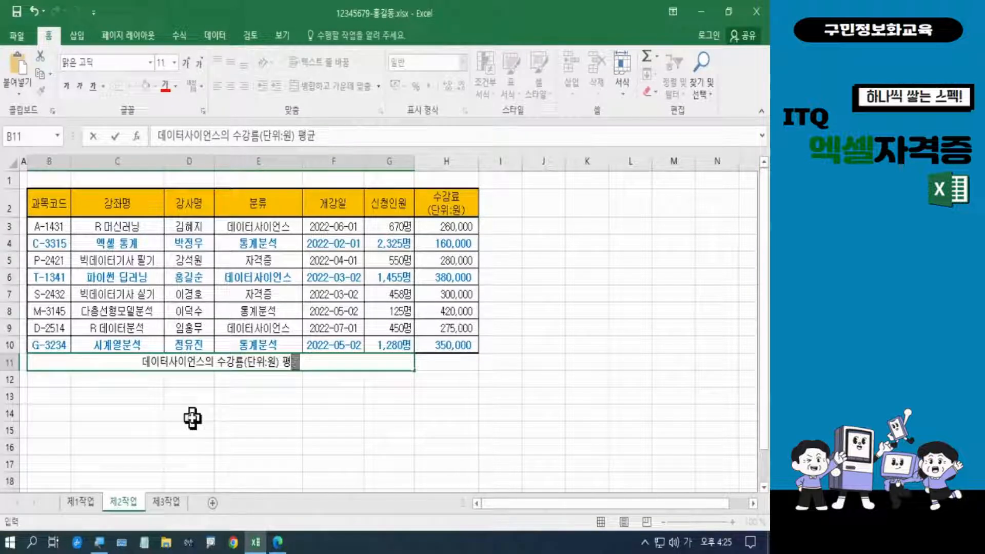
key(Return)
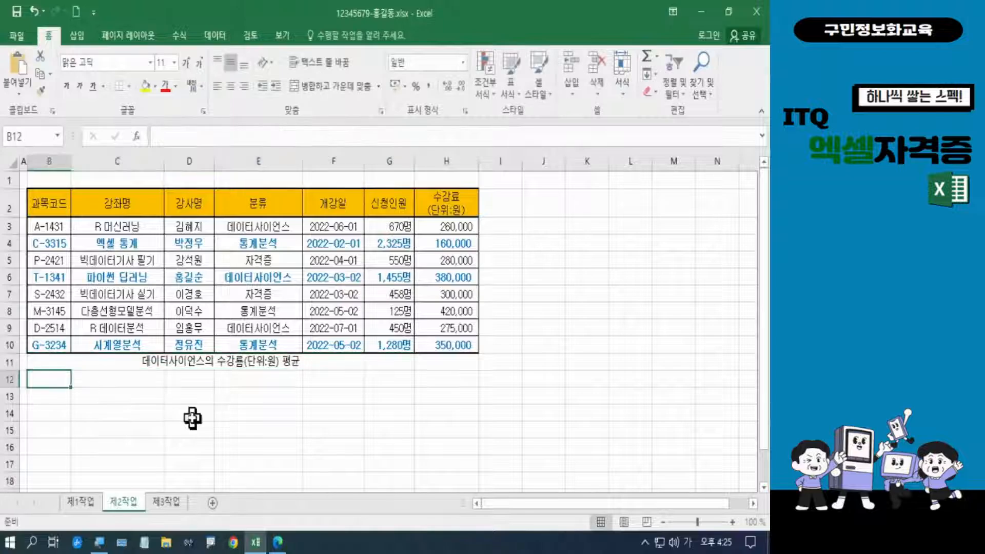
Correct the misspelled fee word in the merged B11 label so that it reads 수강료.
click(732, 521)
click(732, 522)
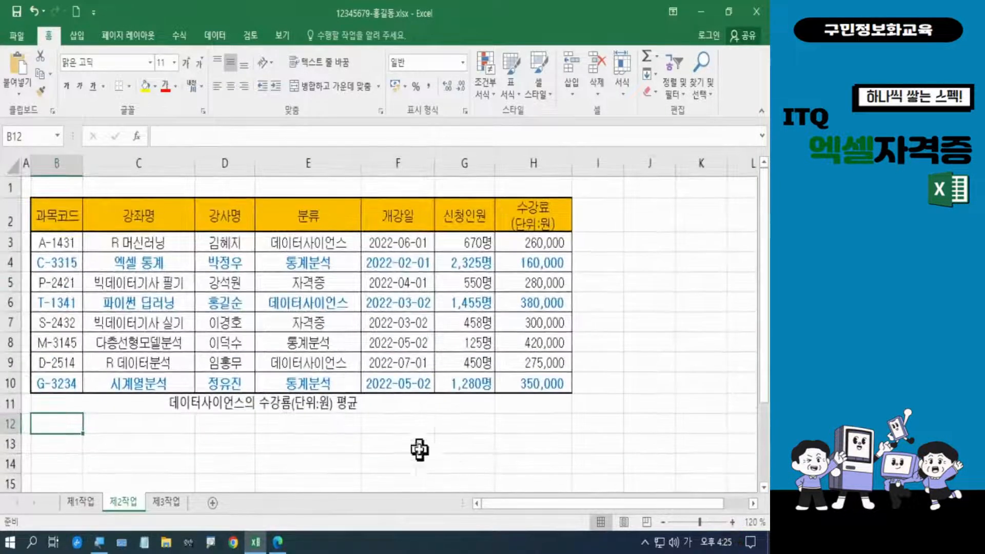
click(308, 405)
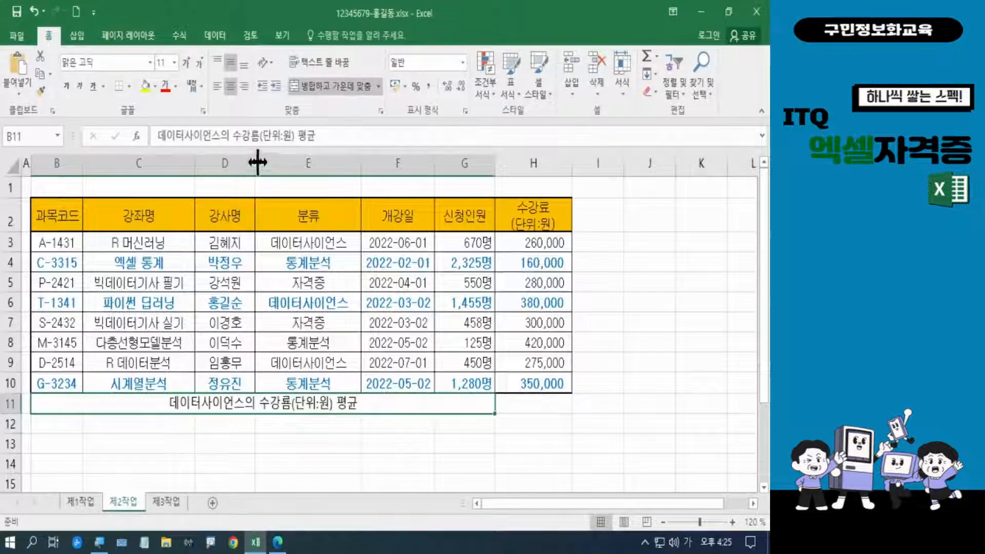
click(257, 136)
key(BackSpace)
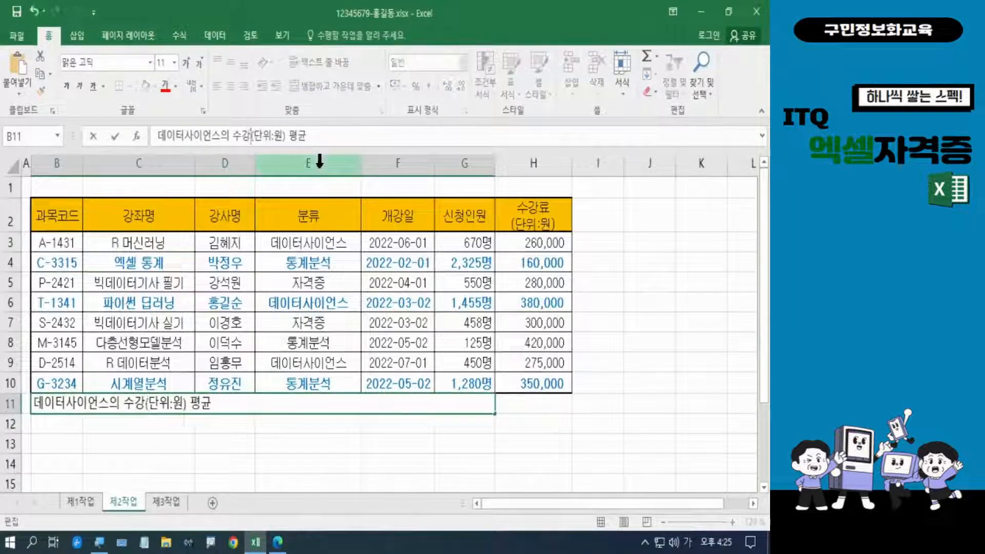
text(료)
key(Return)
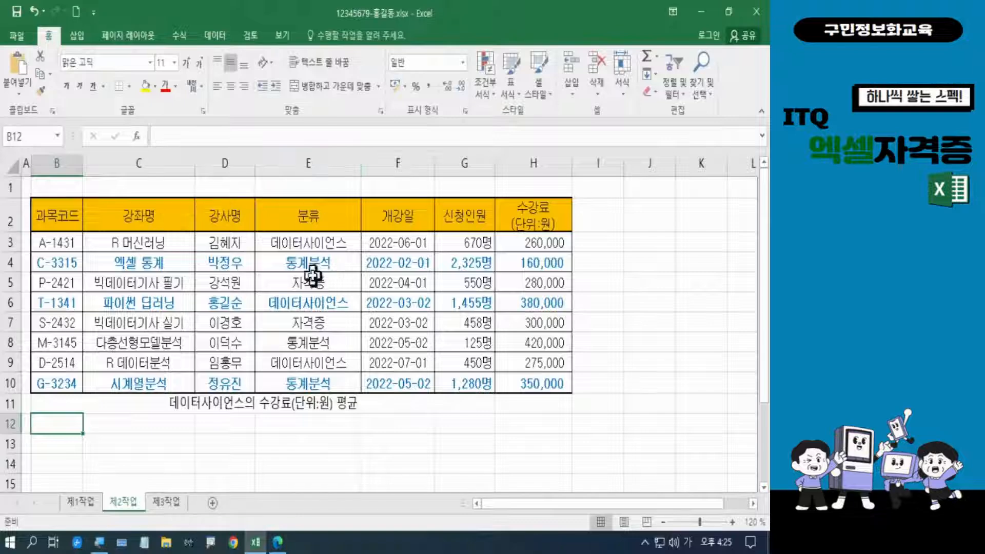
click(300, 404)
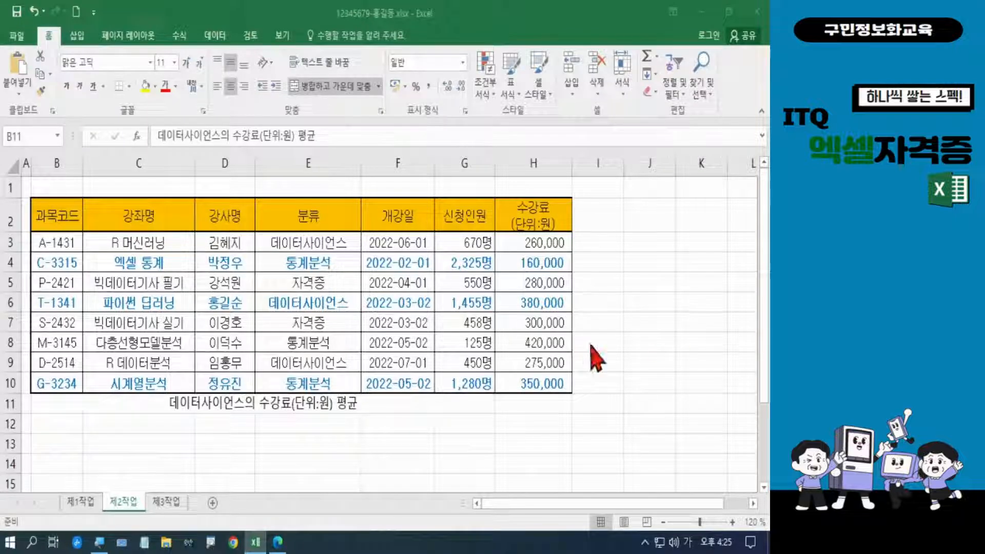
click(514, 403)
click(515, 403)
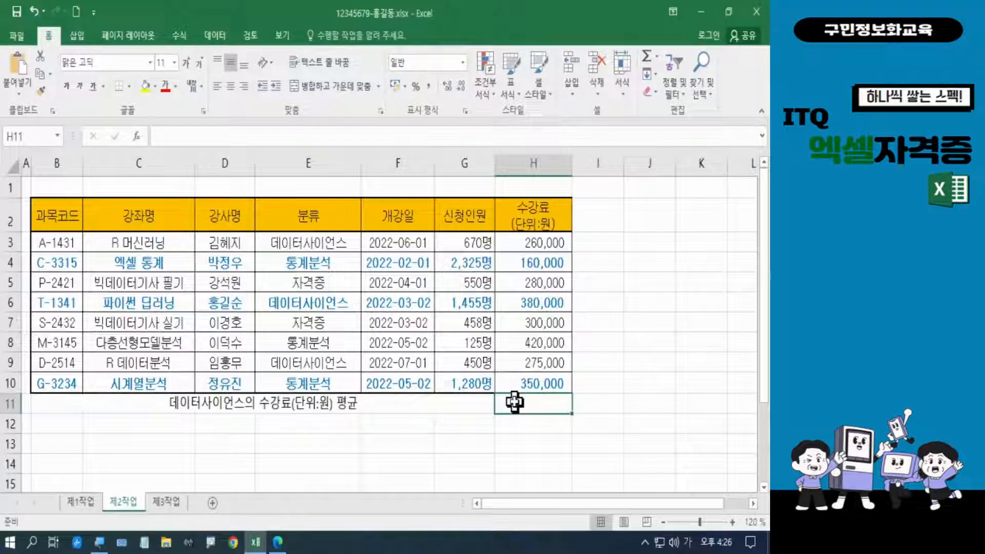
key(ctrl)
key(ctrl)
key(ctrl)
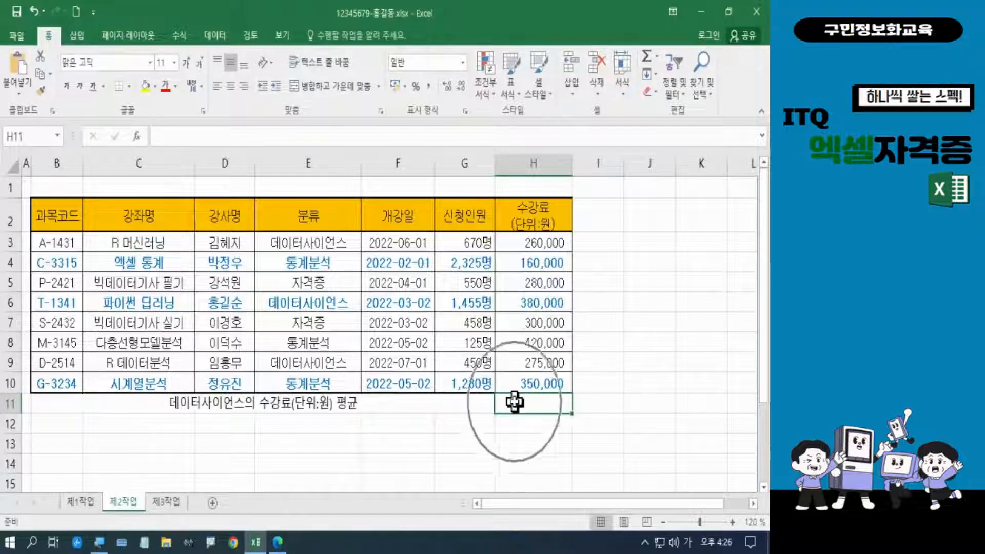
key(ctrl)
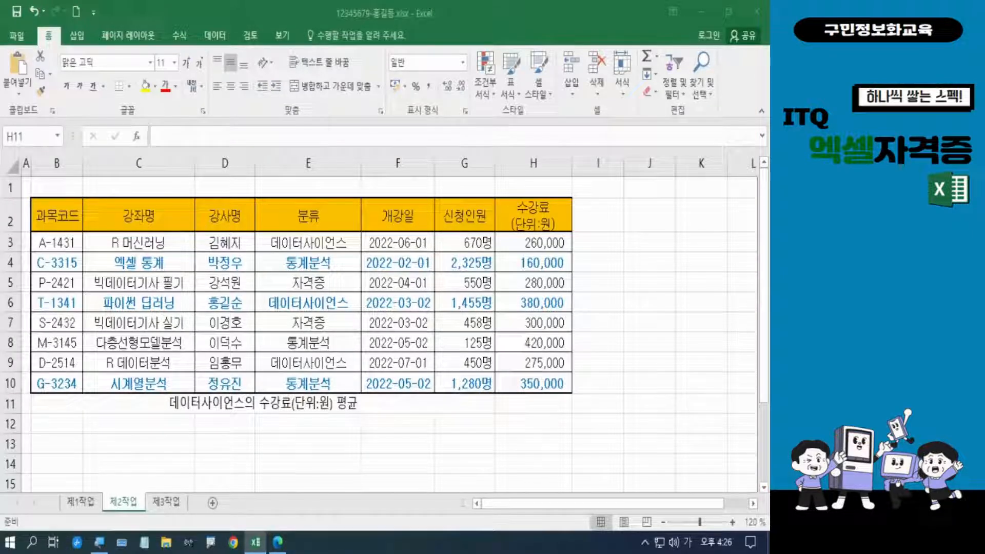
Start a DAVERAGE formula in cell H11 with the table range B2:H10 as its database.
click(513, 403)
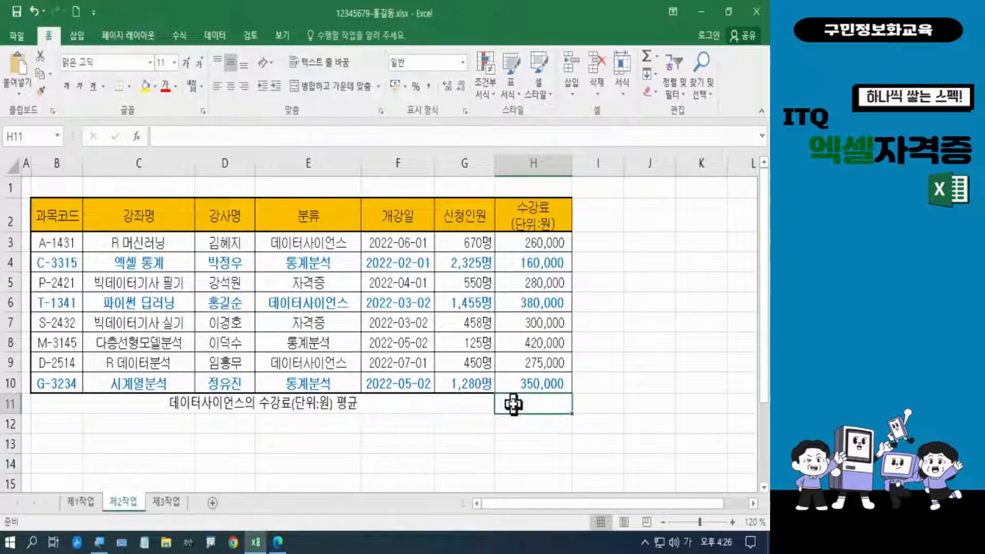
text(=)
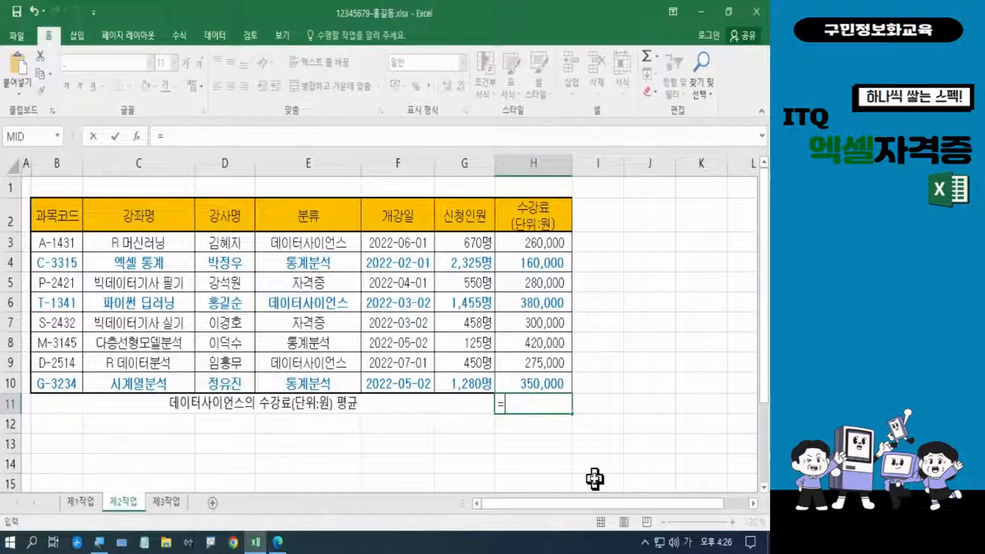
key(Hangul)
text(da)
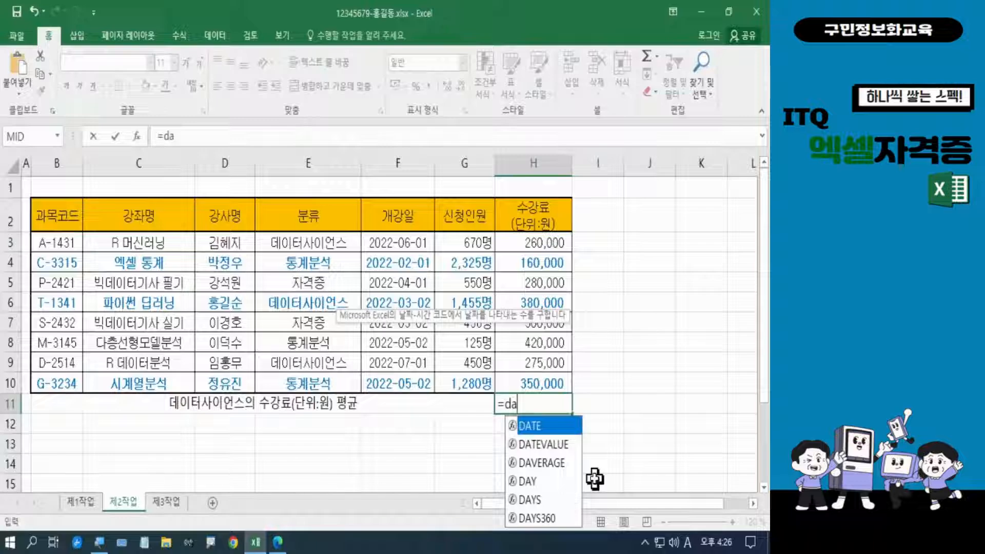
click(554, 468)
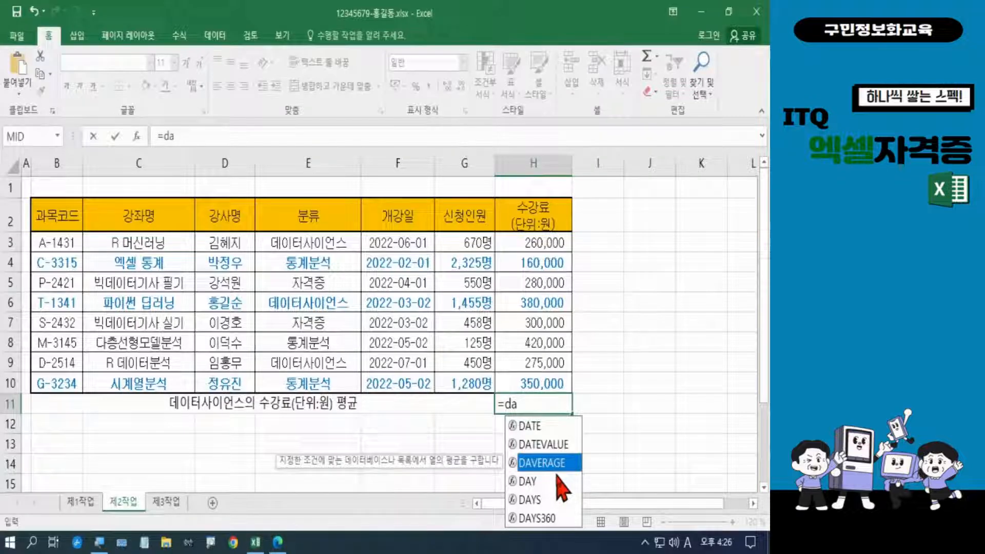
key(Tab)
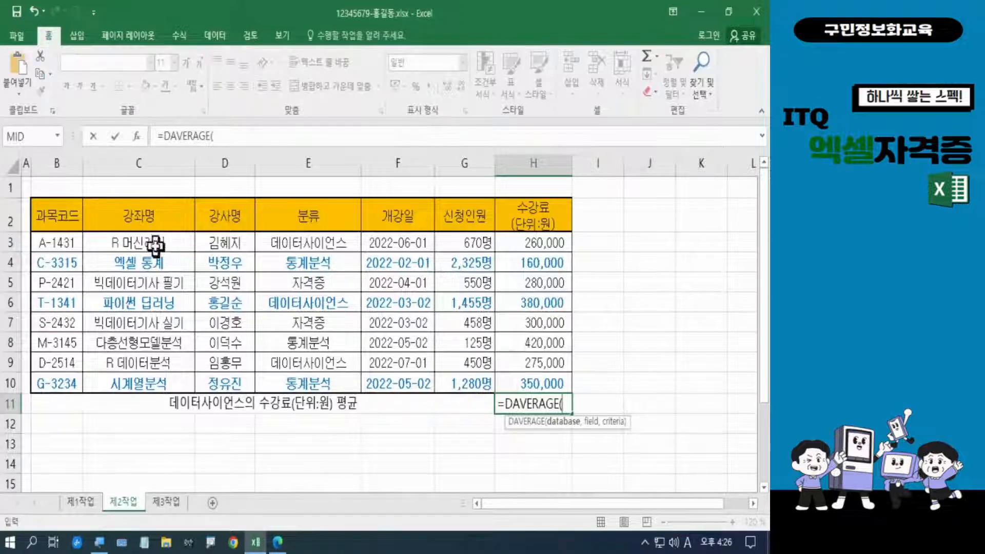
drag(74, 220, 523, 375)
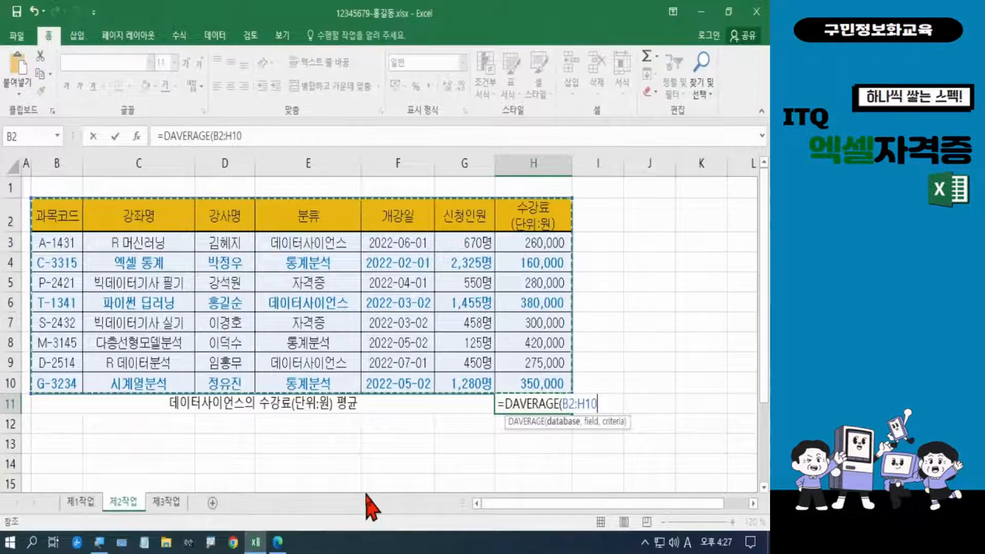
text(,)
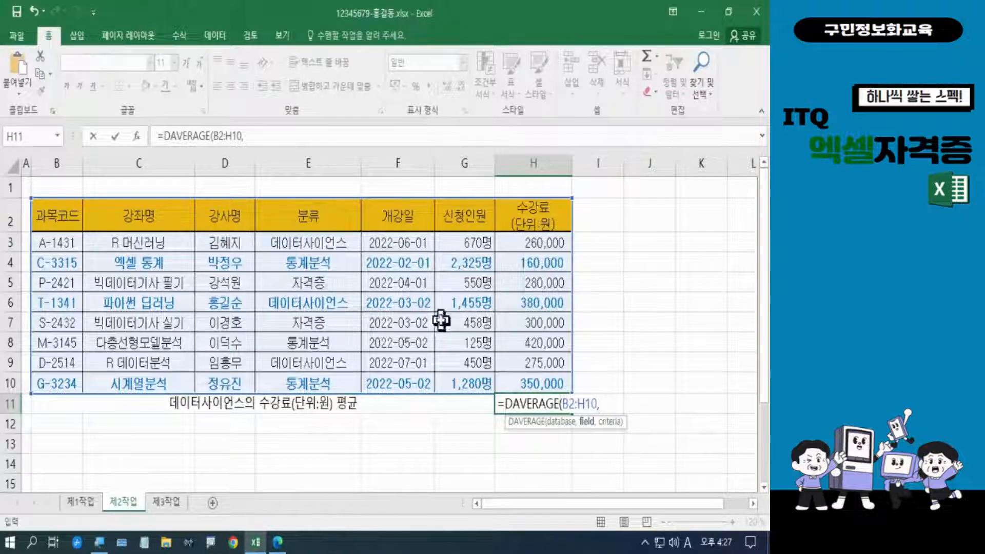
Add the 수강료 header H2 as the field and E2:E3 (분류, 데이터사이언스) as the criteria of the DAVERAGE formula.
click(534, 220)
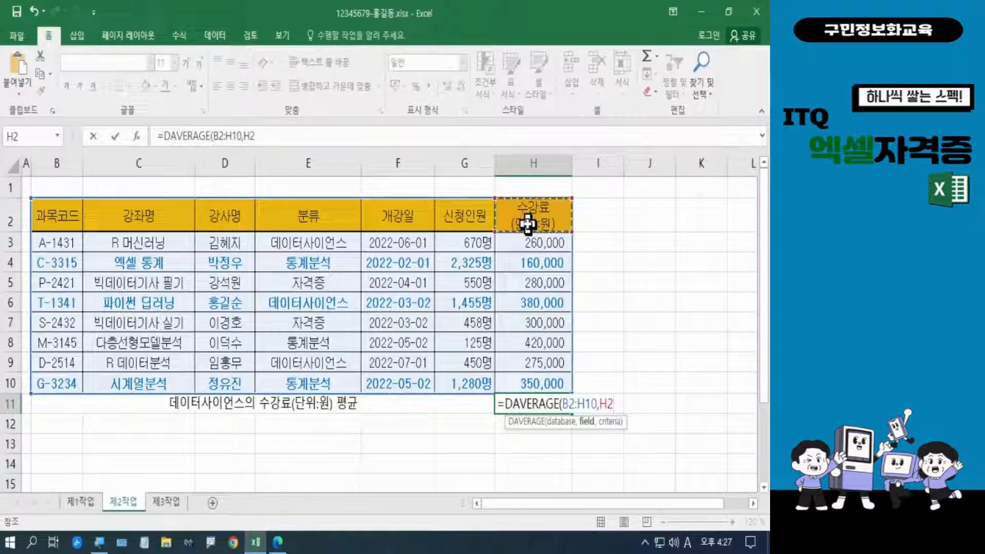
text(,)
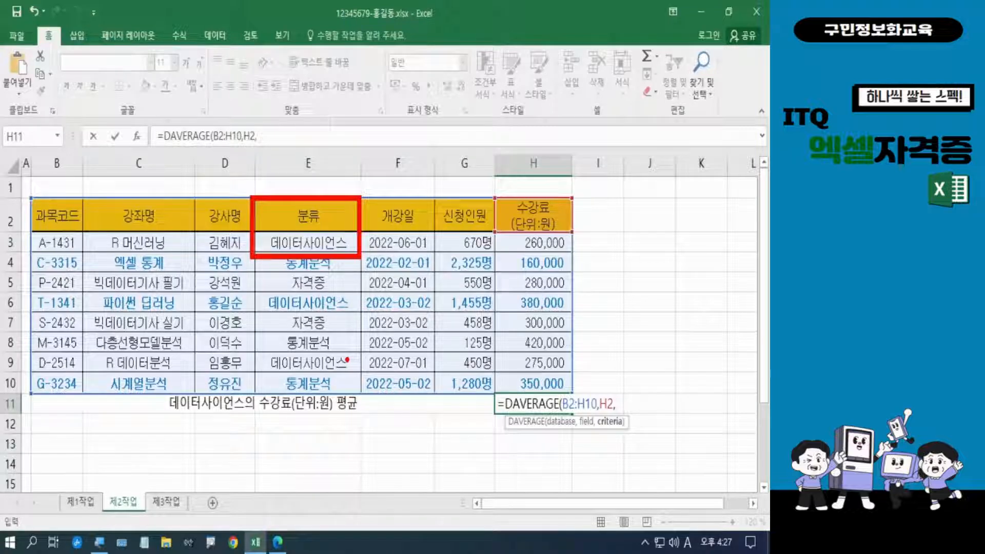
key(Escape)
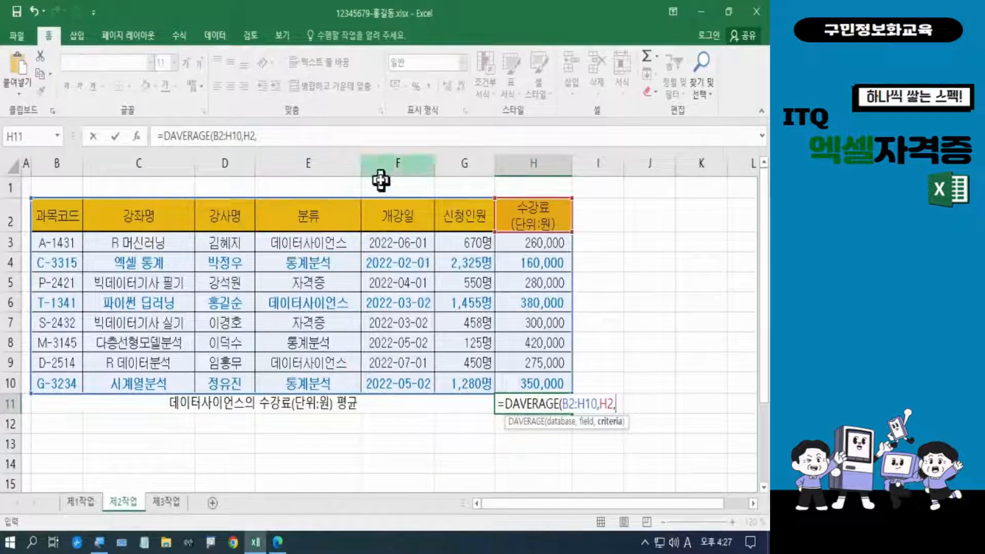
drag(334, 214, 333, 243)
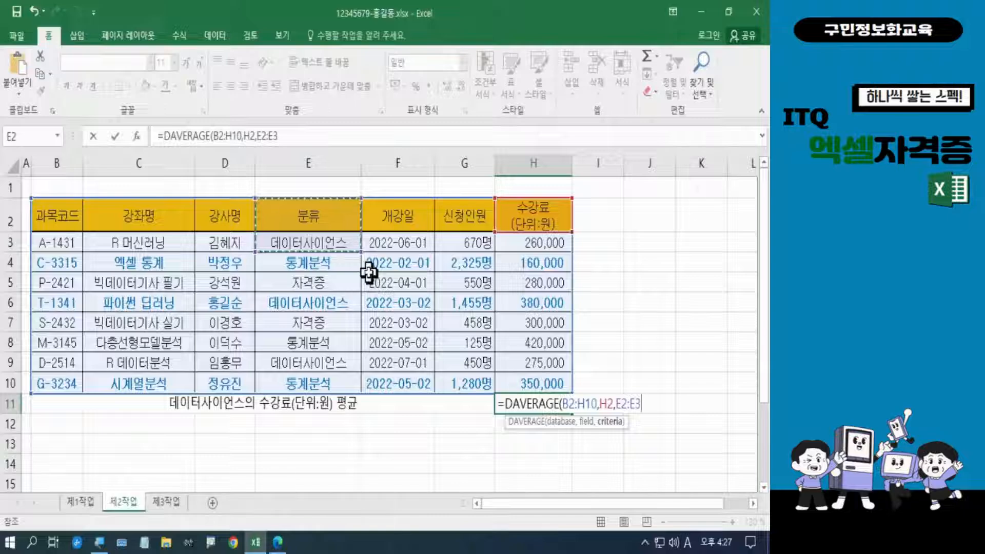
Complete the H11 average formula as =DAVERAGE(B2:H10,H2,E2:E3).
text())
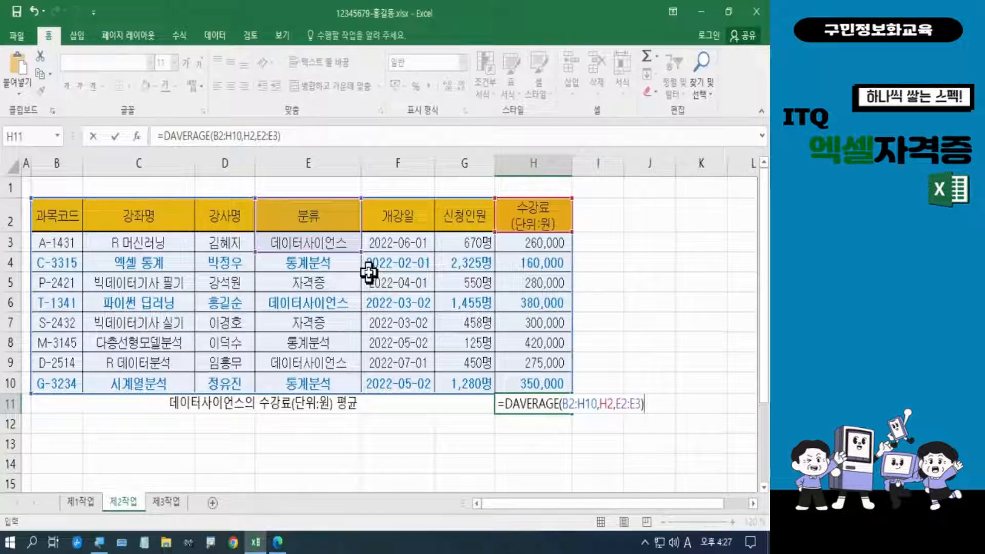
key(Return)
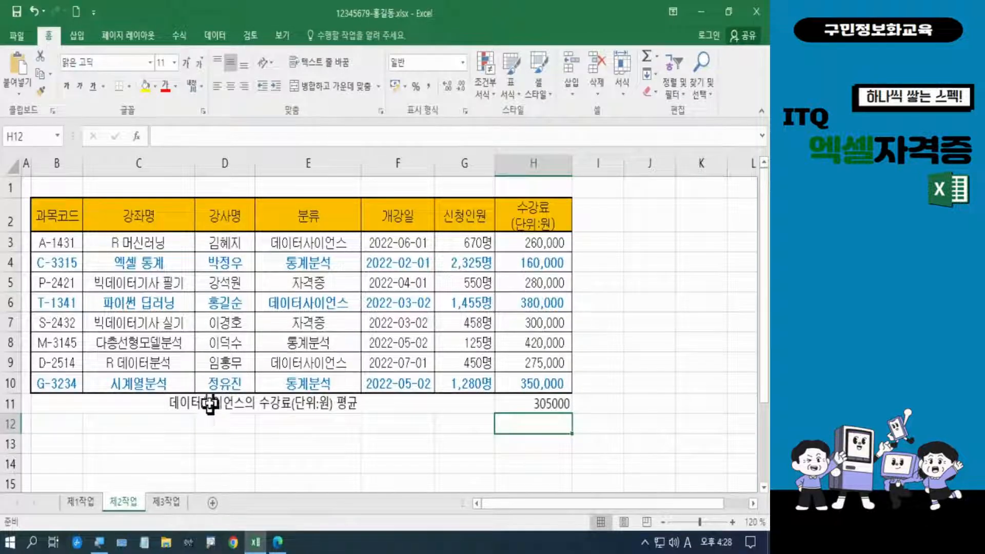
Apply all borders to the average row B11:H11 and format H11 with the comma style.
click(90, 405)
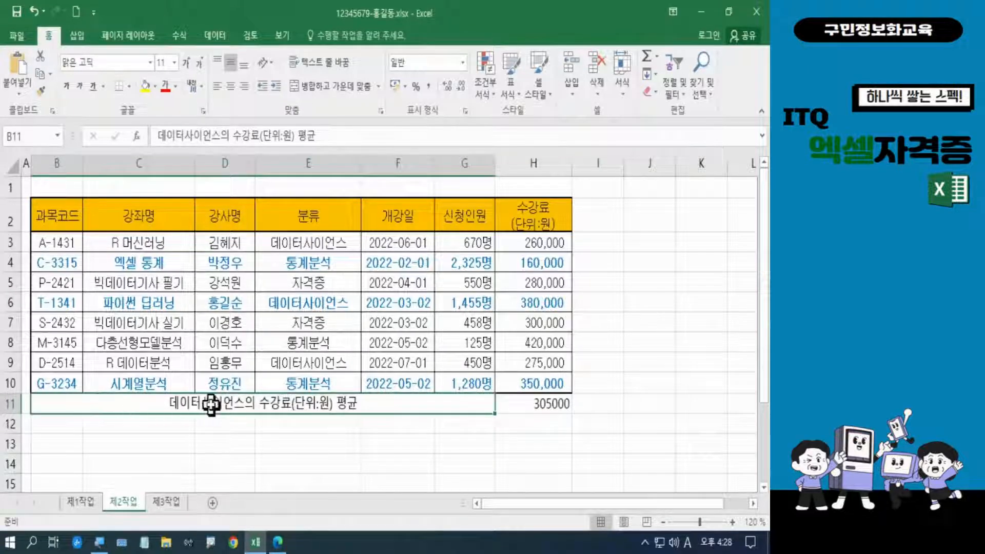
drag(475, 403, 511, 400)
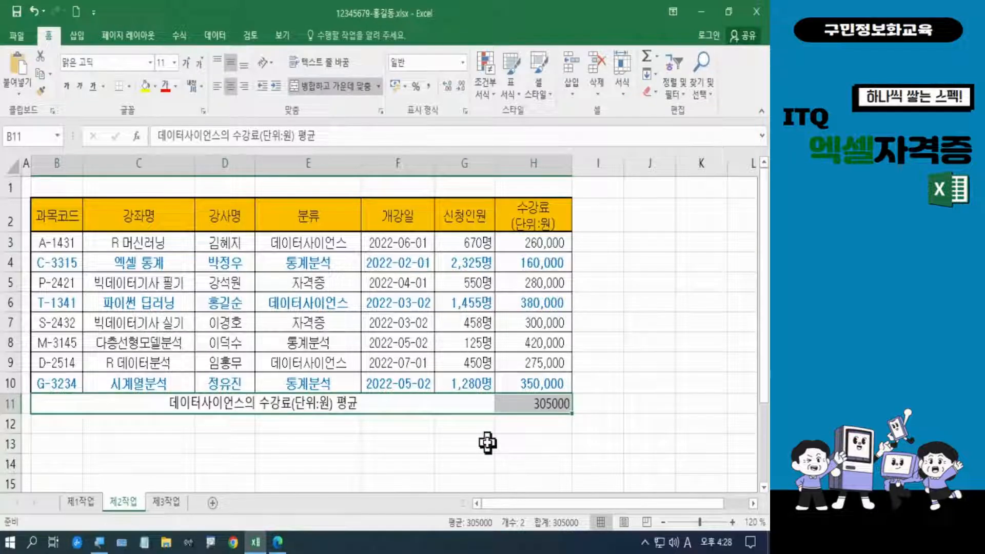
click(130, 87)
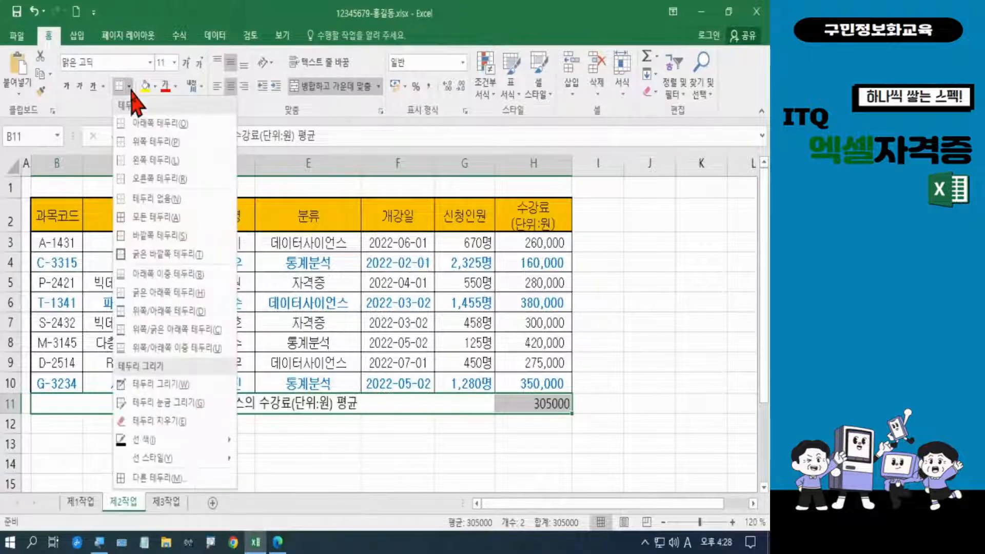
click(145, 220)
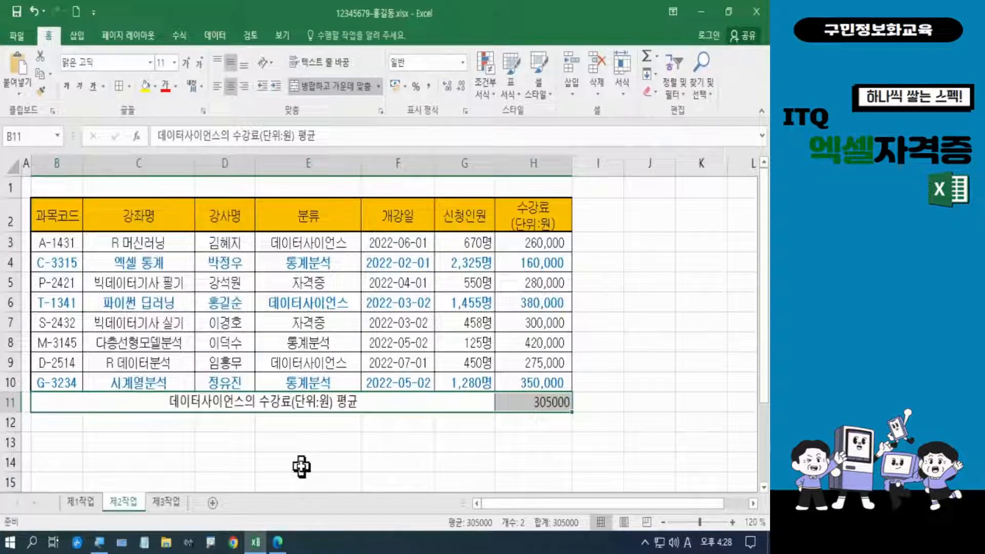
click(524, 401)
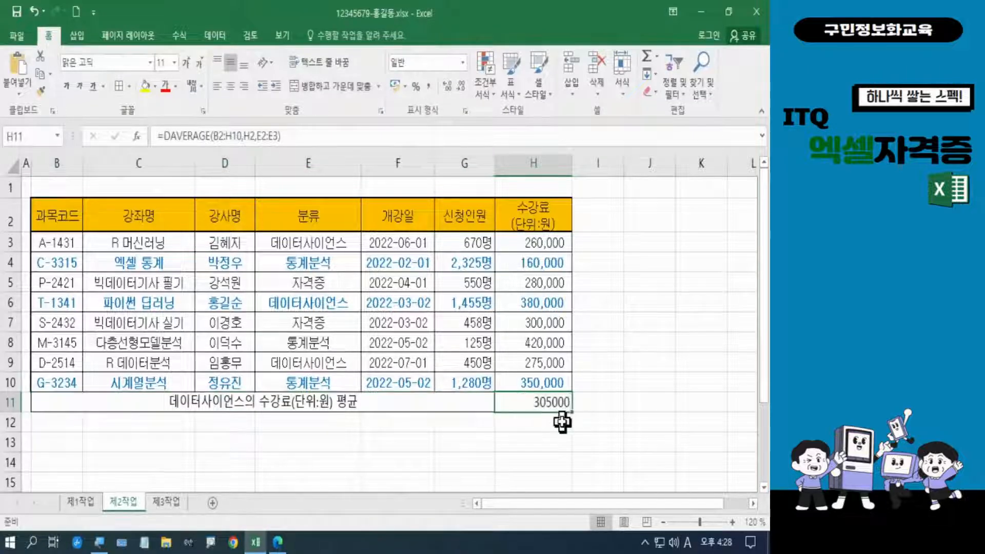
click(429, 86)
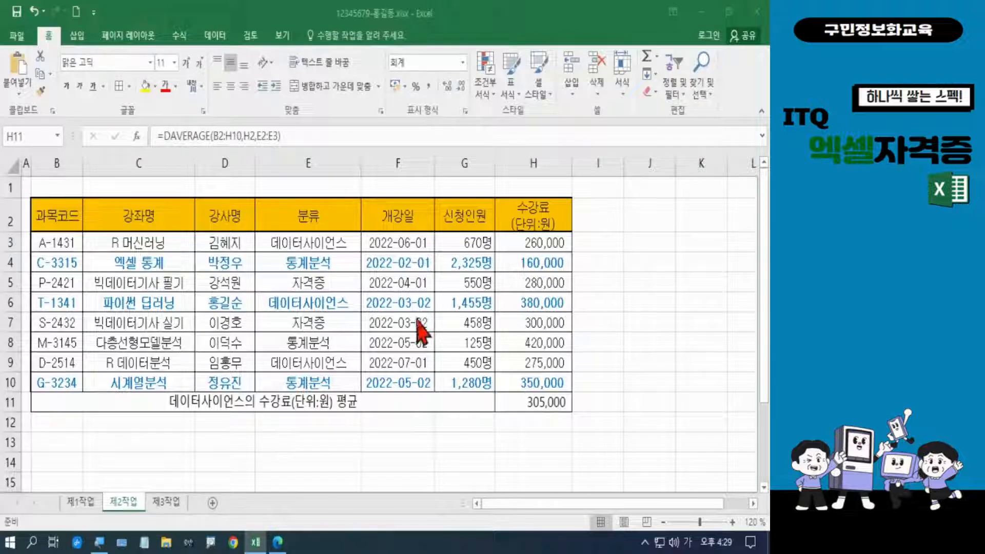
click(137, 240)
click(137, 240)
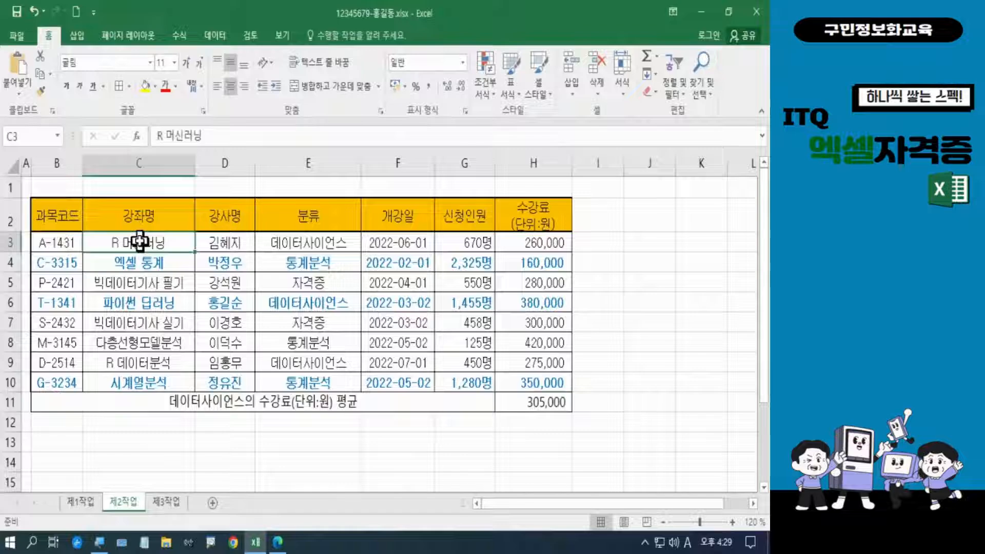
click(512, 244)
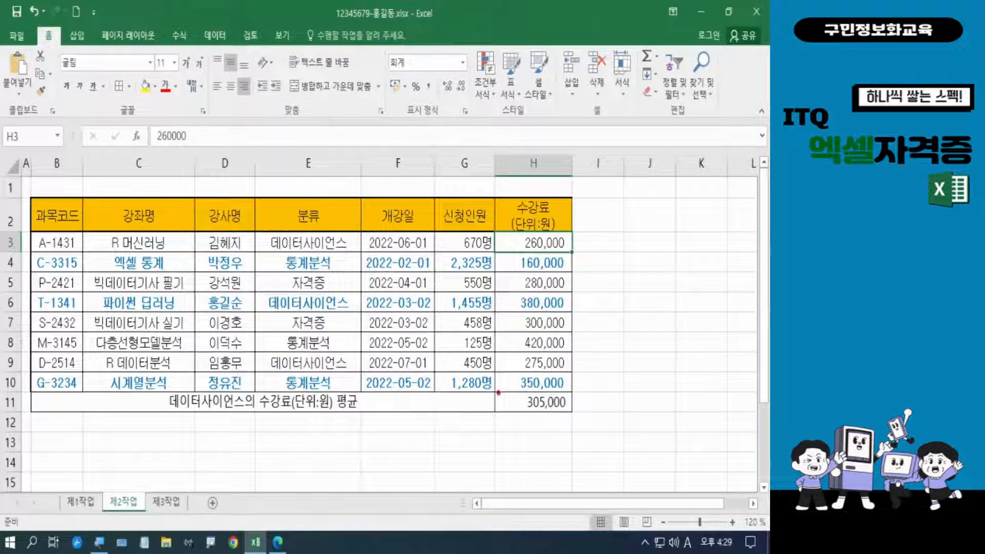
drag(499, 393, 586, 418)
mouse_move(615, 383)
mouse_down()
mouse_move(625, 404)
mouse_move(603, 411)
mouse_move(634, 409)
mouse_move(659, 388)
mouse_up()
mouse_move(669, 391)
mouse_down()
mouse_move(689, 414)
mouse_move(689, 402)
mouse_up()
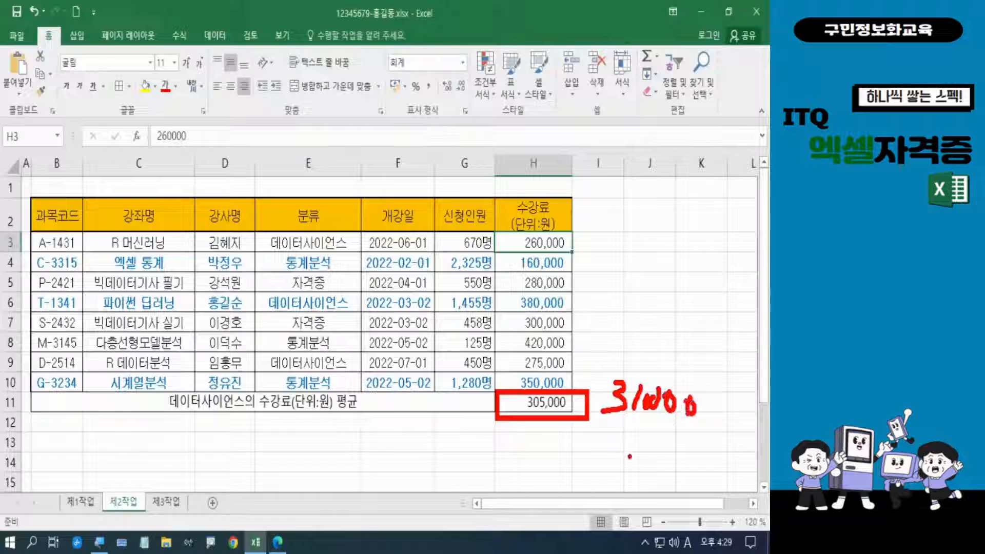
mouse_move(563, 231)
mouse_down()
mouse_move(555, 263)
mouse_move(511, 237)
mouse_move(577, 235)
mouse_move(579, 251)
mouse_up()
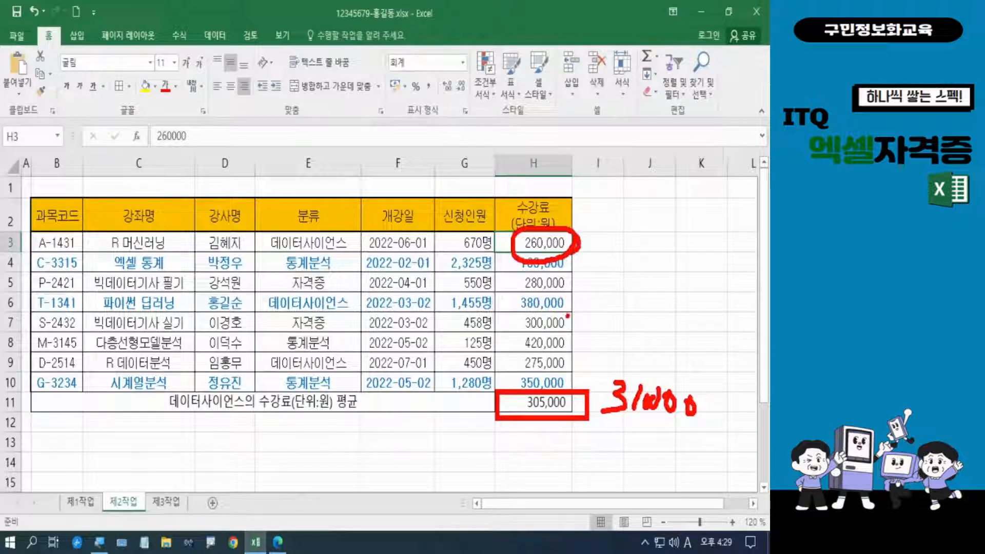
mouse_move(580, 207)
mouse_down()
mouse_move(583, 219)
mouse_move(602, 203)
mouse_up()
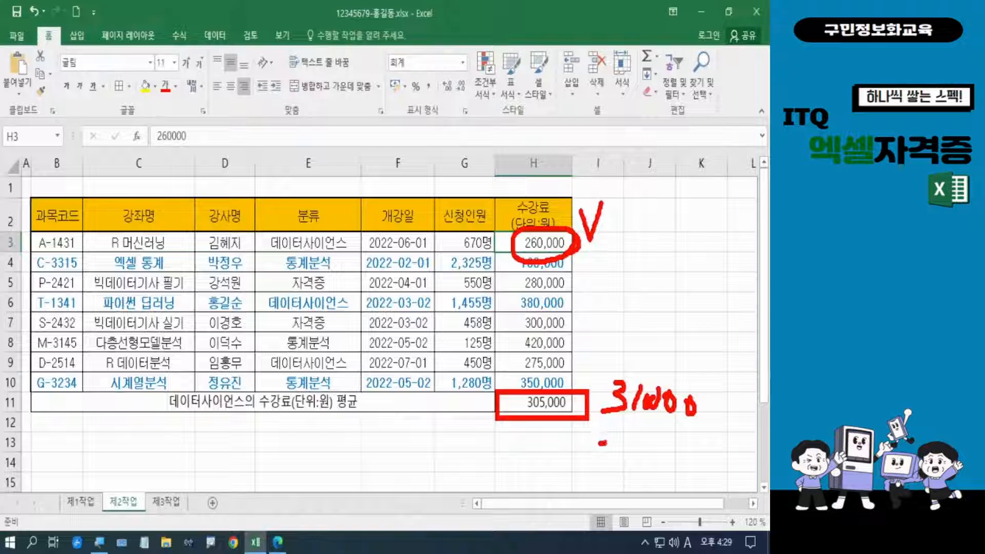
drag(603, 442, 698, 440)
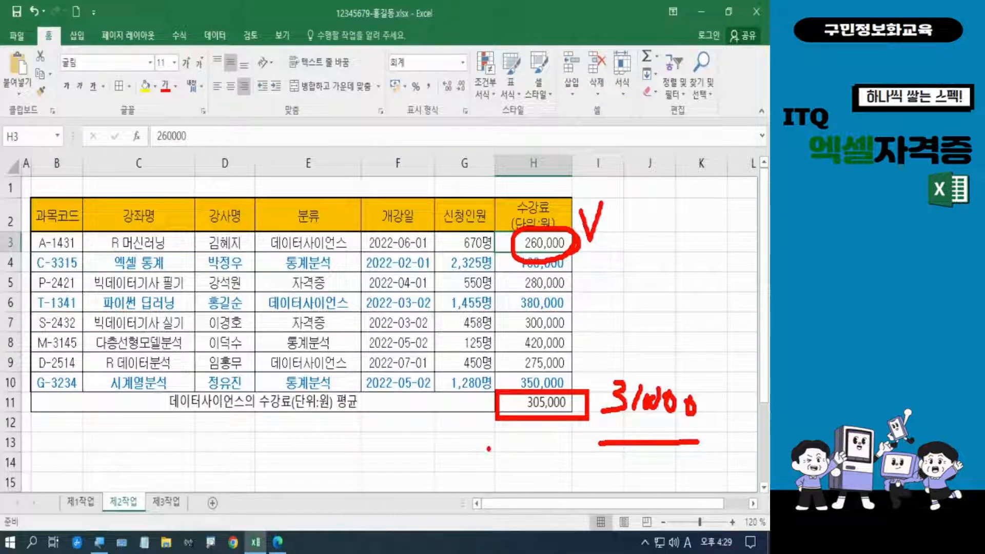
key(Escape)
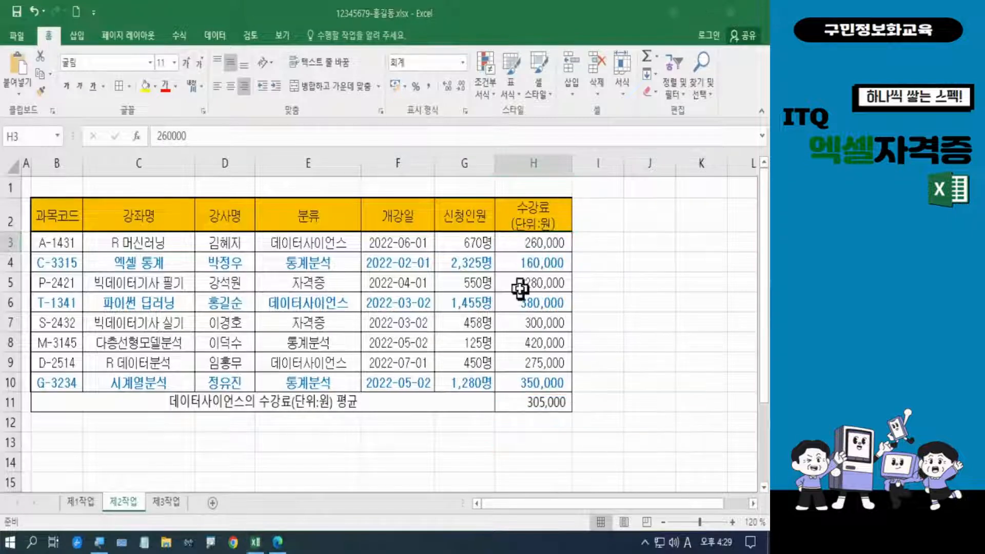
Run Goal Seek on H11 with a target value of 310000 by changing cell H3, and keep the solution.
click(536, 405)
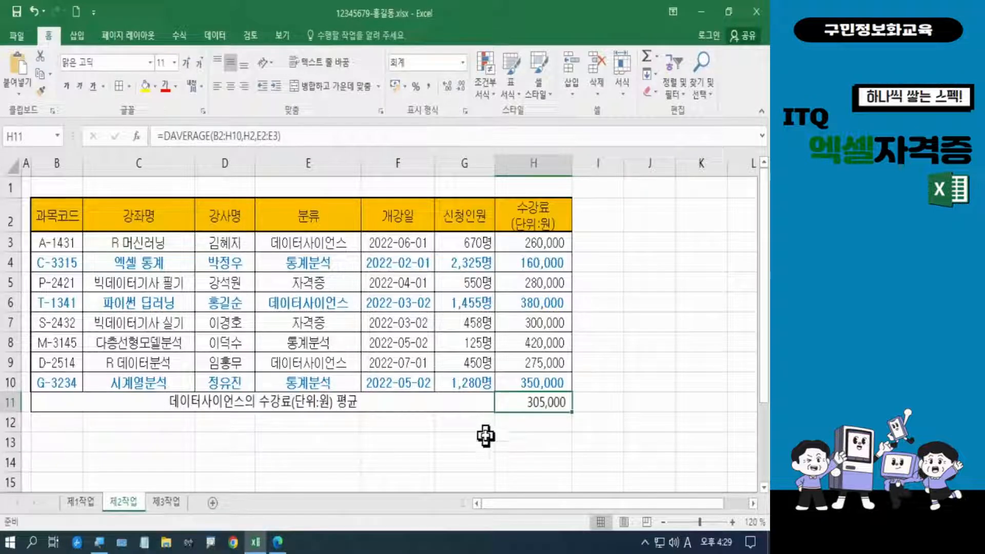
click(216, 36)
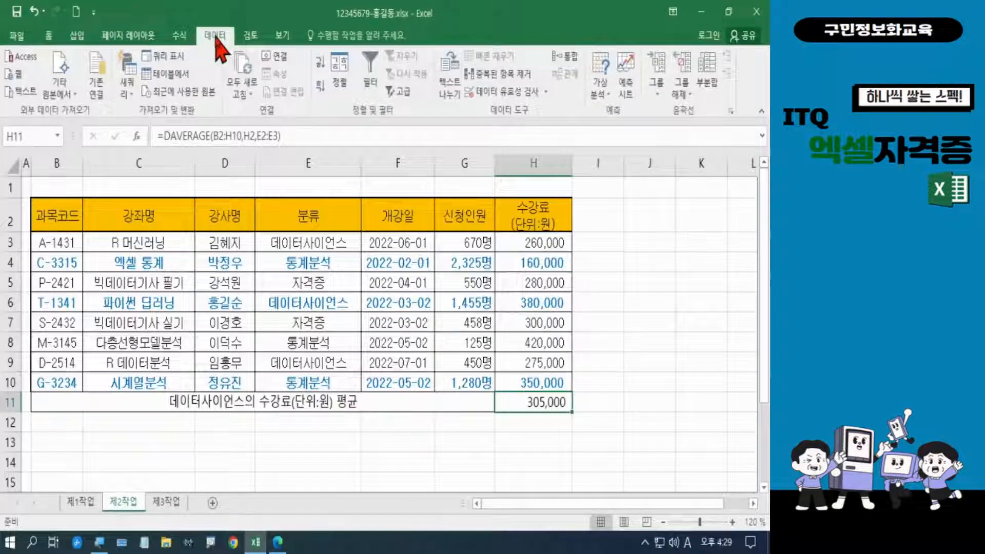
click(602, 101)
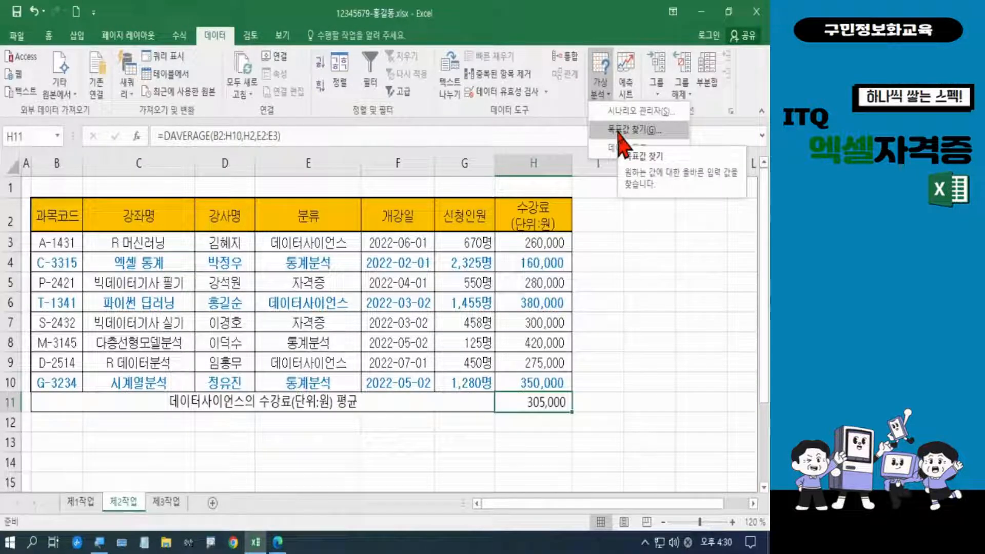
click(619, 133)
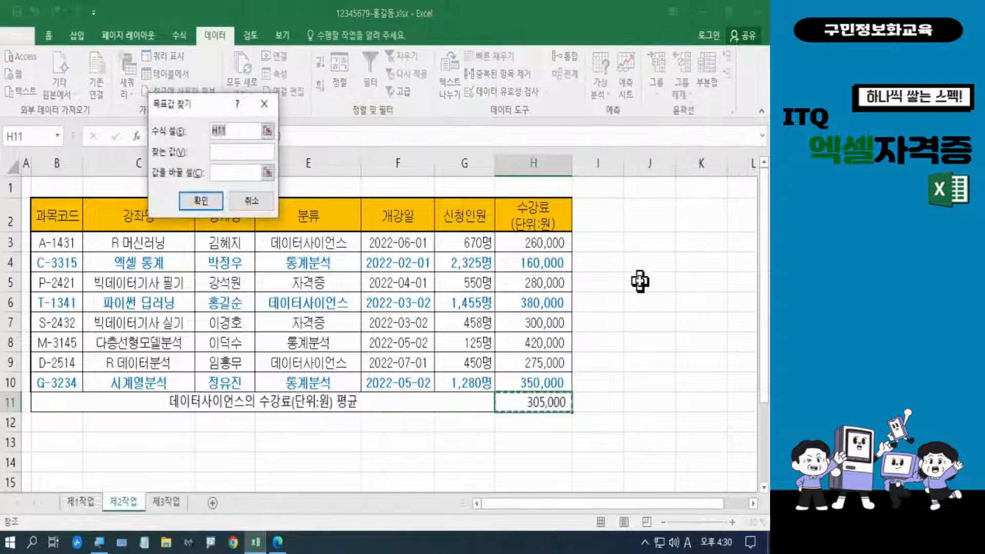
click(227, 152)
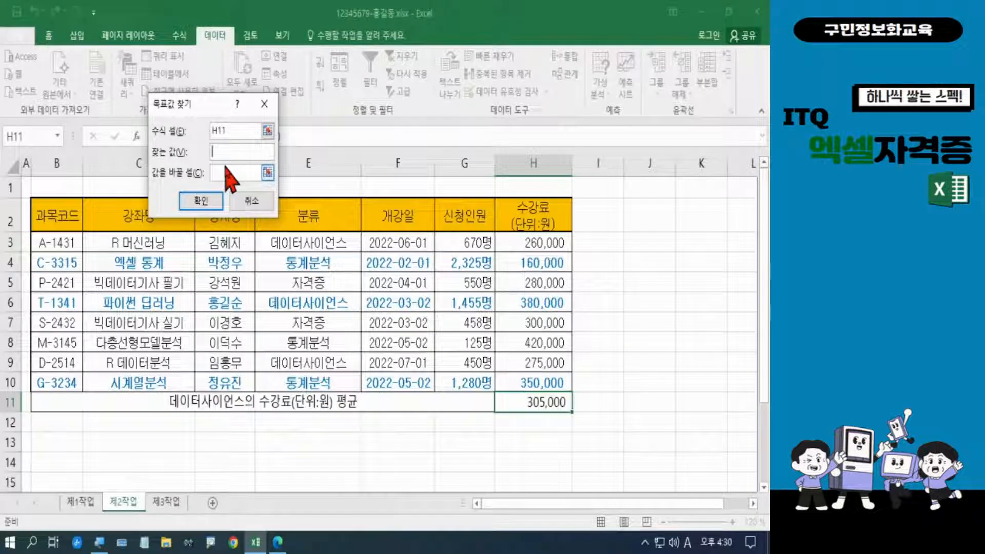
text(10000)
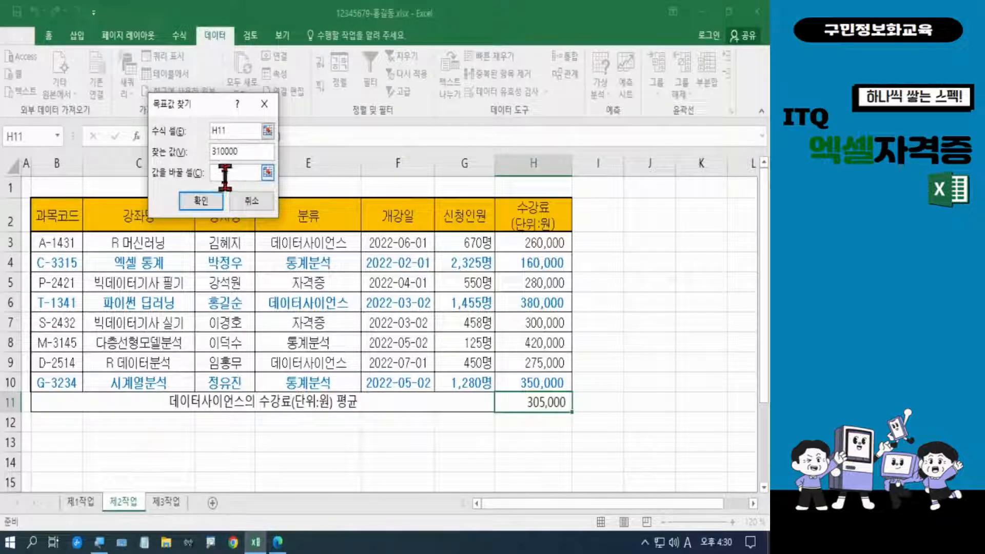
click(225, 177)
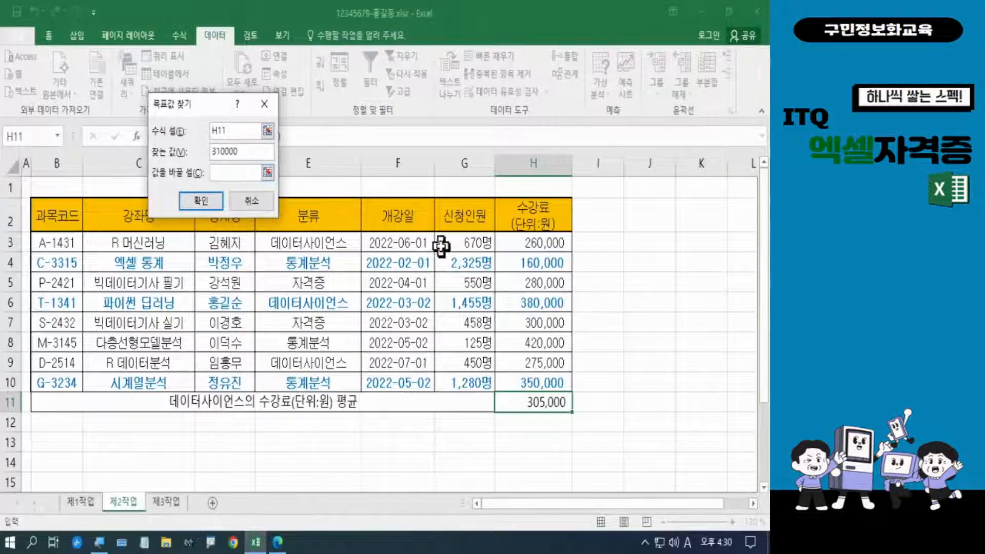
click(534, 243)
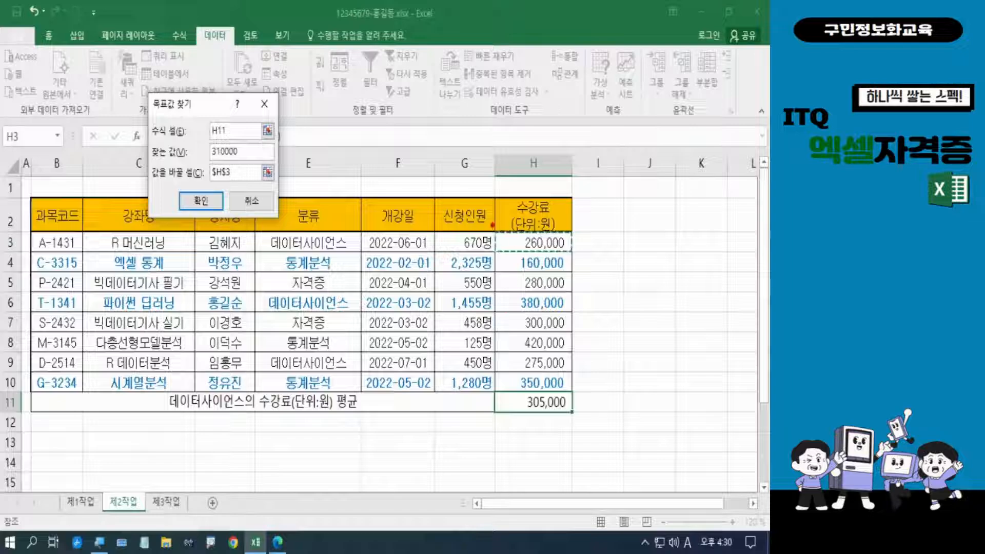
mouse_move(492, 225)
mouse_down()
mouse_move(519, 244)
mouse_move(583, 255)
mouse_up()
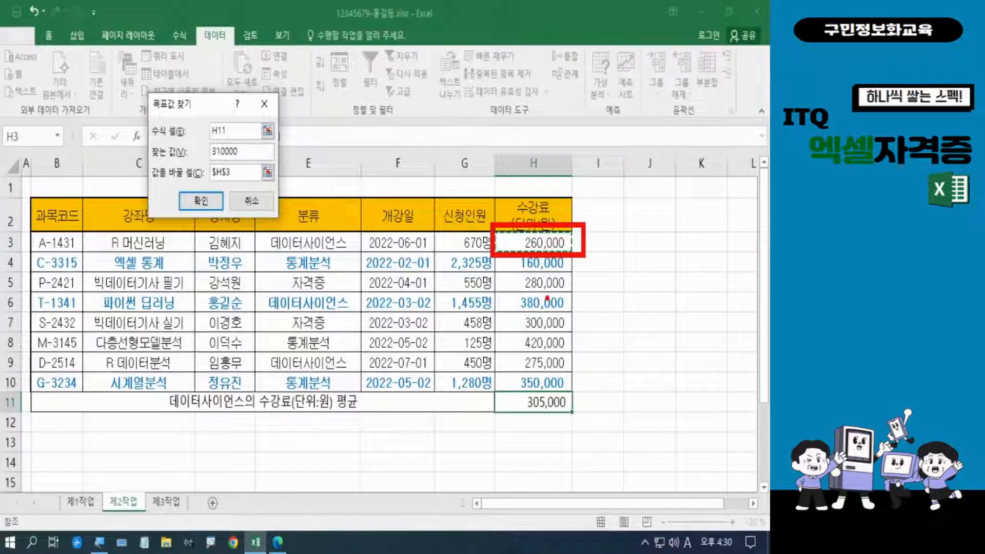
mouse_move(594, 401)
mouse_down()
mouse_move(542, 430)
mouse_move(536, 384)
mouse_move(576, 396)
mouse_move(569, 431)
mouse_up()
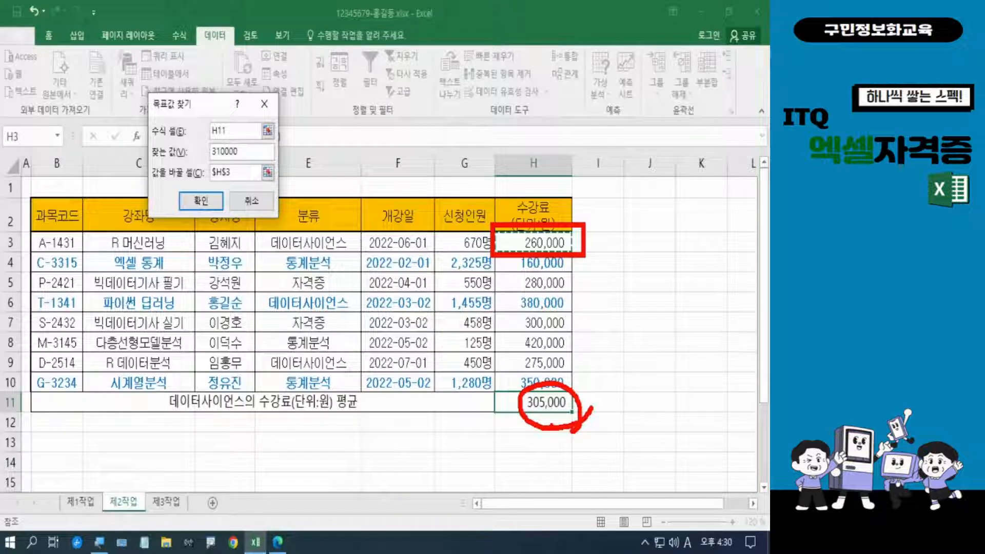
click(201, 200)
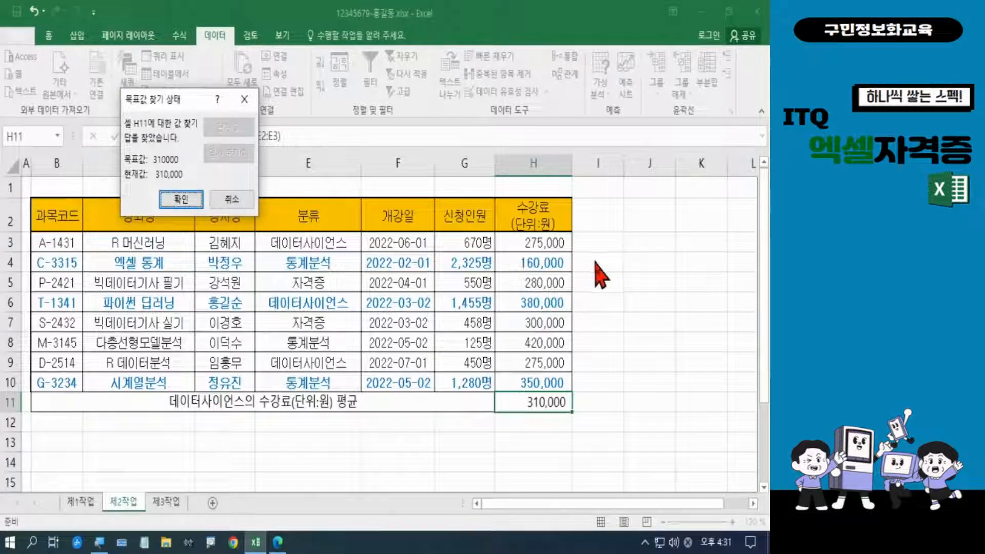
click(181, 199)
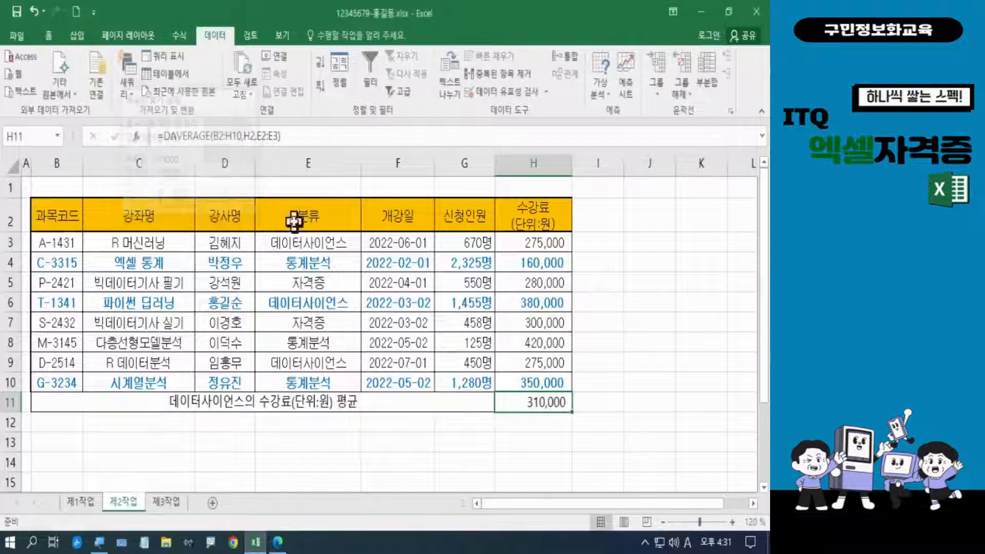
click(560, 243)
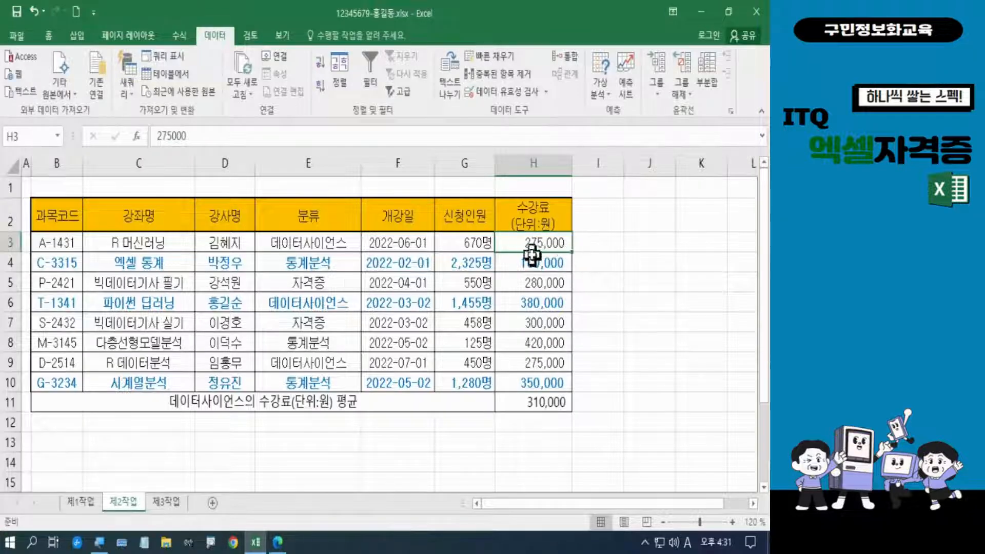
click(545, 404)
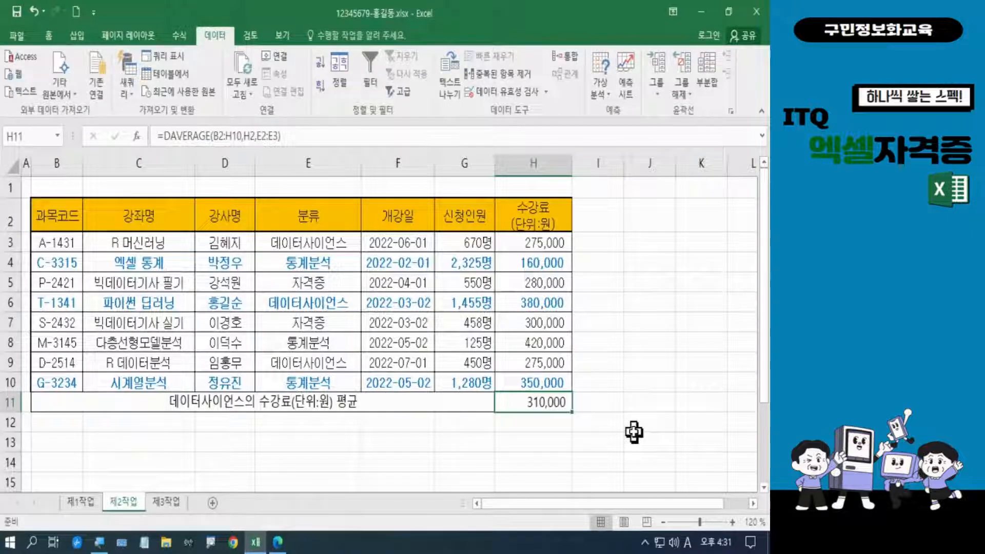
click(635, 430)
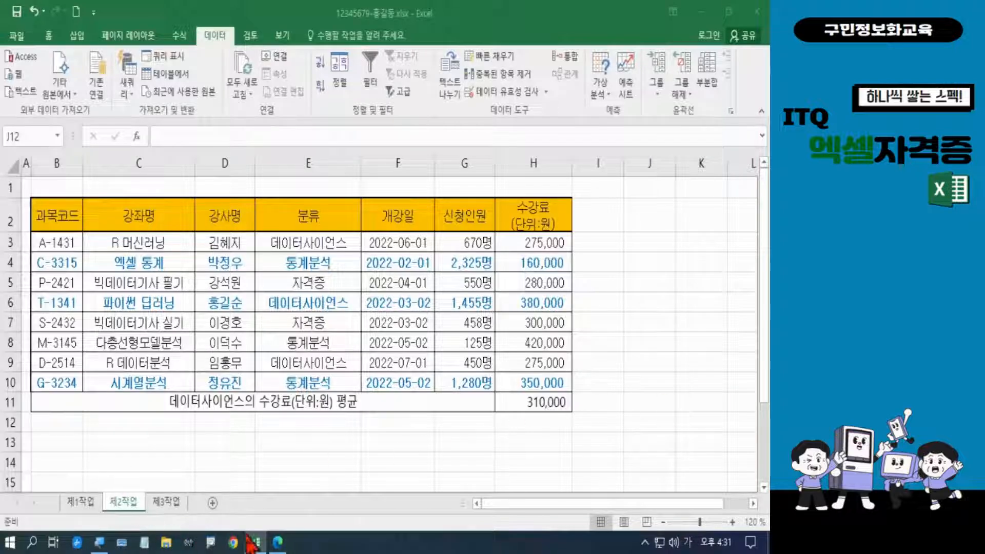
Switch to the exam PDF in Edge and read the advanced filter conditions in task 2, item (2).
click(278, 542)
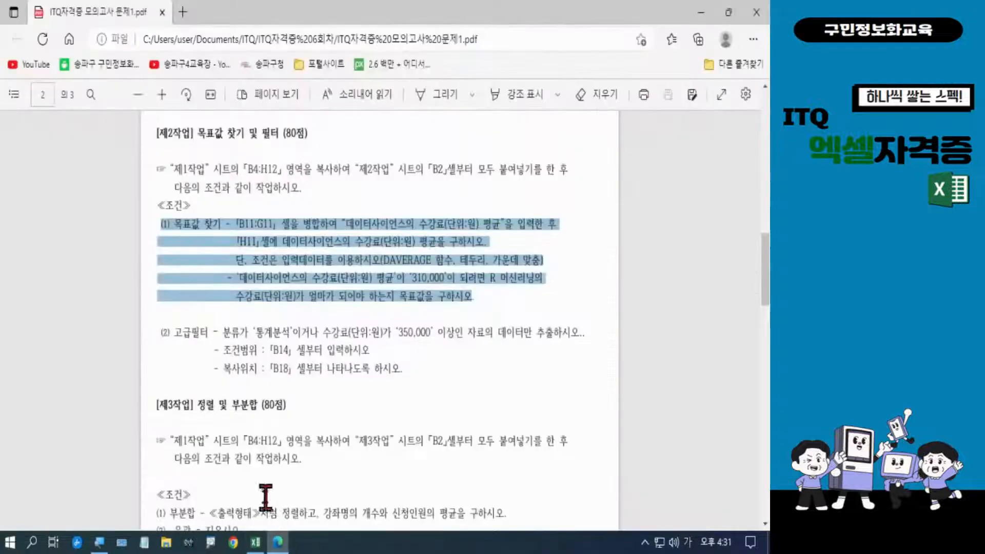
click(163, 335)
drag(163, 335, 411, 380)
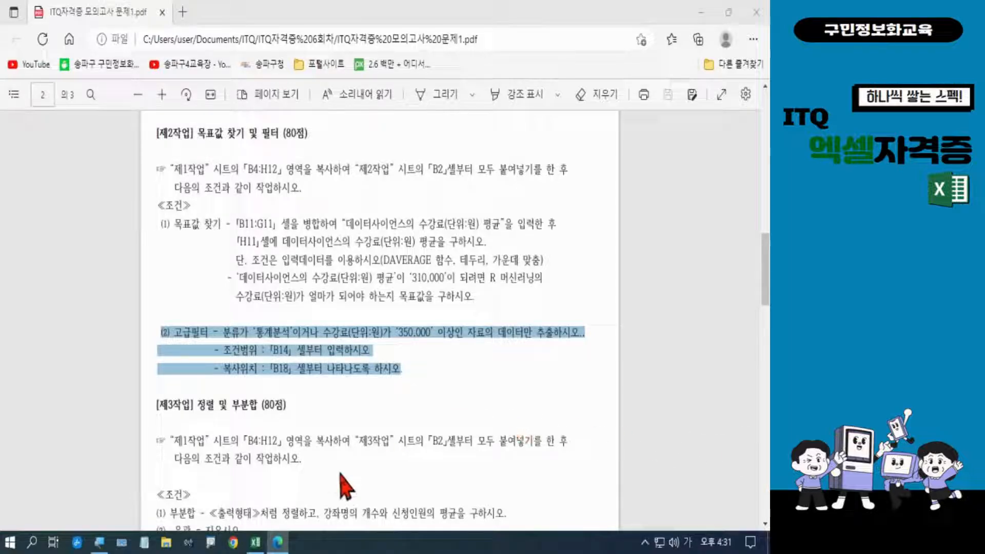
Switch back to Excel and copy the 분류 (E2) and 수강료(단위:원) (H2) headers to B14:C14 on sheet 제2작업.
click(254, 544)
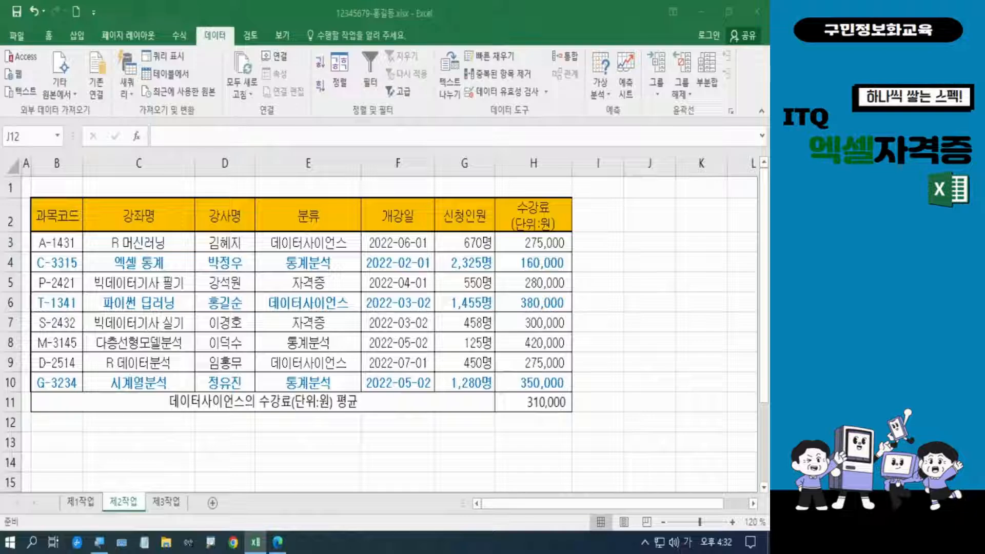
click(51, 462)
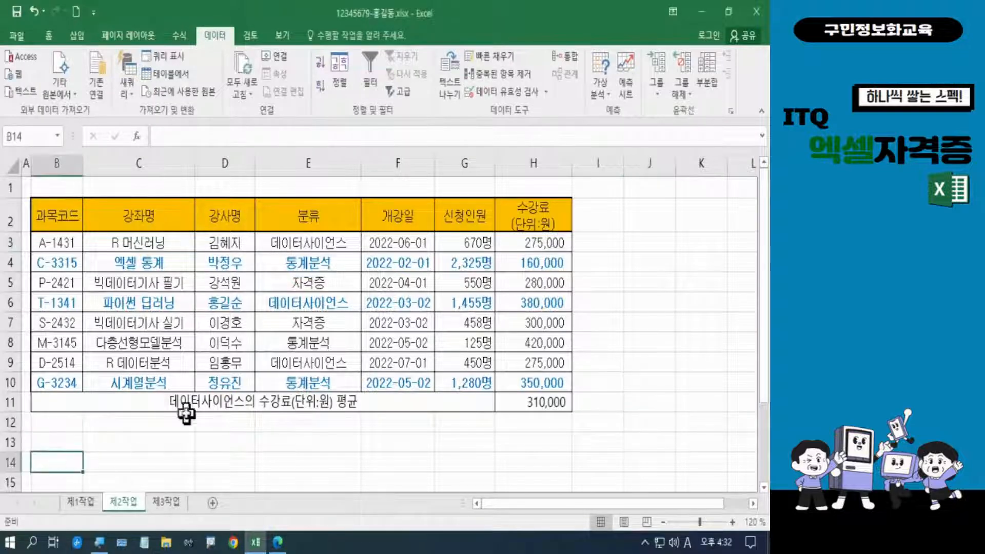
scroll(186, 413, down, 2)
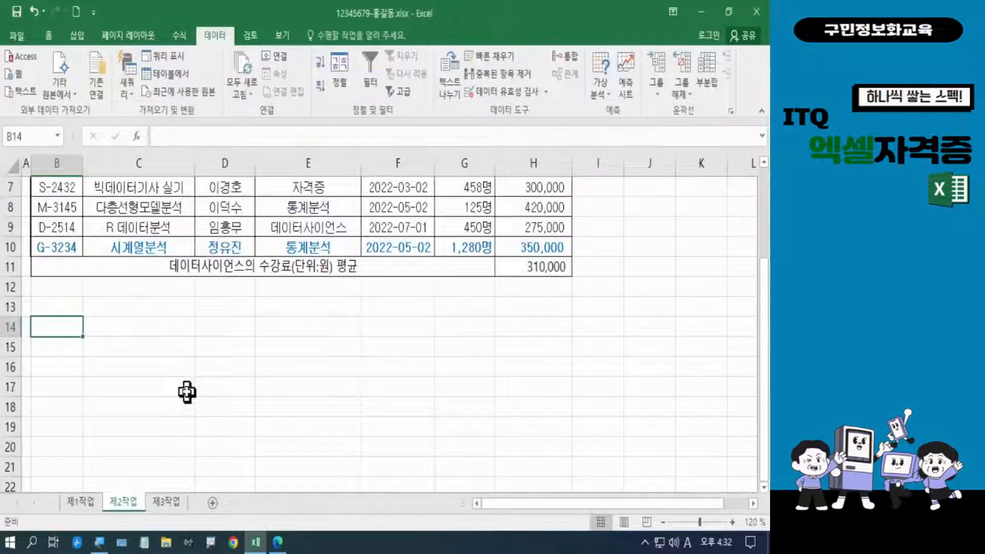
scroll(186, 392, up, 2)
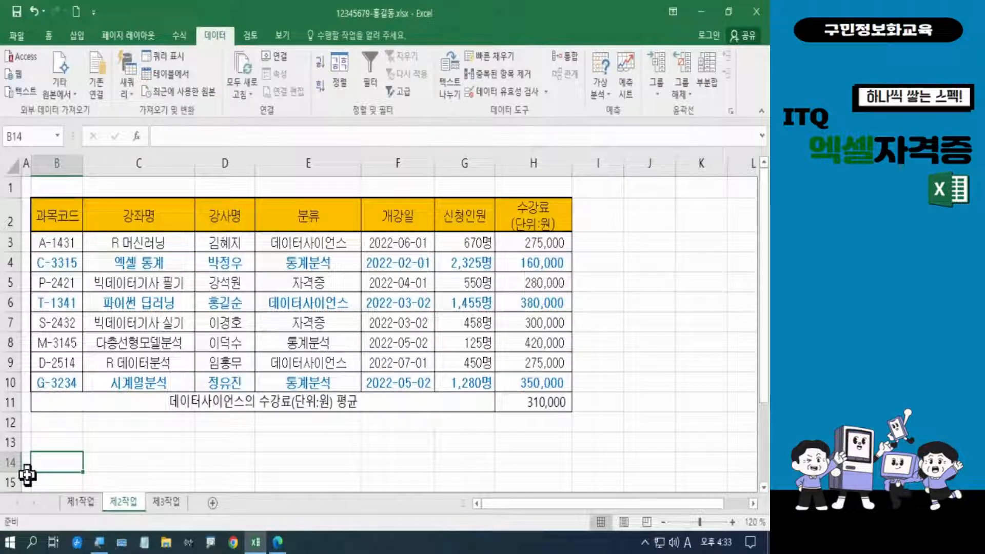
click(295, 217)
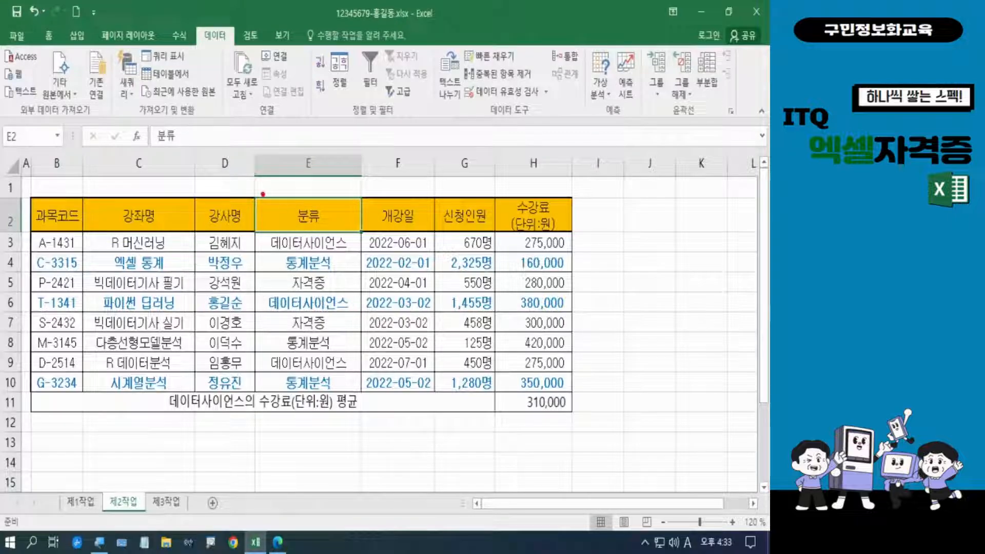
mouse_move(262, 194)
mouse_down()
mouse_move(306, 220)
mouse_move(363, 234)
mouse_up()
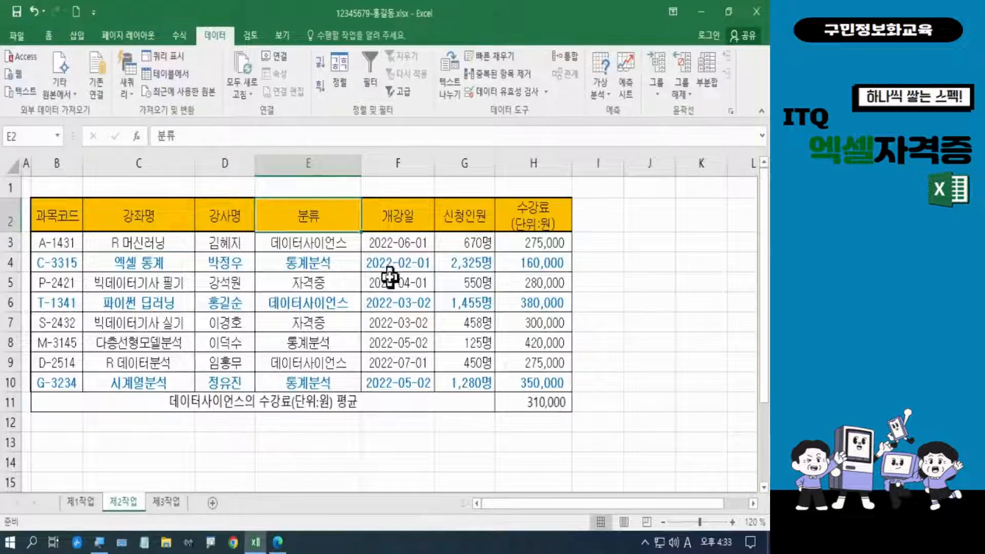
ctrl+click(516, 212)
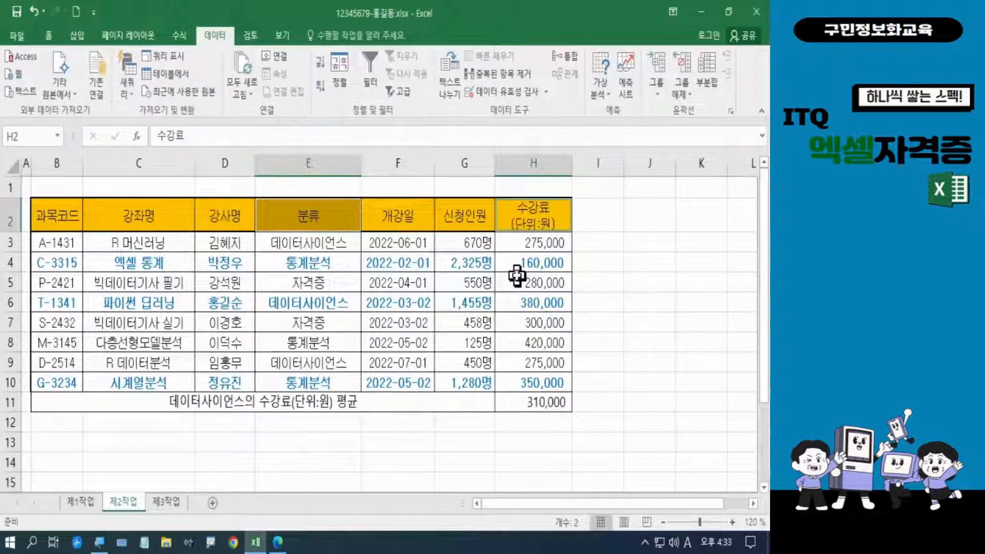
key(ctrl+c)
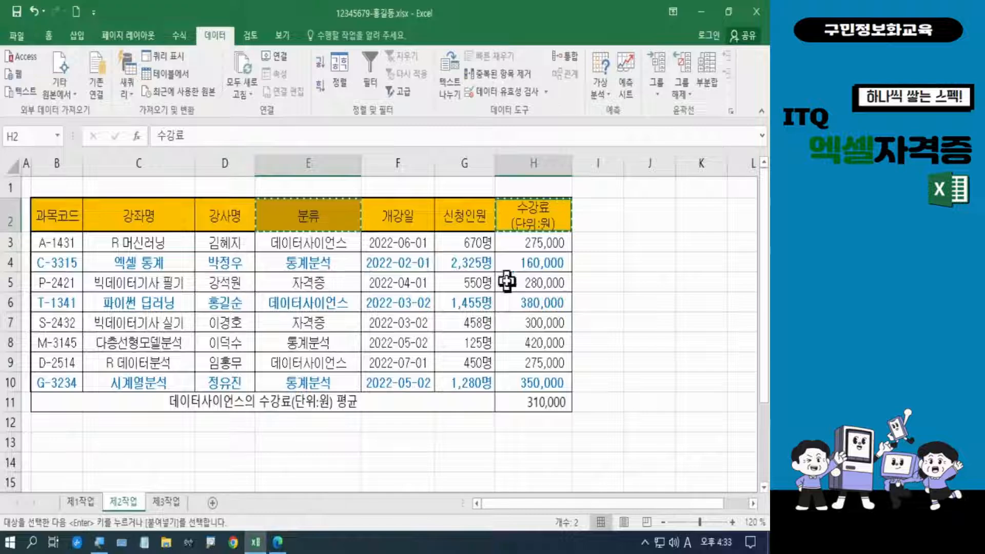
click(63, 462)
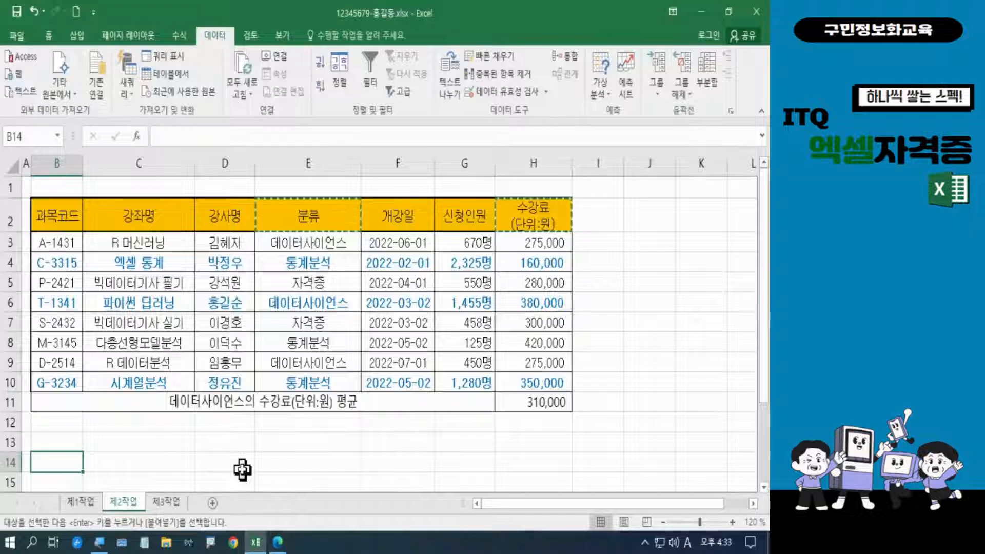
key(ctrl+v)
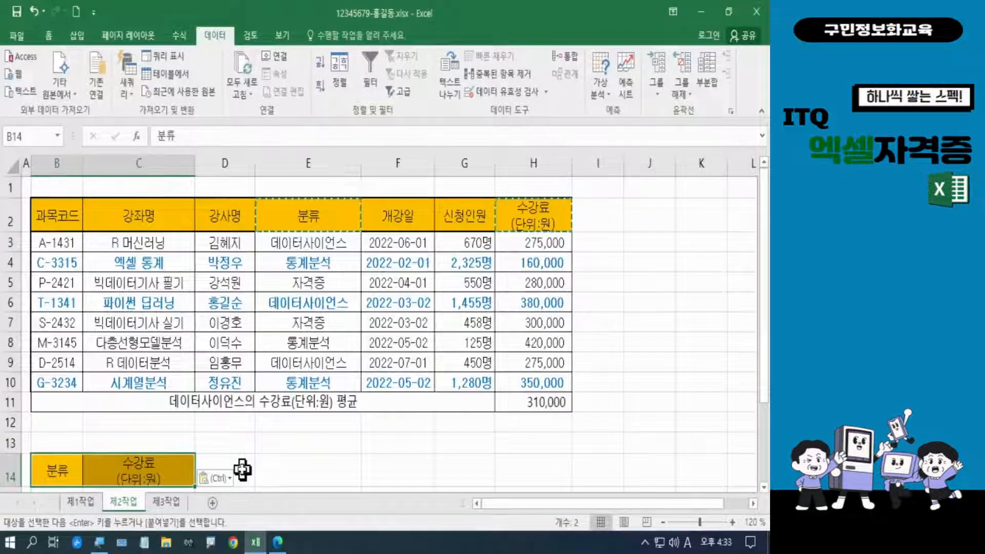
Enter the criterion 통계분석 in B15 under the copied 분류 header.
scroll(244, 464, down, 1)
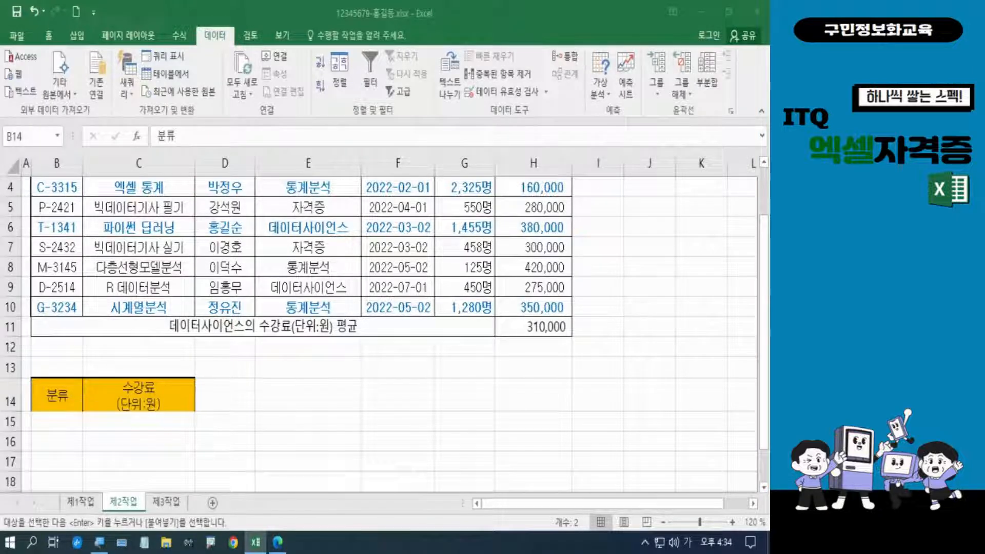
click(56, 425)
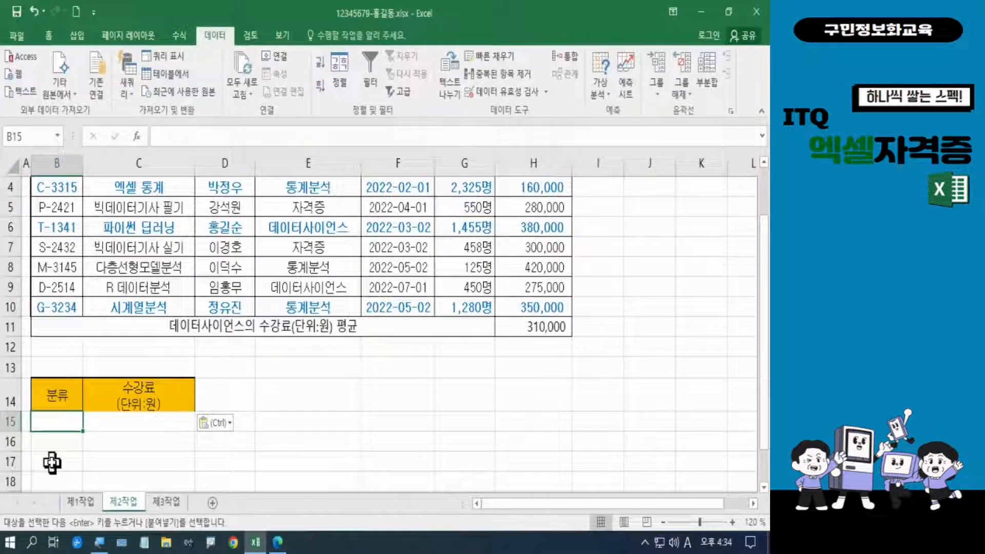
key(Hangul)
text(통계)
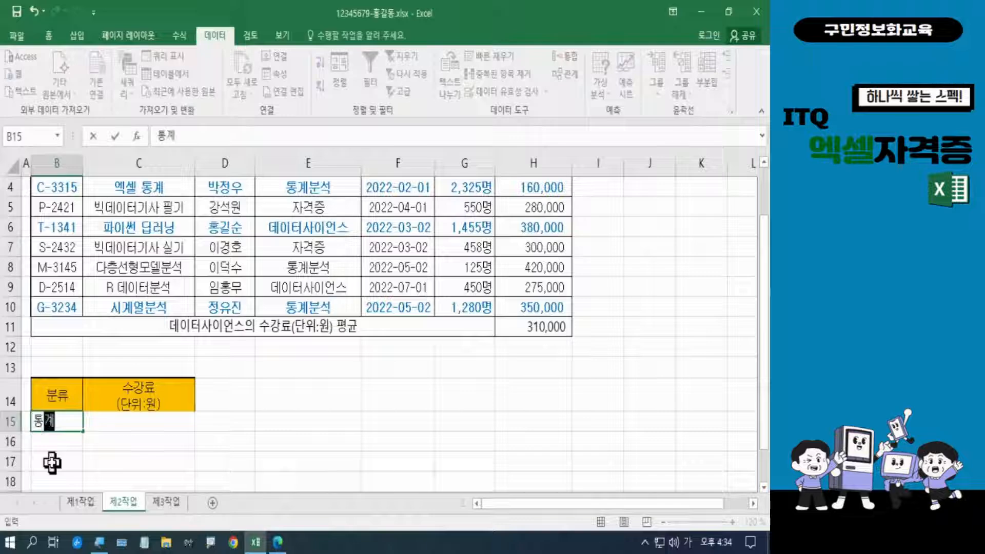
text(부ㄴ서ㄱ)
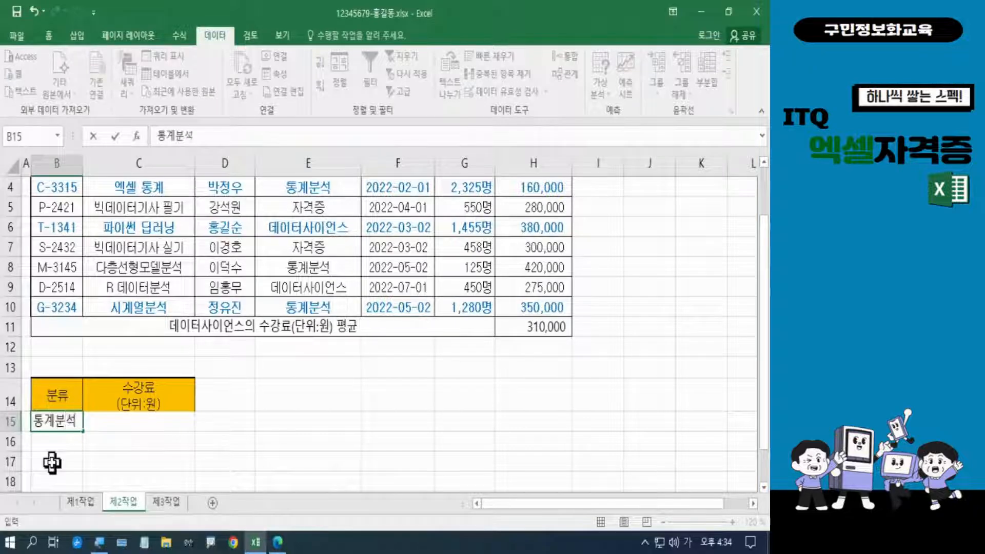
key(Return)
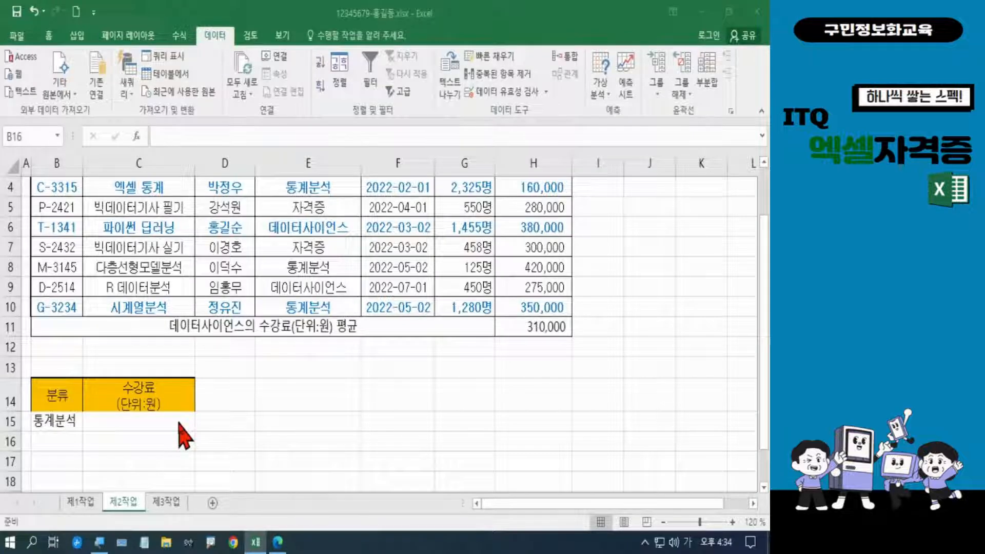
Enter the criterion >=350000 in C16, one row below the 분류 criterion, as an OR condition.
click(148, 440)
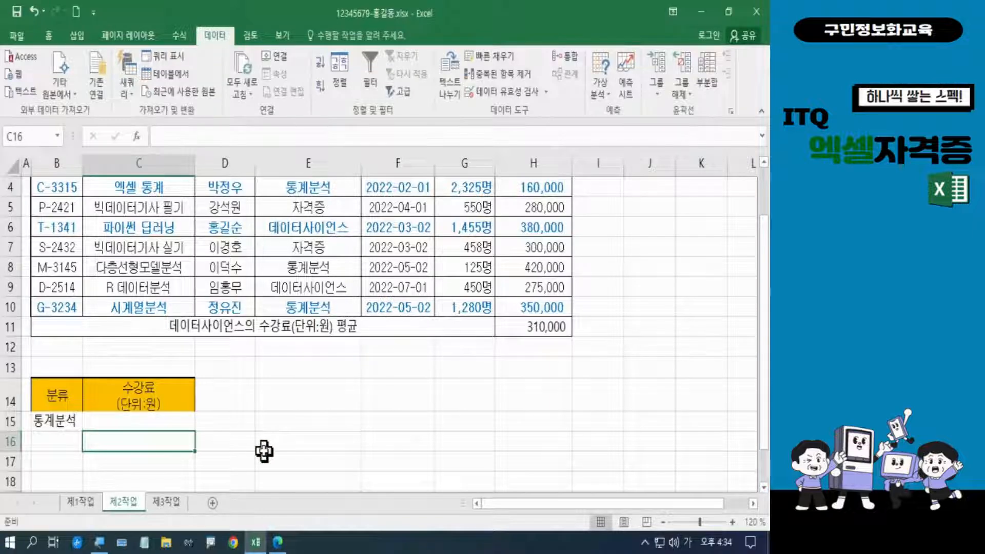
text(>=)
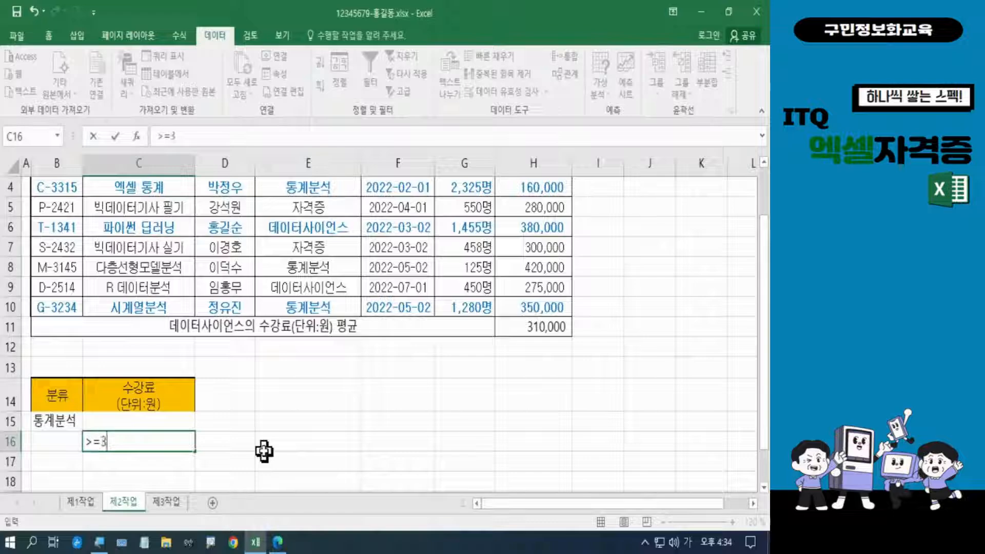
text(350000)
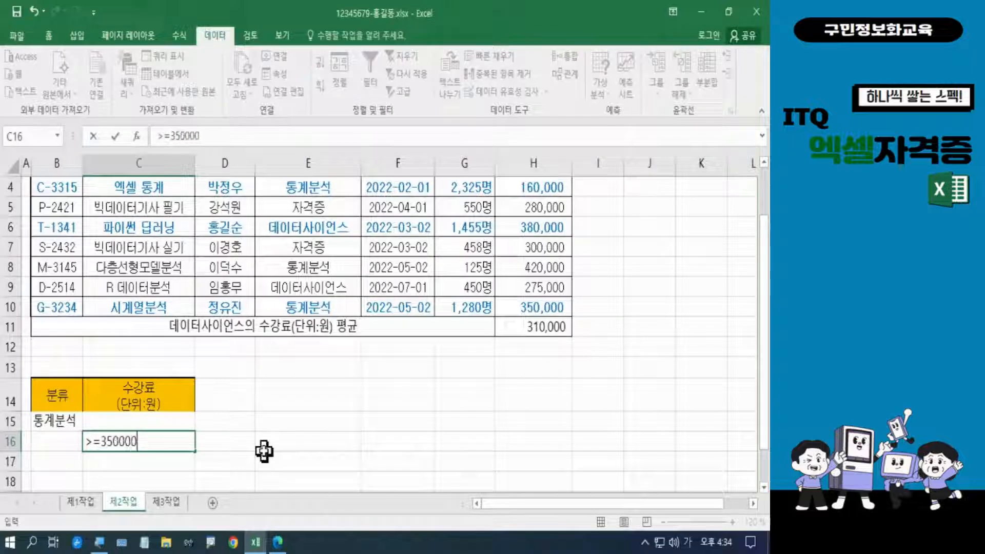
key(Return)
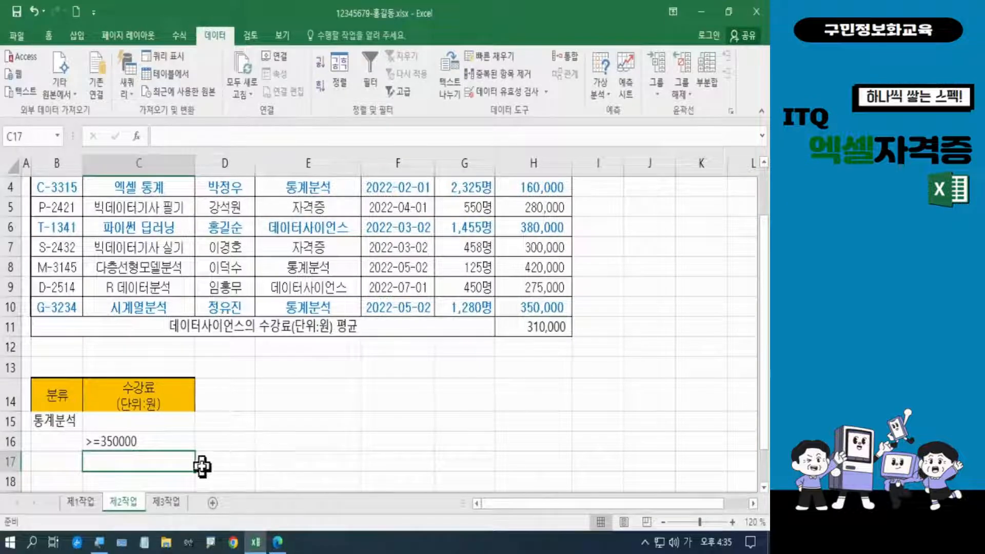
Center the criteria cells B15:C16 horizontally.
drag(56, 419, 107, 434)
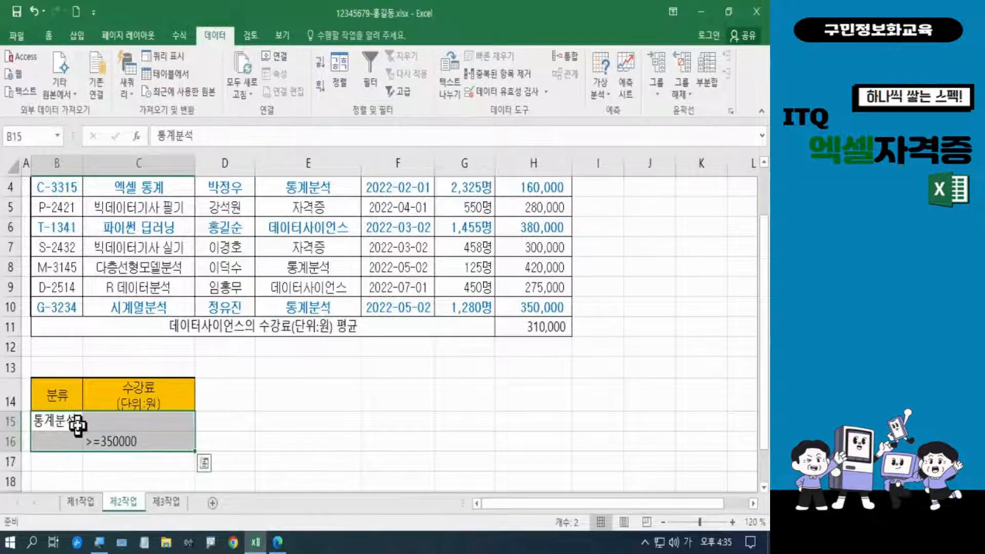
click(49, 35)
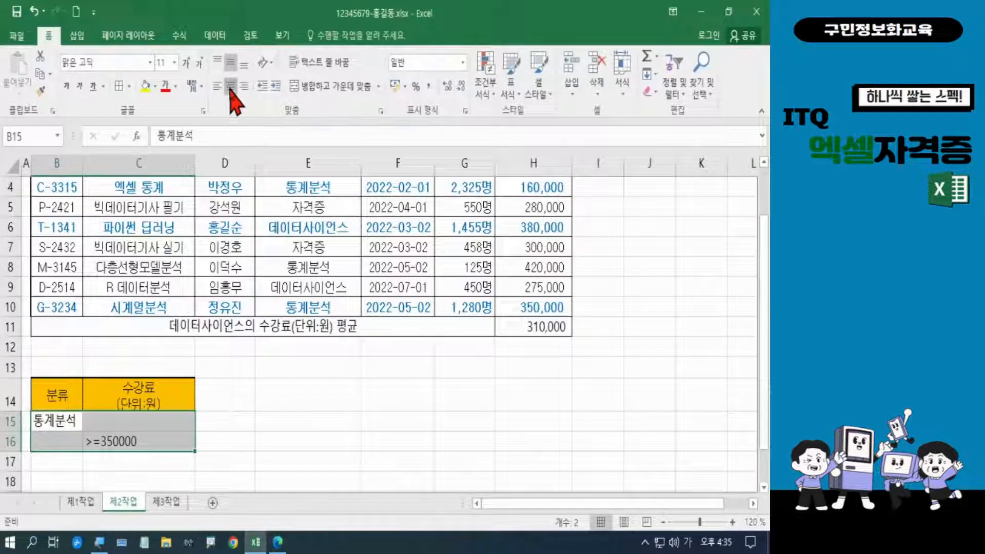
click(230, 87)
click(347, 427)
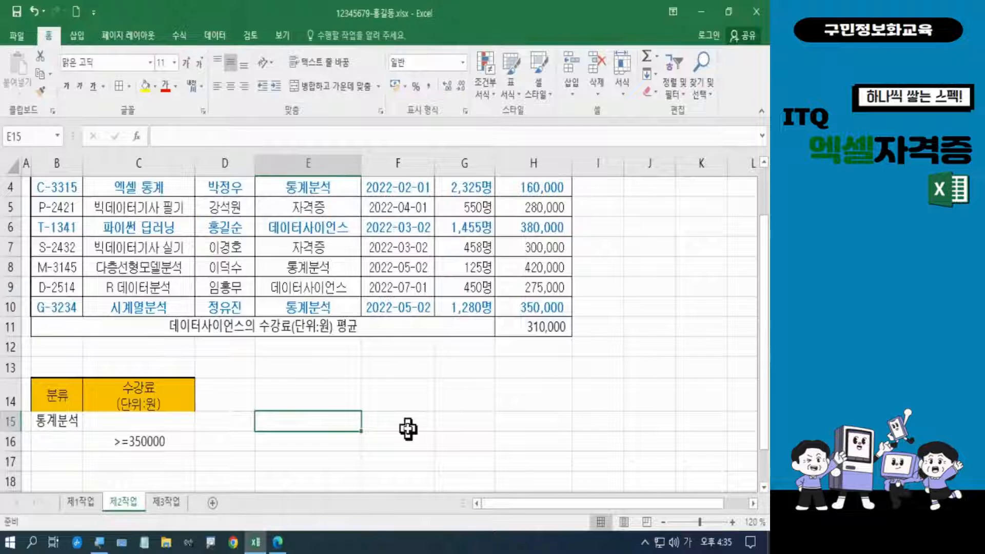
Start an Advanced Filter on the table beginning at B2 and choose copying the results to another location (다른 장소에 복사).
scroll(408, 429, up, 1)
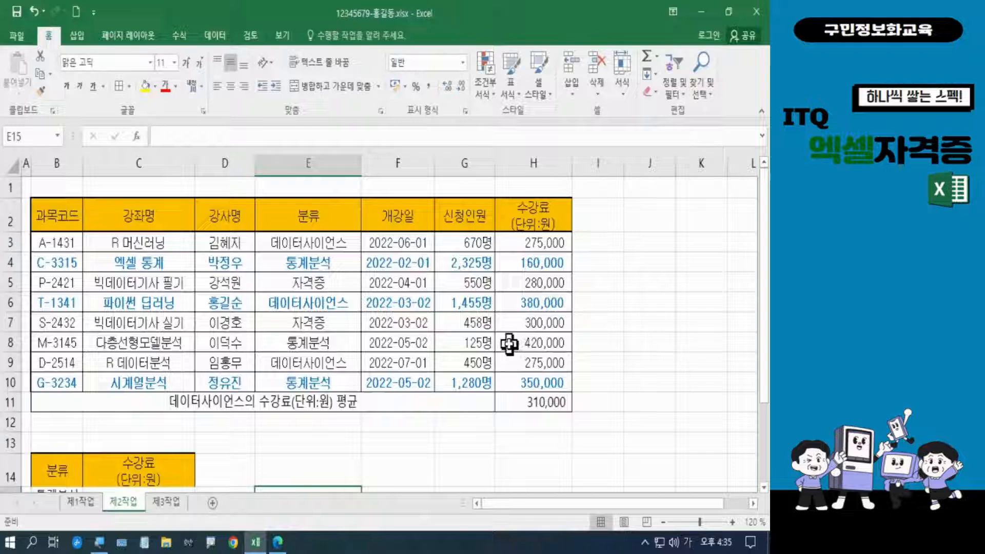
scroll(493, 336, down, 2)
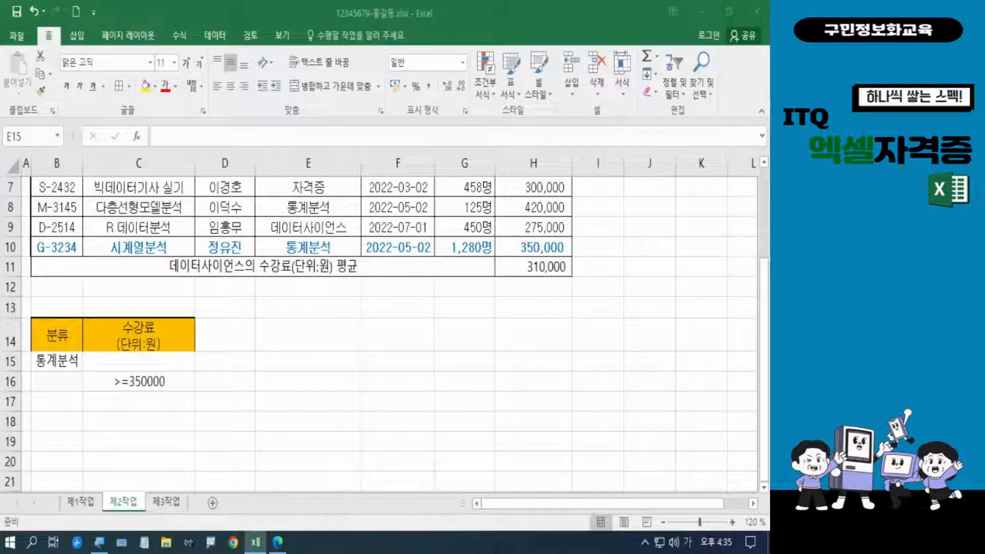
click(259, 363)
scroll(235, 362, up, 2)
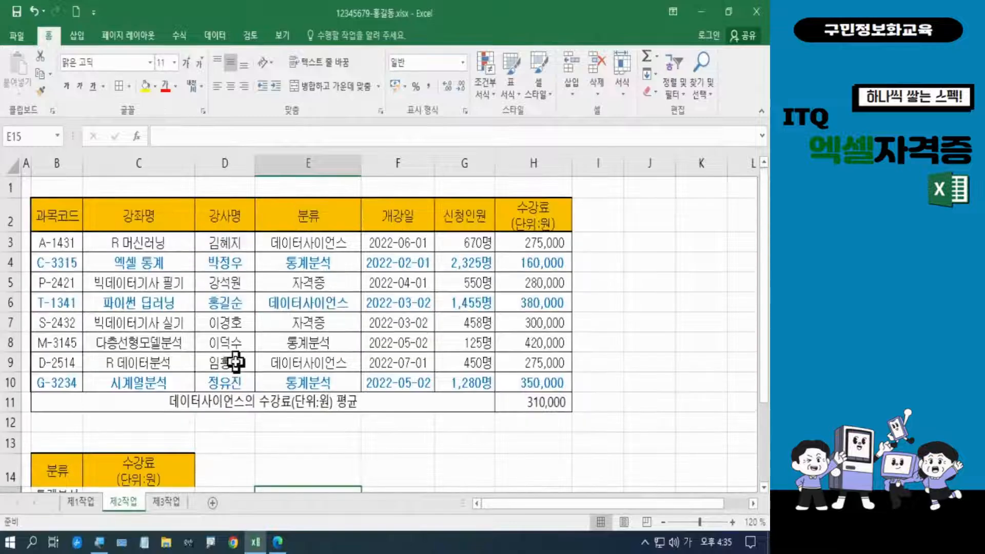
click(54, 221)
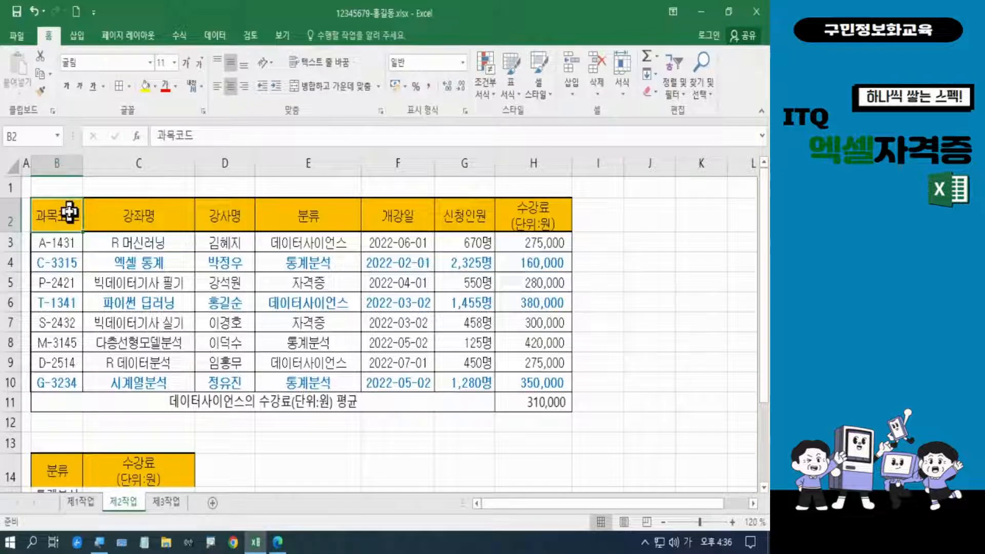
click(211, 37)
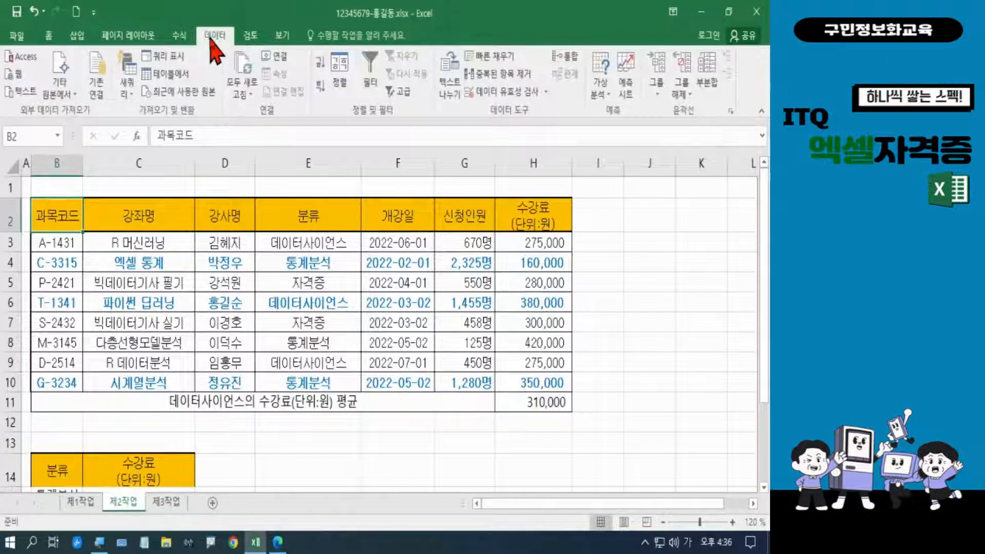
click(411, 94)
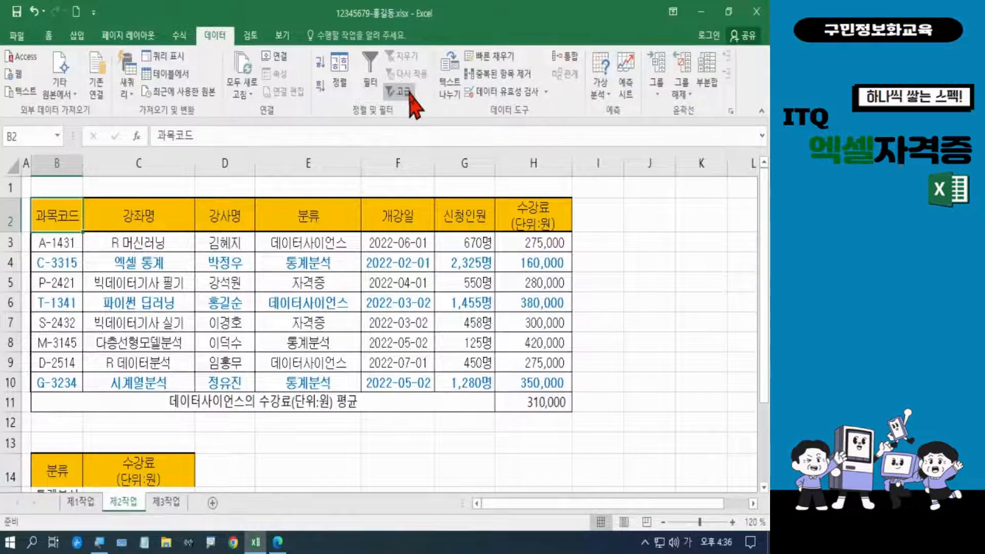
click(410, 94)
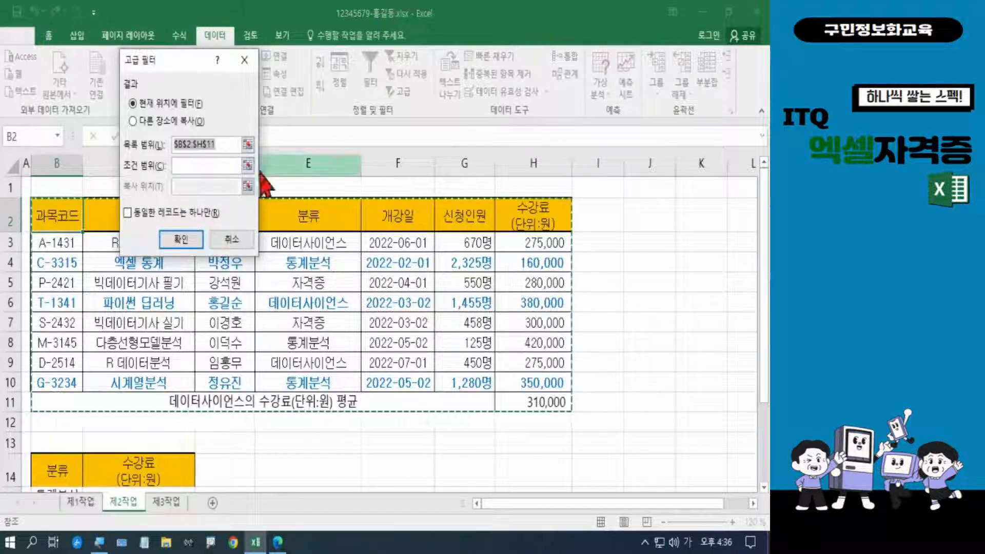
click(132, 121)
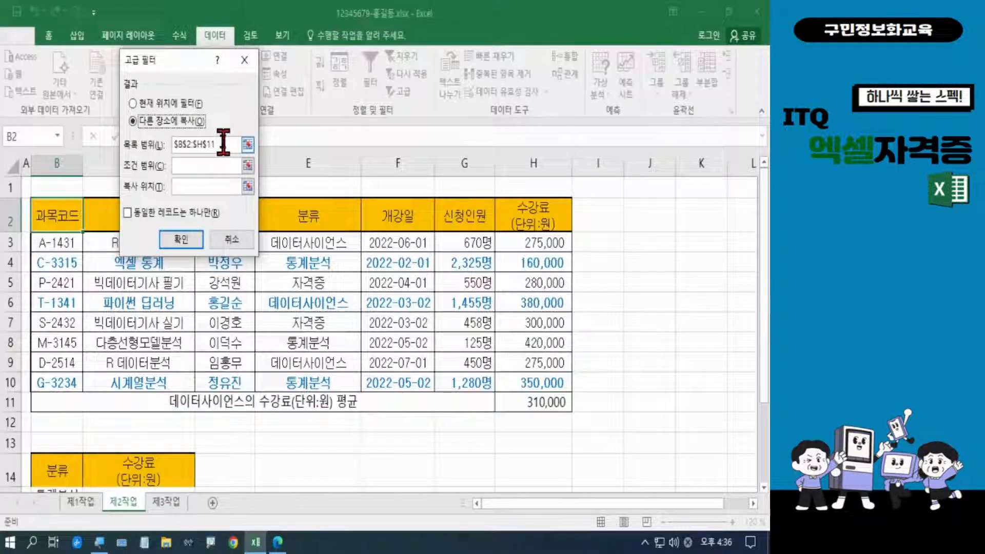
click(223, 142)
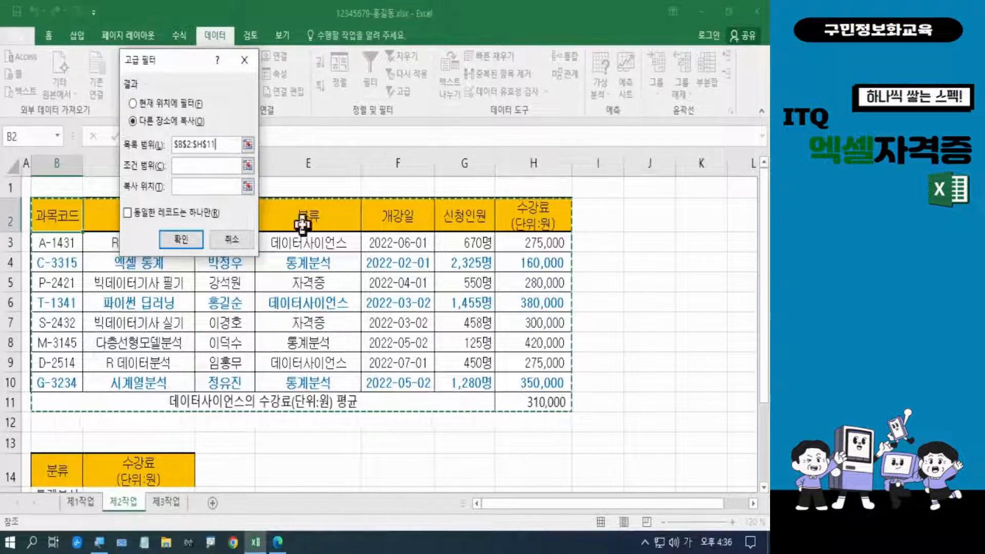
Set the Advanced Filter's criteria range to B14:C16 and its copy destination to B18.
click(221, 165)
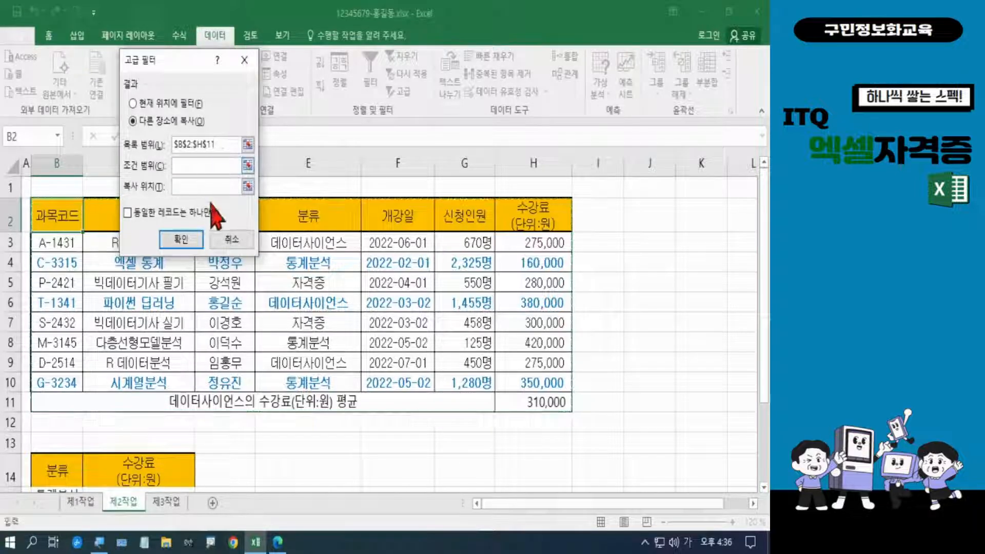
drag(764, 282, 767, 351)
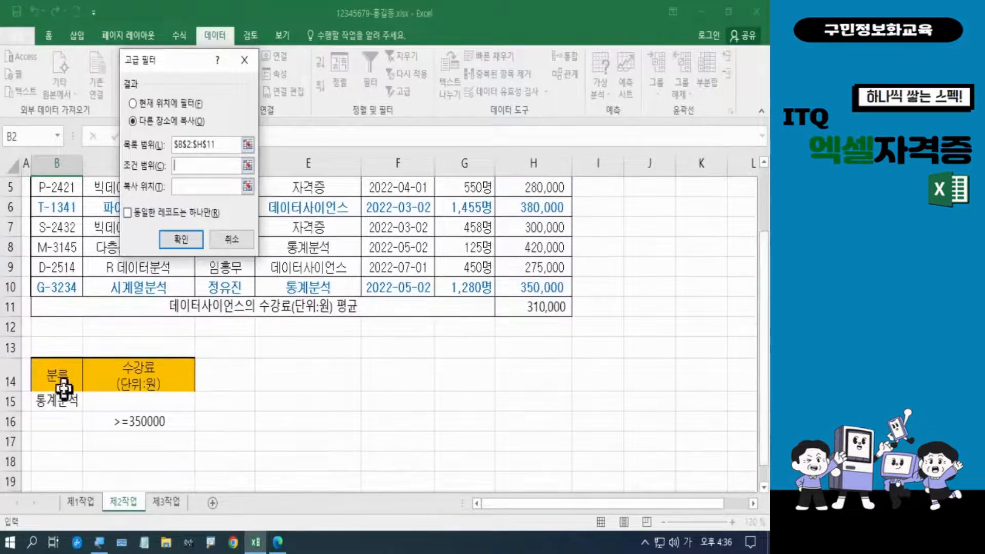
drag(57, 386, 131, 419)
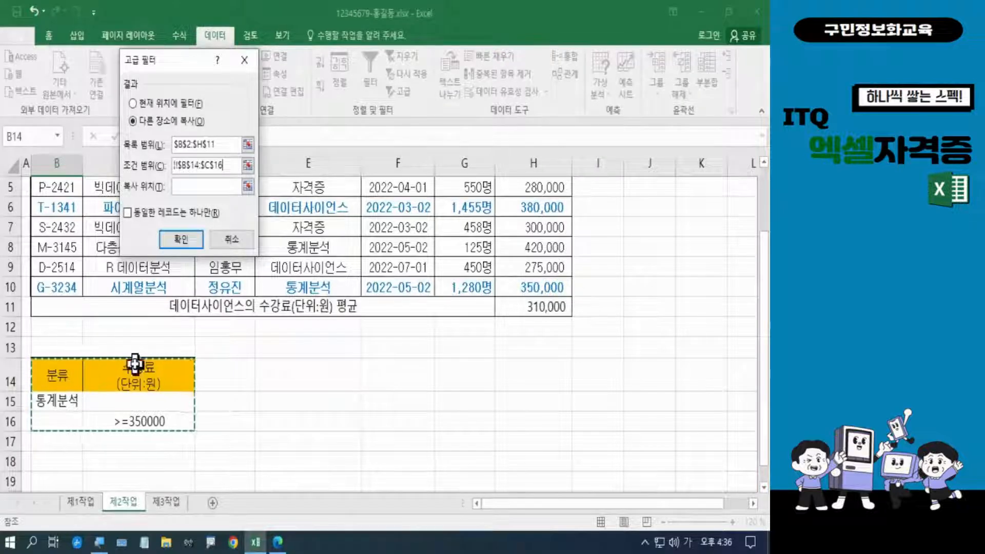
click(194, 187)
drag(765, 319, 768, 363)
click(66, 442)
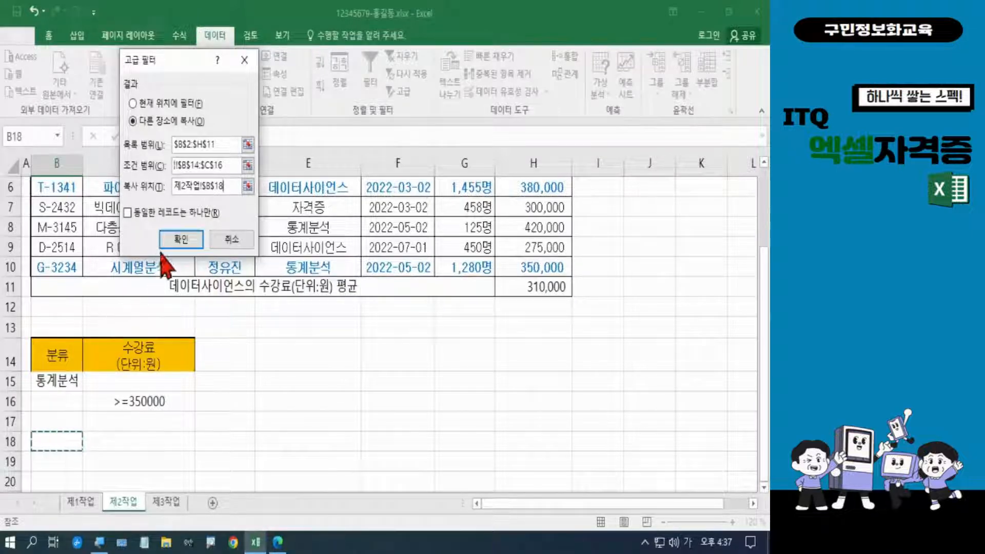
Run the configured advanced filter to extract the matching rows to B18 and check the result.
click(180, 240)
scroll(335, 358, down, 4)
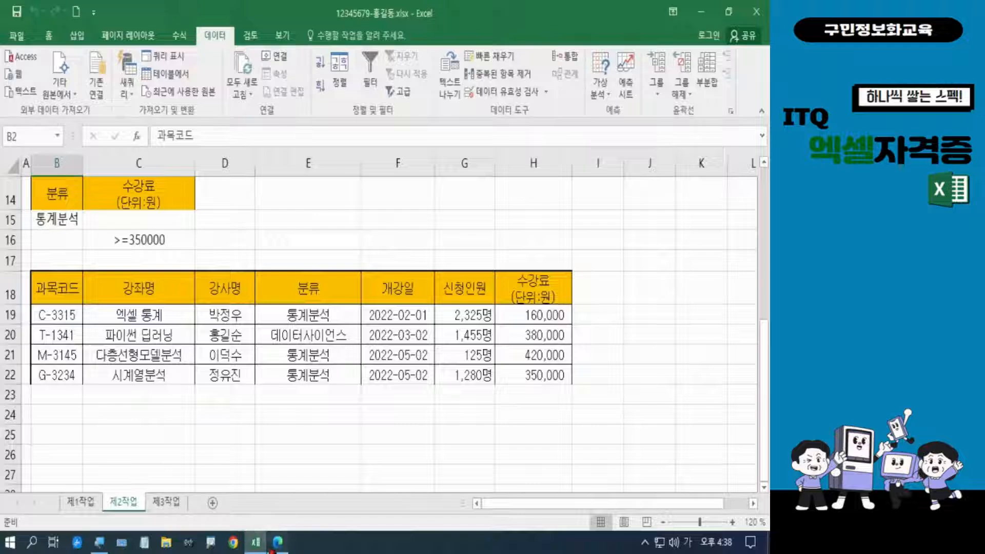
Switch to the exam PDF in Edge and read the 제3작업 (정렬 및 부분합) copy-and-paste instruction.
click(276, 543)
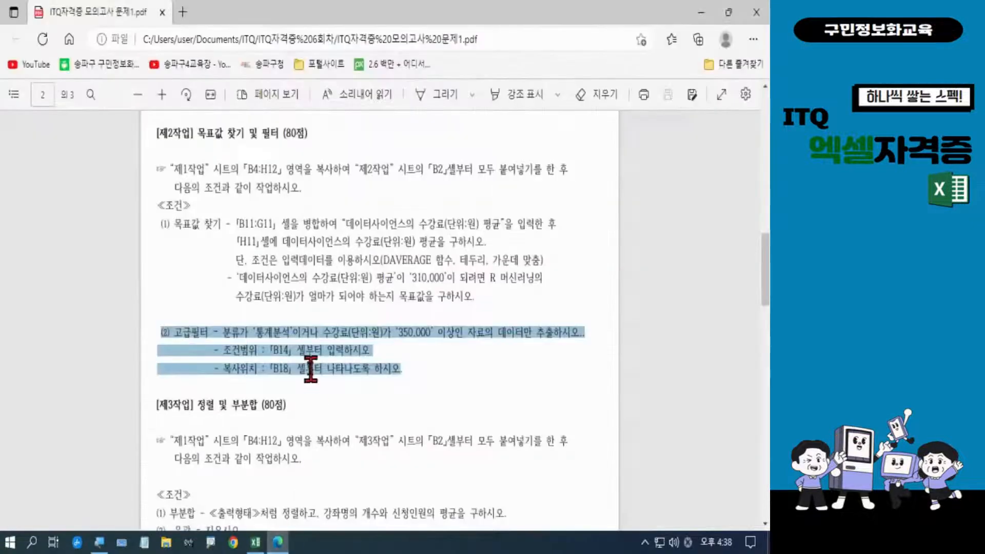
scroll(311, 368, down, 4)
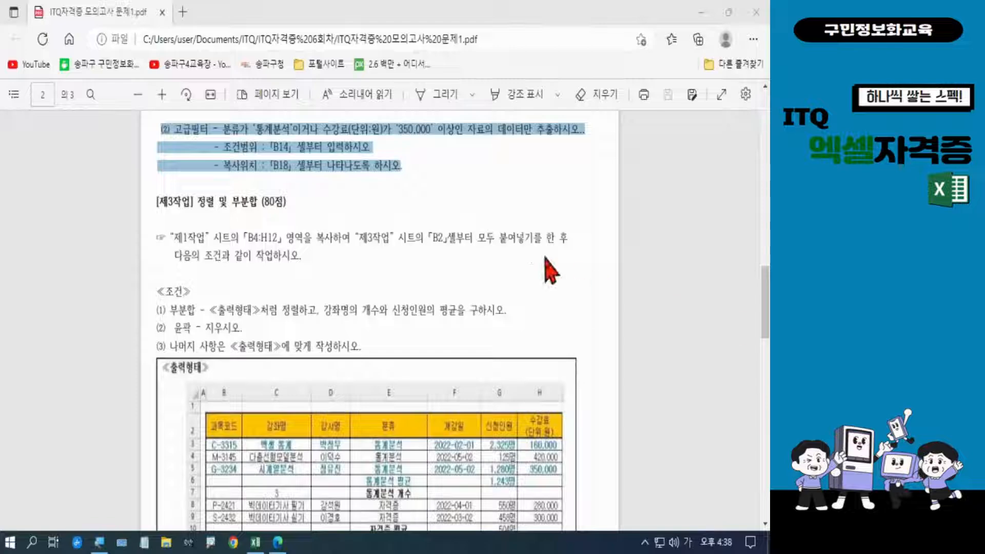
drag(200, 201, 257, 203)
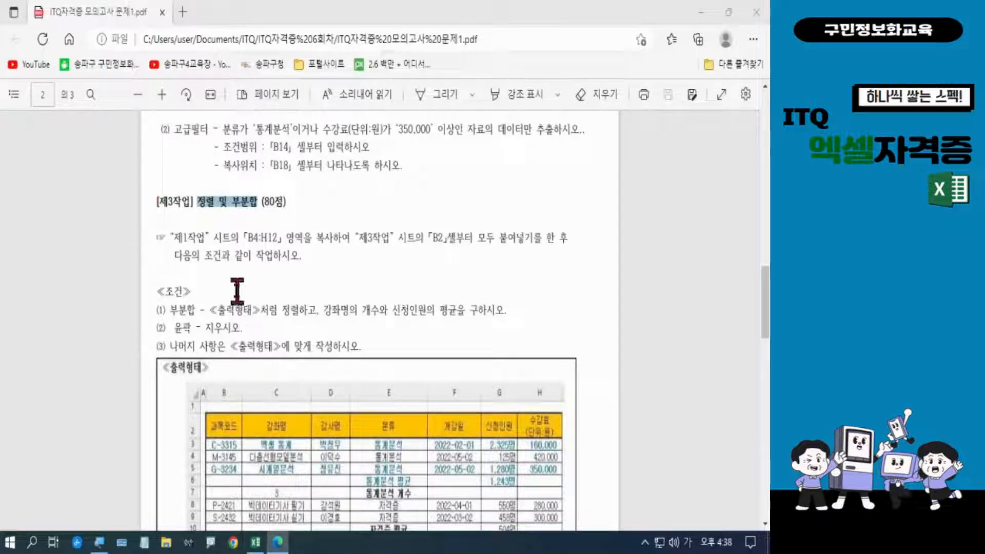
click(198, 272)
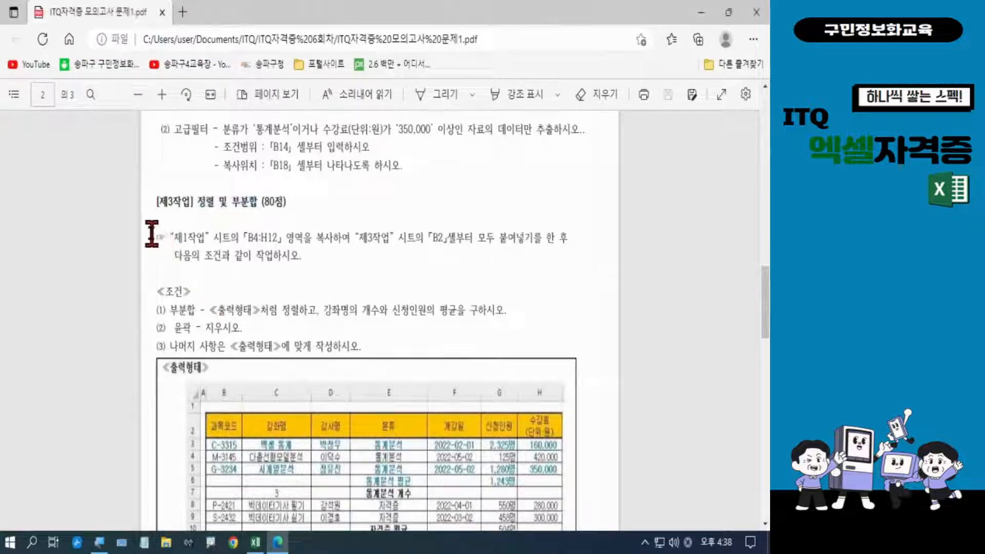
drag(149, 236, 308, 259)
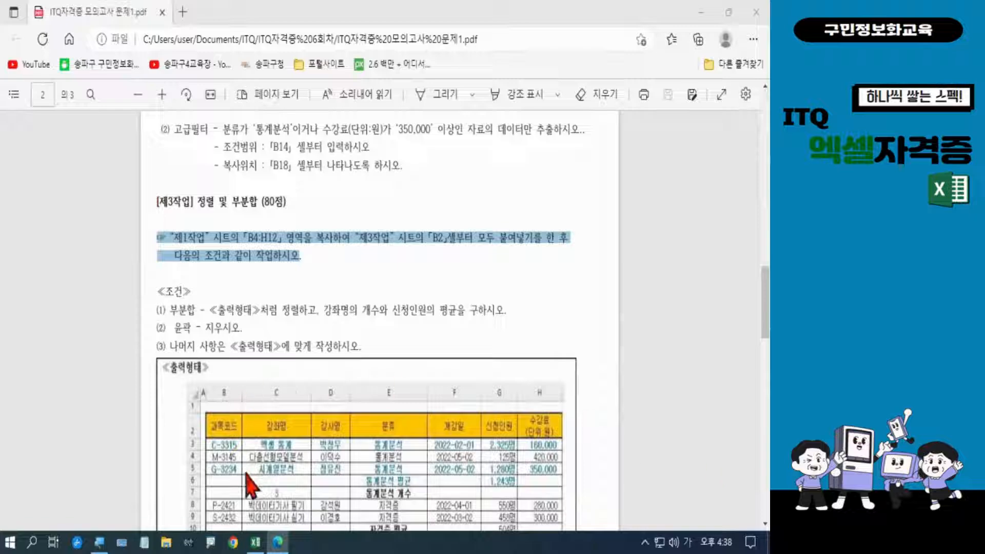
Switch to Excel and copy B4:H12 of sheet 제1작업 to cell B2 of sheet 제3작업.
click(253, 544)
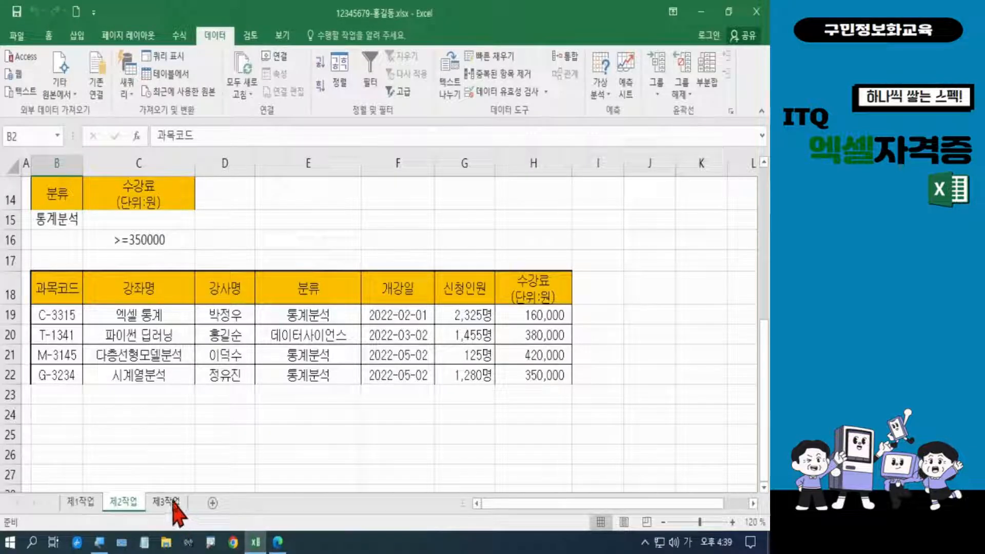
click(81, 503)
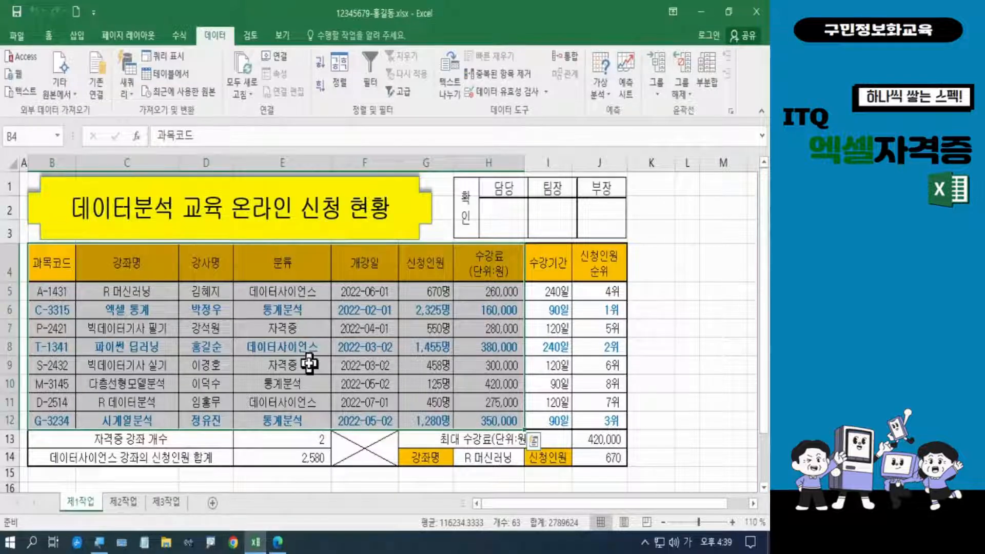
key(ctrl+c)
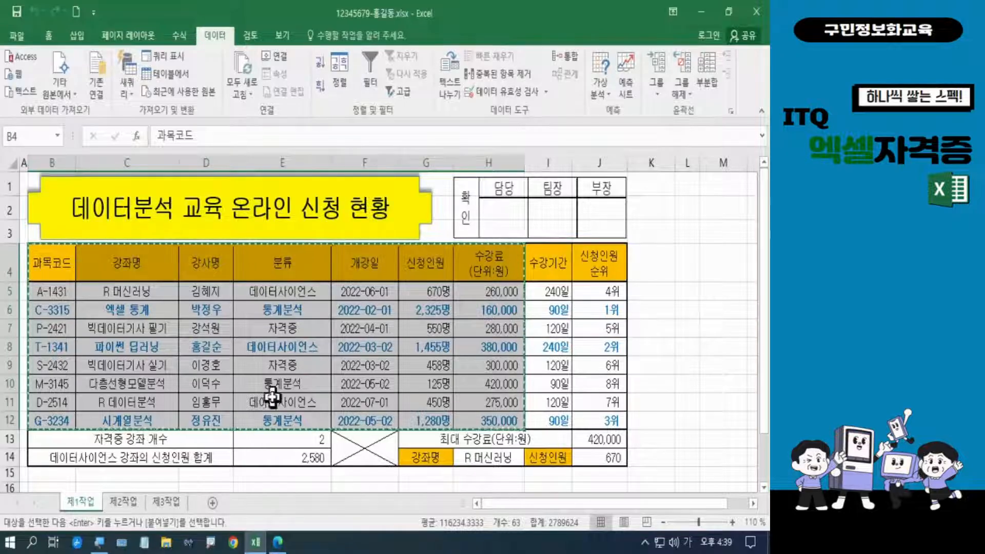
click(177, 505)
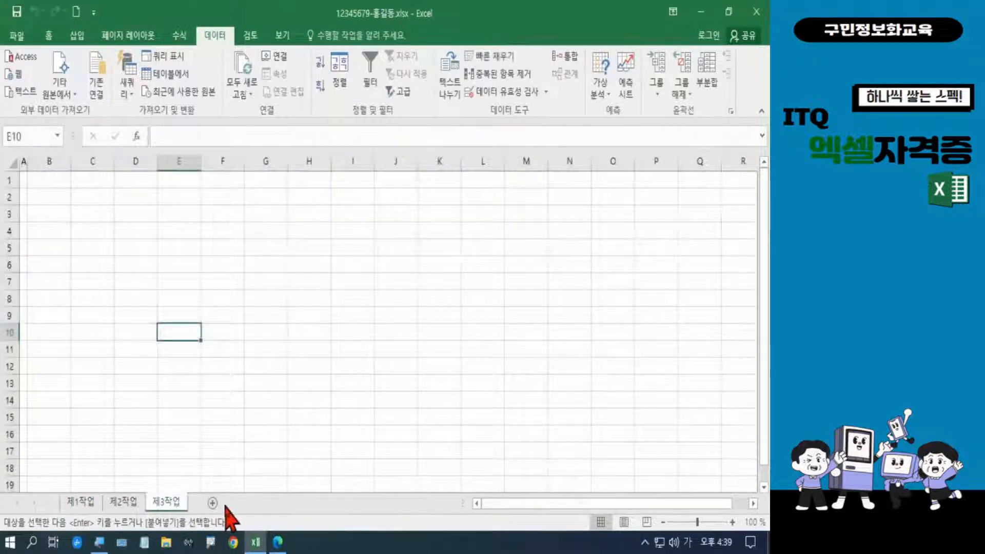
click(64, 197)
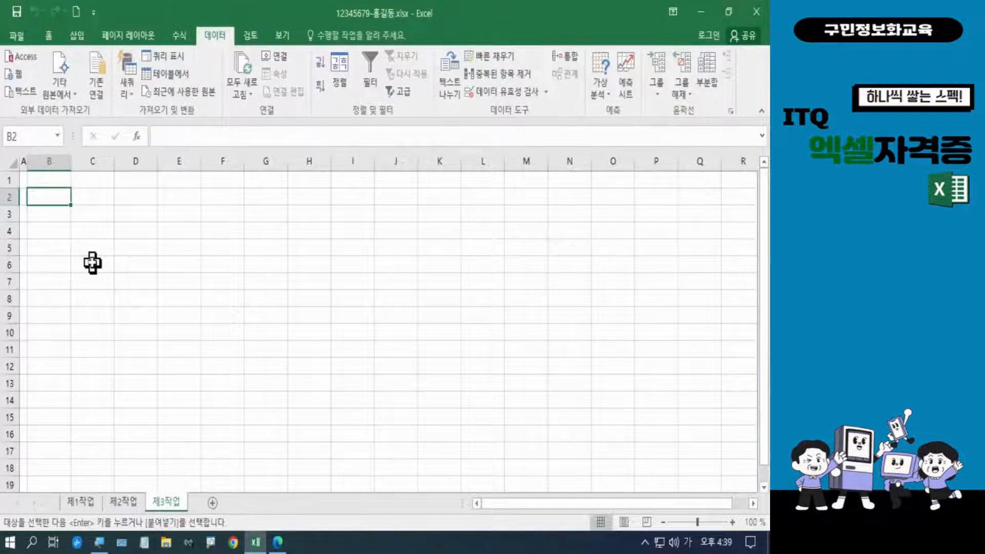
key(ctrl+v)
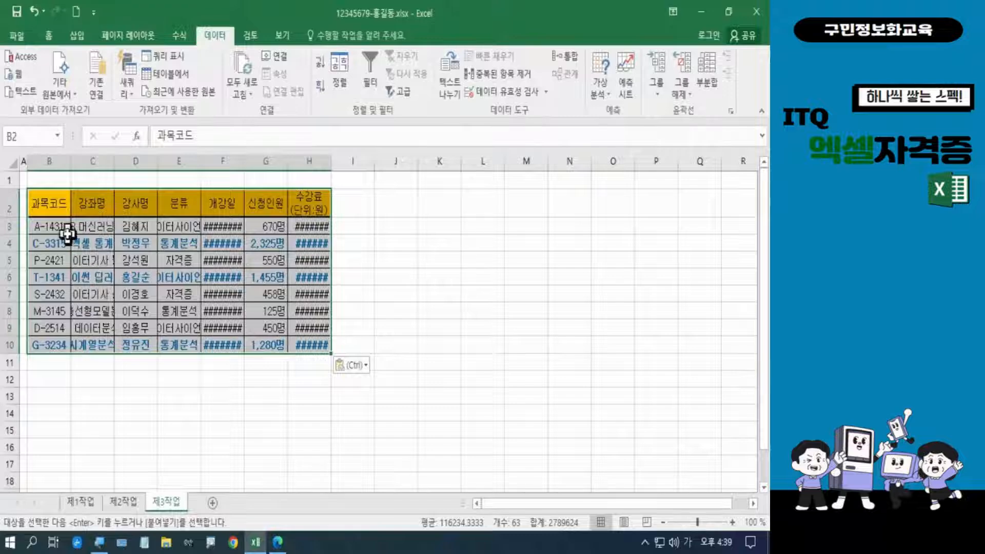
Apply the source table's column widths (열 너비) to the pasted table on 제3작업 with Paste Special.
right_click(54, 211)
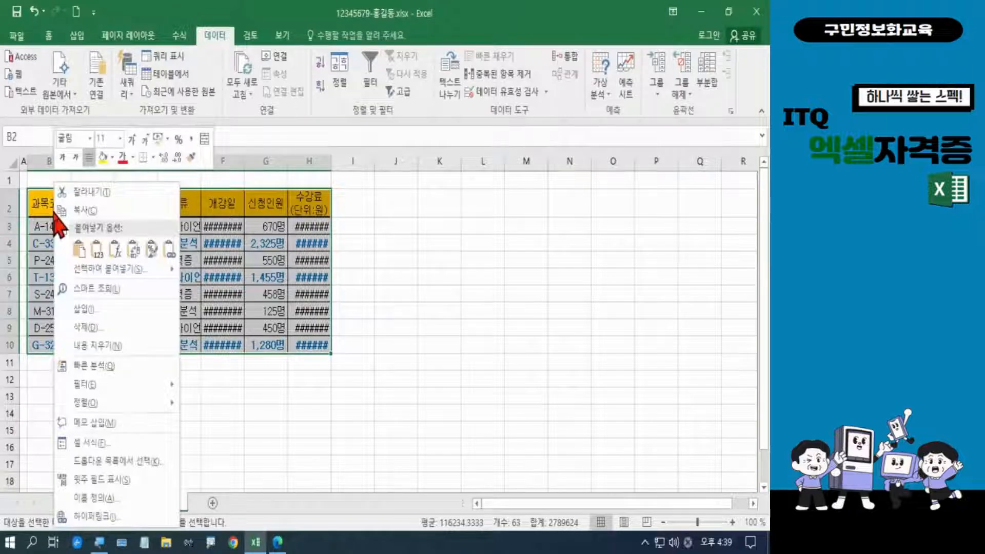
mouse_move(92, 275)
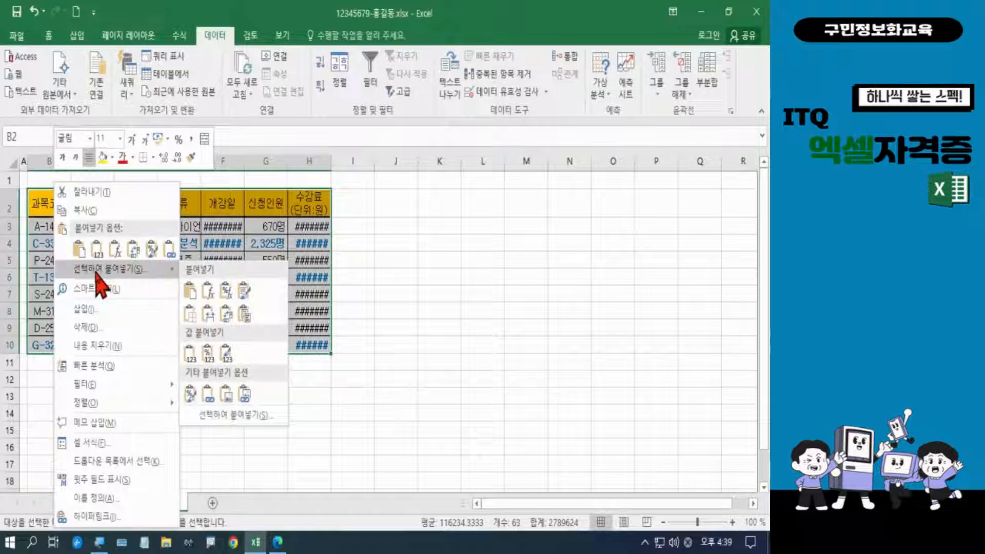
click(101, 270)
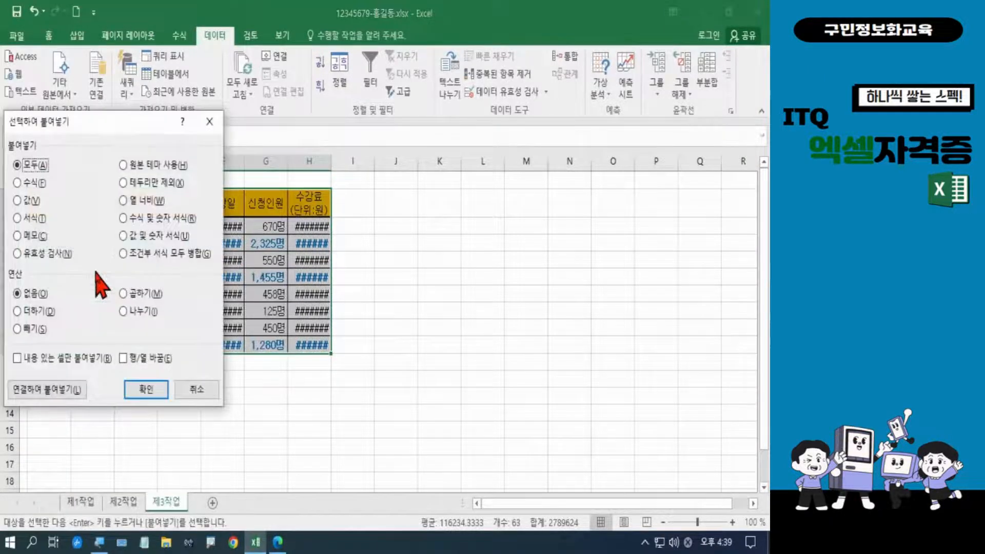
click(142, 202)
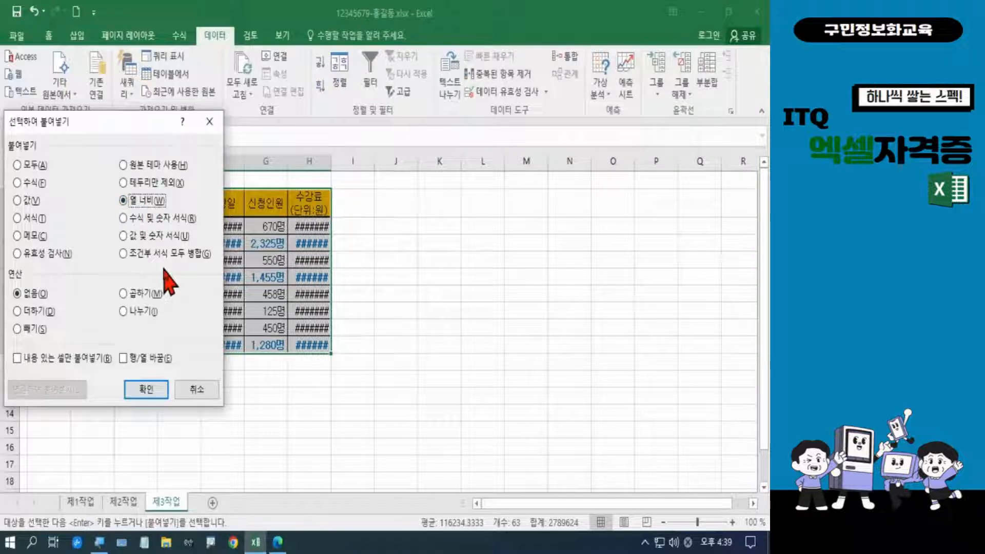
click(148, 393)
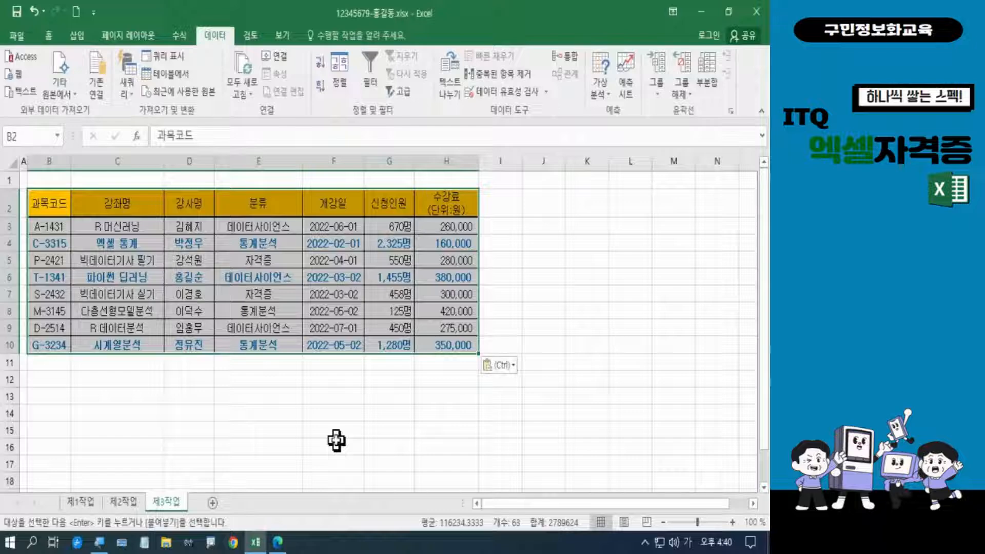
click(336, 440)
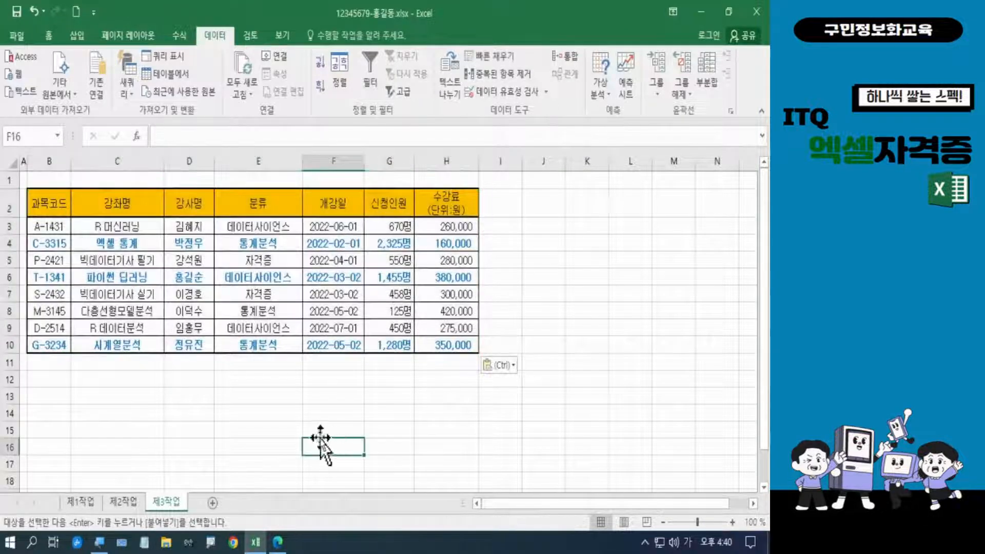
Switch to the exam PDF in Edge and examine the 출력형태 table for the order of the 분류 groups.
click(277, 542)
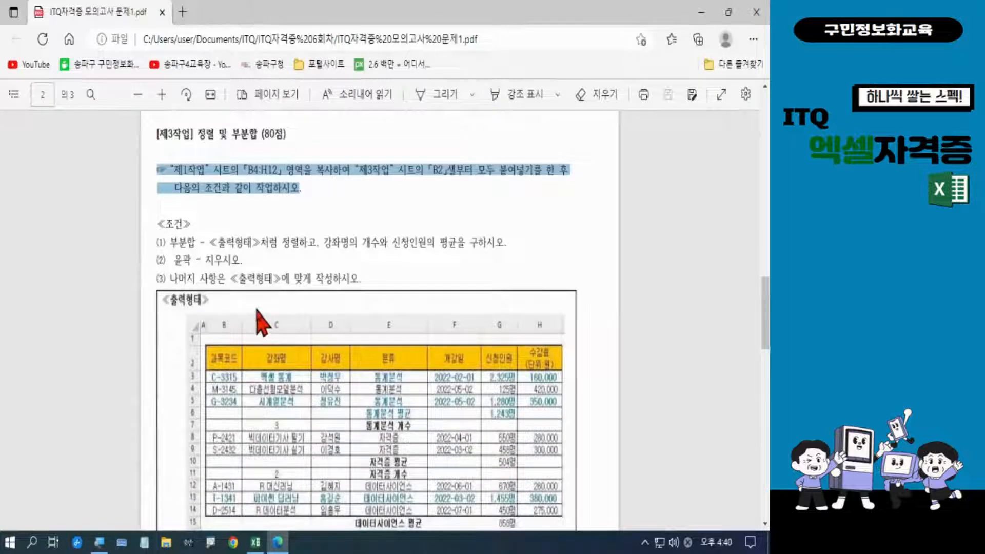
scroll(260, 319, down, 1)
scroll(259, 316, down, 1)
scroll(259, 315, up, 1)
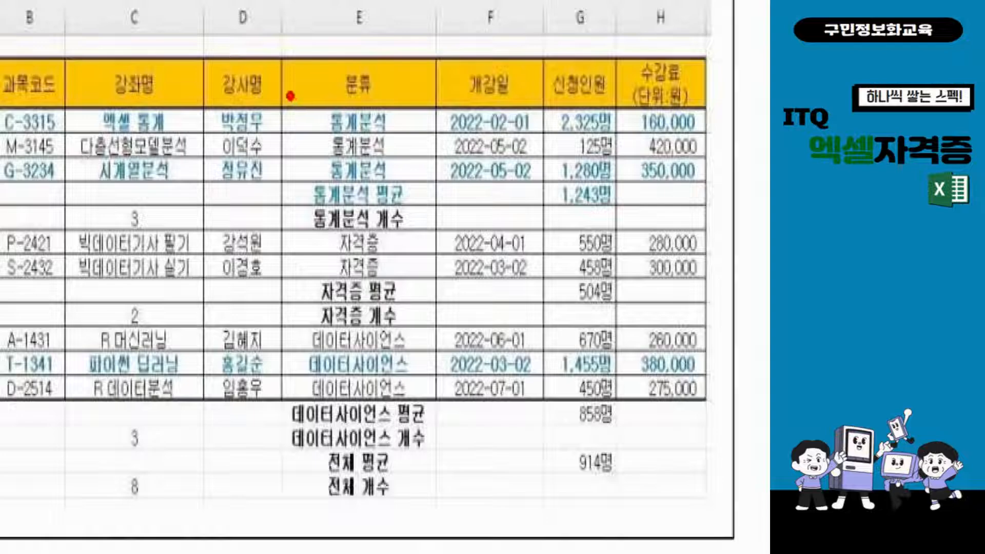
mouse_move(277, 88)
mouse_down()
mouse_move(307, 129)
mouse_move(408, 186)
mouse_up()
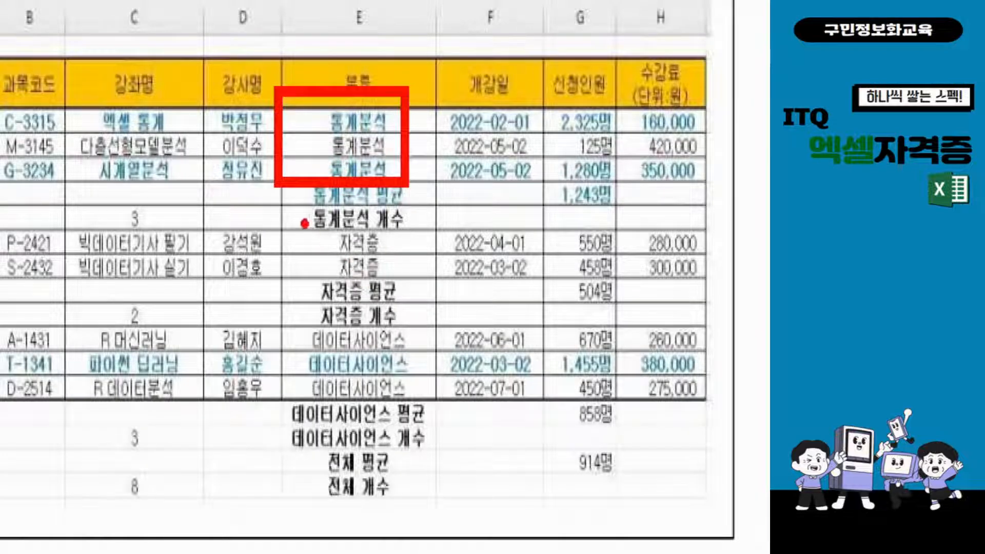
drag(304, 222, 397, 284)
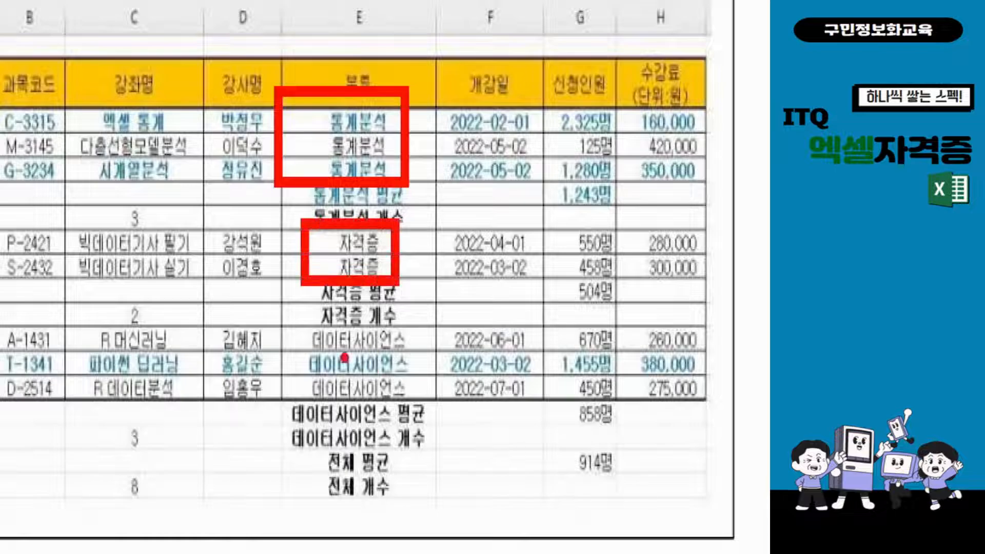
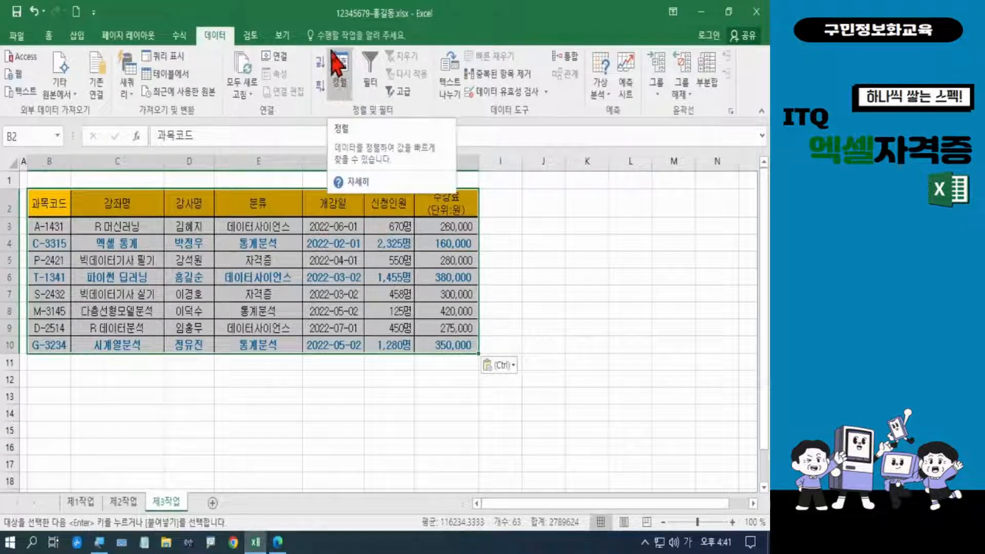
In Excel, sort the table B2:H10 on 제3작업 by 분류 values in descending order (내림차순).
click(349, 85)
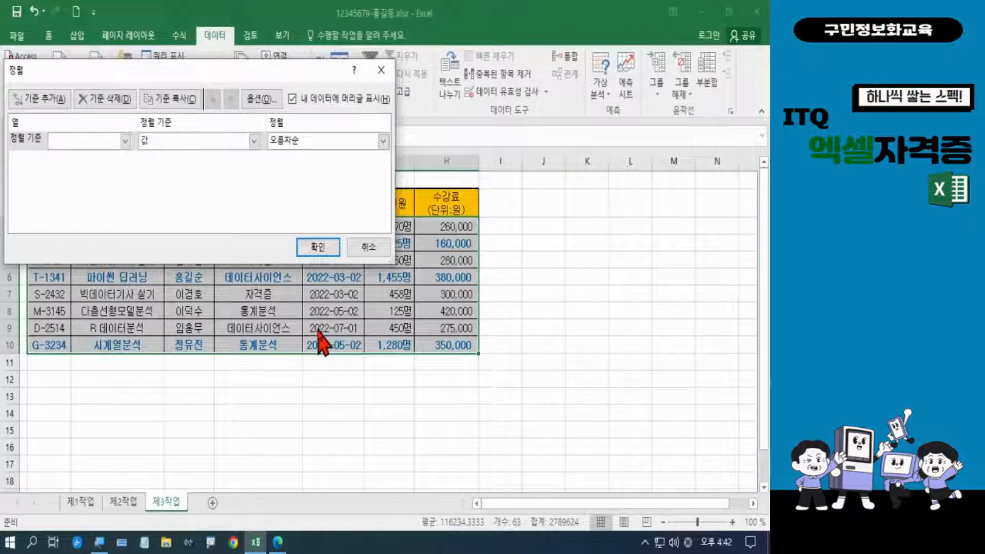
click(125, 141)
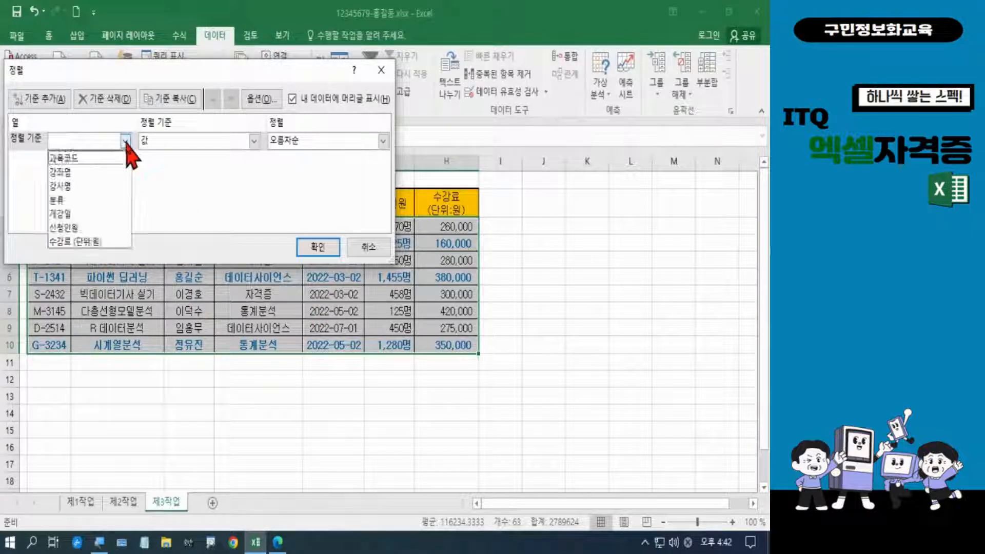
click(82, 200)
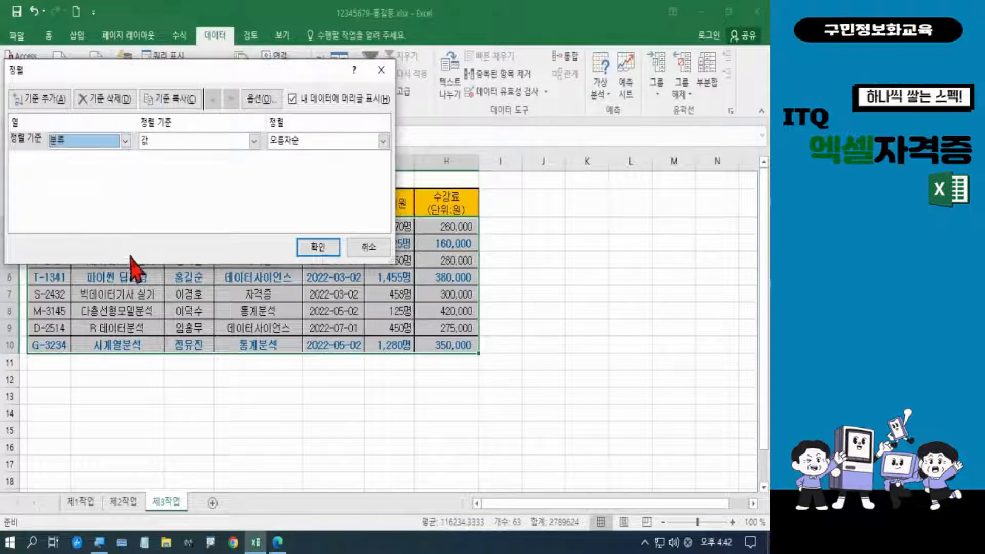
click(383, 142)
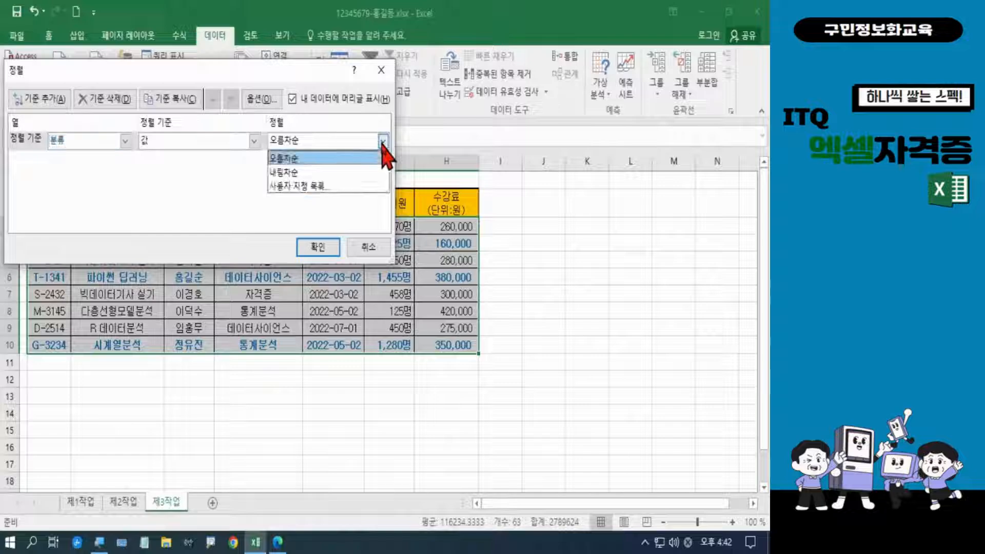
click(333, 174)
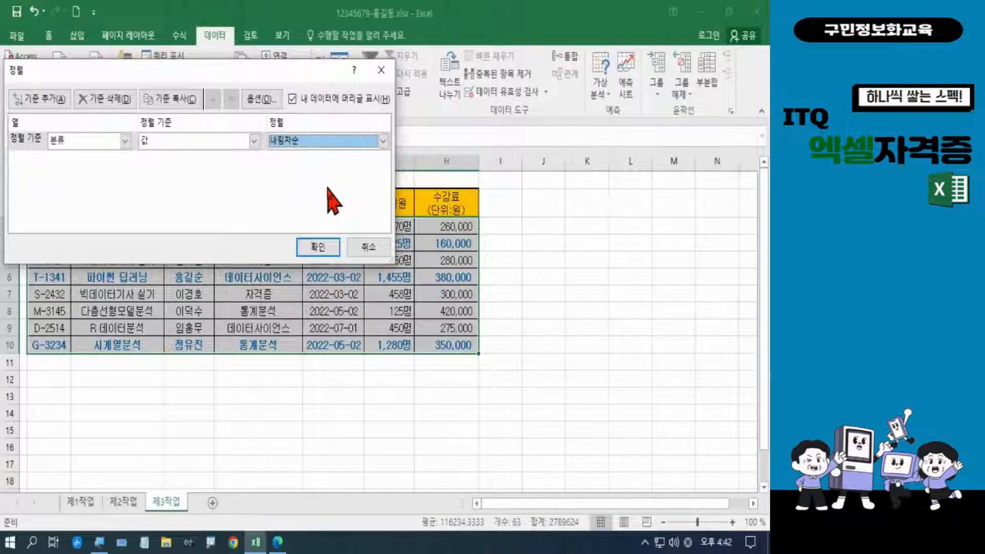
click(318, 248)
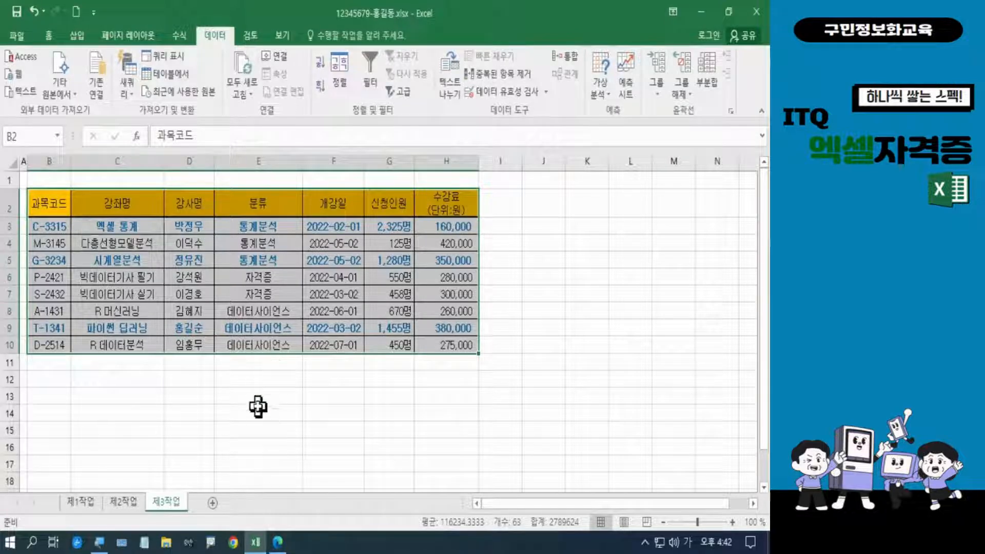
Check the exam PDF in Edge for the subtotal fields, functions and their order, and return to Excel.
click(278, 542)
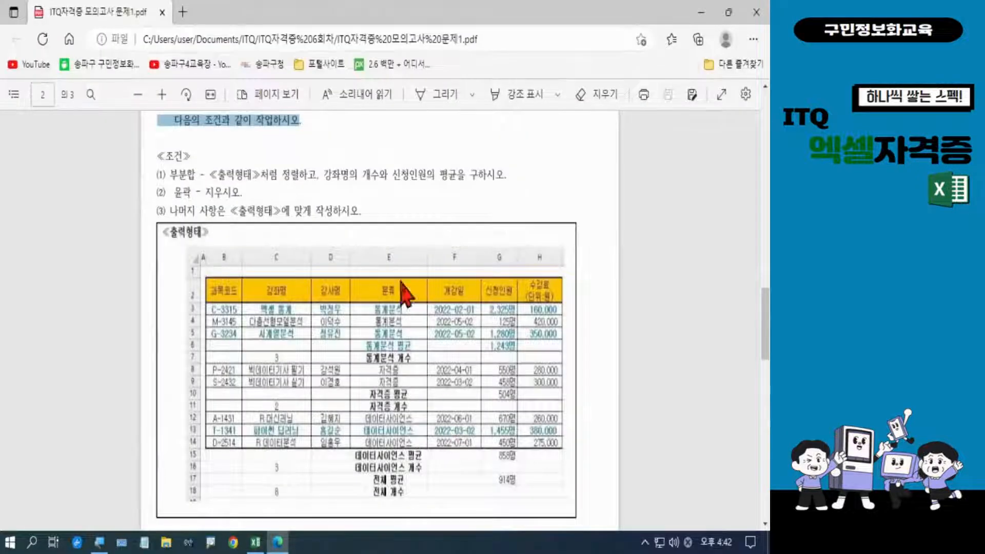
drag(324, 175, 456, 175)
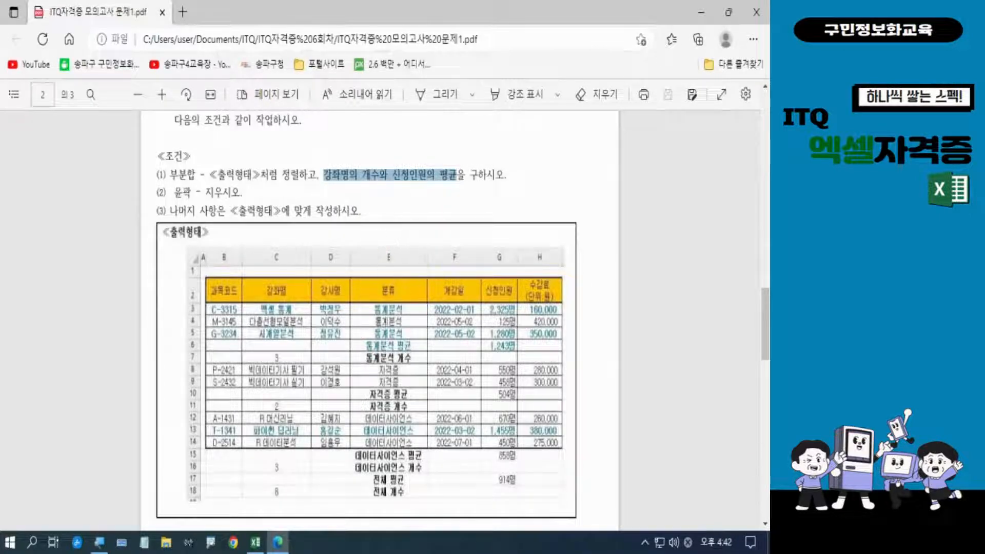
key(alt+Tab)
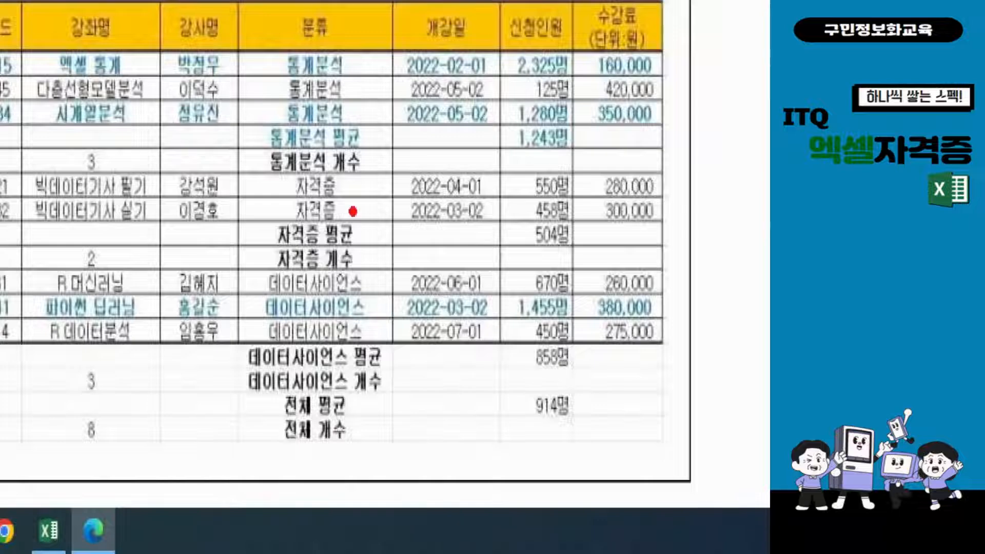
drag(370, 179, 332, 175)
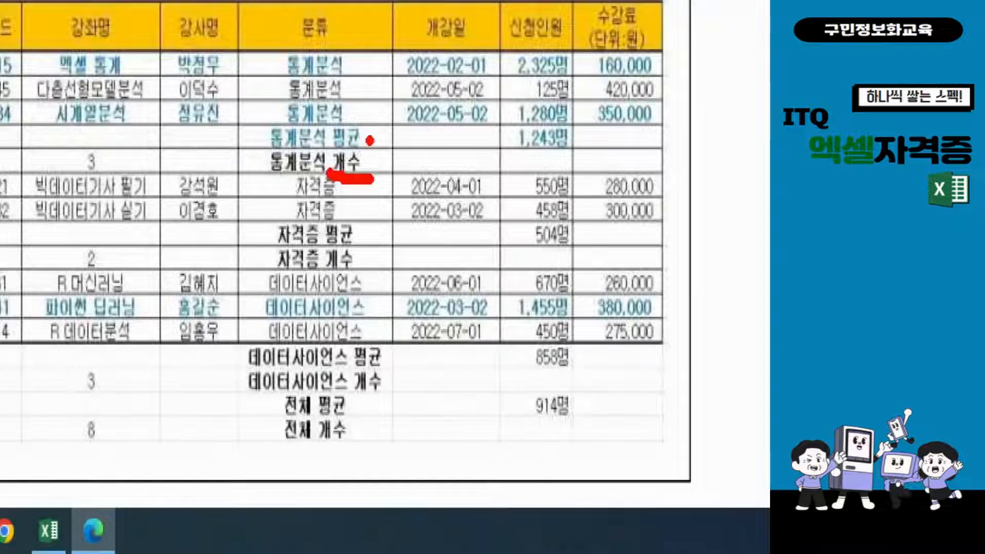
drag(370, 149, 337, 153)
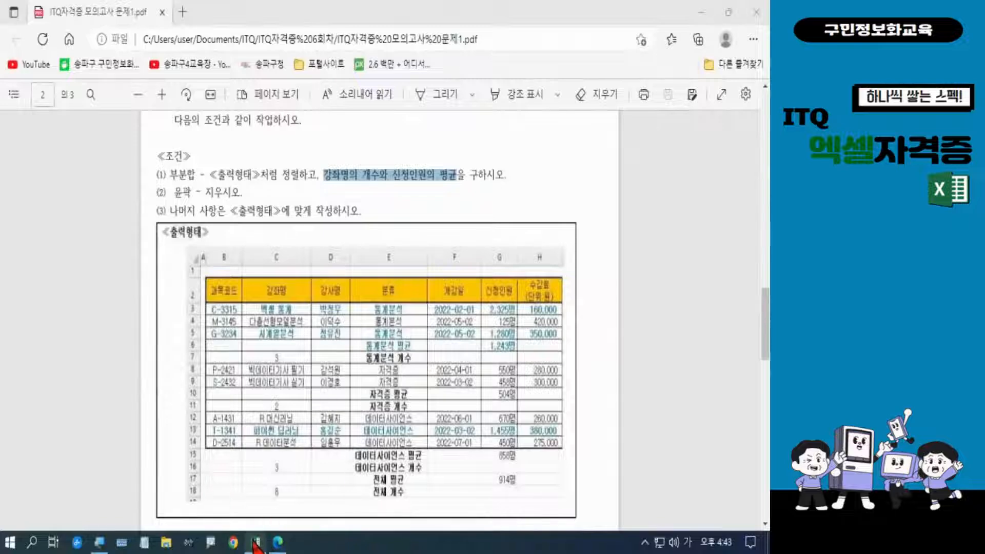
click(255, 542)
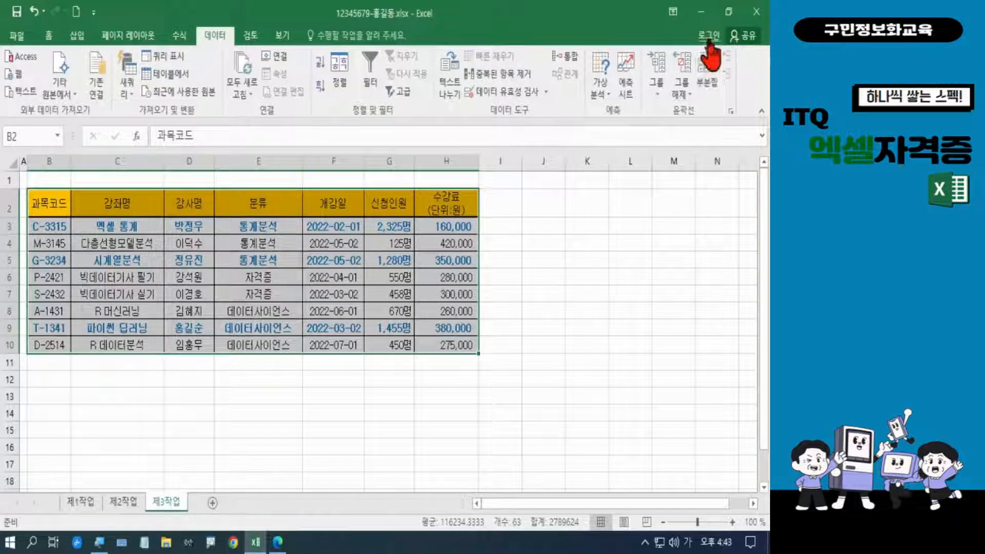
Add subtotals to the sorted table on 제3작업, grouped by 분류, using 개수 on 강좌명 only, with 수강료(단위:원) excluded.
click(704, 78)
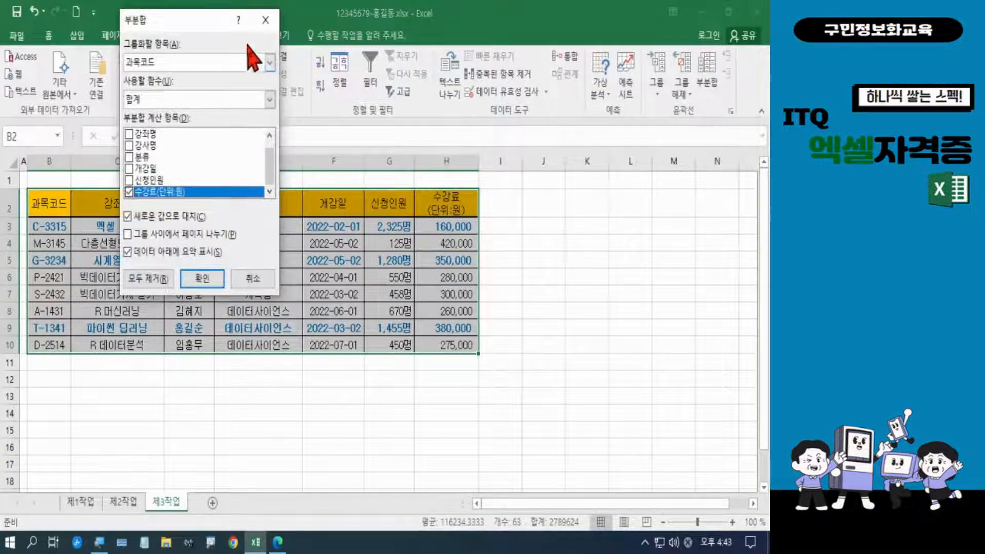
drag(211, 25, 308, 109)
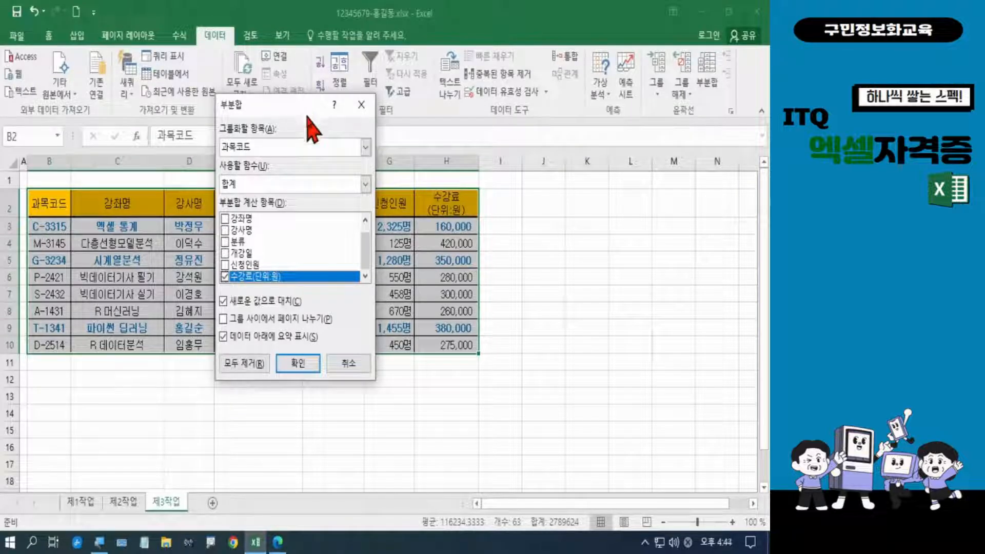
click(366, 147)
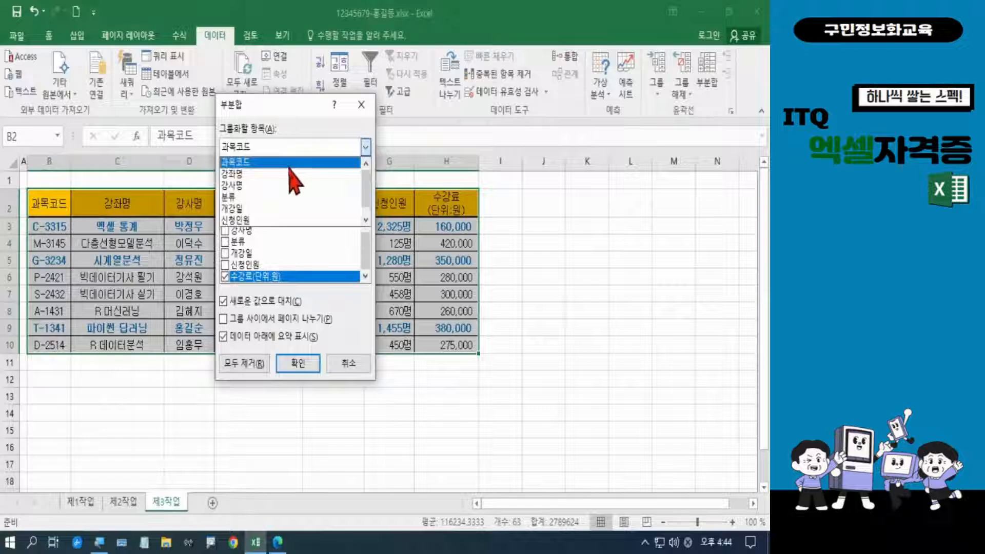
click(266, 197)
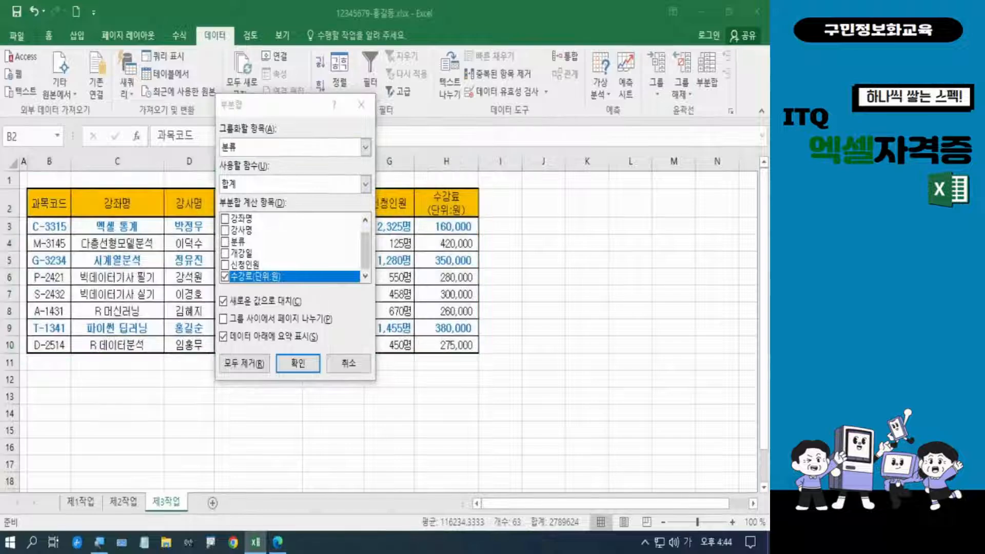
click(367, 184)
click(270, 215)
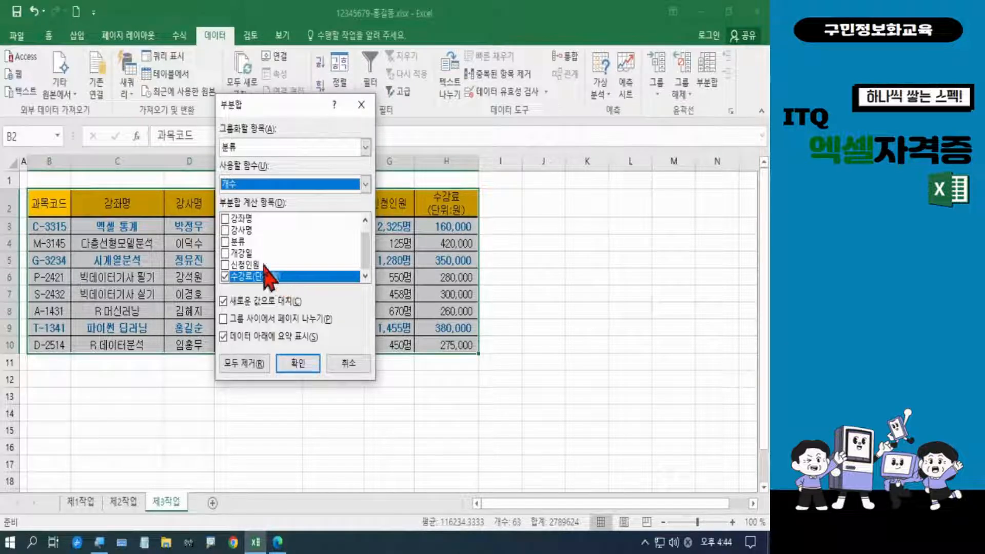
click(225, 219)
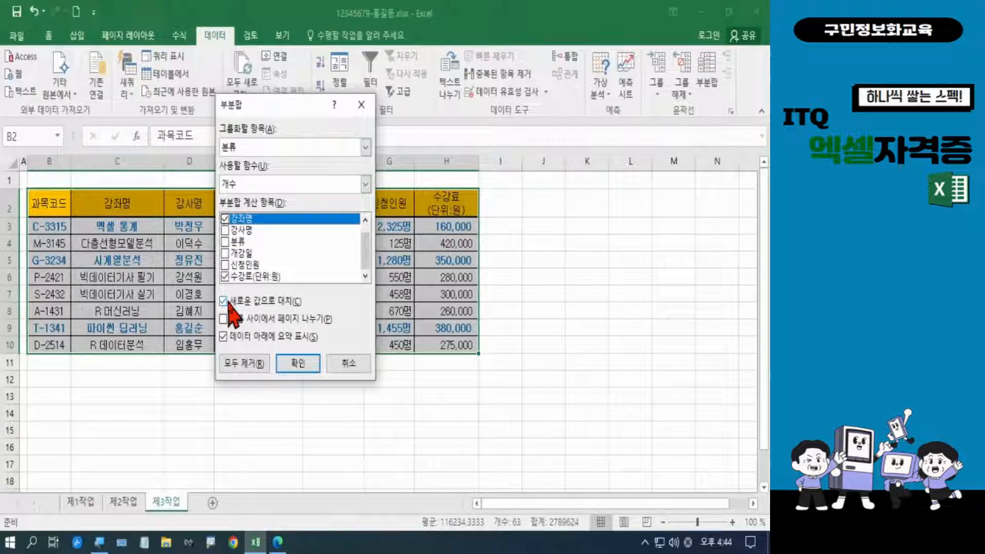
click(225, 277)
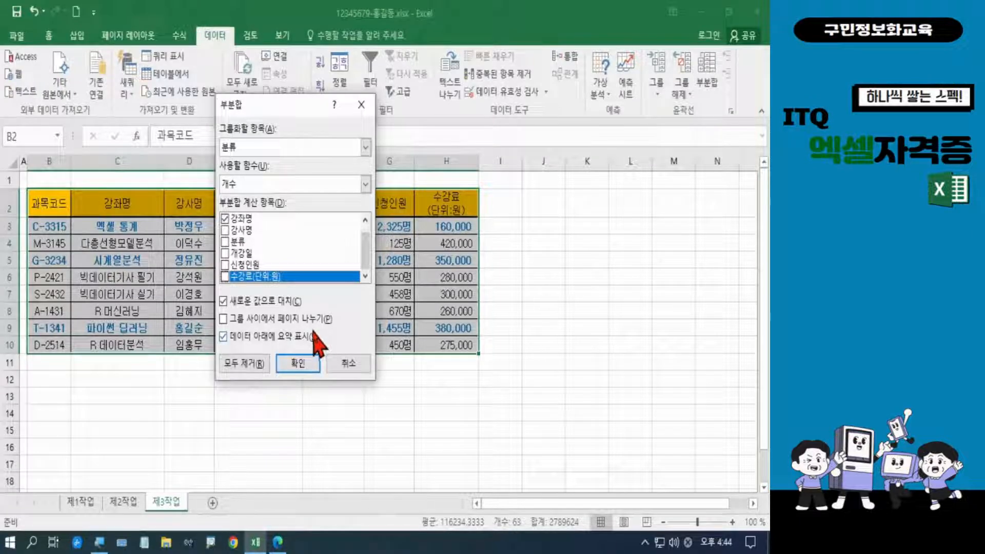
click(298, 363)
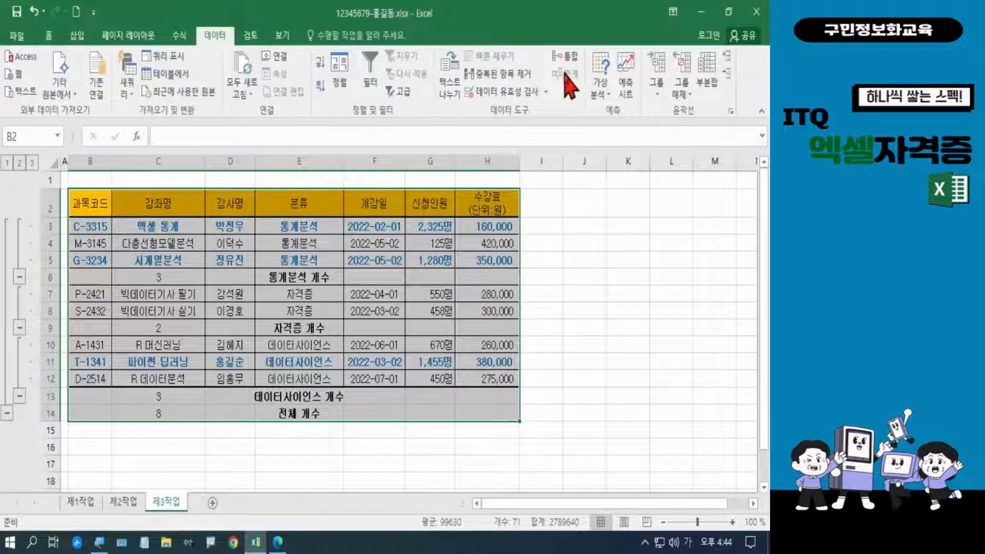
Add a second subtotal grouped by 분류 using 평균 on 신청인원 only, keeping the existing subtotals by turning off 새로운 값으로 대치.
click(708, 84)
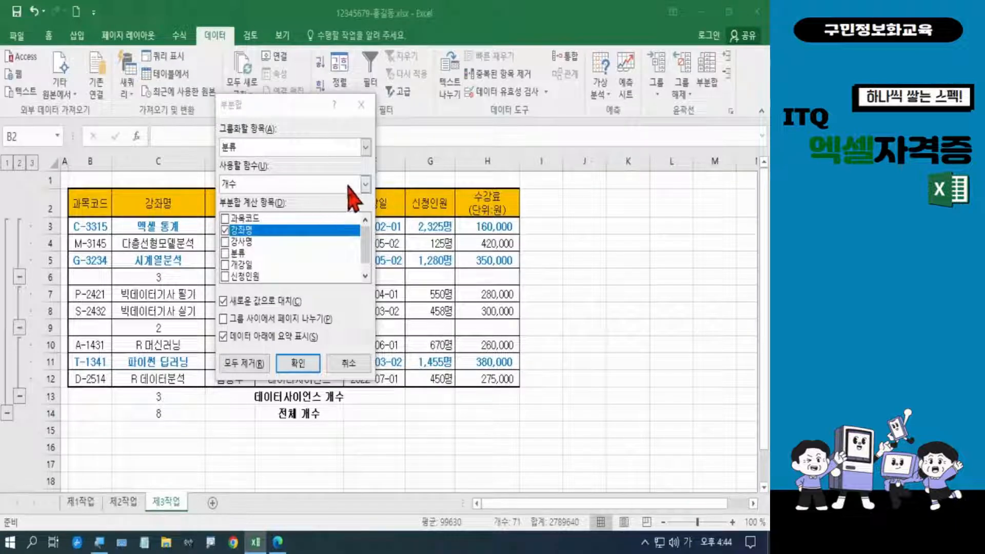
click(366, 183)
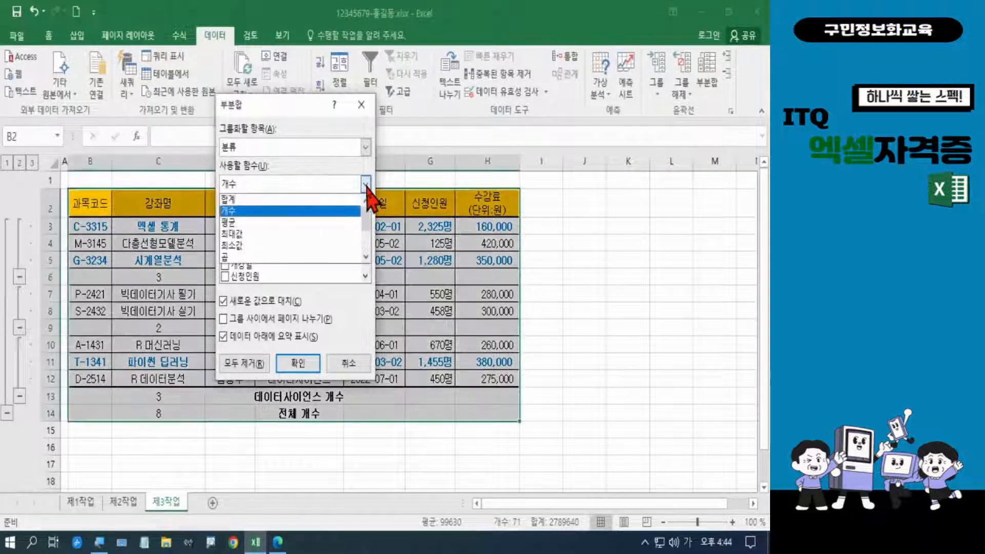
click(276, 222)
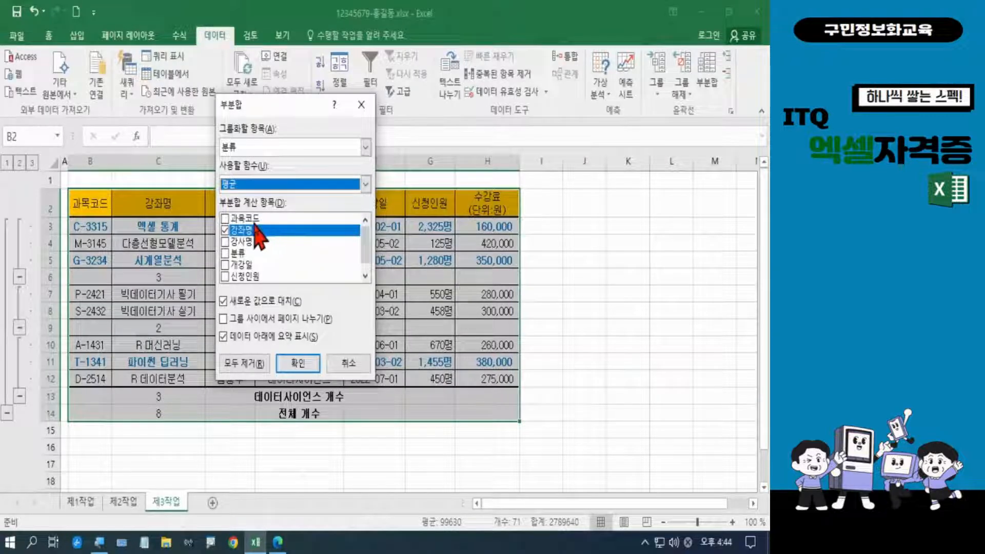
click(233, 231)
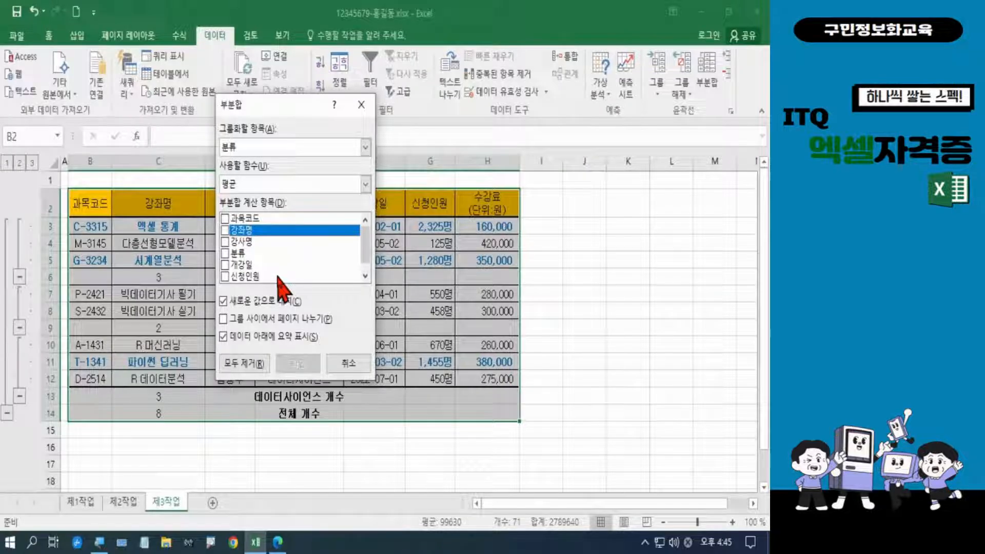
click(225, 277)
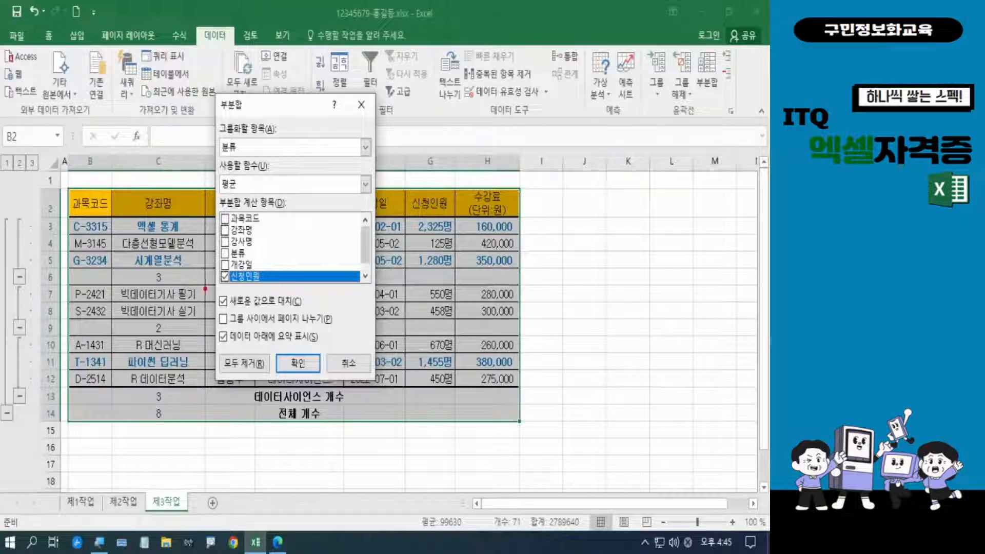
mouse_move(206, 288)
mouse_down()
mouse_move(260, 317)
mouse_move(322, 315)
mouse_up()
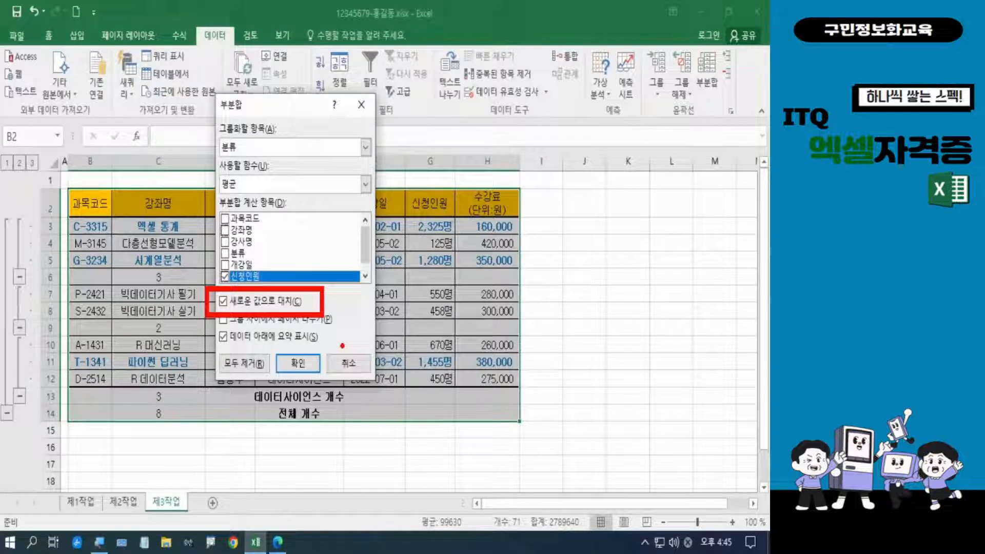
click(224, 302)
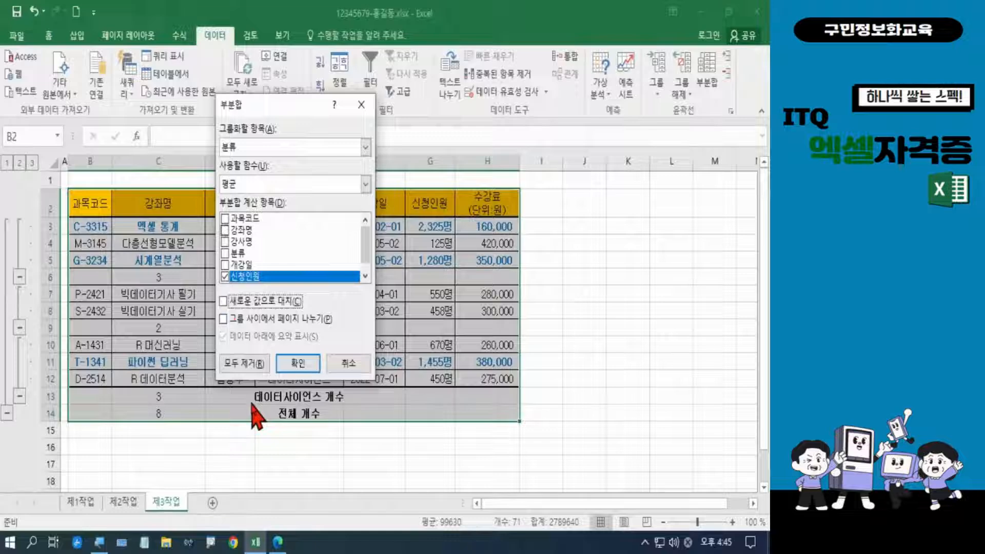
click(297, 363)
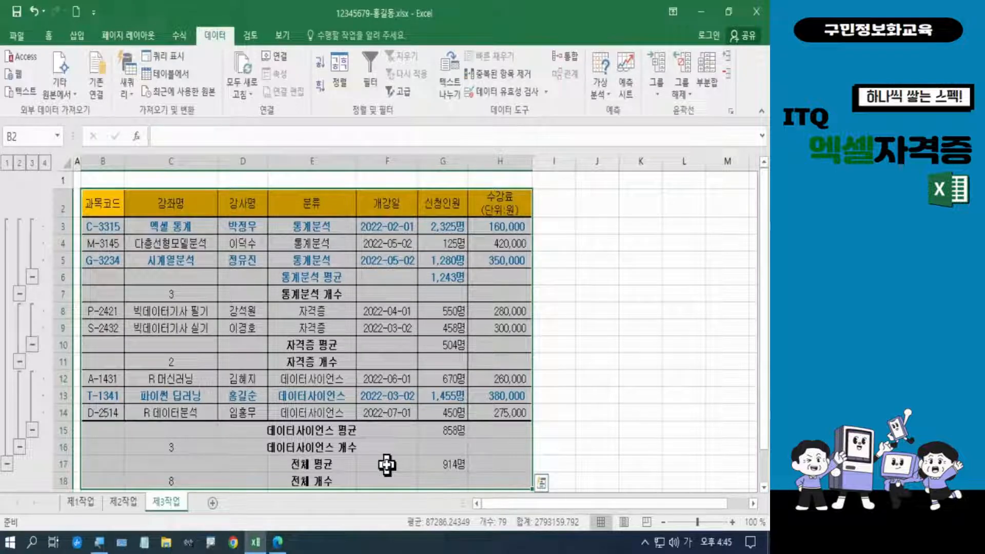
click(386, 465)
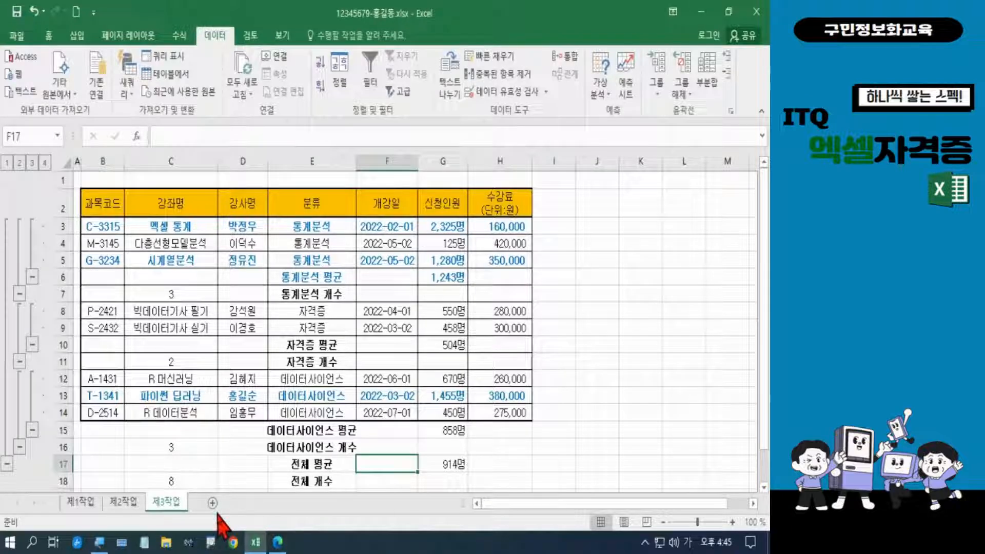
Check the 윤곽 condition in the exam PDF in Edge, and in Excel clear the outline (윤곽 지우기) on 제3작업.
click(277, 542)
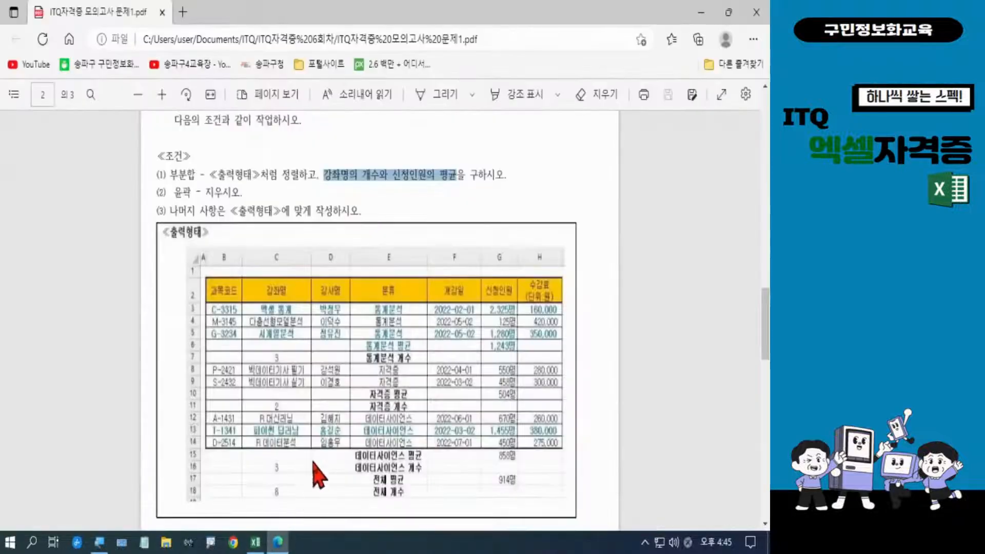
click(175, 193)
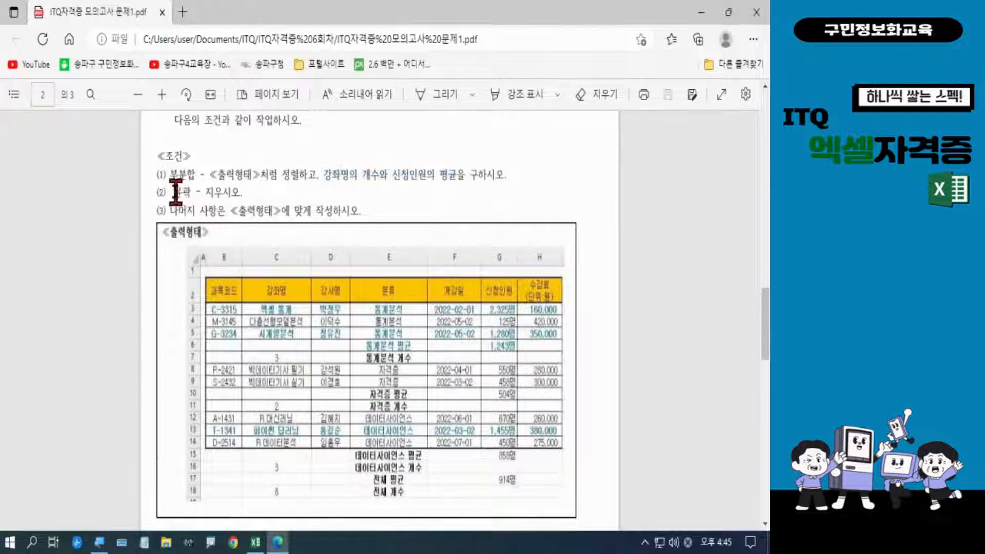
drag(175, 193, 246, 190)
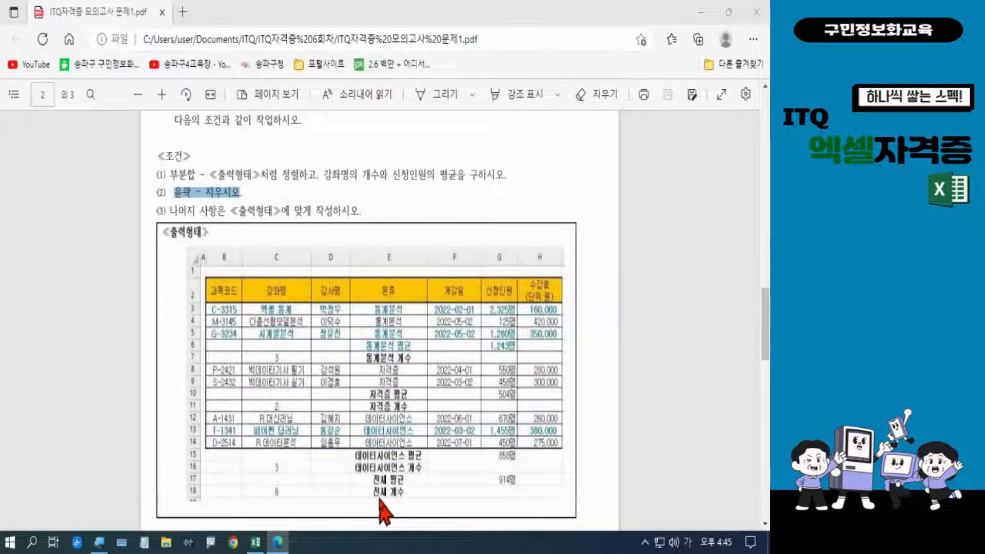
click(256, 542)
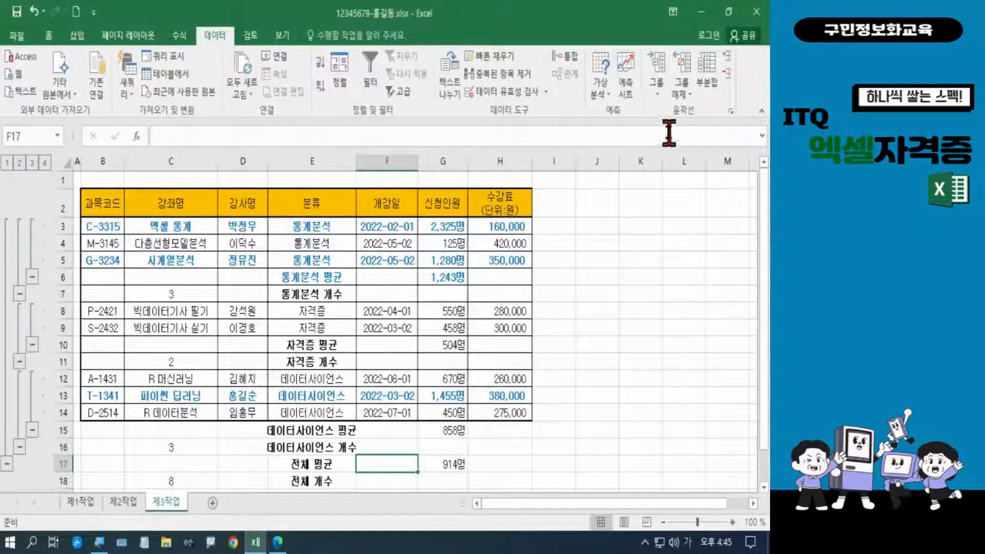
click(687, 93)
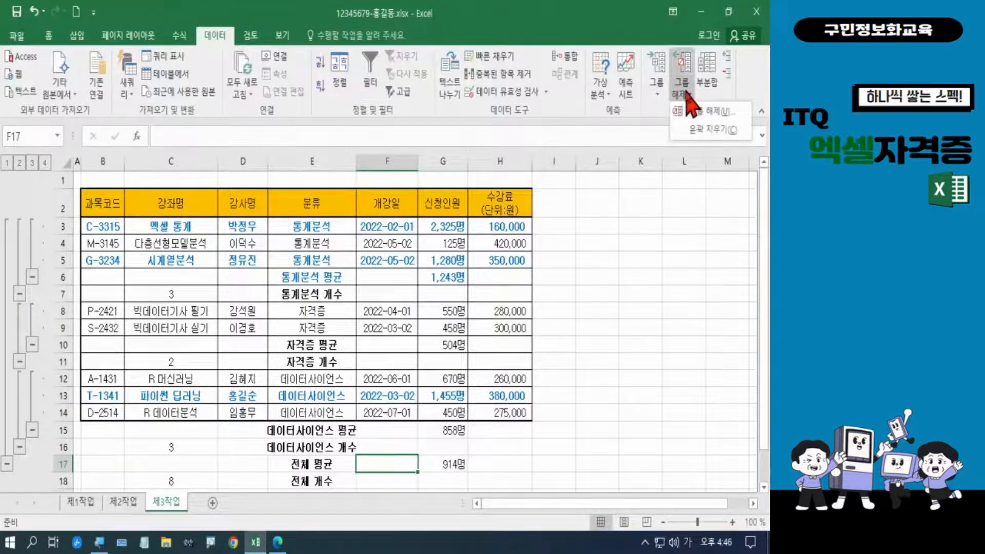
click(700, 131)
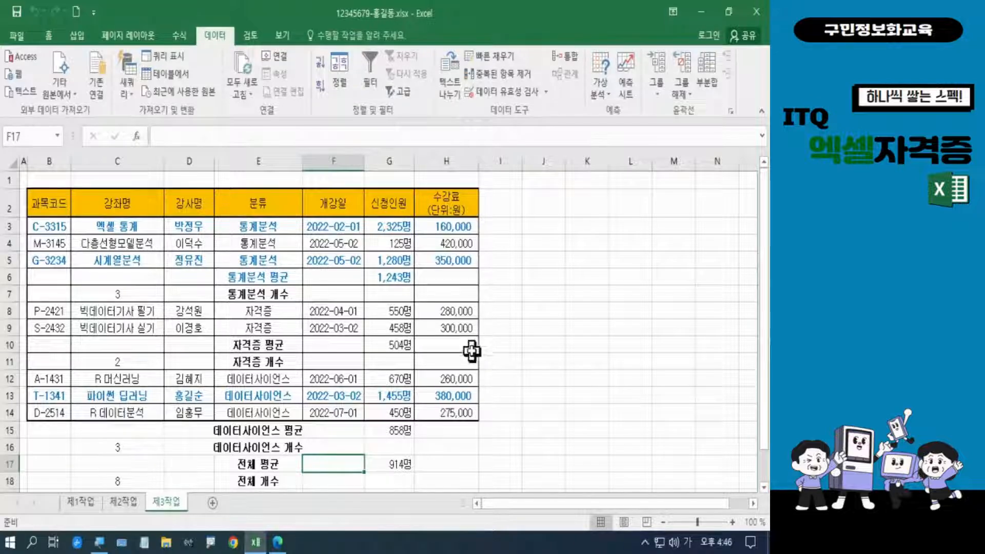
Place the exam PDF in Edge beside Excel to compare its 출력형태 with the 제3작업 table, and minimize Edge.
click(278, 542)
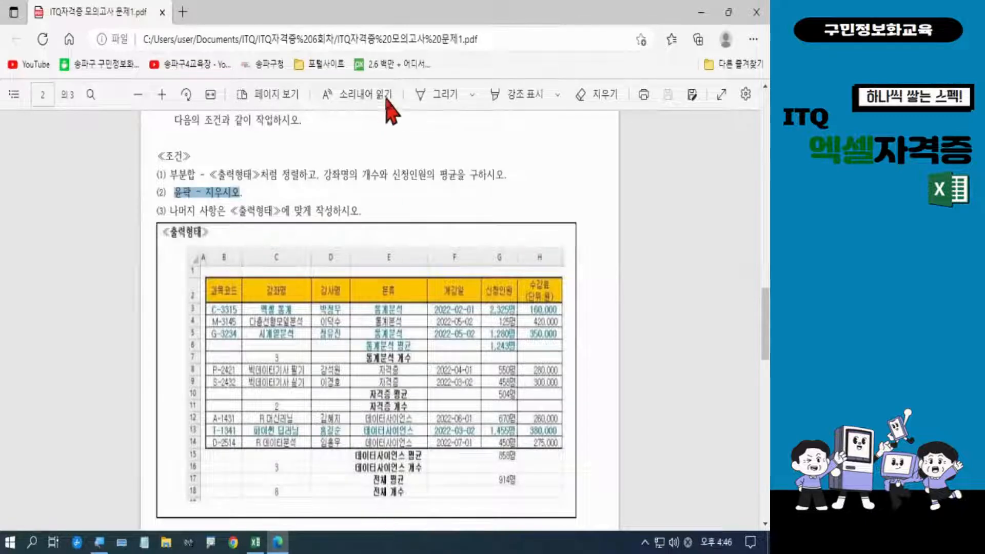
drag(380, 21, 633, 23)
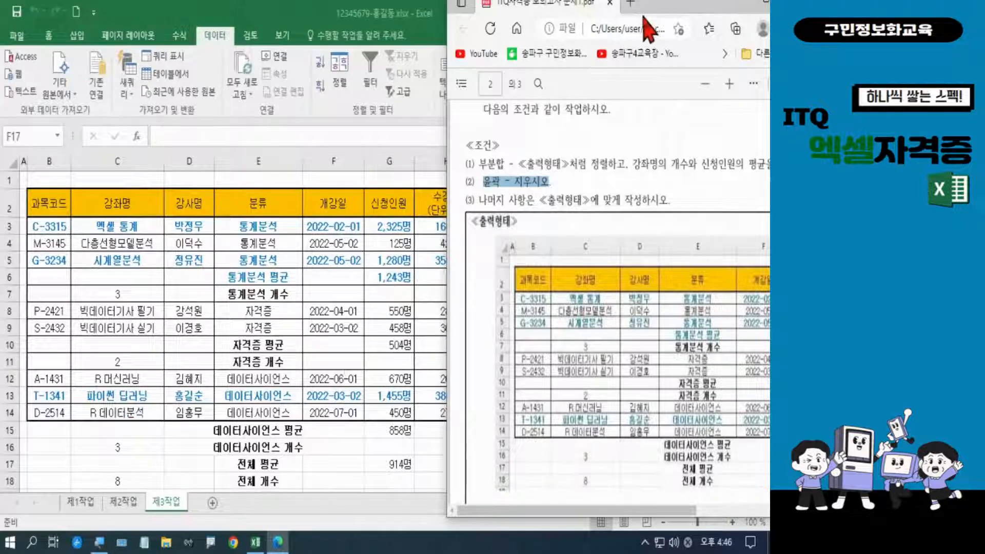
drag(652, 11, 599, 28)
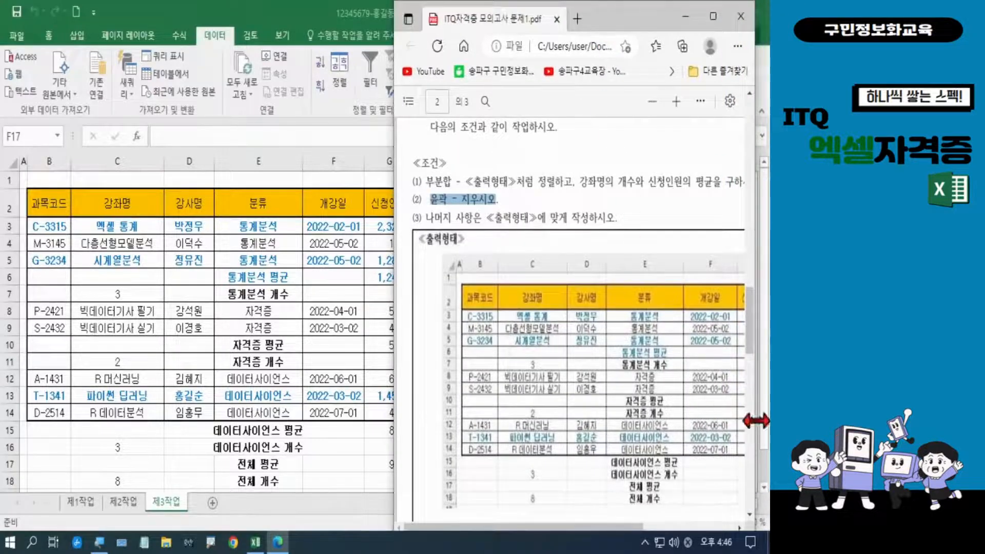
drag(608, 20, 192, 21)
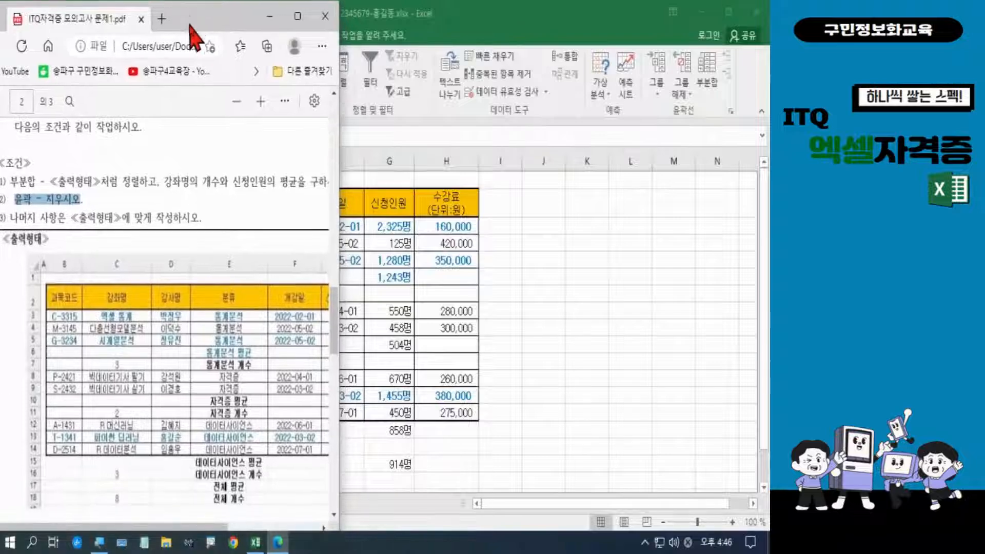
drag(340, 402, 412, 401)
drag(272, 18, 190, 18)
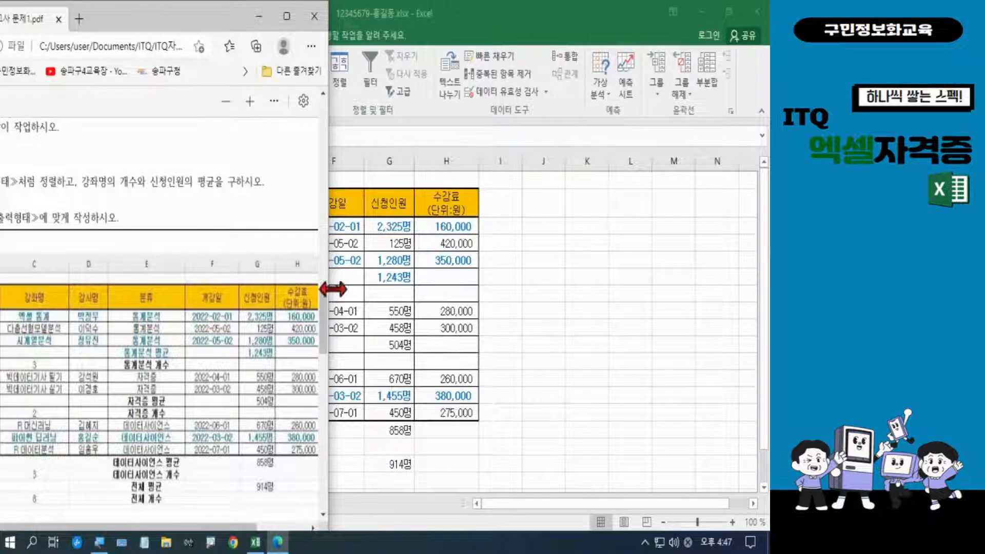
click(258, 16)
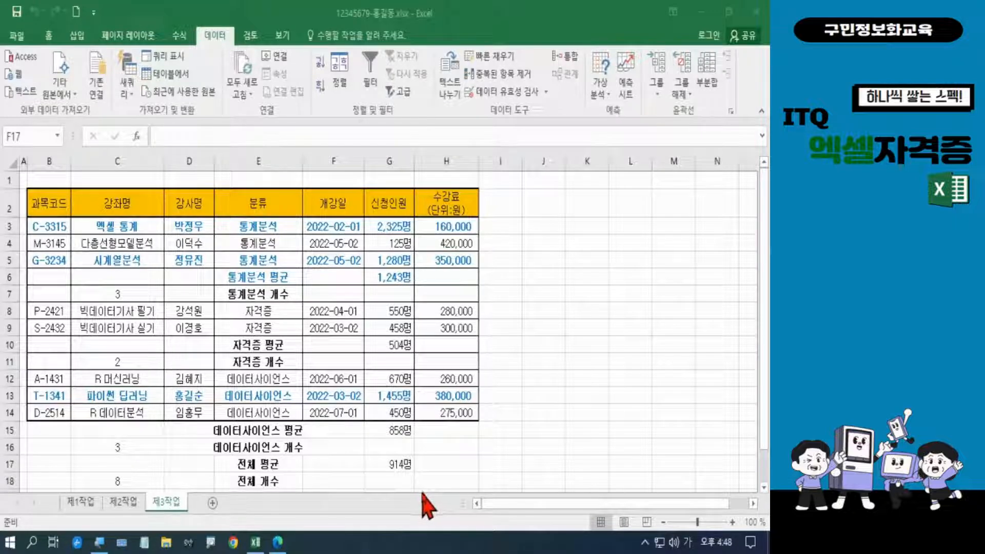
Reopen the exam PDF in Edge at full size and read the 제4작업 chart conditions, focusing on items (1) to (4).
click(278, 544)
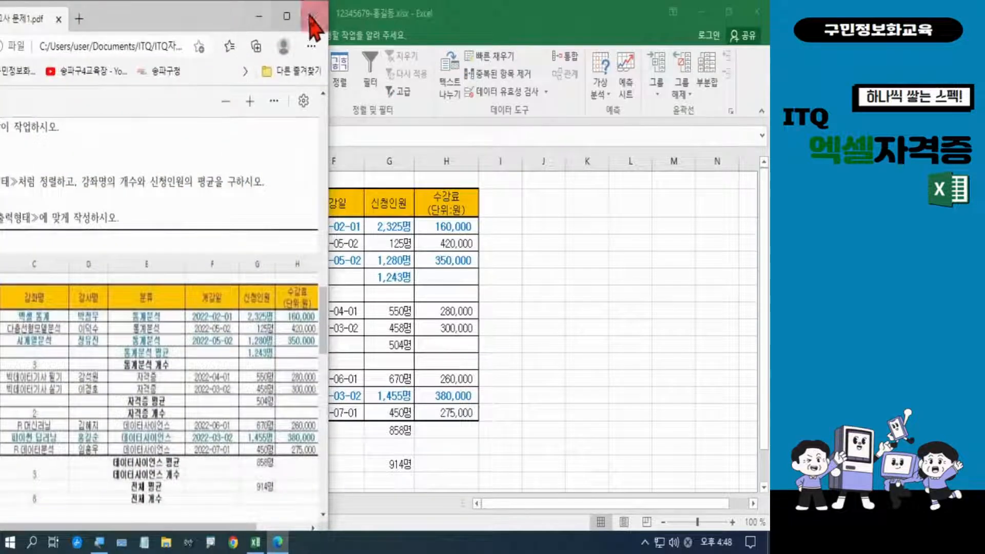
click(287, 17)
scroll(613, 226, down, 4)
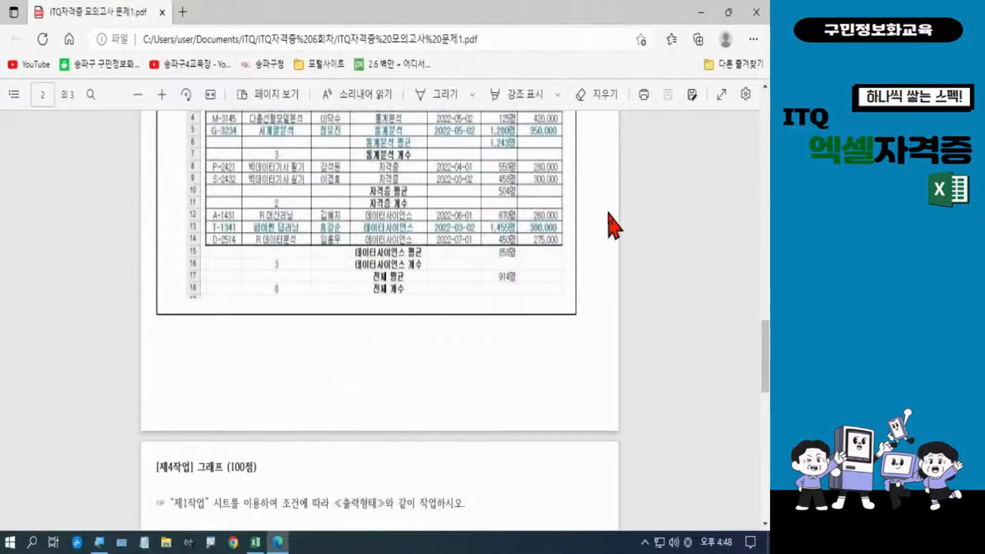
scroll(613, 225, down, 6)
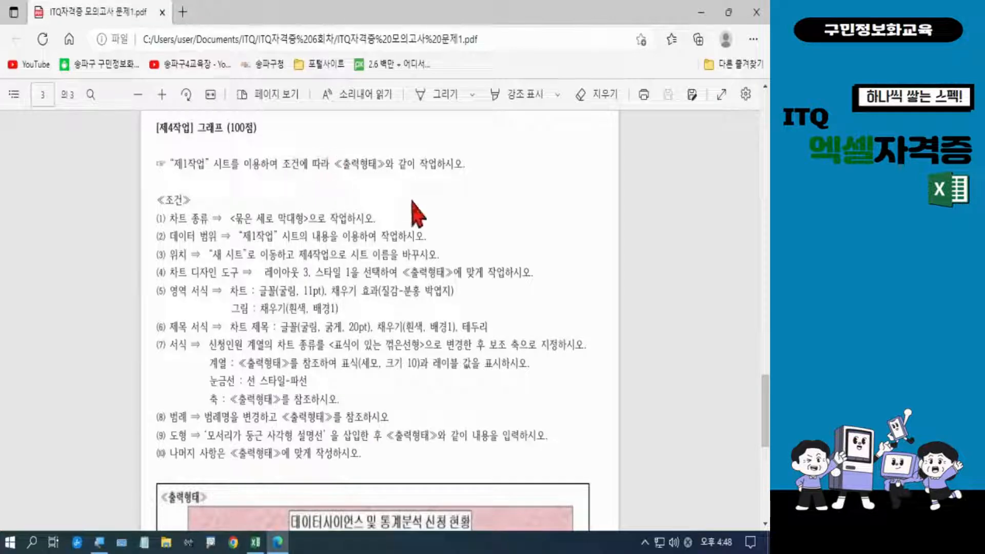
scroll(471, 221, down, 1)
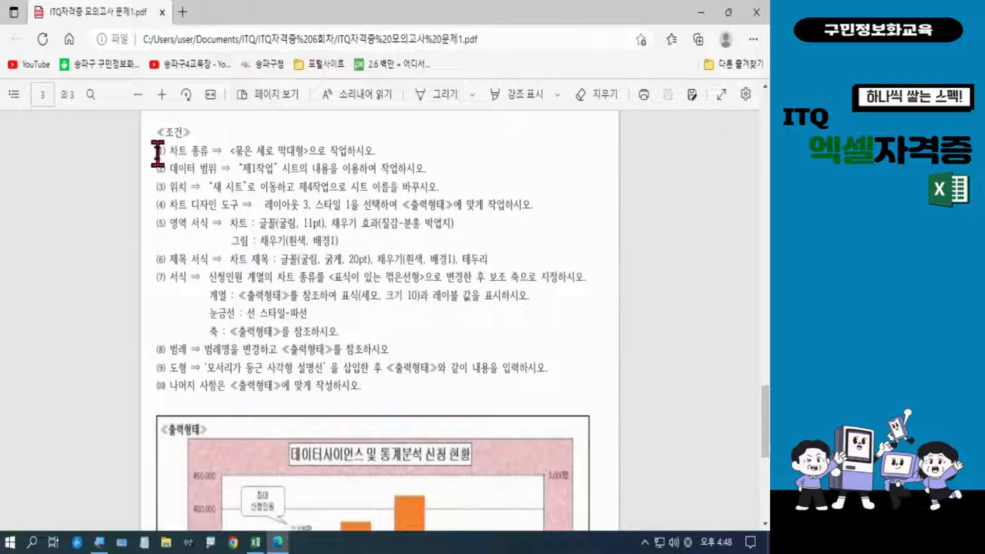
drag(158, 153, 559, 213)
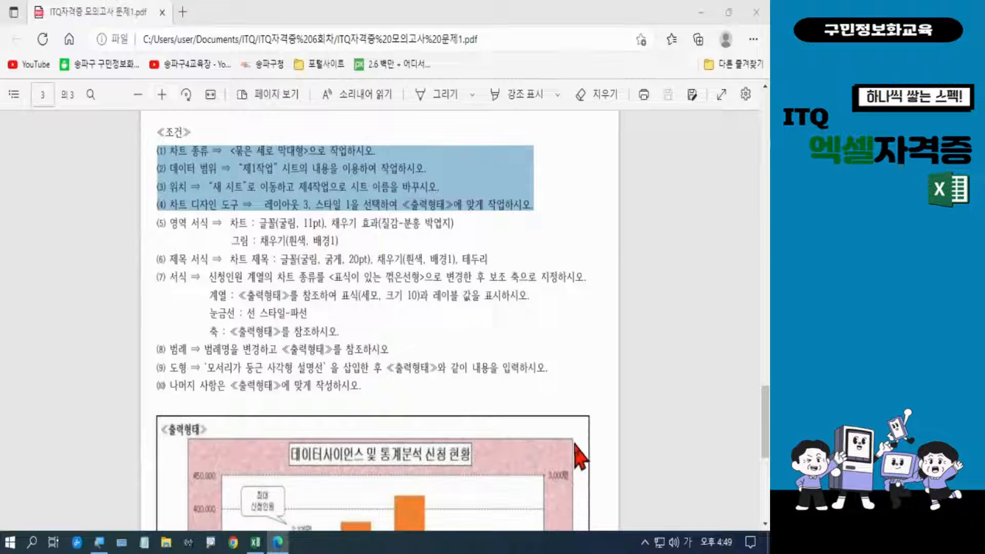
click(640, 396)
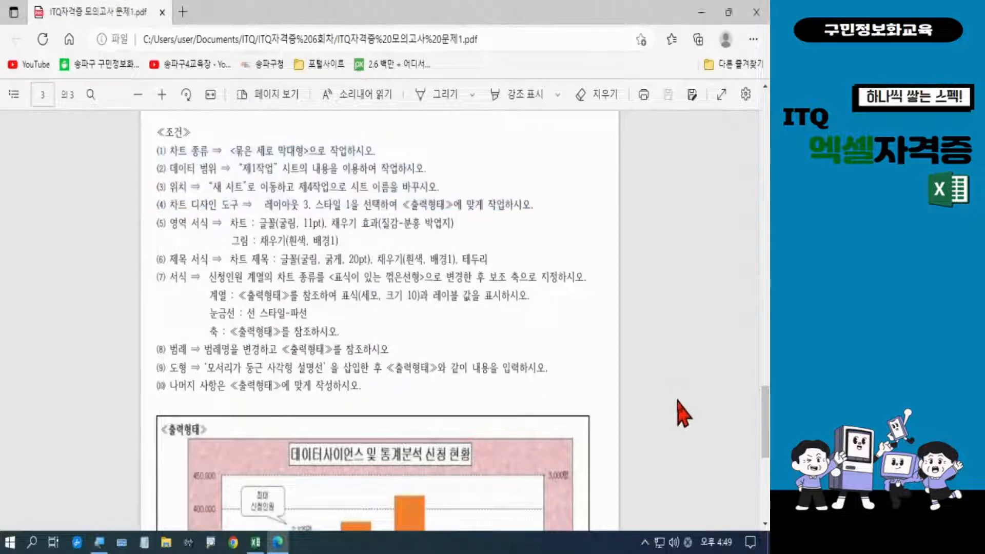
Check the 출력형태 chart in the exam PDF, and in Excel insert a 묶은 세로 막대형 chart from C4:C12 and G4:H12 on 제1작업.
drag(764, 416, 767, 467)
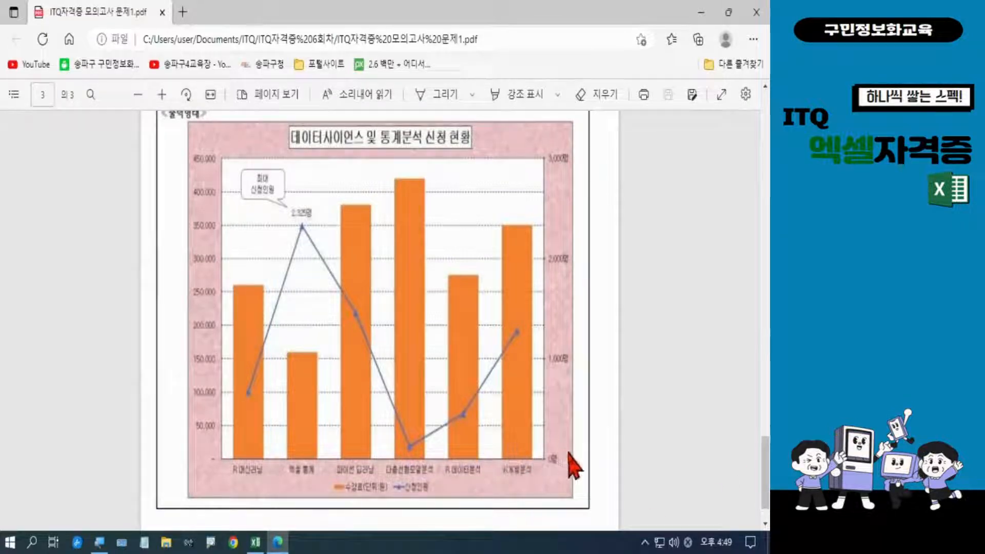
scroll(576, 464, down, 1)
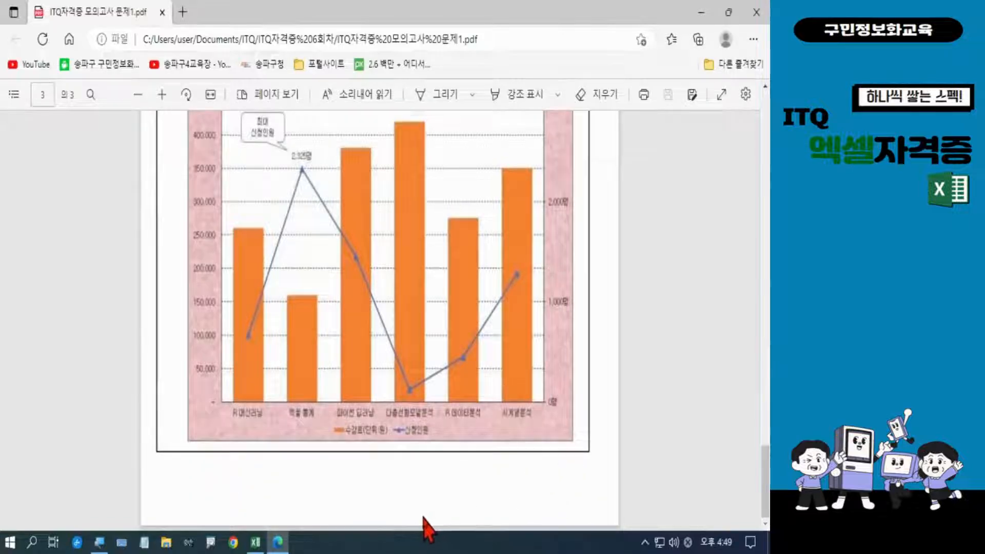
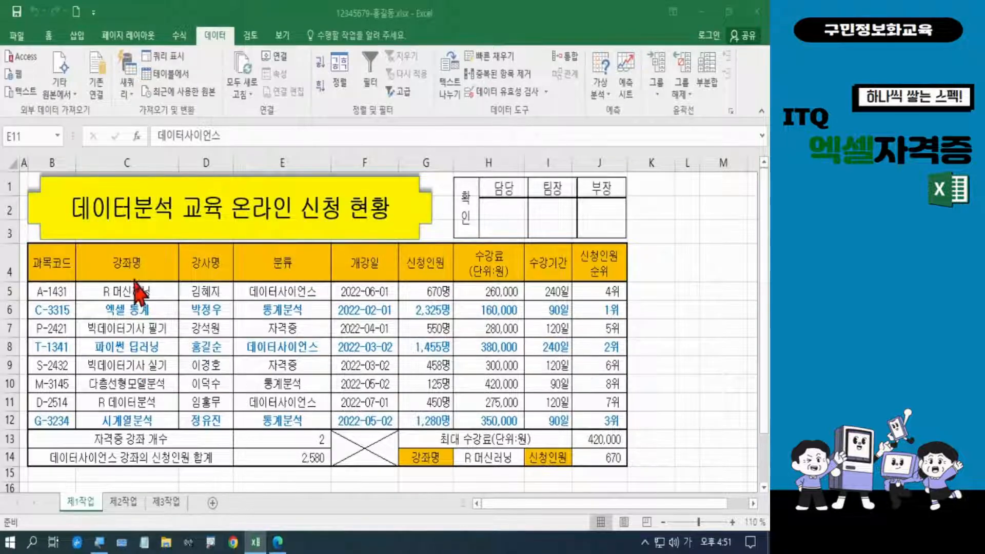
click(135, 259)
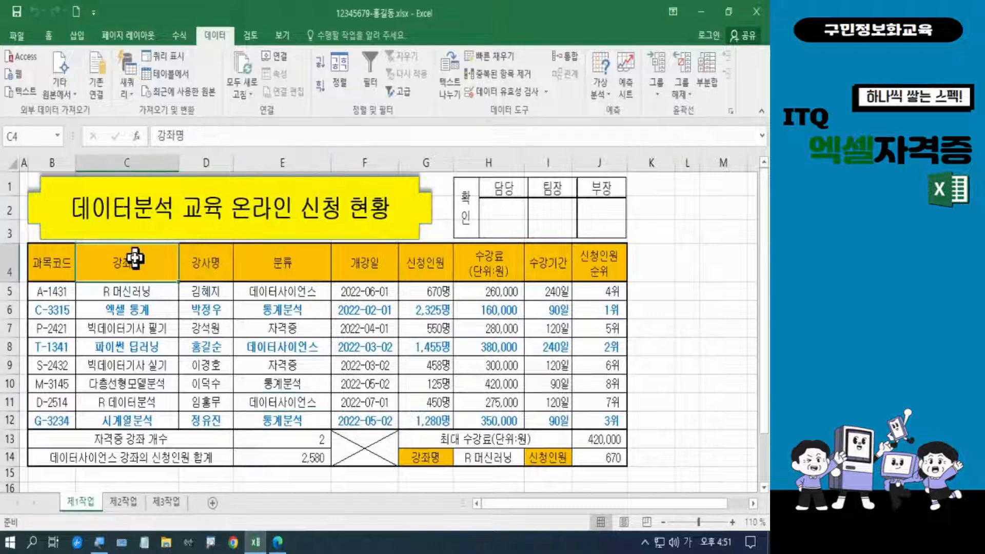
drag(135, 259, 136, 420)
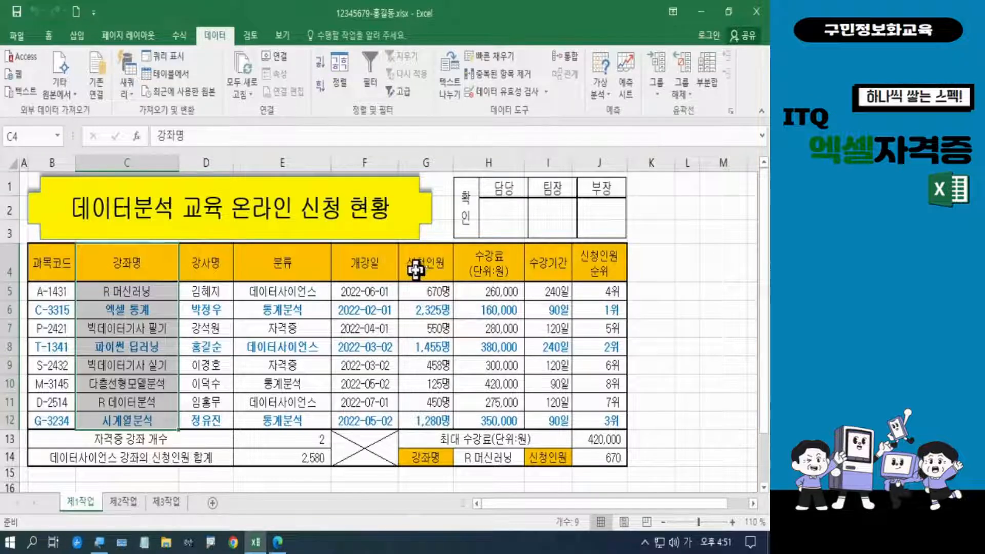
drag(418, 263, 465, 419)
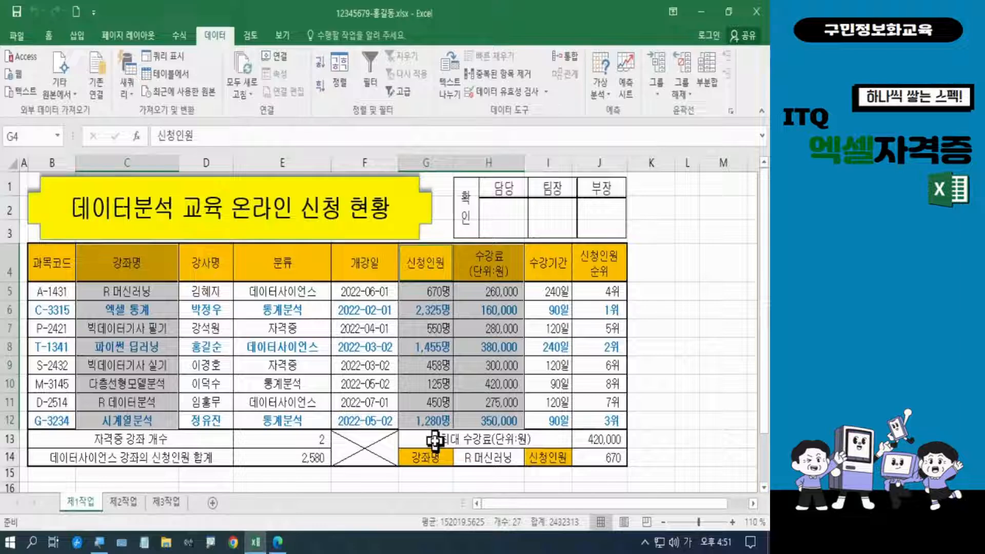
click(80, 36)
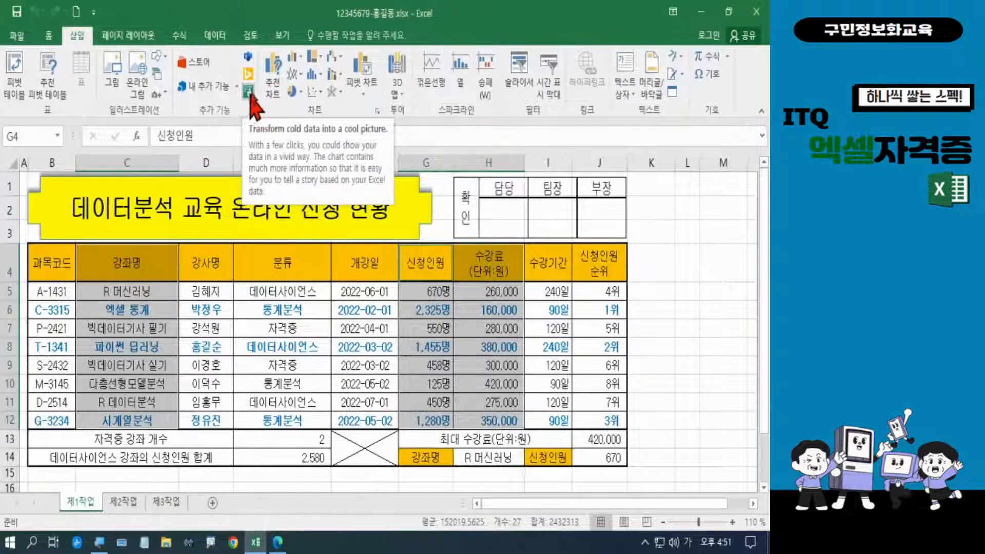
click(302, 58)
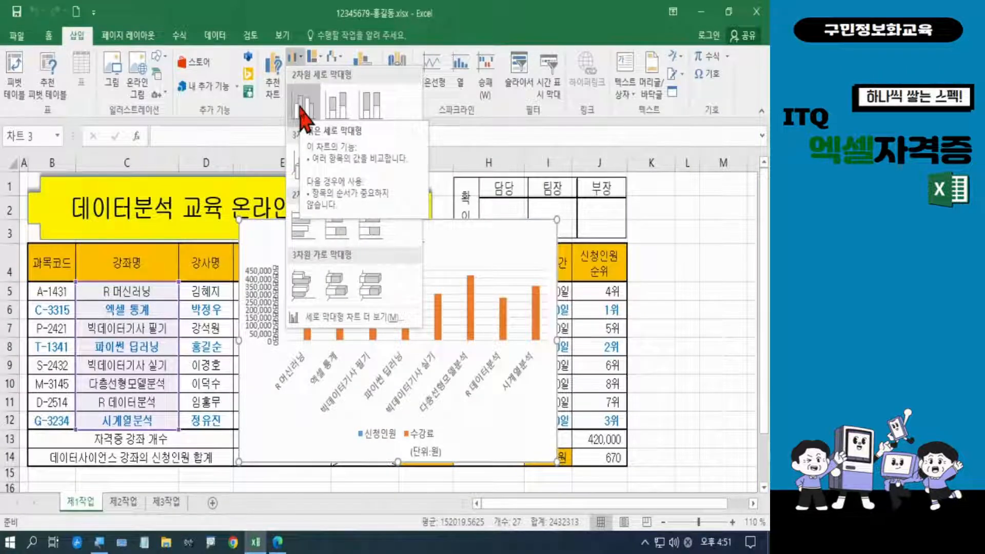
click(300, 108)
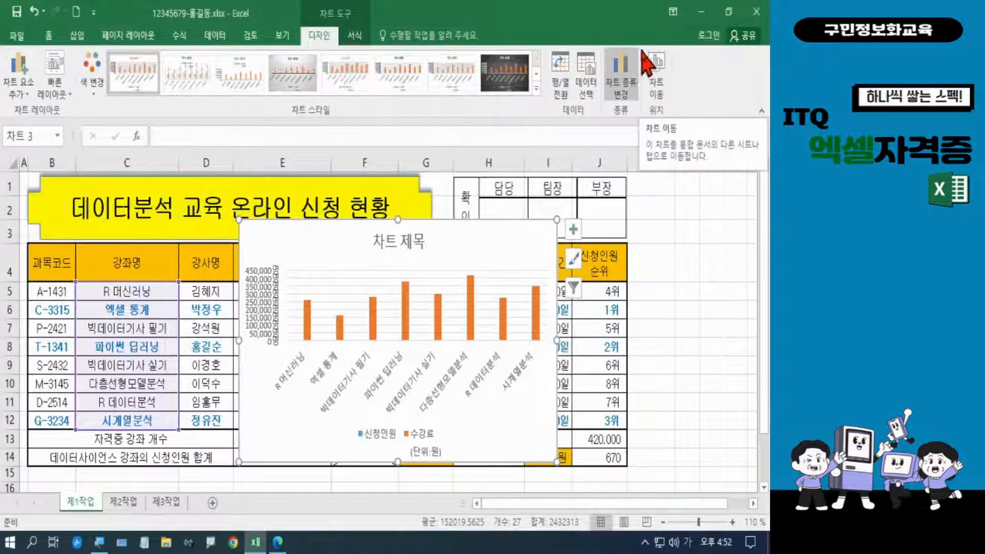
Move the chart to a new sheet named 제4작업.
click(657, 85)
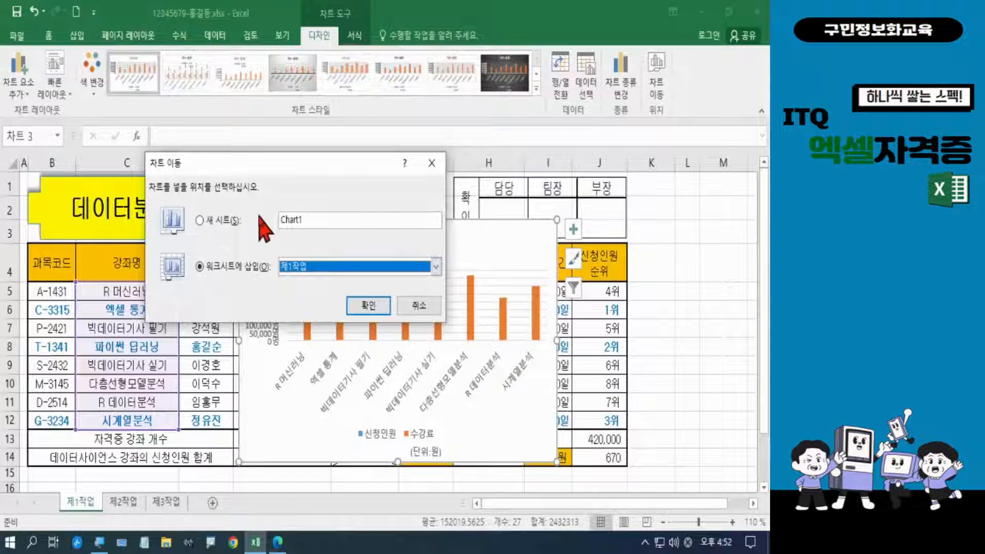
click(221, 221)
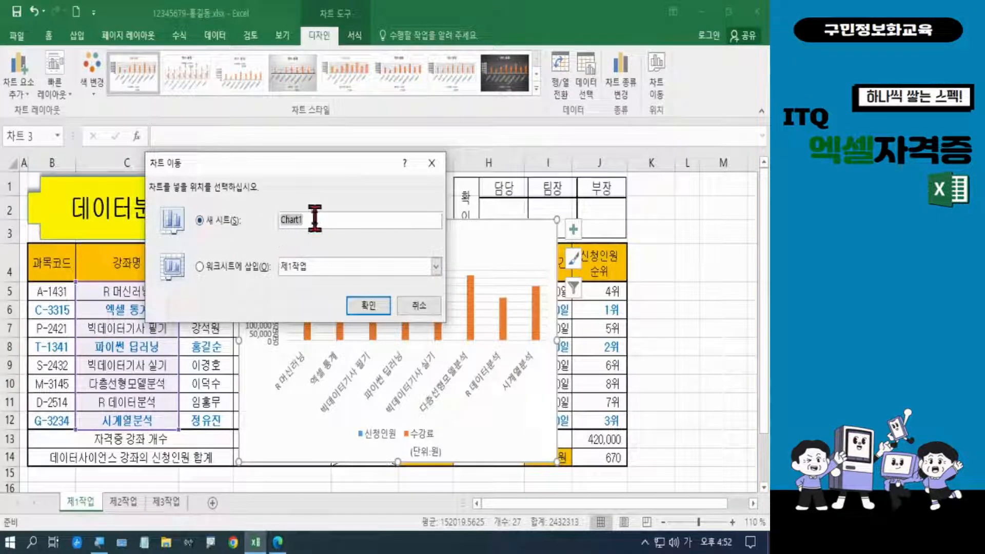
drag(315, 219, 270, 234)
key(BackSpace)
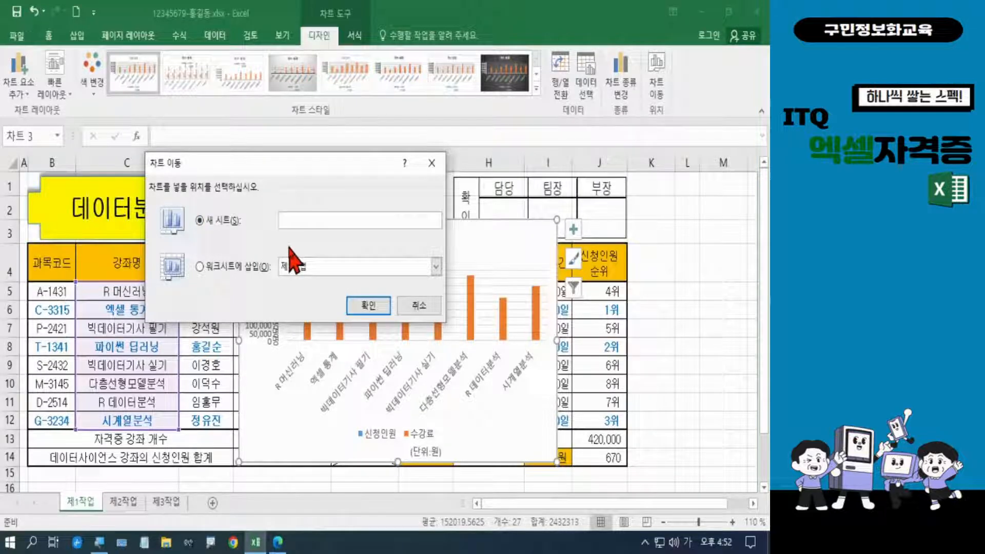
text(ㅈㅔ시)
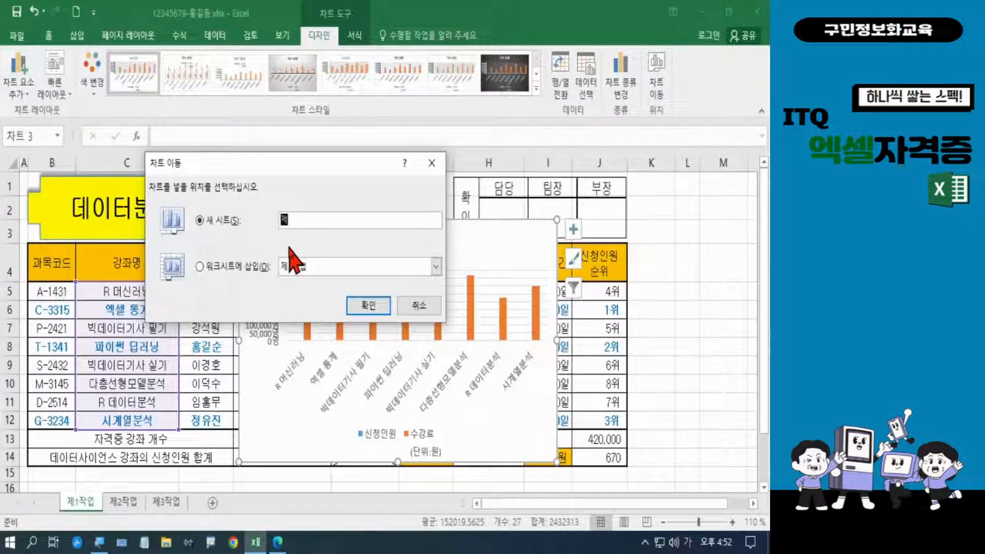
key(BackSpace)
text(4작업)
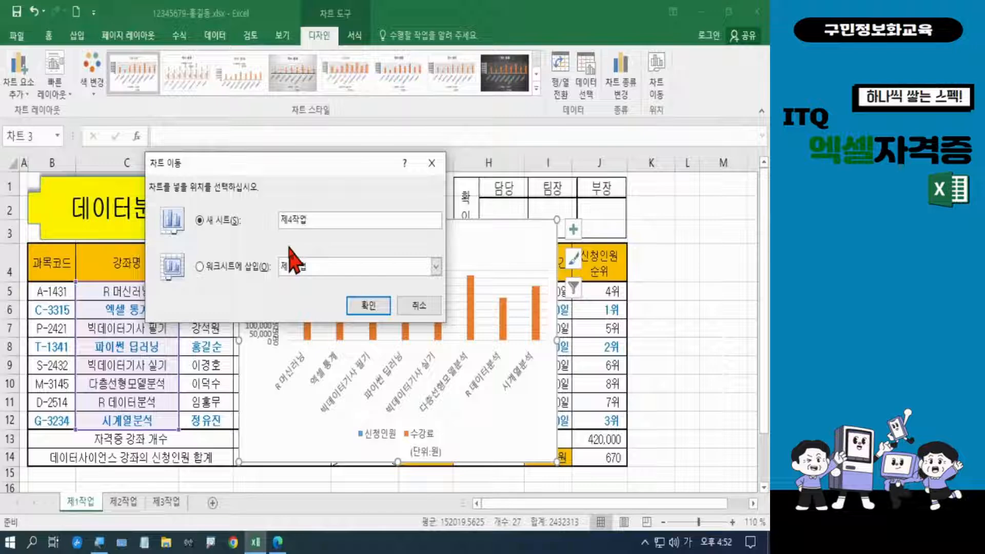
click(374, 309)
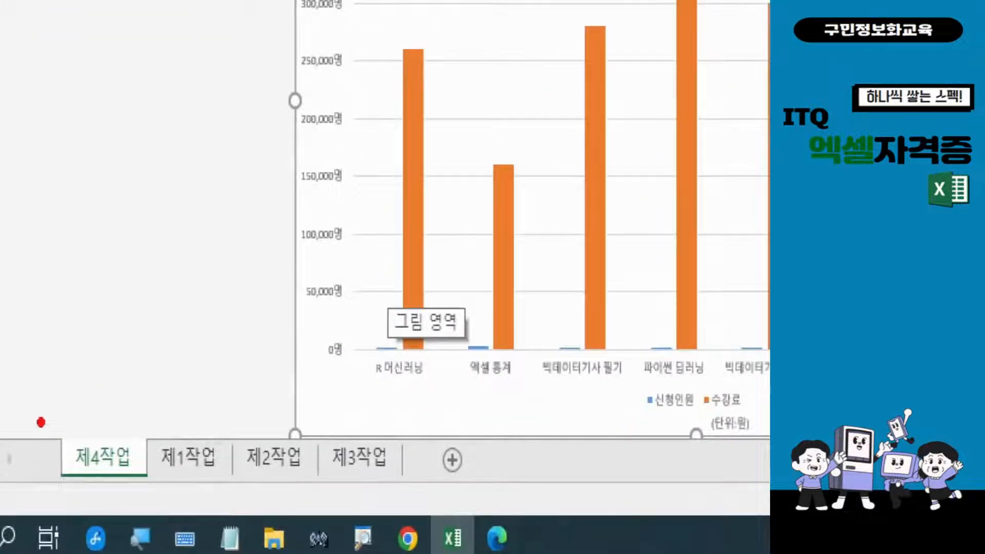
Reorder the sheets so that 제4작업 comes after 제3작업.
drag(37, 418, 152, 492)
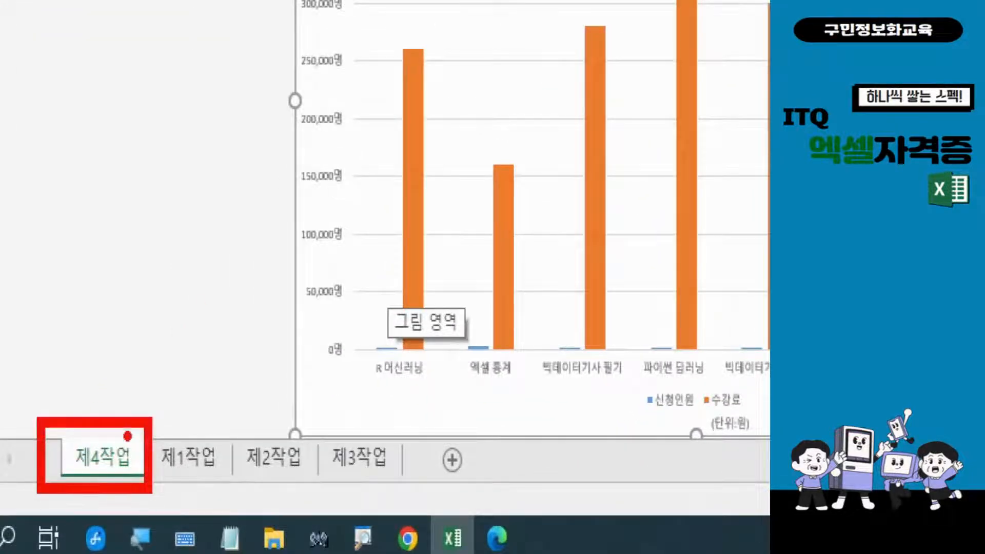
mouse_move(124, 448)
mouse_down()
mouse_move(200, 506)
mouse_move(360, 496)
mouse_move(415, 467)
mouse_move(385, 468)
mouse_move(423, 513)
mouse_up()
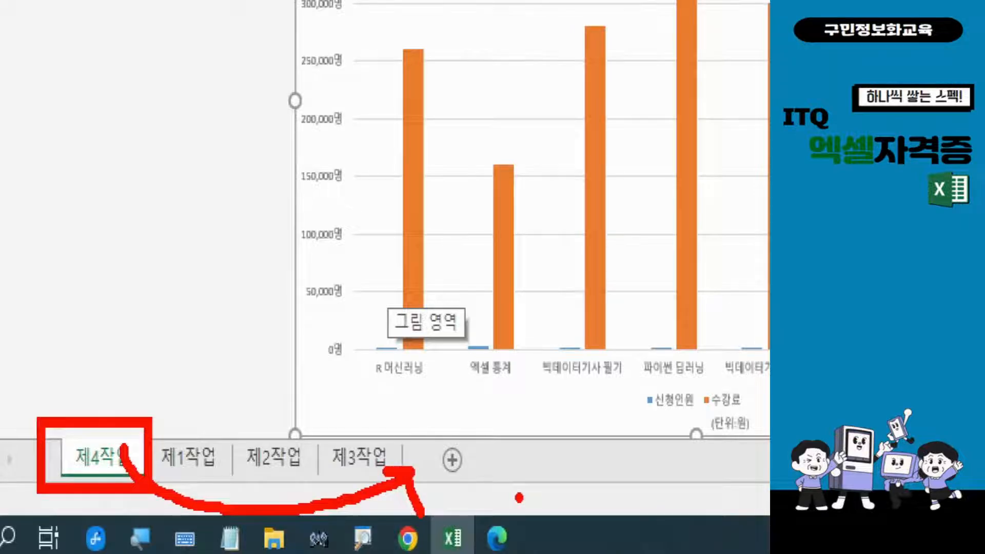
key(Escape)
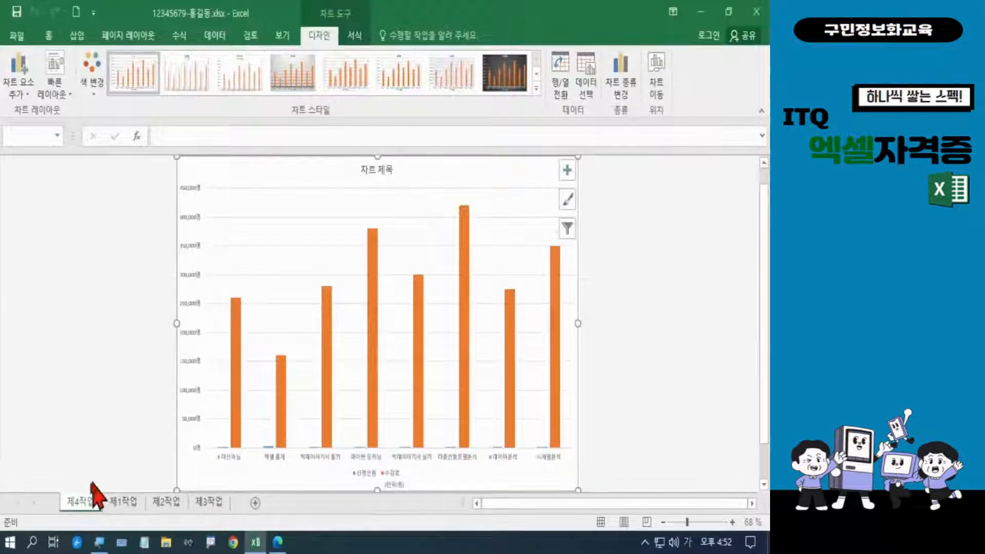
drag(85, 502, 239, 504)
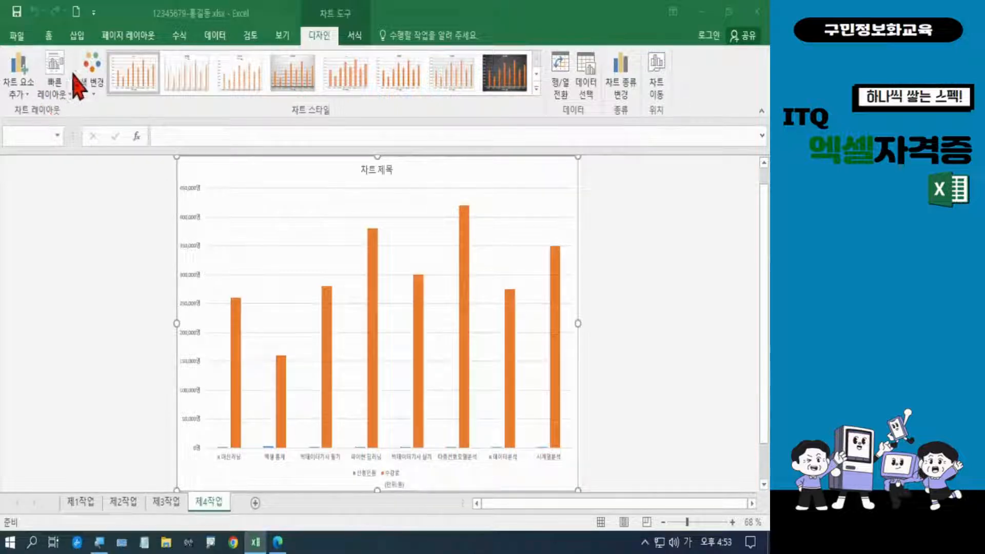
Apply 레이아웃 3 and 스타일 1 to the chart on 제4작업, and select the whole chart area.
click(58, 97)
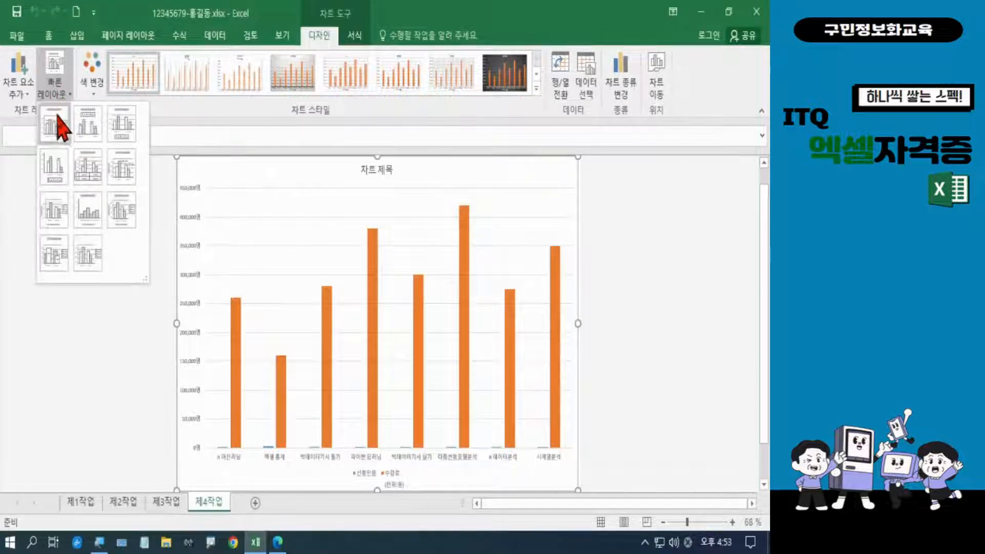
click(121, 138)
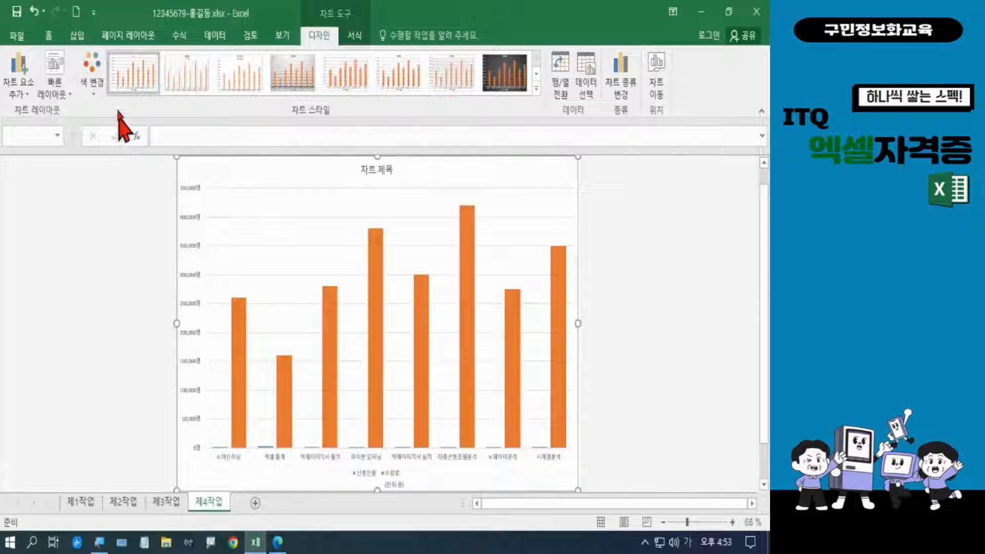
click(134, 82)
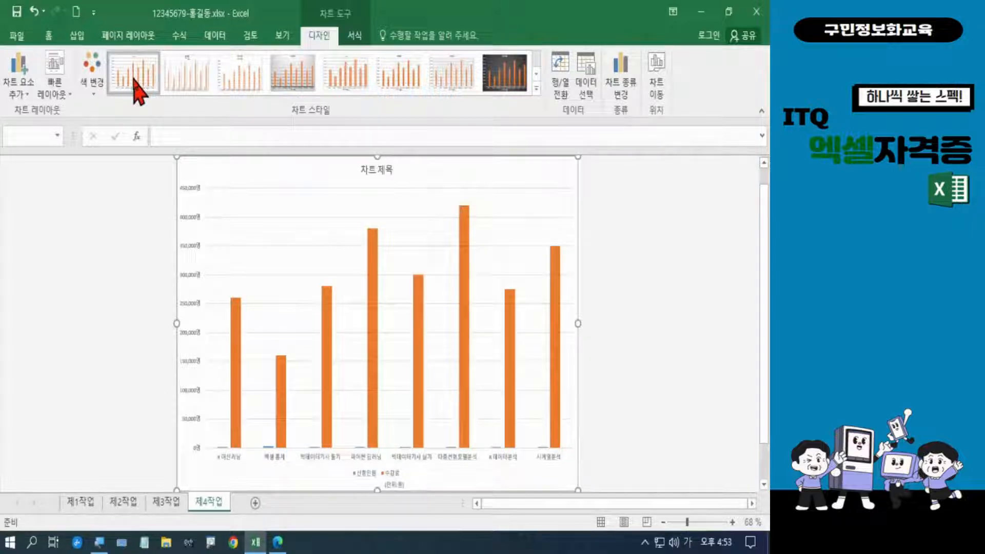
click(121, 278)
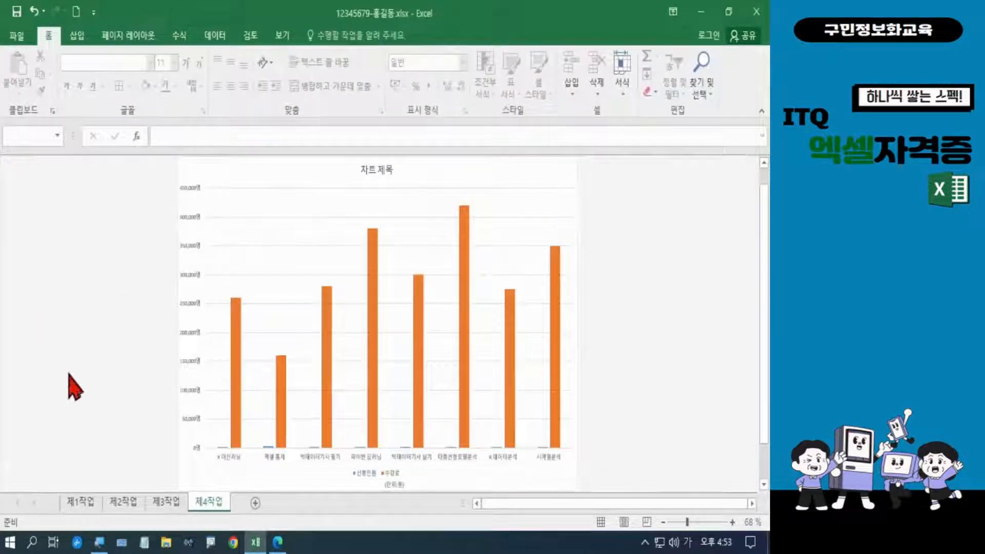
click(277, 171)
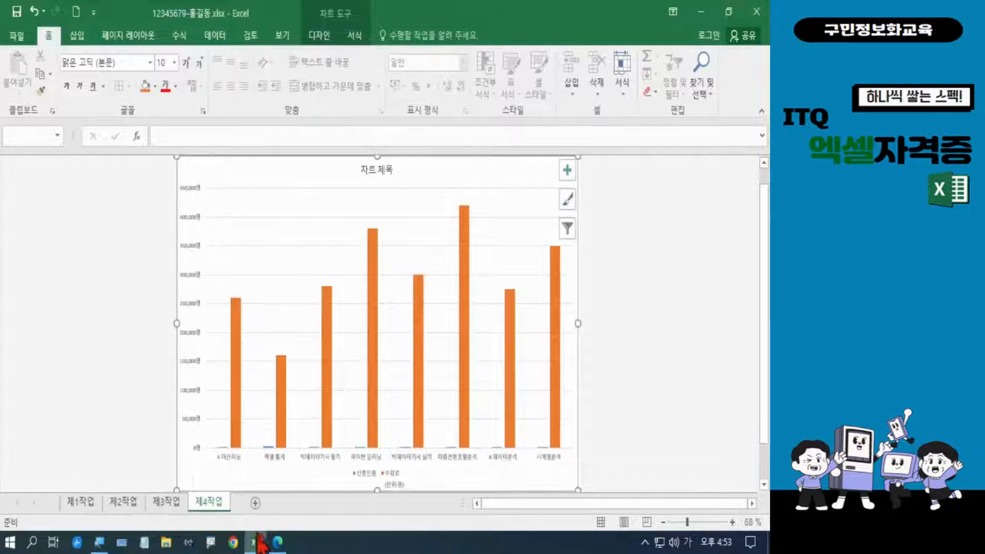
Switch to the exam PDF in Edge and read condition (5) on the 영역 서식 of the chart and plot areas.
click(278, 543)
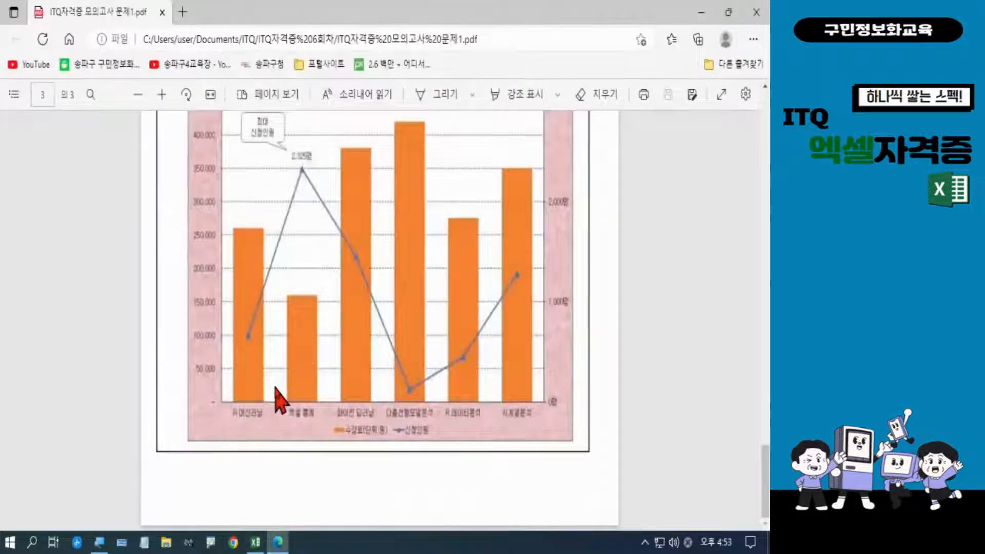
scroll(280, 400, up, 8)
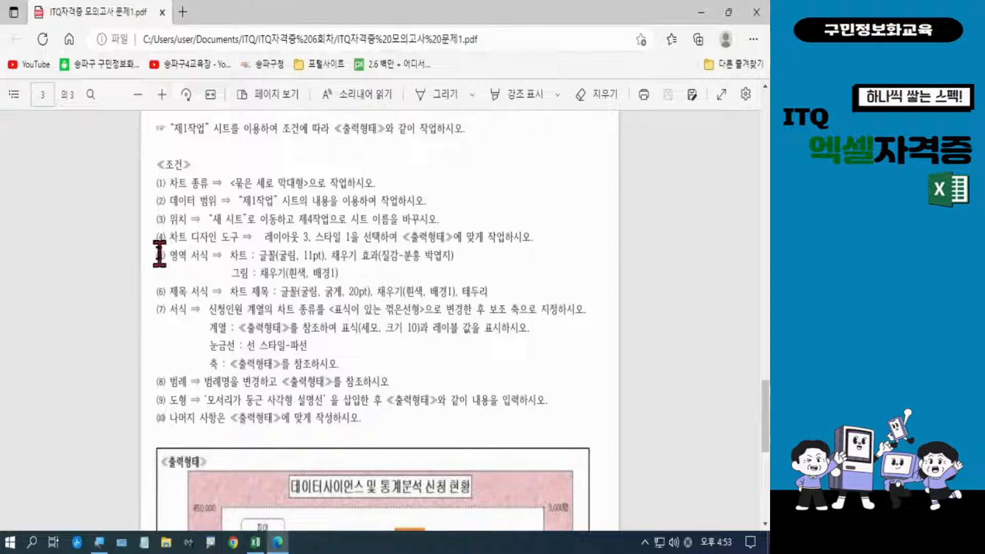
drag(159, 254, 351, 276)
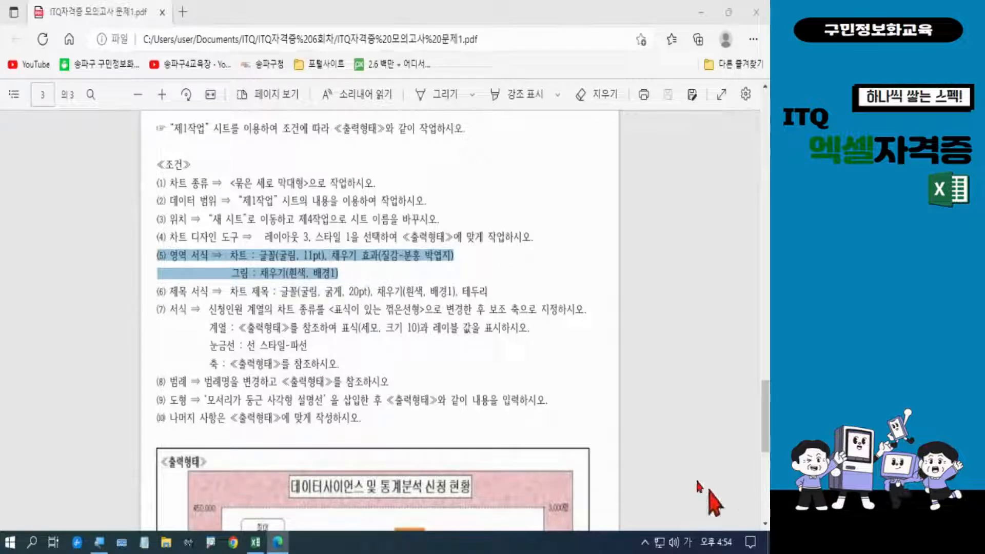
Return to Excel and open the 차트 영역 서식 settings of the chart area with the 채우기 options expanded.
click(255, 541)
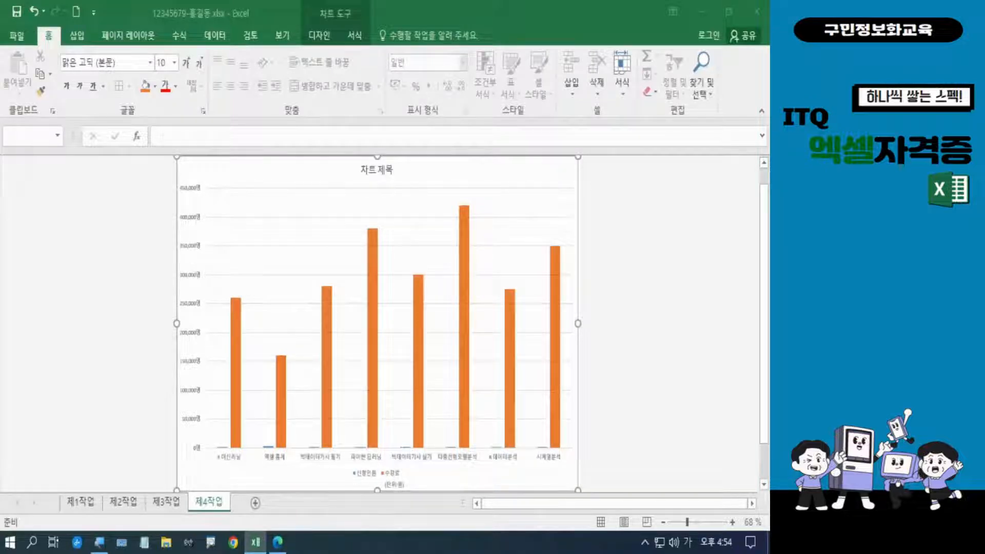
click(492, 169)
right_click(492, 170)
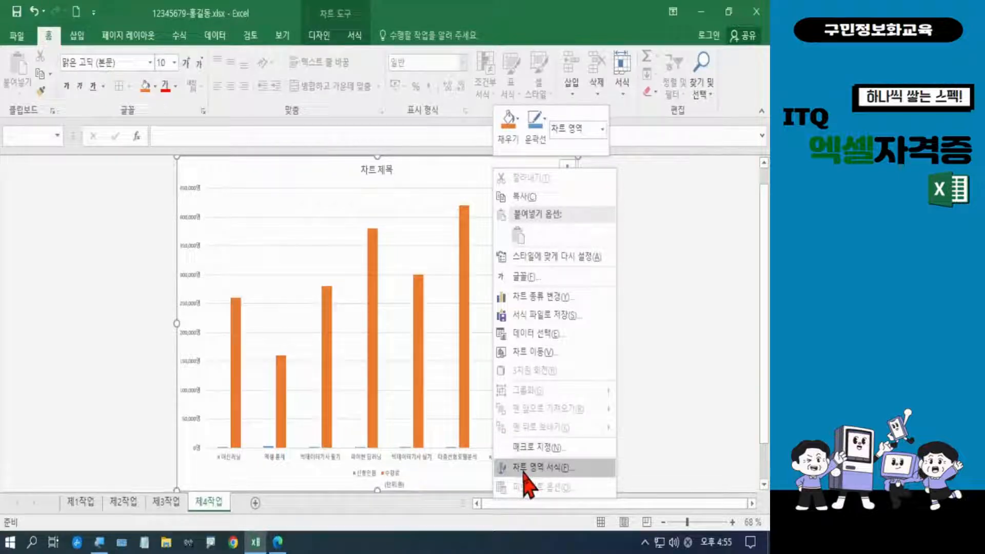
click(525, 468)
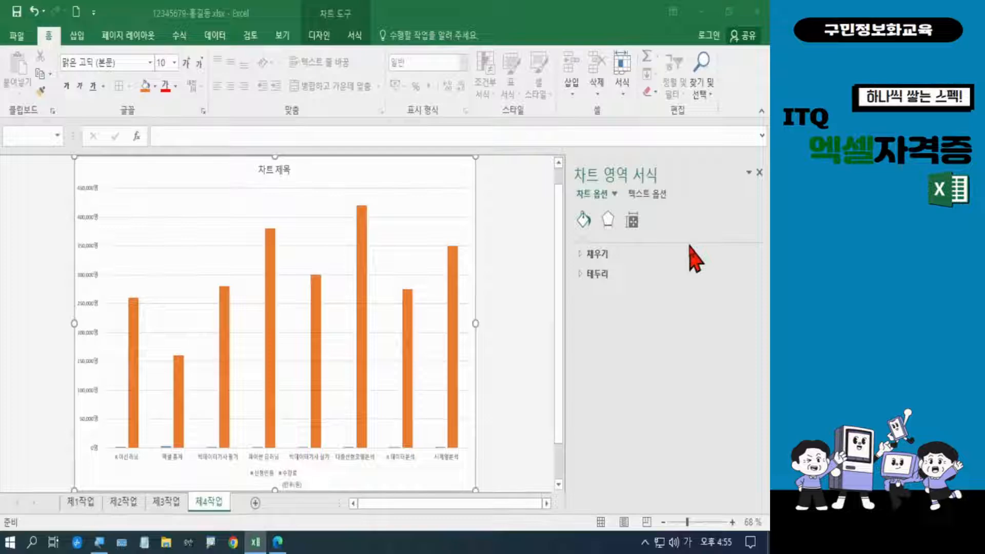
click(606, 258)
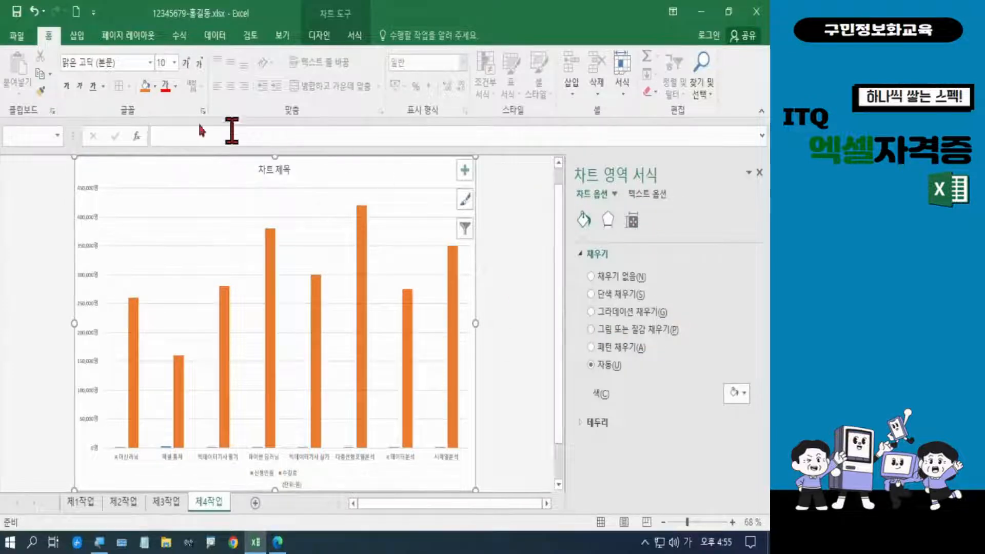
Set the font of the whole chart area to 굴림, 11 pt.
click(100, 62)
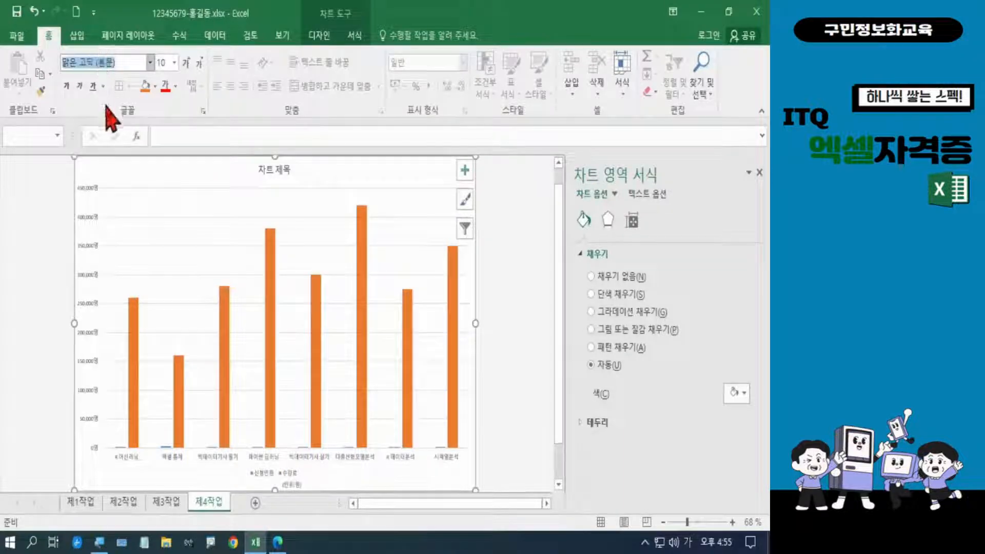
text(굴림)
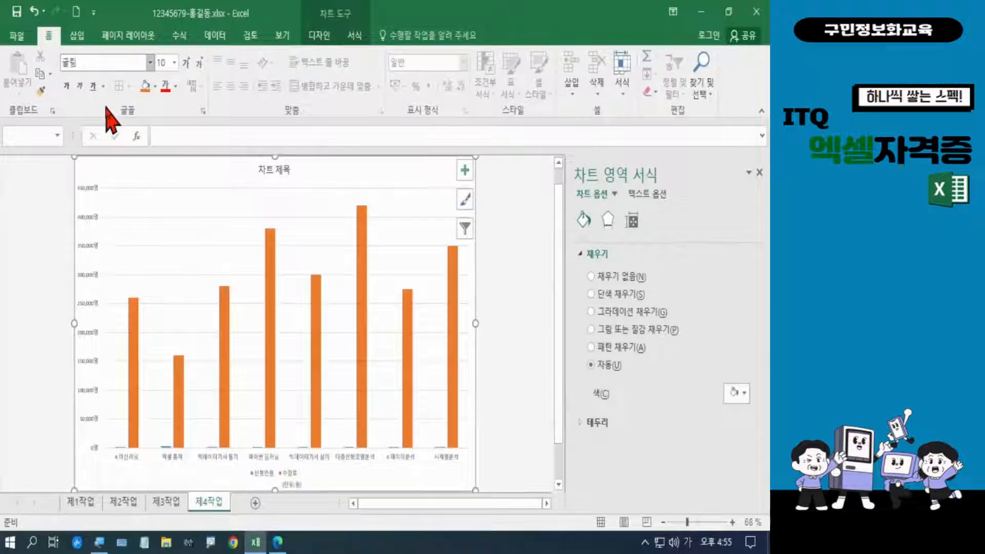
key(Return)
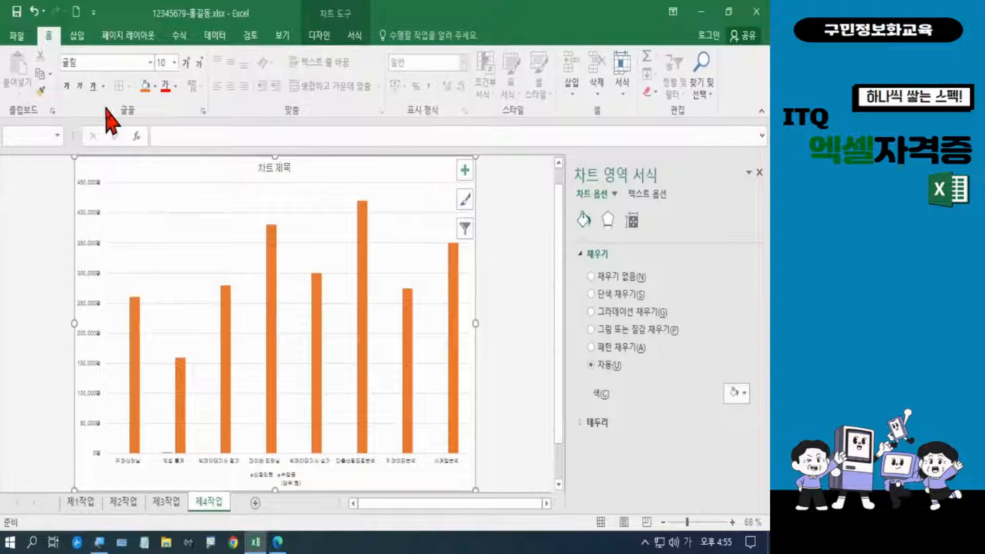
click(174, 63)
click(167, 139)
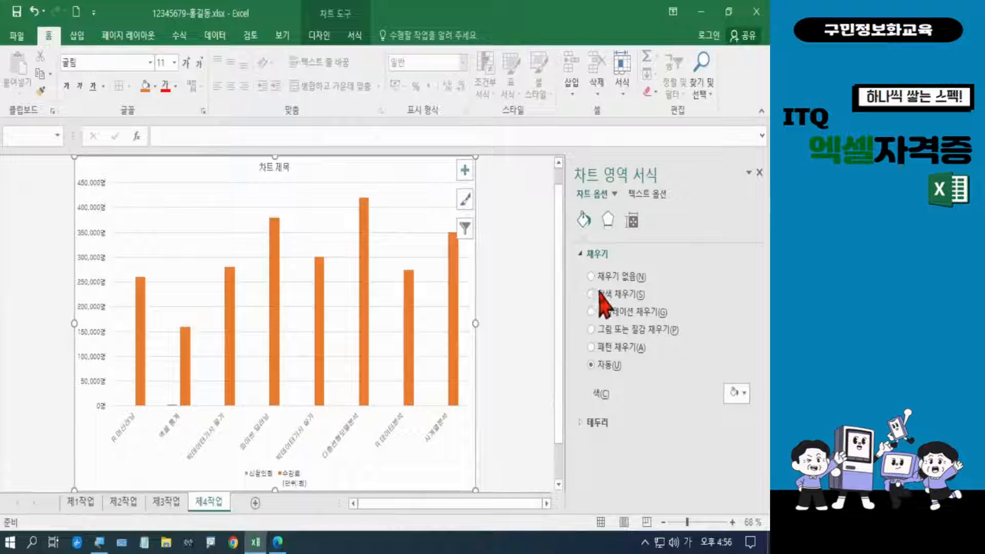
Fill the chart area with the pink 분홍 박엽지 texture.
click(613, 331)
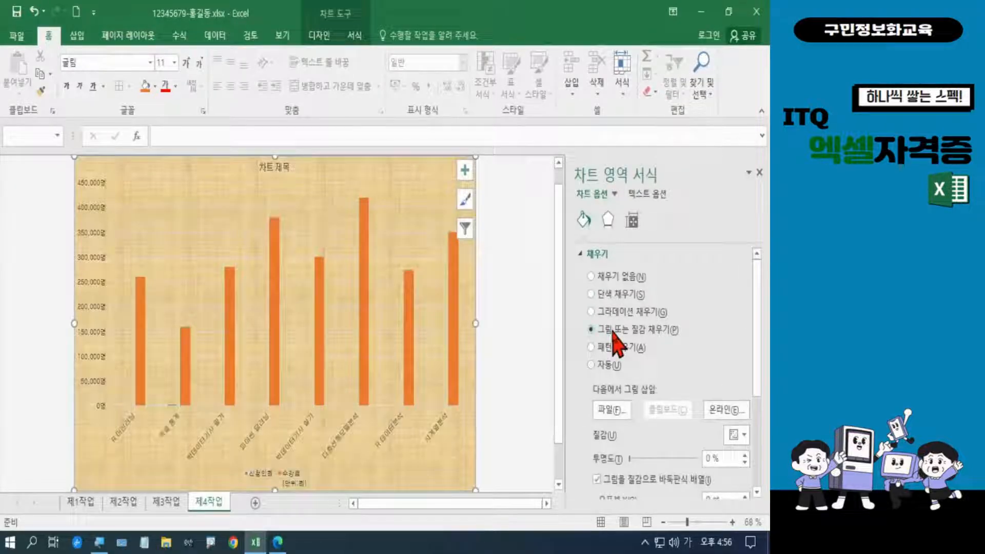
click(744, 436)
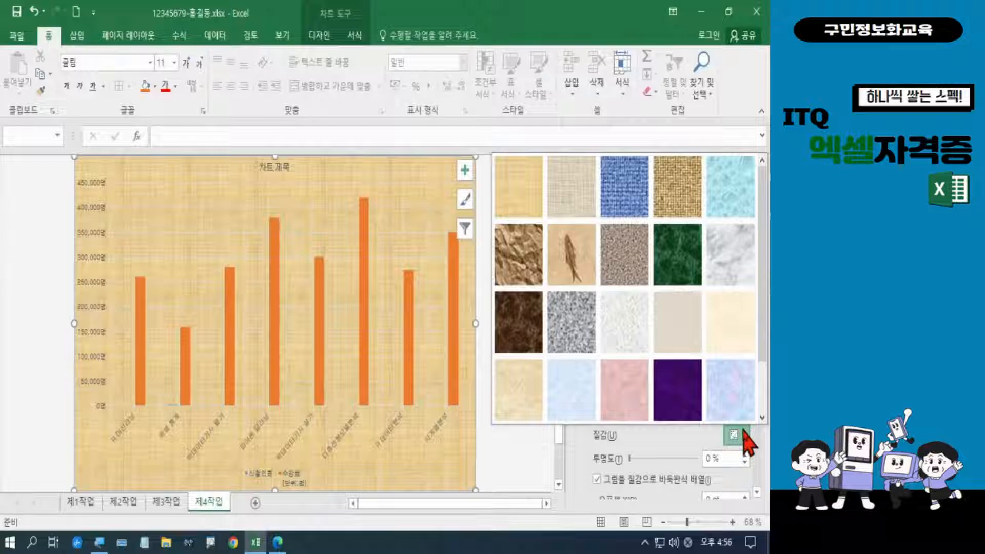
click(622, 384)
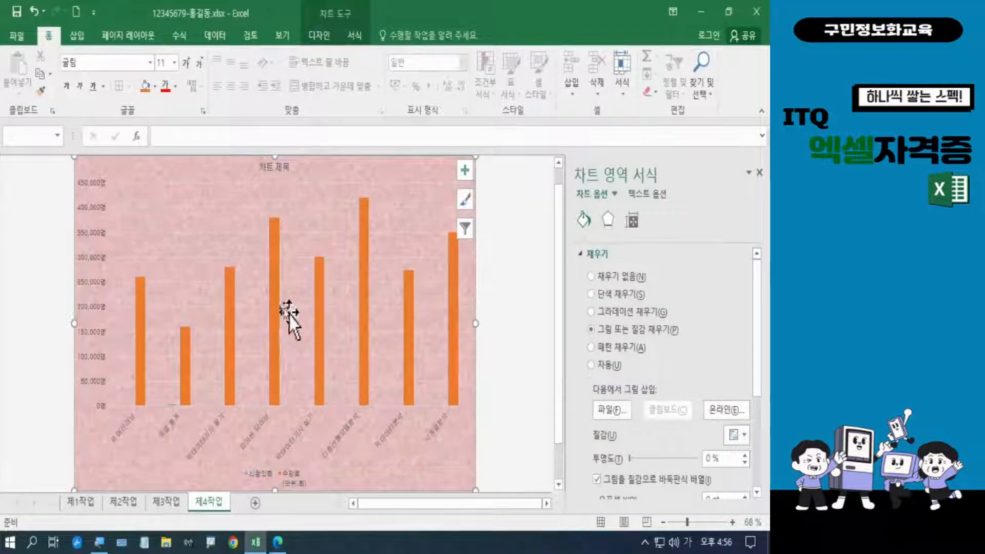
Give the plot area (그림 영역) a solid fill in white, 배경 1.
click(207, 227)
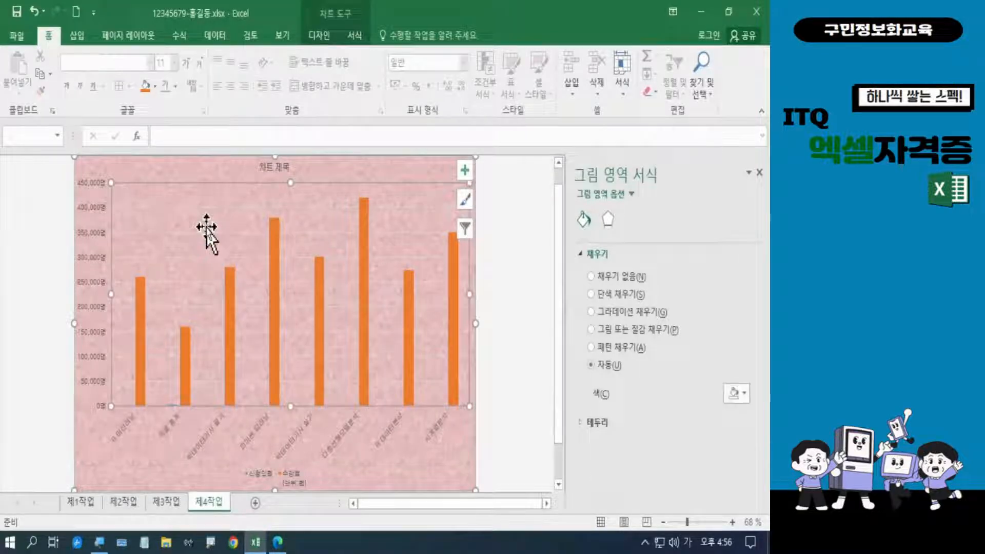
key(ctrl+2)
mouse_move(111, 181)
mouse_down()
mouse_move(178, 251)
mouse_move(461, 400)
mouse_up()
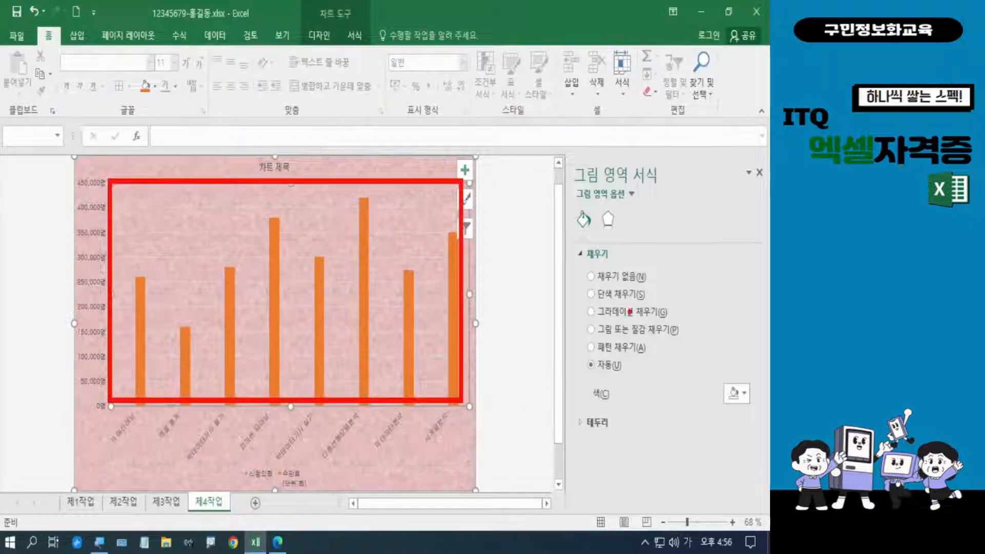
mouse_move(651, 299)
mouse_down()
mouse_move(585, 311)
mouse_move(610, 280)
mouse_move(650, 293)
mouse_up()
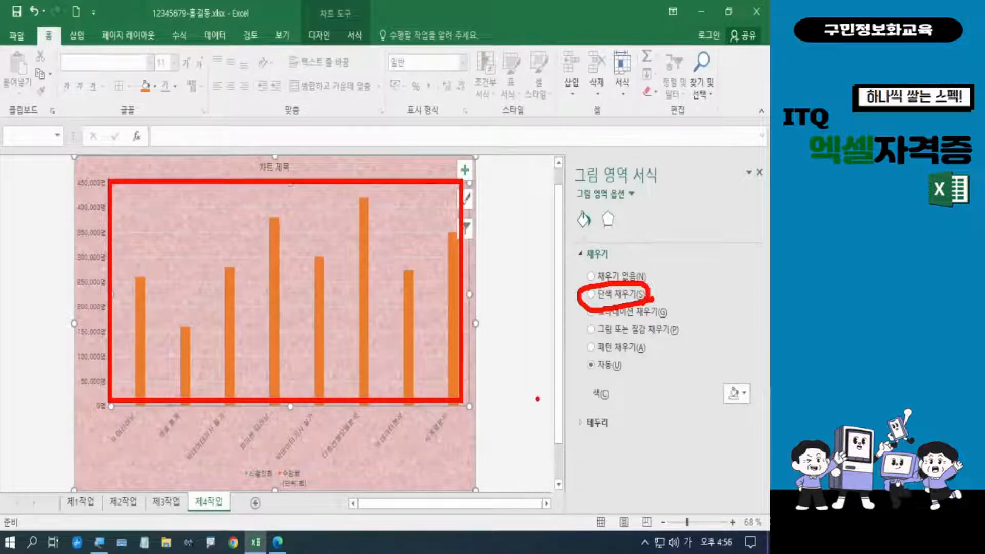
key(Escape)
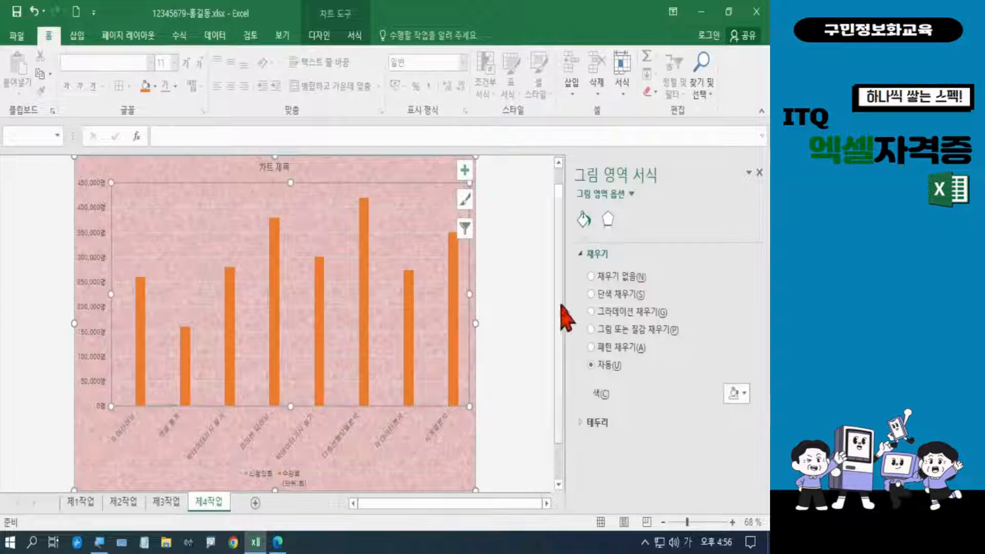
click(624, 294)
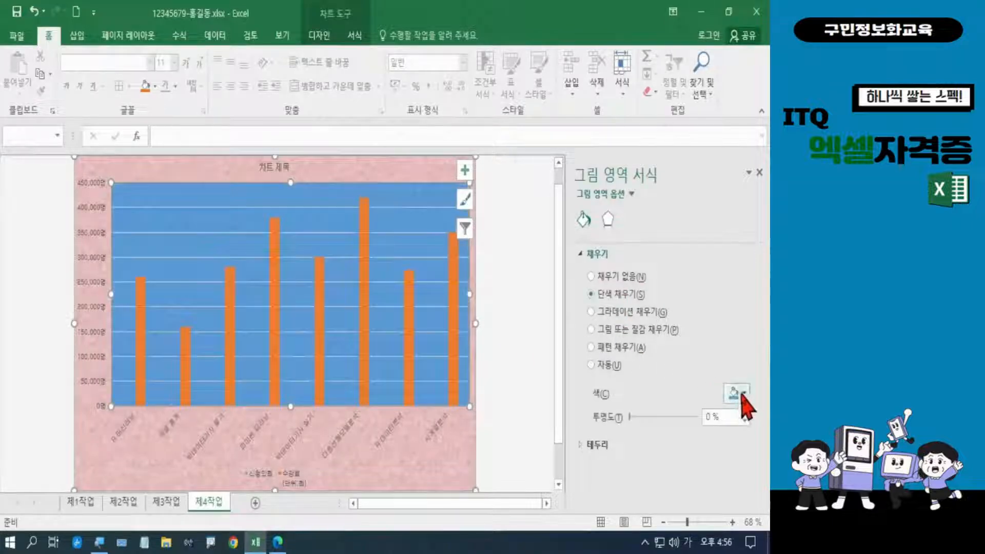
click(743, 395)
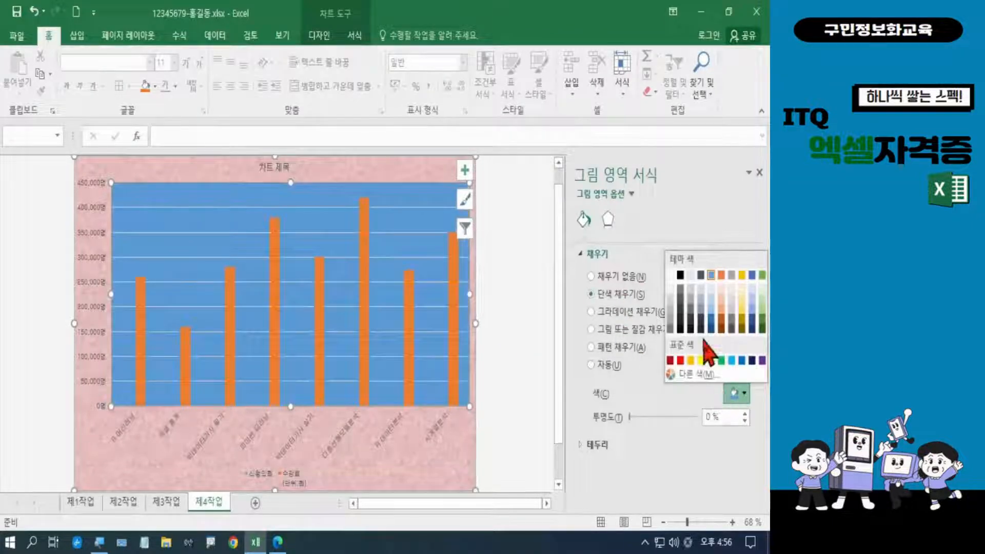
click(672, 276)
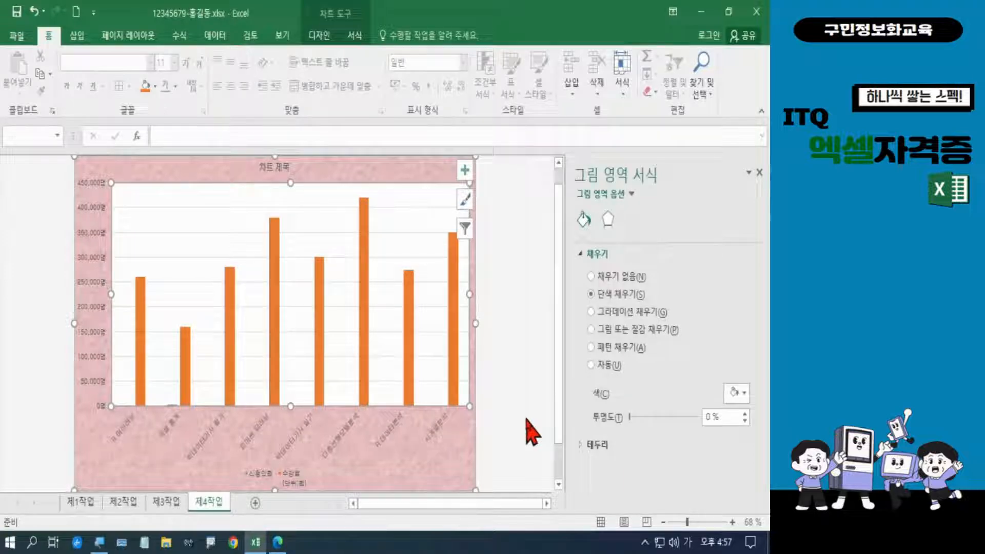
Switch to the exam PDF in Edge, read condition (6) on the 제목 서식 of the chart title, and return to Excel.
click(278, 542)
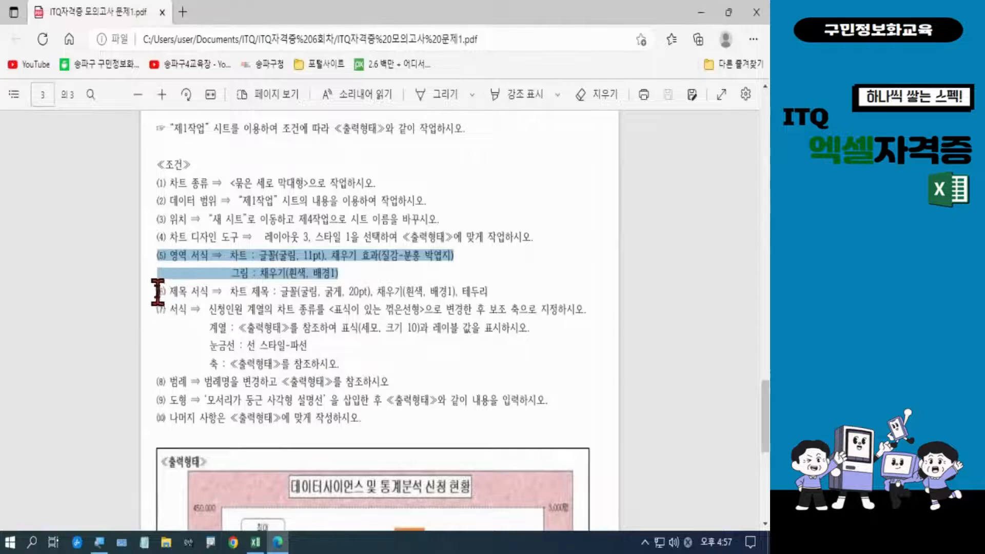
drag(158, 292, 498, 291)
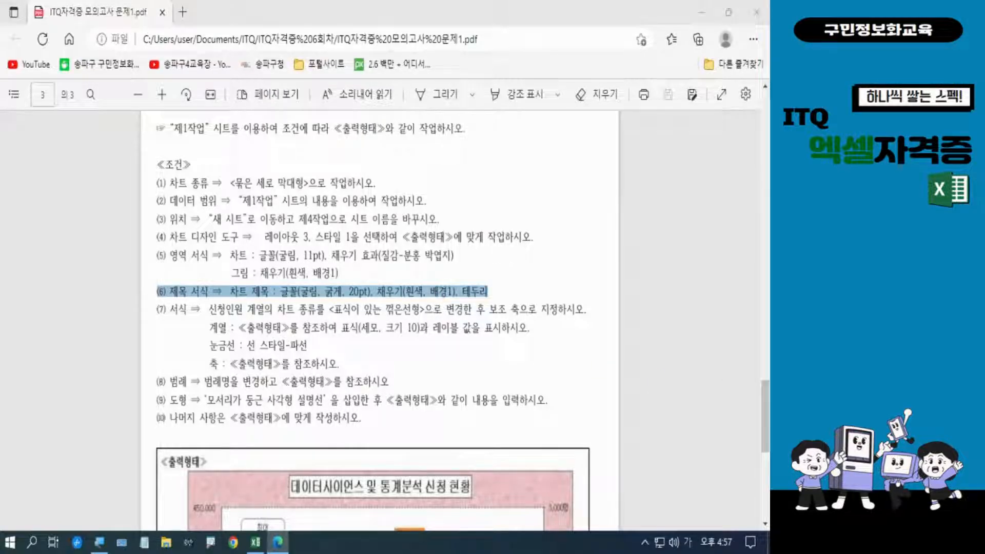
click(256, 542)
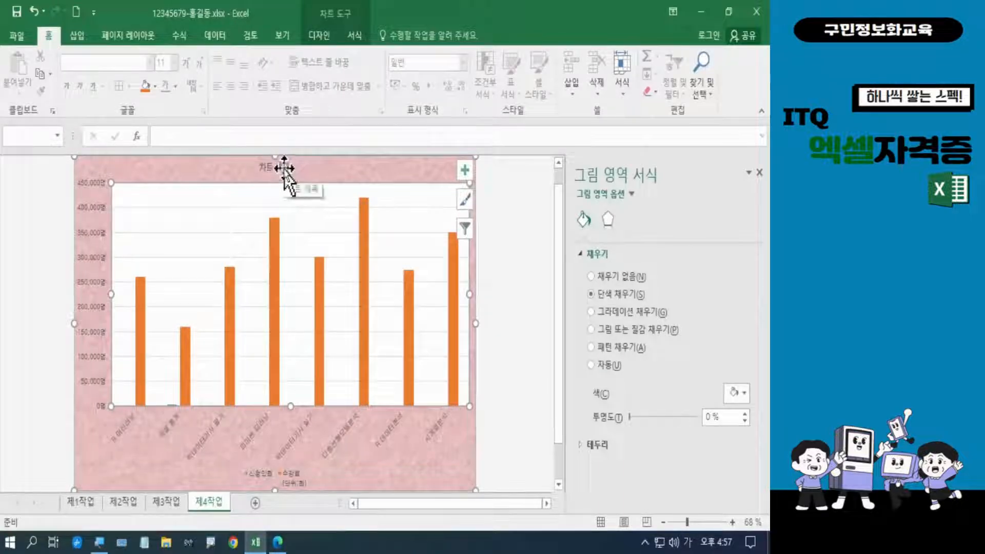
Replace the placeholder chart title with "데이터사이언스 및 통계분석 신청 현황".
click(284, 167)
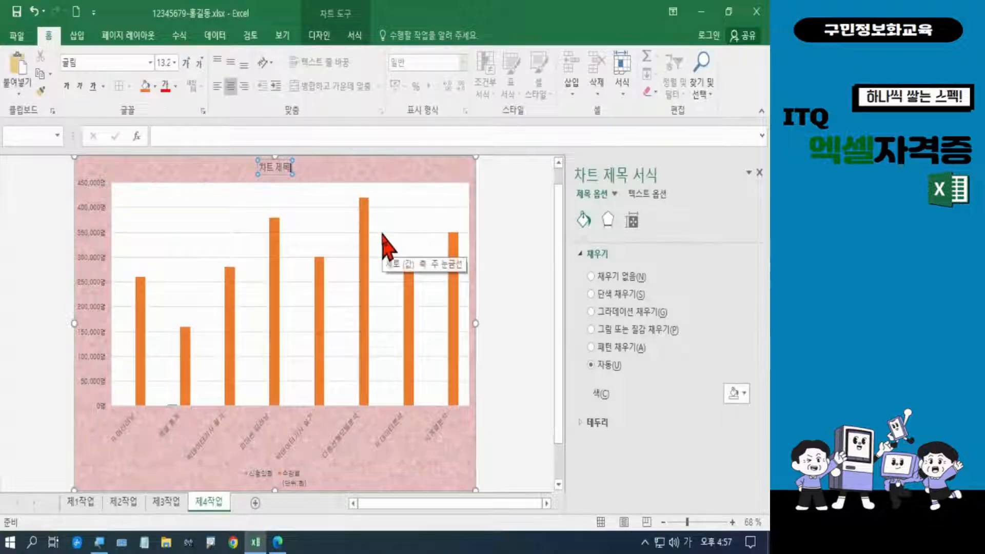
key(BackSpace)
key(BackSpace)
key(BackSpace)
key(BackSpace)
key(BackSpace)
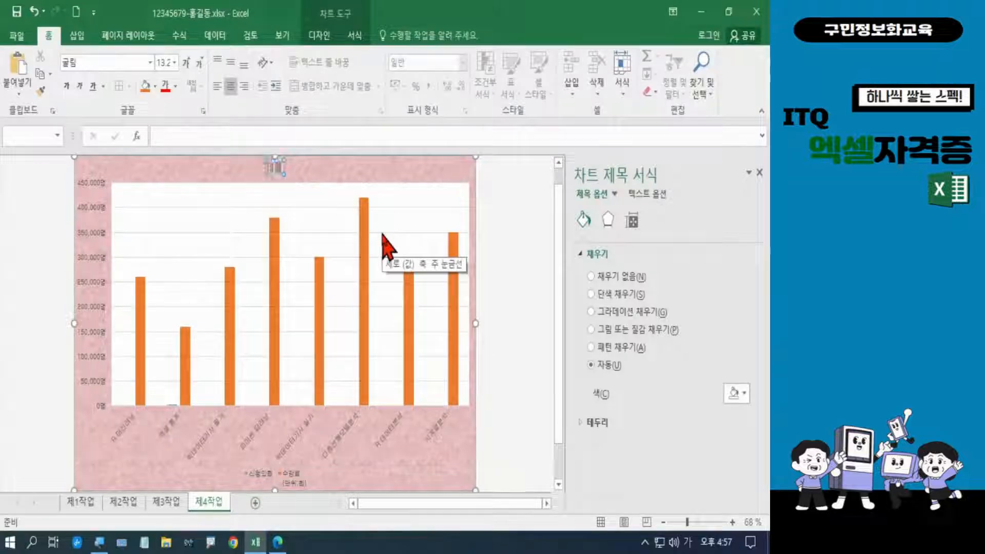
text(터)
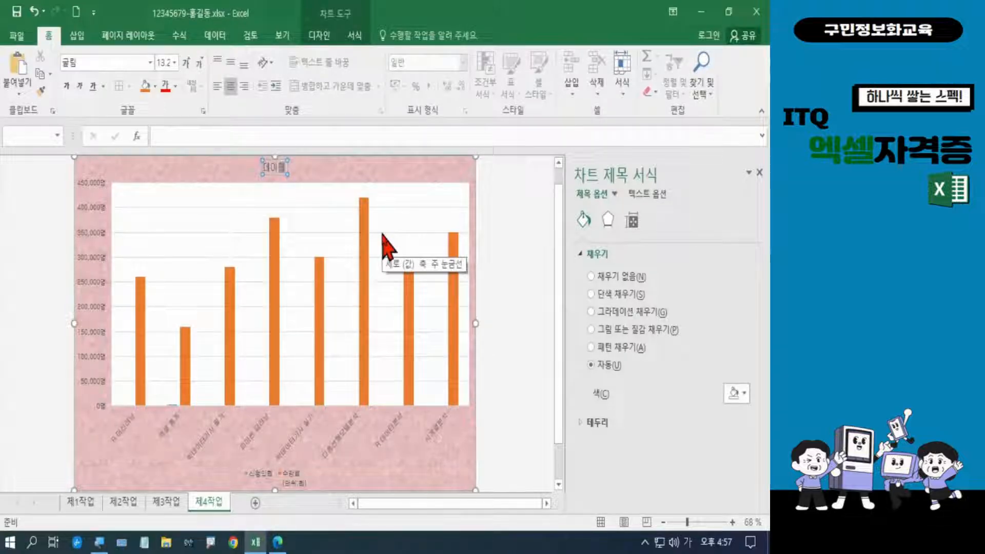
key(BackSpace)
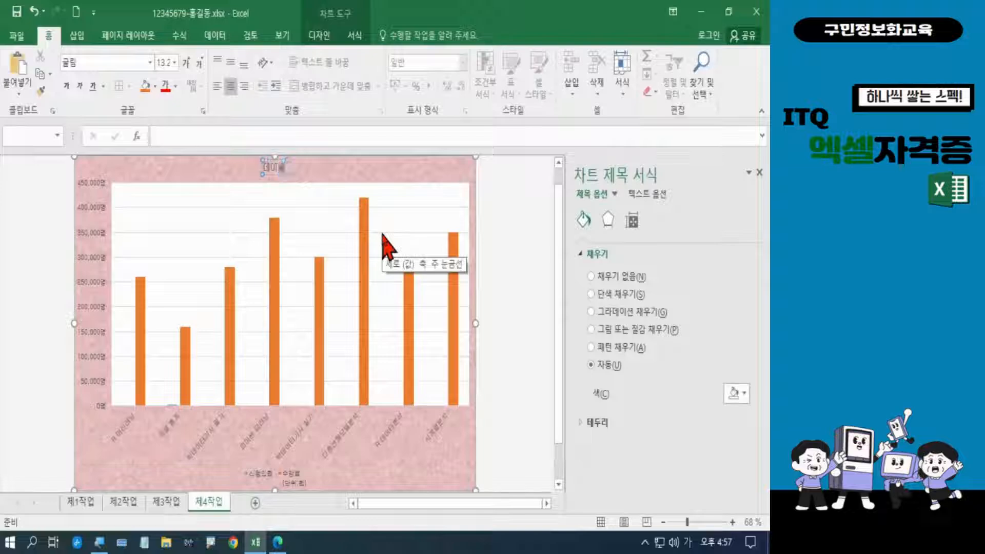
text(터서식업)
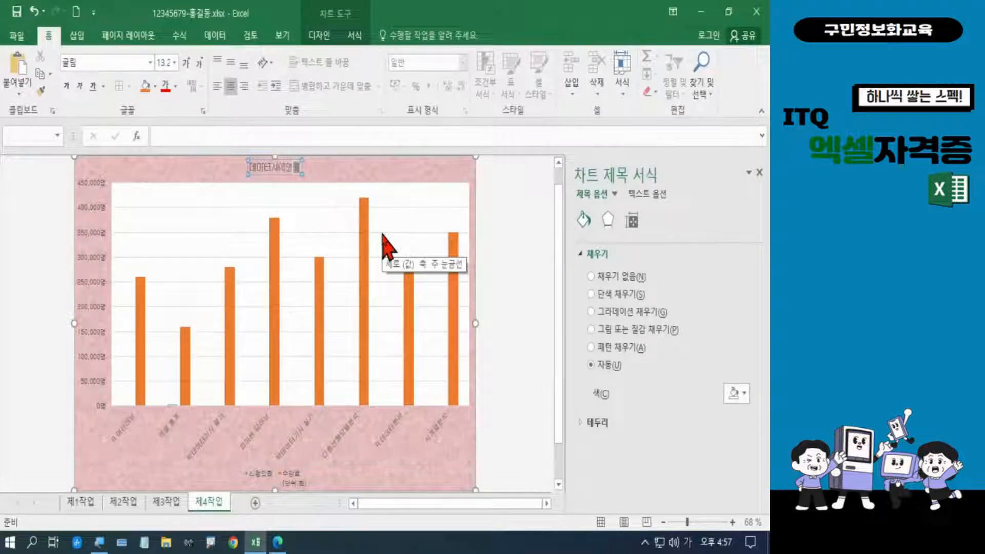
text(스)
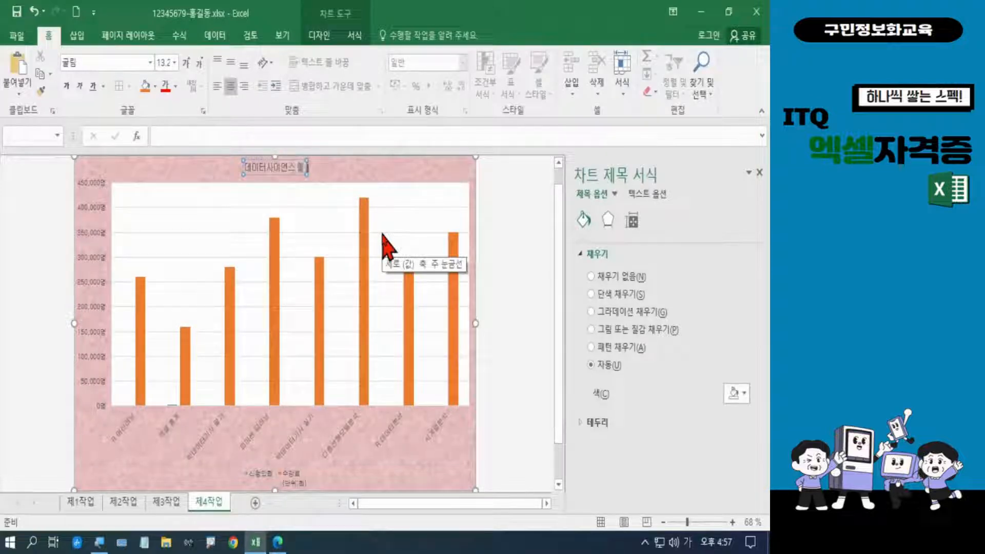
text(및 활용)
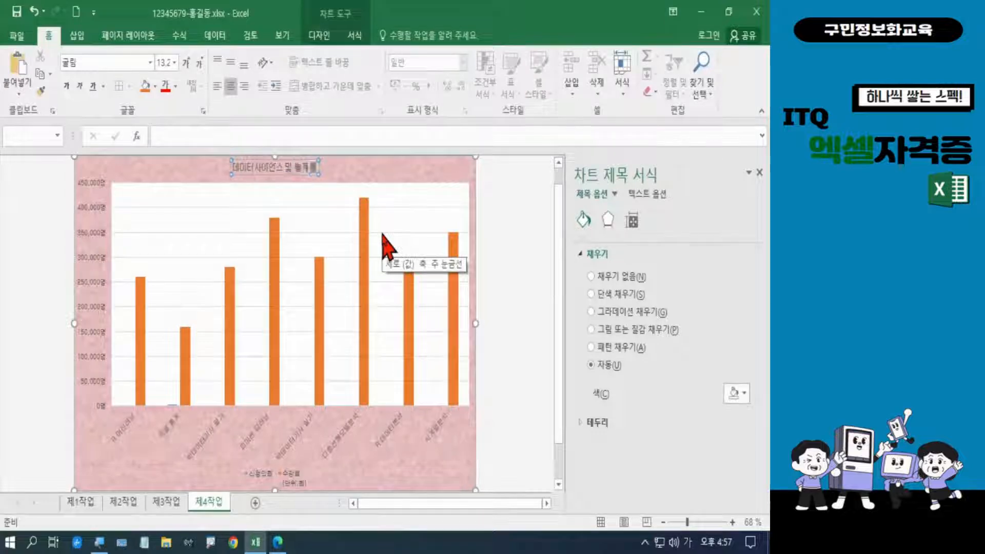
text(분석 신)
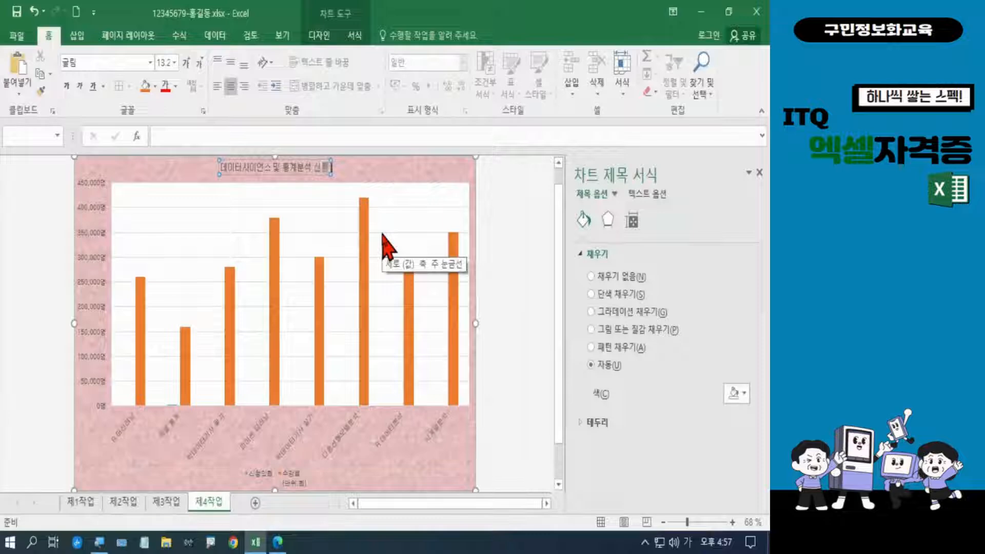
text(청 현)
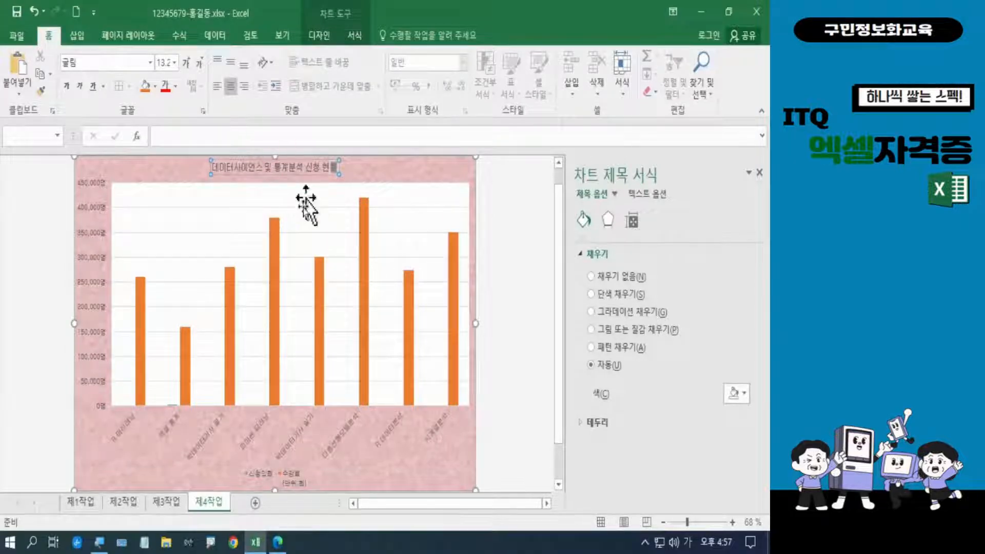
Check the chart title against the 출력형태 in the exam PDF in Edge, and return to Excel.
mouse_move(278, 541)
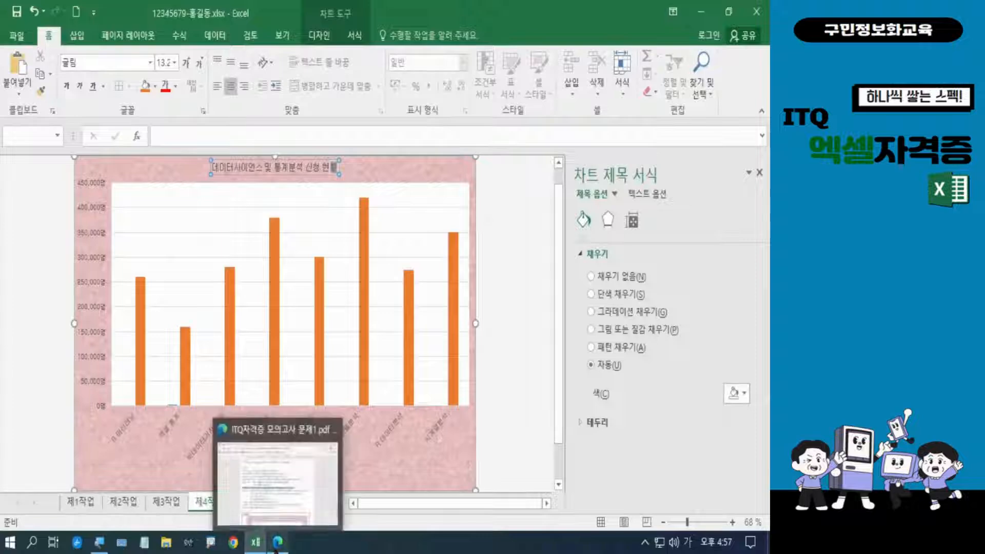
click(281, 519)
scroll(315, 468, down, 4)
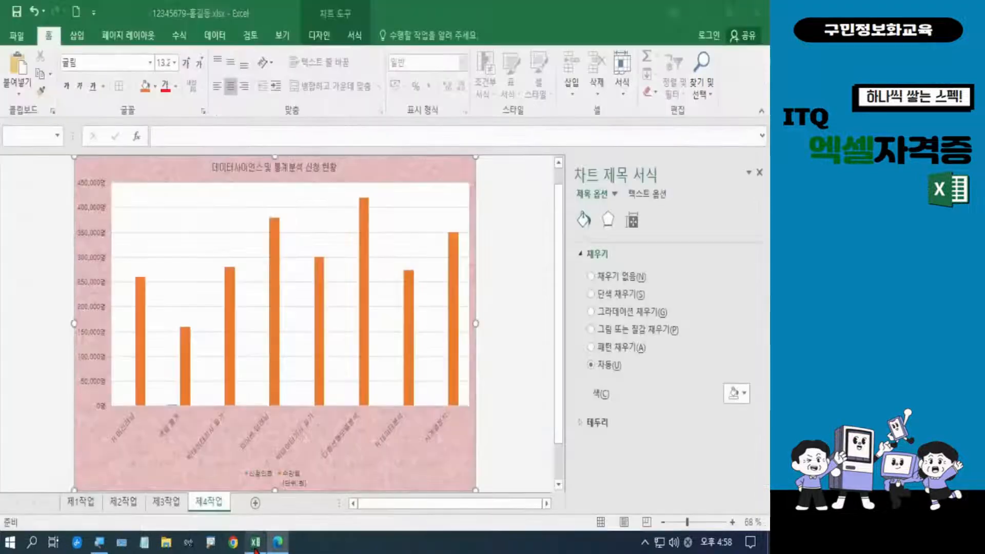
click(255, 543)
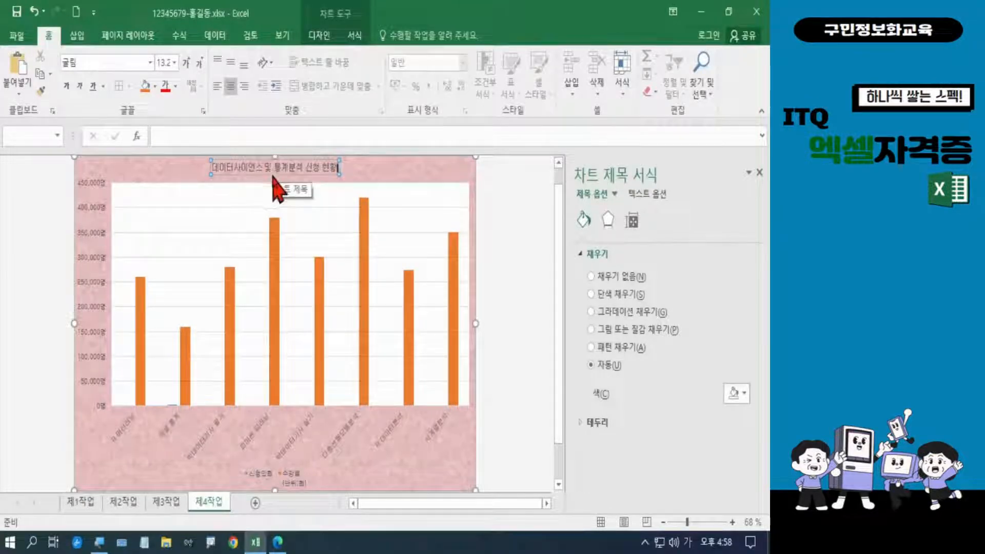
Set the chart title's font size to 20 pt and make it bold.
click(274, 177)
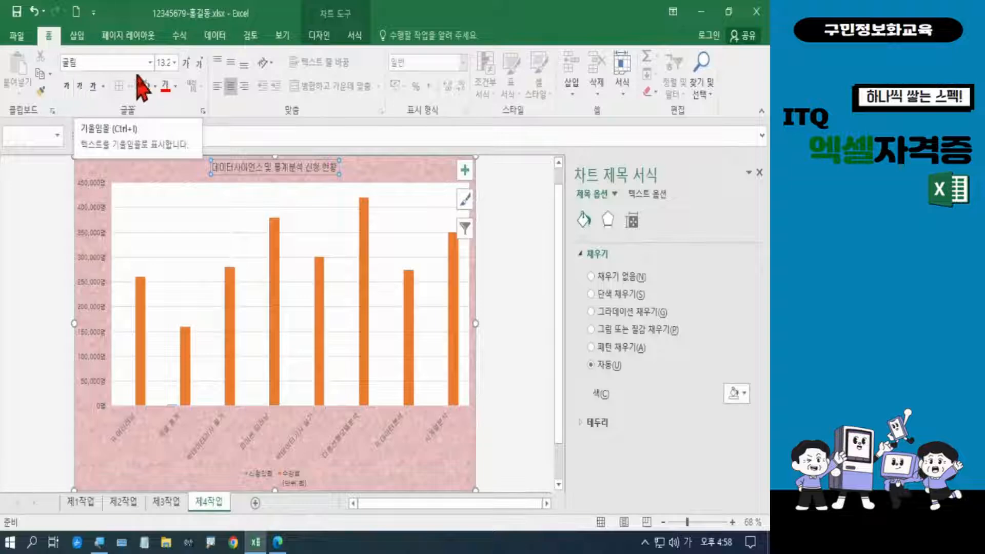
click(164, 62)
text(20)
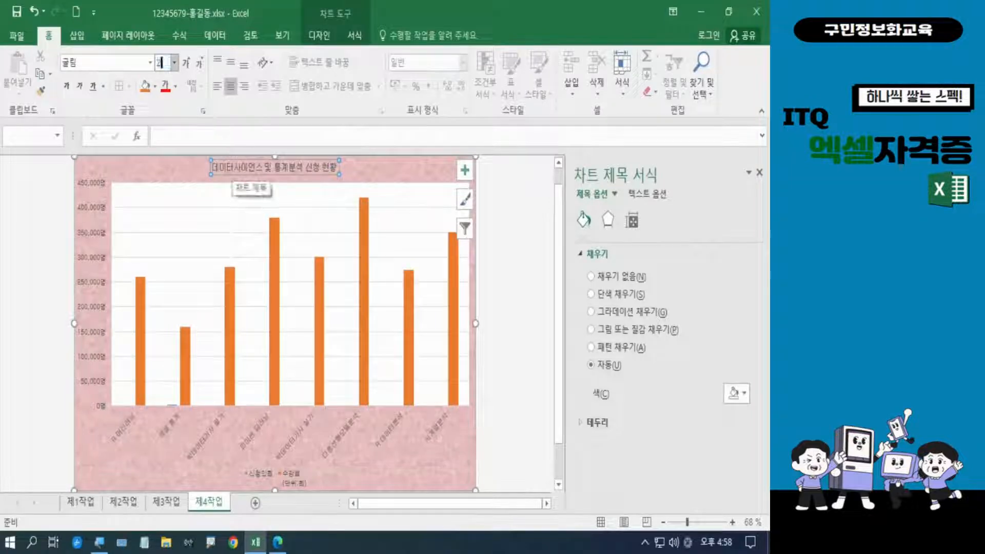
key(Return)
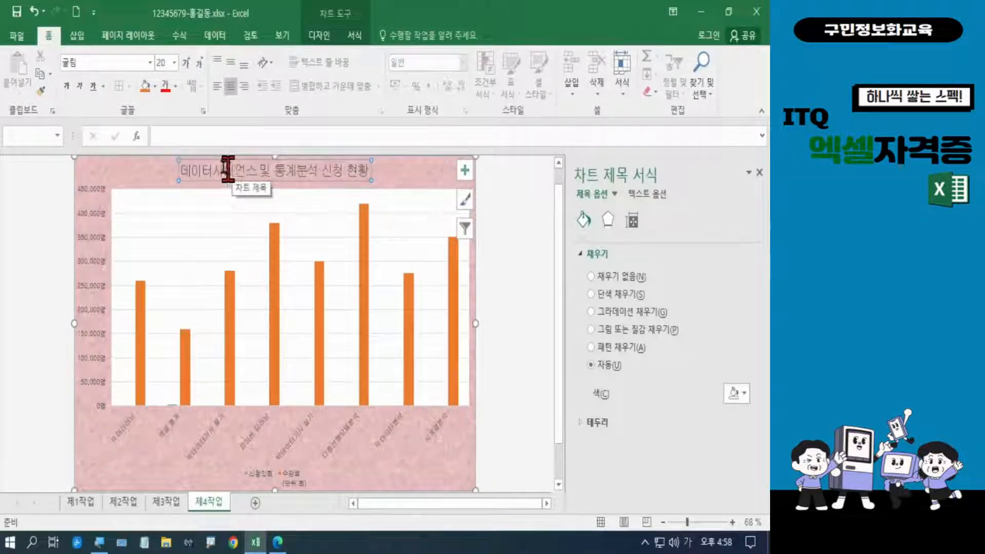
click(66, 87)
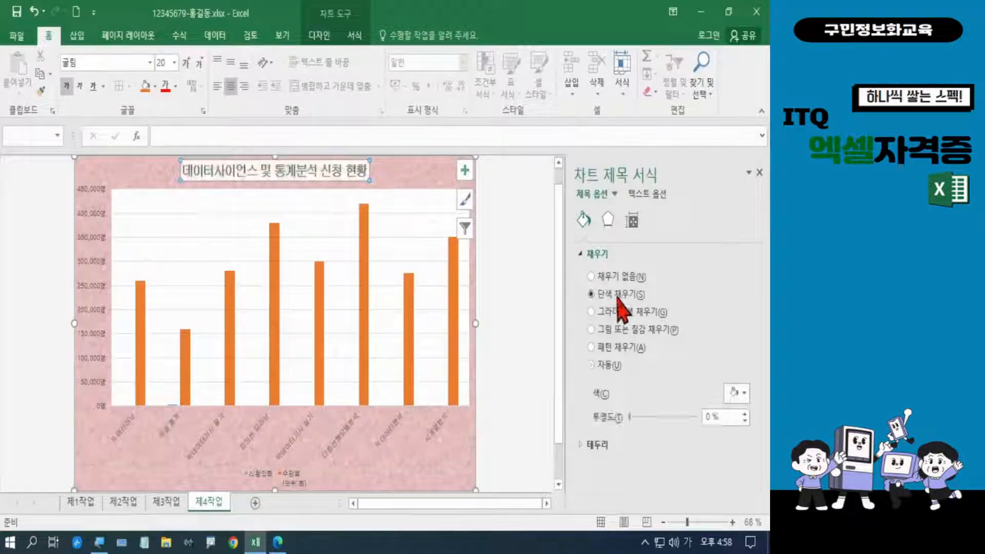
Fill the chart title with solid white, 배경 1, and give it a black solid-line border.
click(741, 398)
click(670, 275)
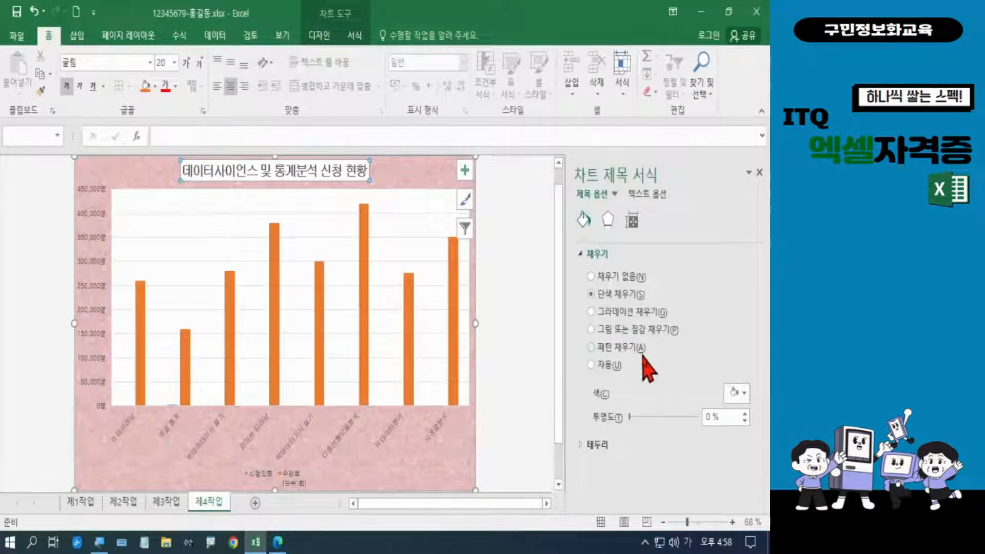
click(598, 449)
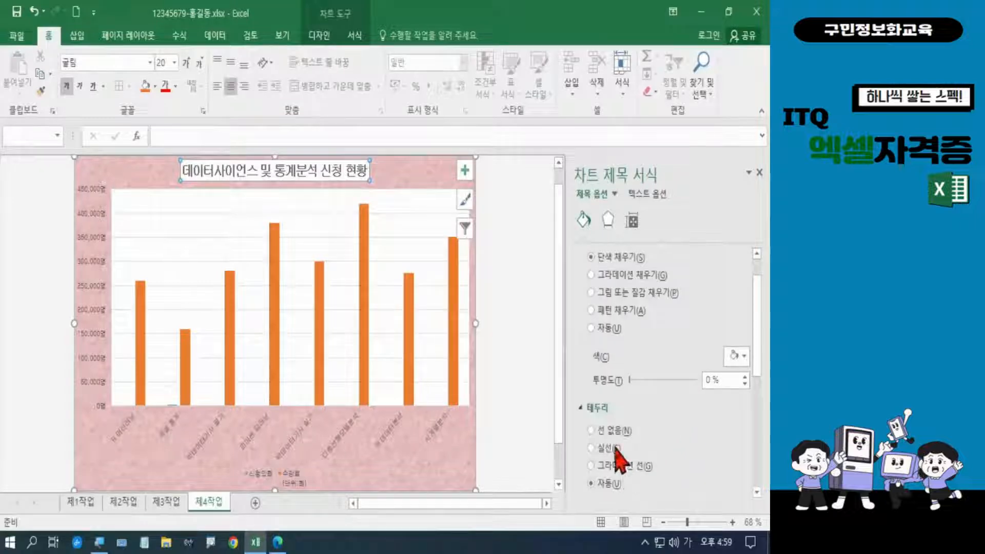
click(613, 449)
drag(758, 351, 758, 406)
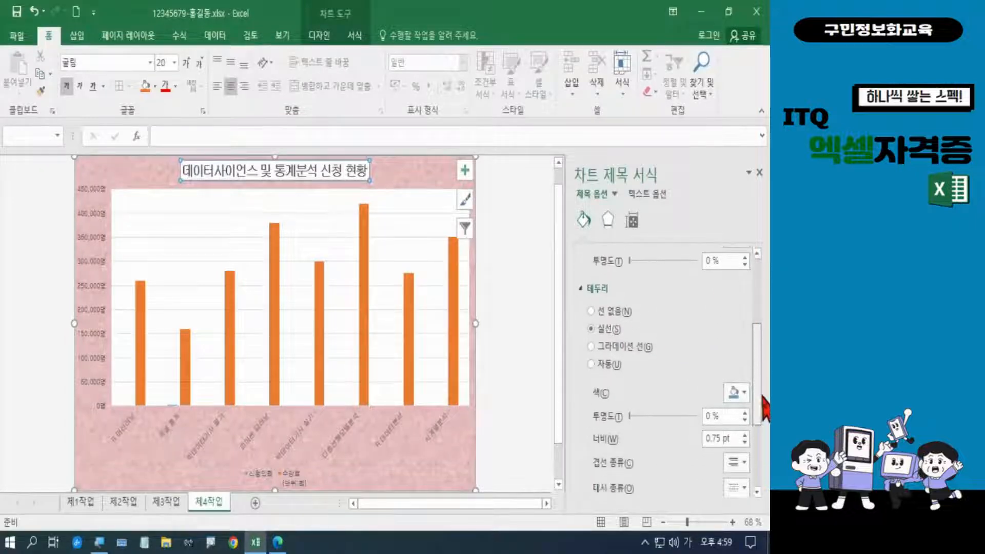
click(744, 385)
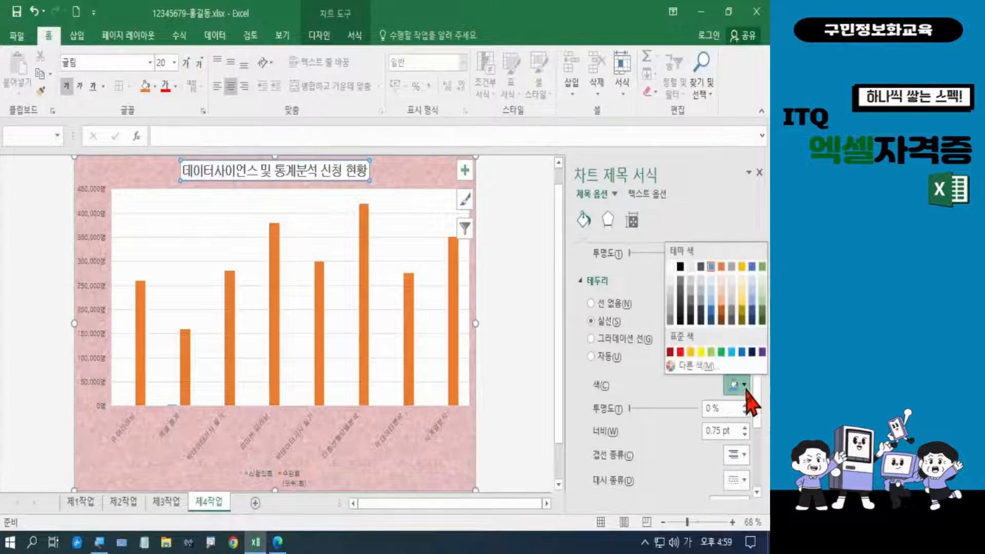
click(675, 266)
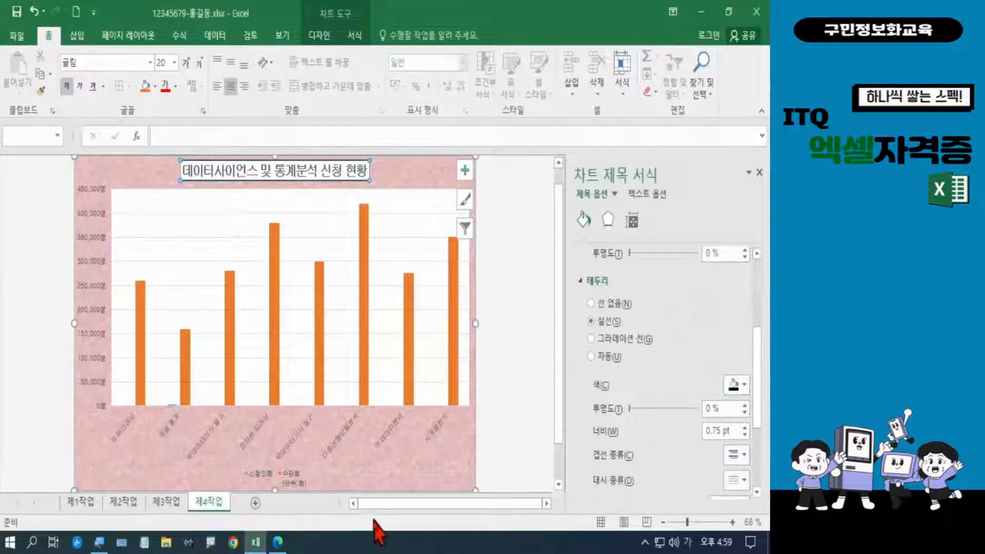
Check the 출력형태 in the exam PDF in Edge, and exclude the 빅데이터기사 필기 and 빅데이터기사 실기 categories from the Excel chart's data source.
click(279, 548)
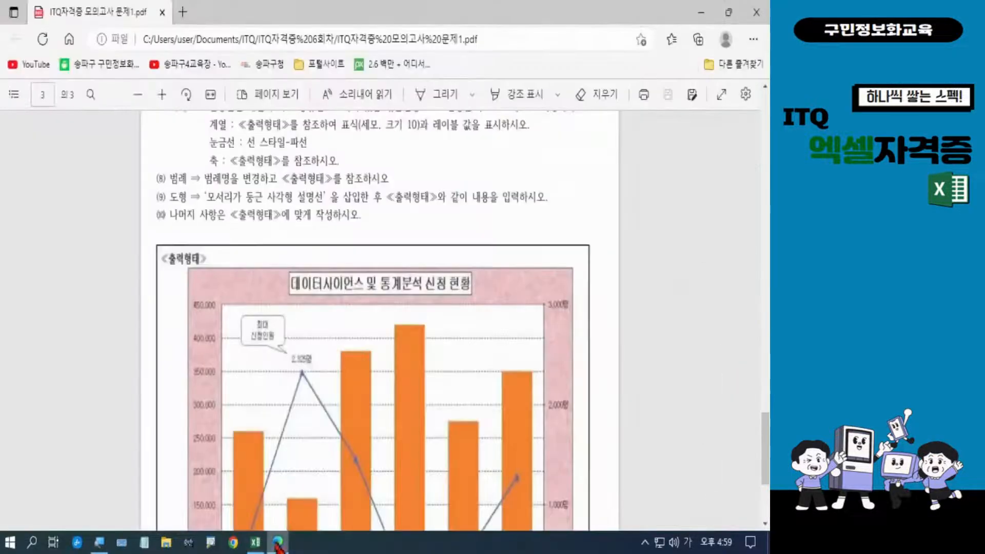
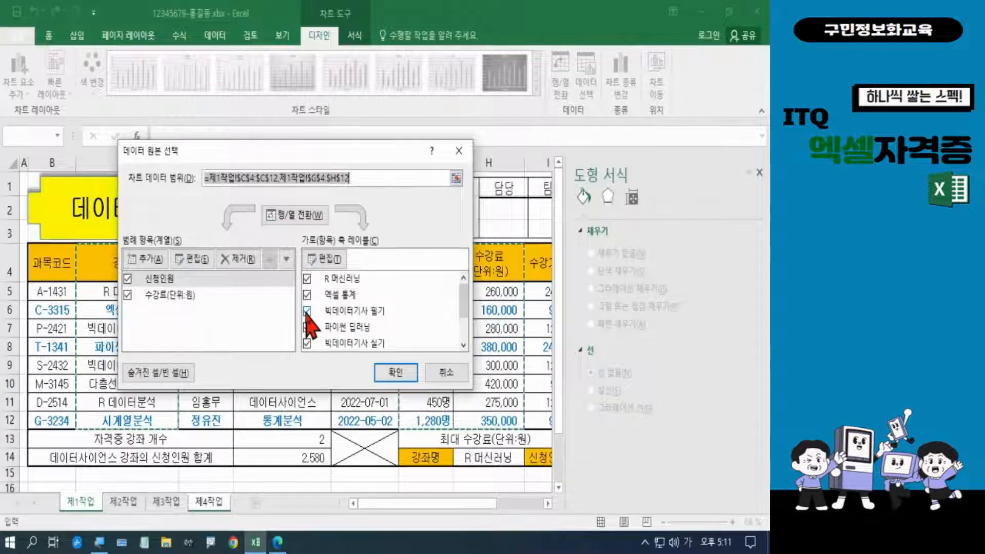
click(307, 310)
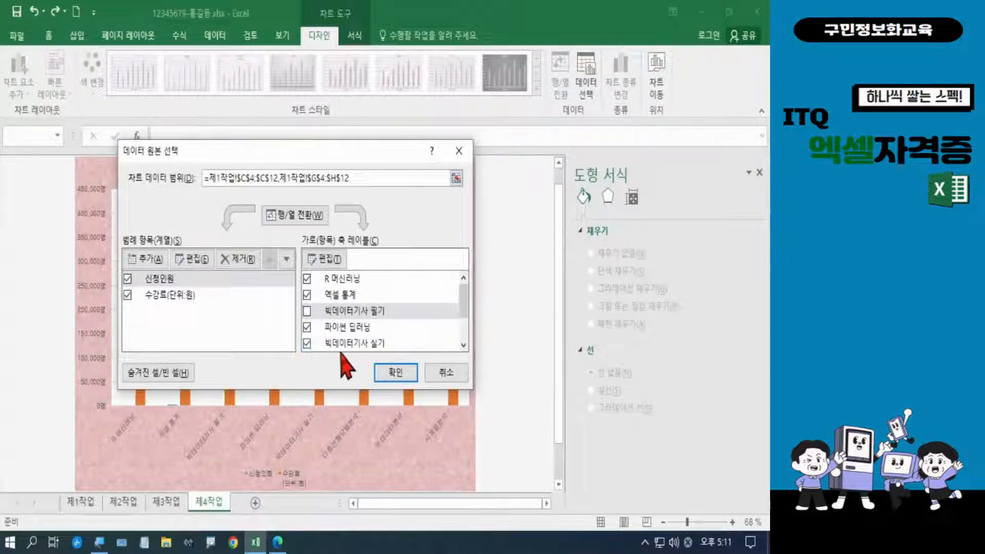
click(463, 345)
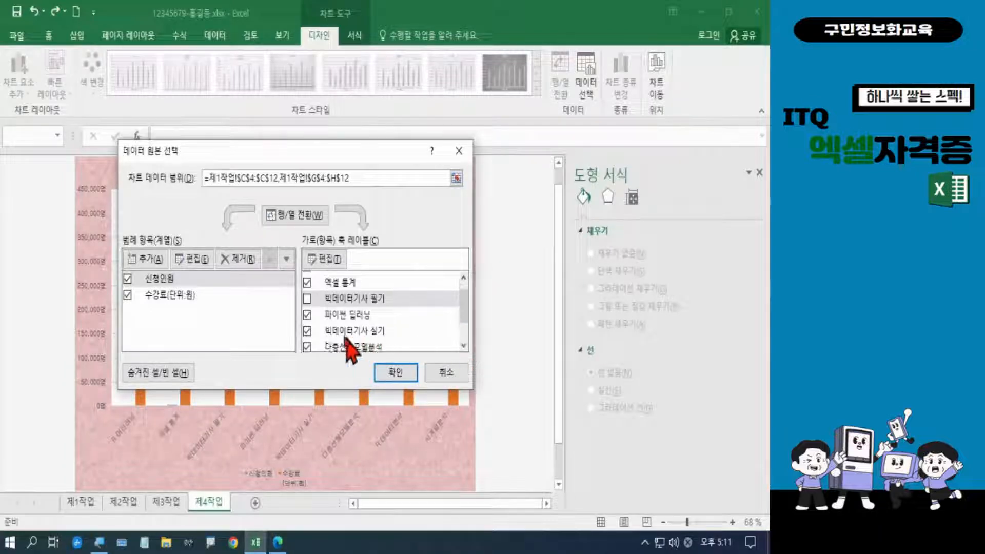
click(307, 331)
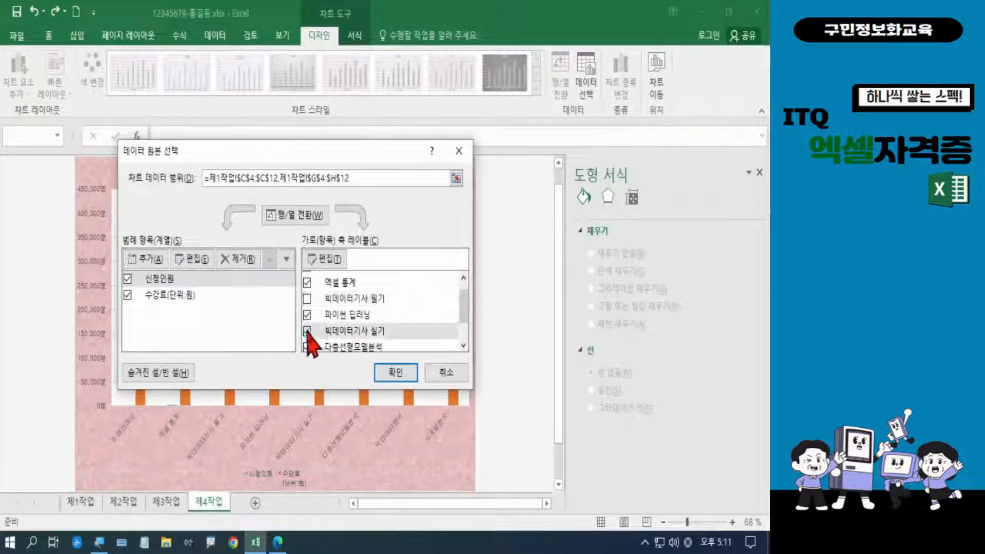
click(464, 346)
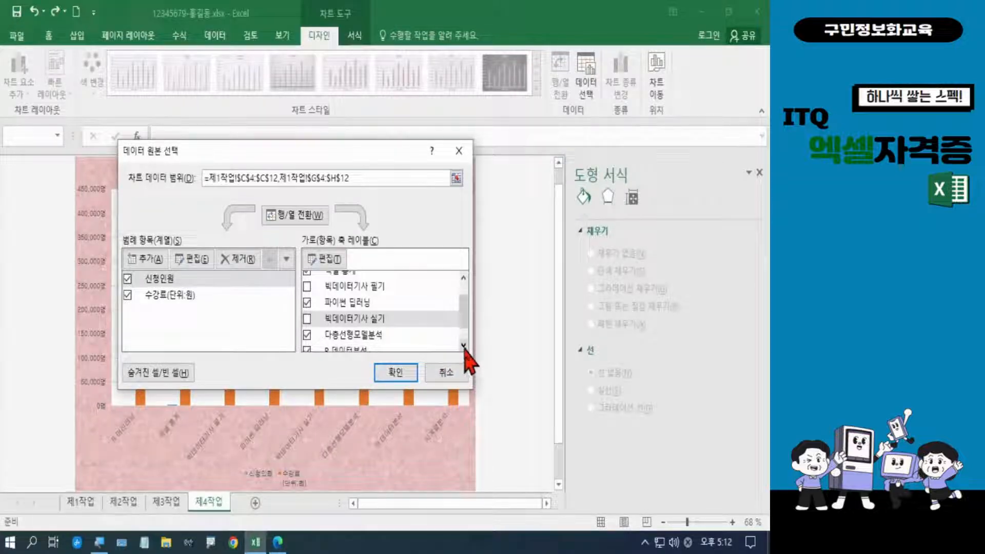
click(464, 346)
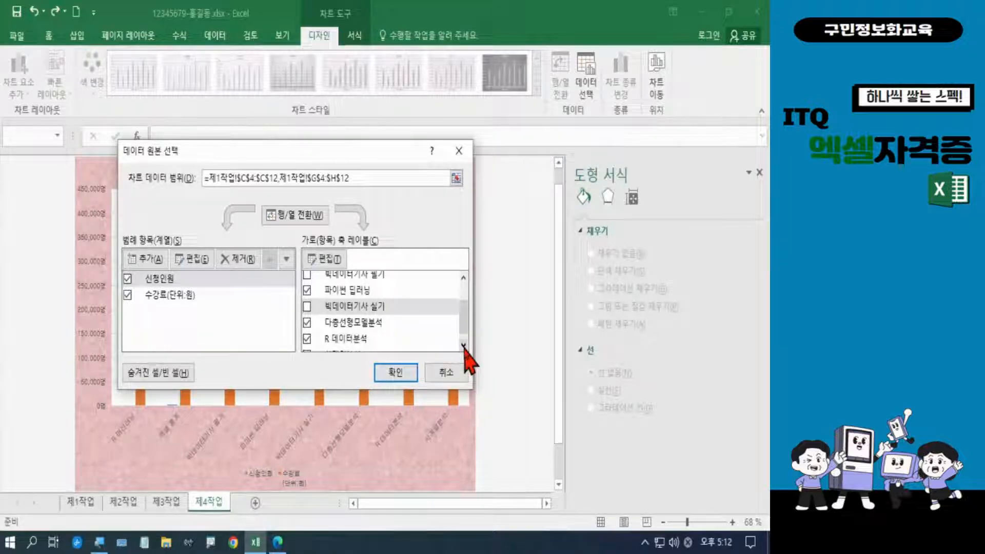
click(464, 347)
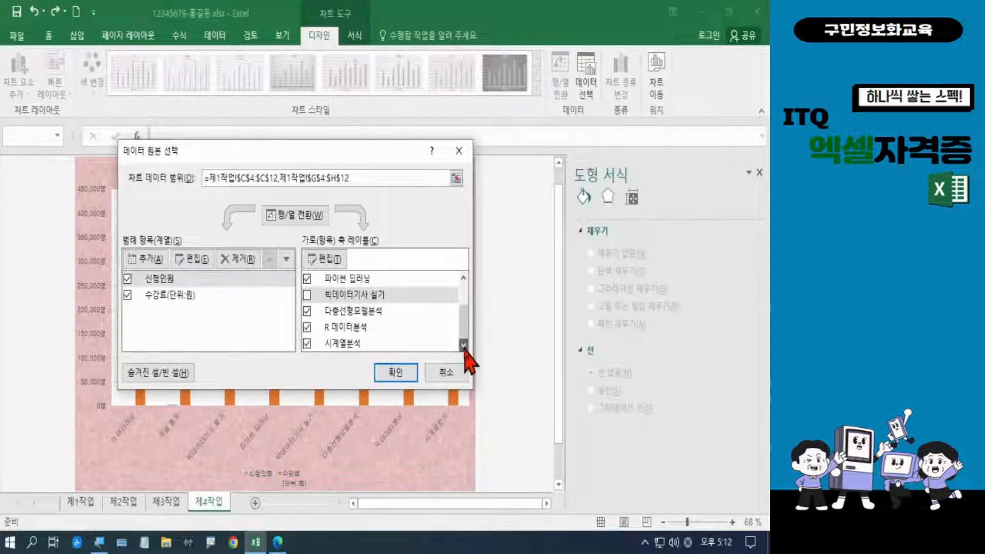
drag(465, 334, 461, 312)
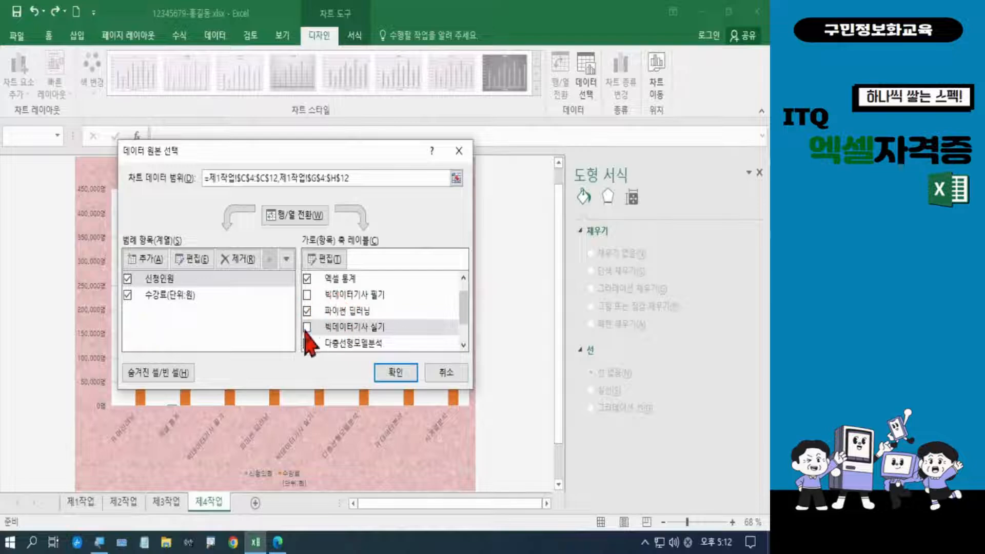
click(384, 371)
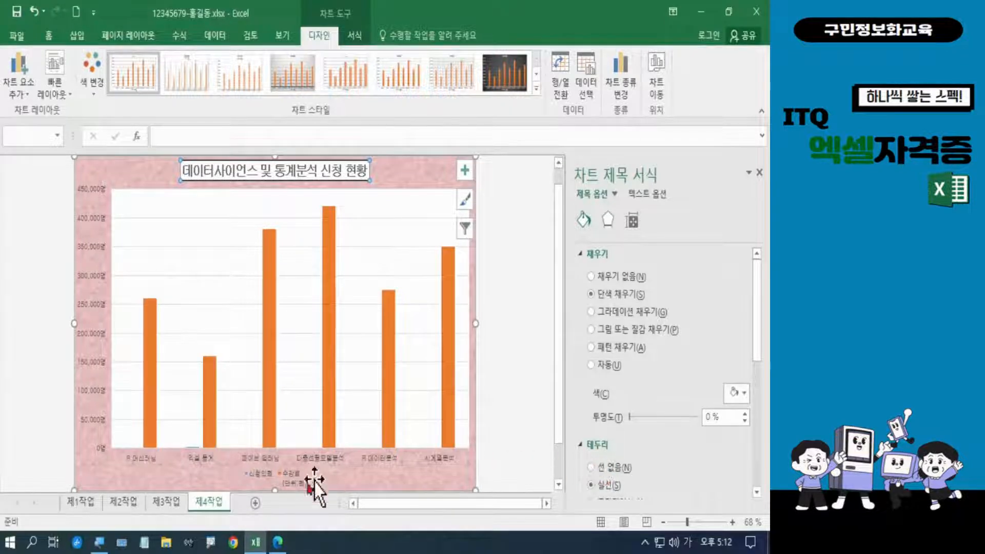
Review condition (7) 서식 on the series, gridlines and axes in the exam PDF in Edge, and return to Excel.
click(277, 542)
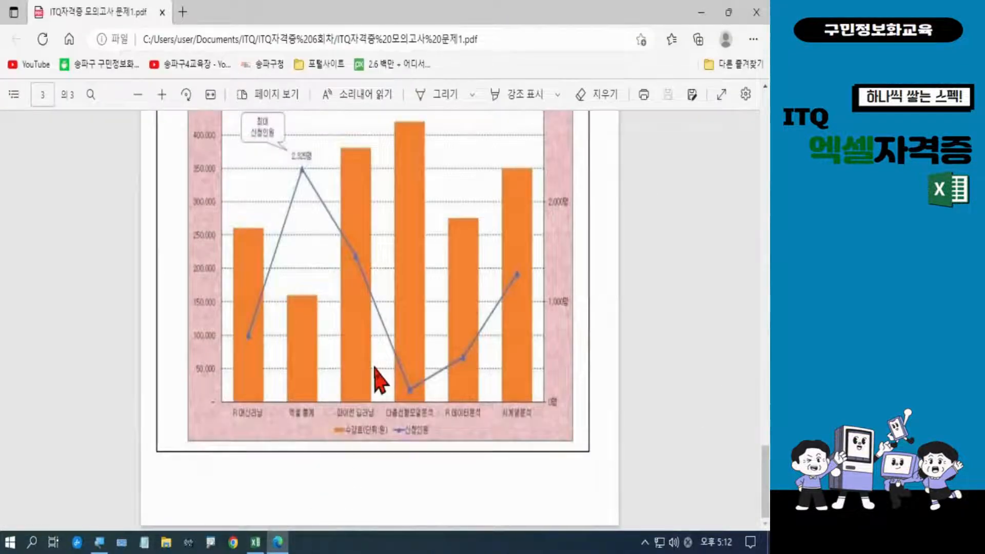
scroll(378, 377, up, 4)
scroll(375, 366, up, 3)
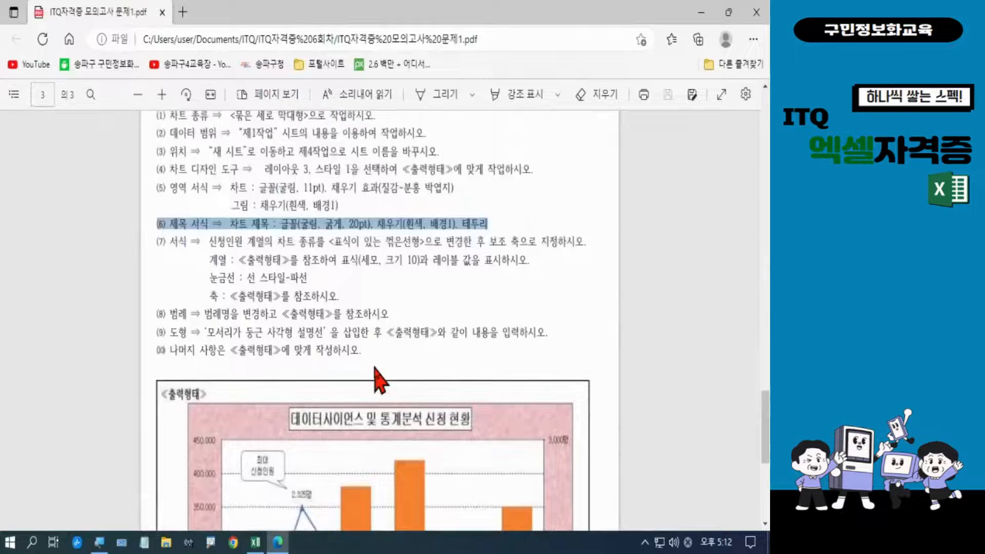
click(156, 244)
drag(156, 244, 347, 286)
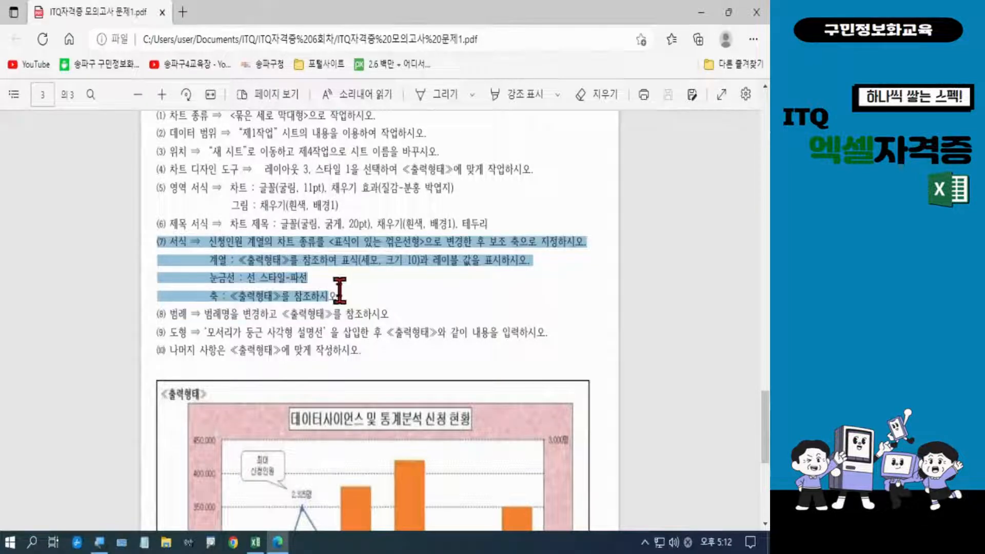
key(ctrl+2)
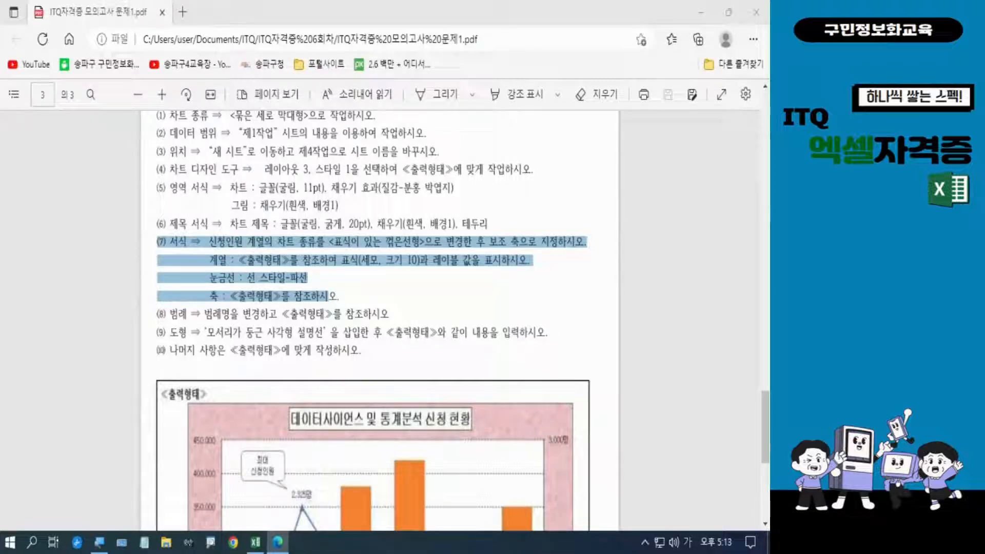
click(255, 542)
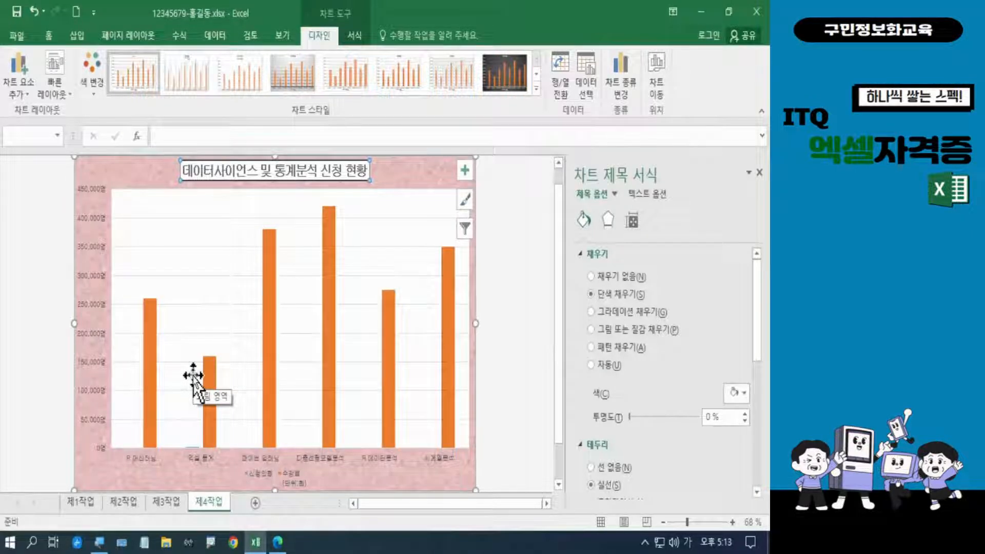
Change the chart to a combo type, with the 신청인원 series as 표식이 있는 꺾은선형 on the secondary axis.
click(418, 191)
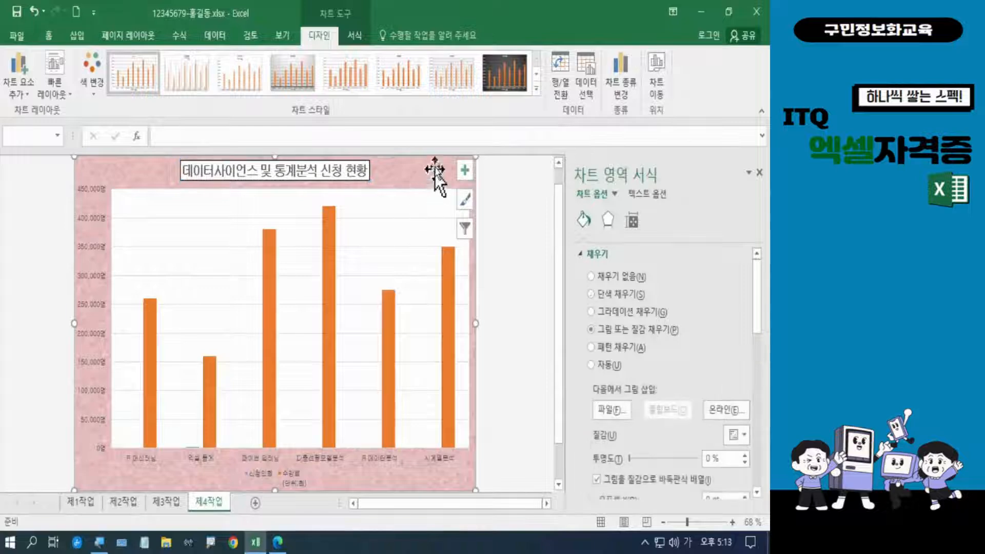
click(608, 92)
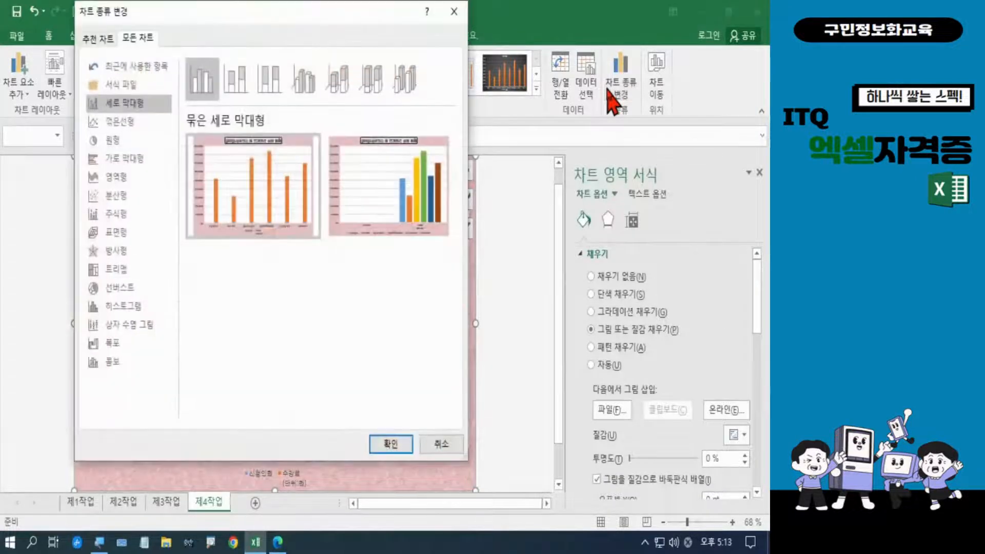
click(113, 362)
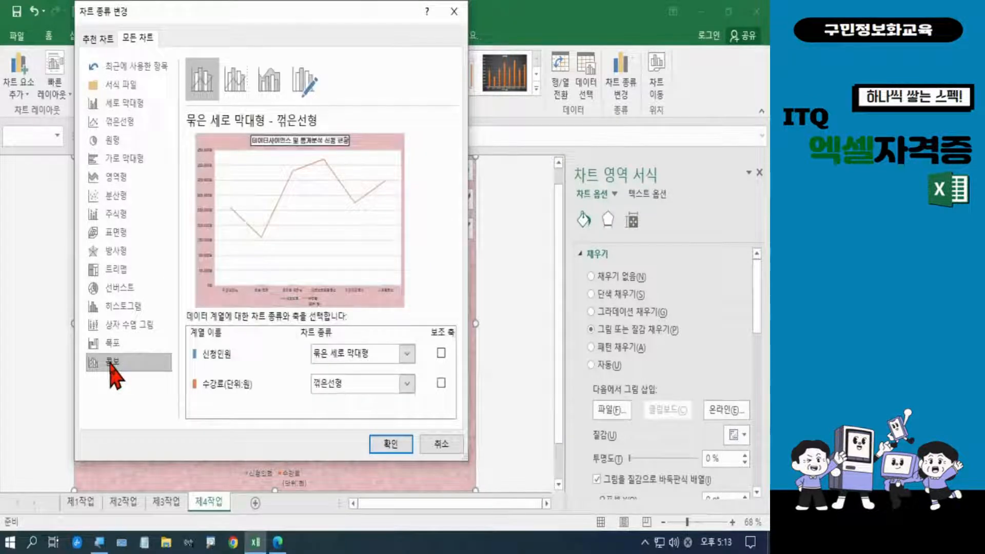
click(408, 355)
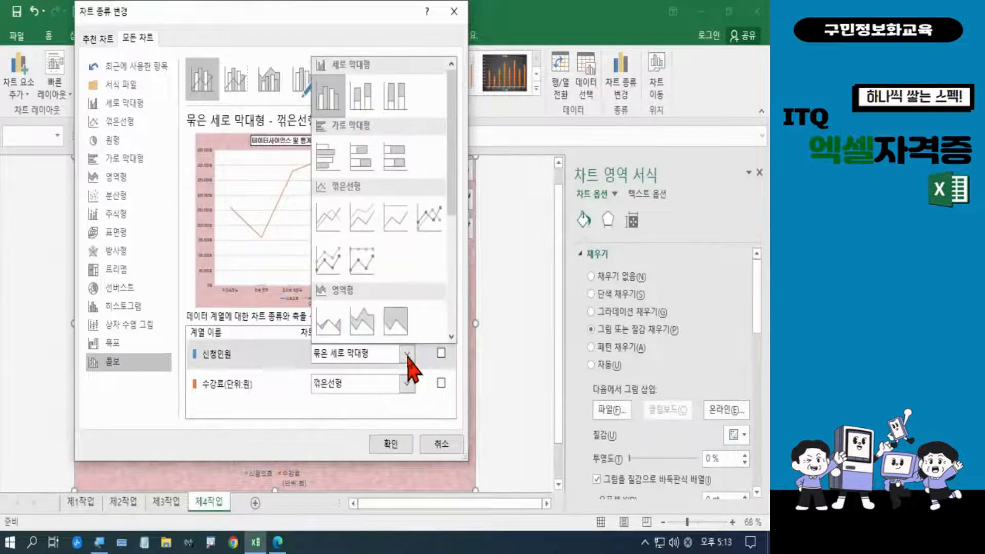
click(428, 220)
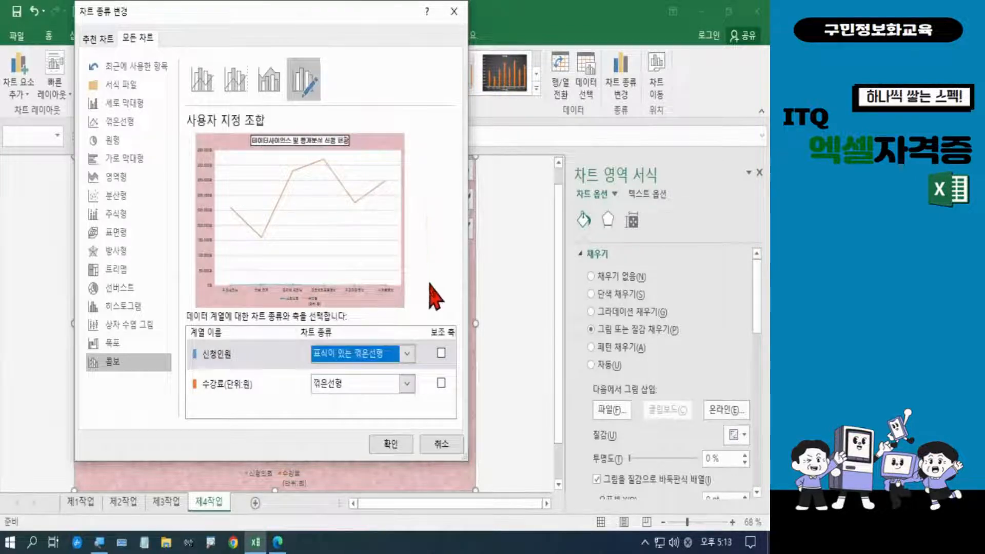
click(441, 353)
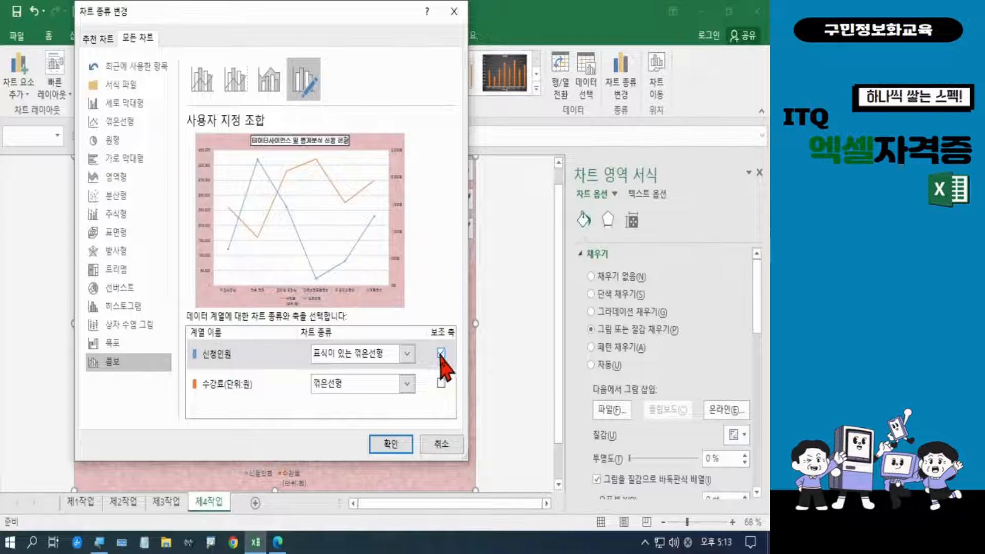
Set the 수강료(단위:원) series to 묶은 세로 막대형 on the primary axis and apply the combo chart.
click(406, 384)
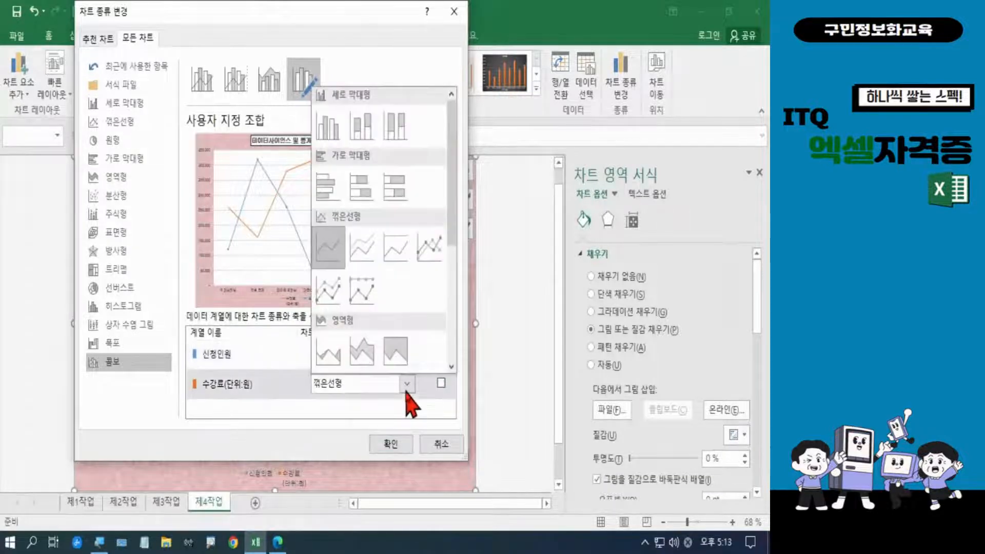
click(327, 138)
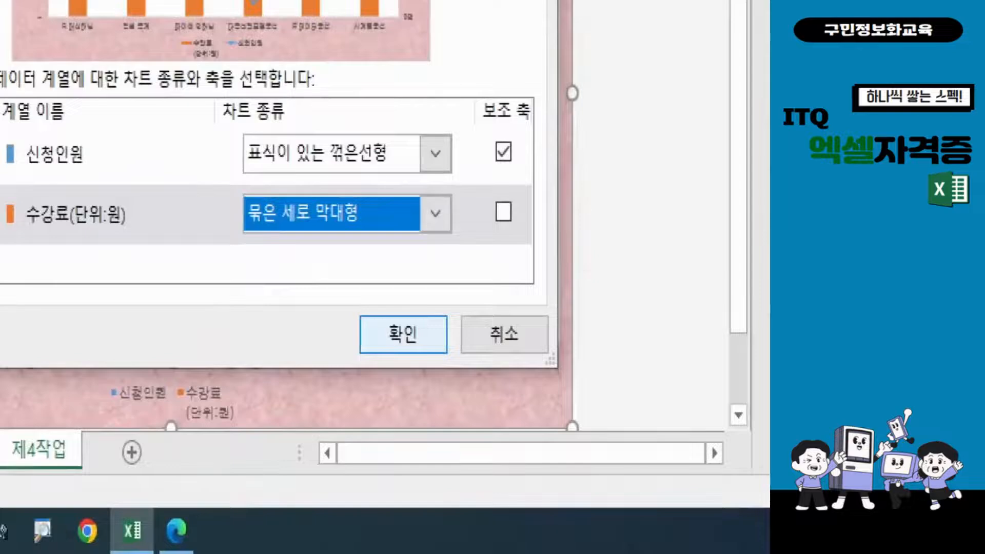
click(382, 444)
drag(15, 128, 102, 178)
mouse_move(218, 100)
mouse_down()
mouse_move(298, 177)
mouse_move(403, 177)
mouse_move(380, 90)
mouse_move(239, 126)
mouse_move(241, 146)
mouse_up()
mouse_move(526, 164)
mouse_down()
mouse_move(454, 137)
mouse_move(536, 145)
mouse_move(513, 183)
mouse_up()
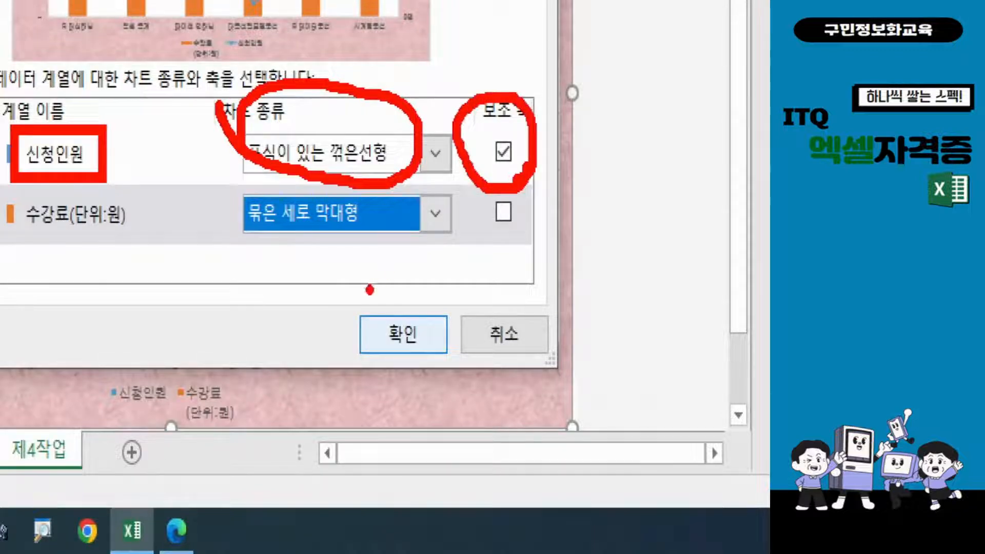
drag(32, 233, 123, 227)
drag(243, 241, 354, 236)
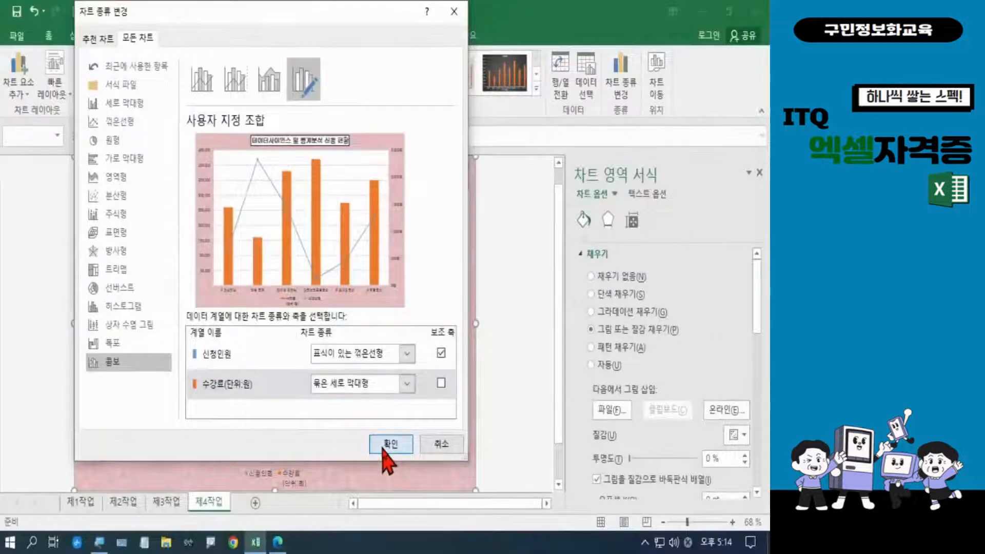
click(403, 334)
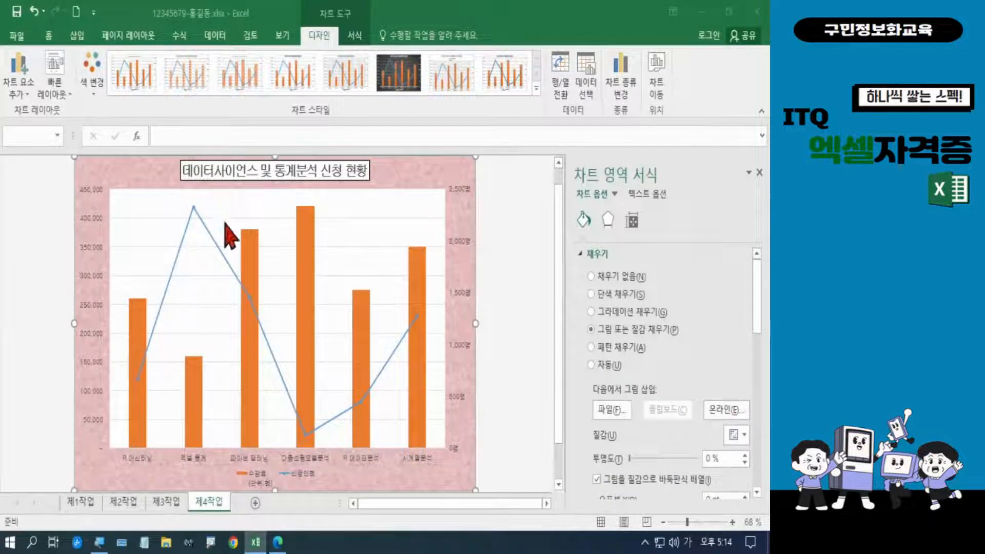
key(ctrl+1)
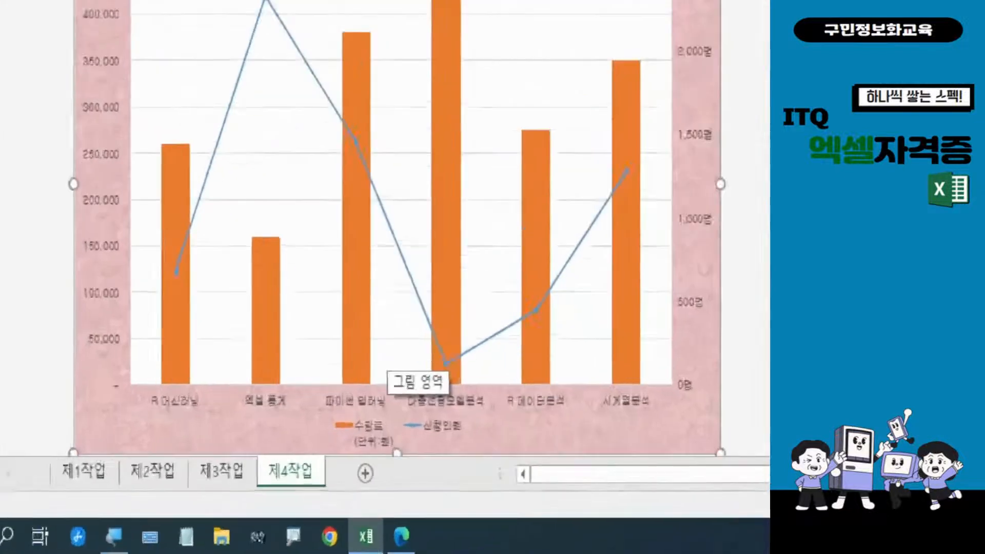
click(386, 278)
mouse_move(367, 51)
mouse_down()
mouse_move(327, 31)
mouse_move(369, 35)
mouse_move(366, 61)
mouse_up()
mouse_move(467, 333)
mouse_down()
mouse_move(457, 328)
mouse_move(450, 291)
mouse_move(467, 324)
mouse_up()
mouse_move(590, 266)
mouse_down()
mouse_move(555, 233)
mouse_move(590, 264)
mouse_up()
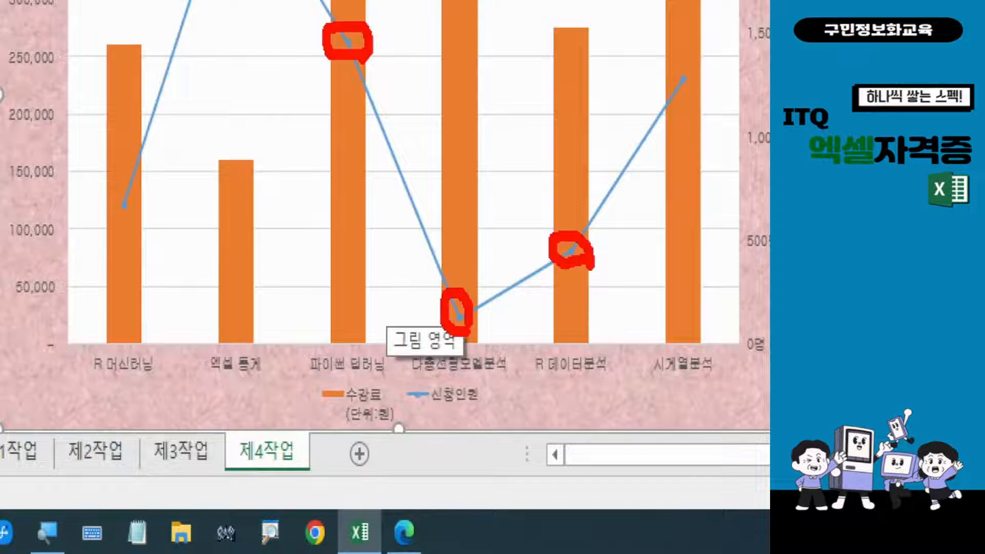
key(Escape)
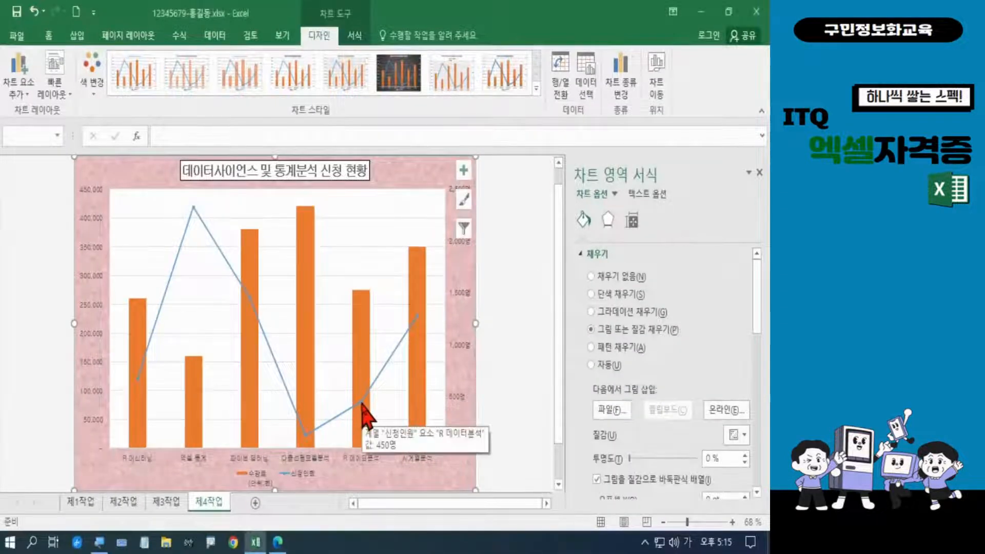
Open the marker options of the 신청인원 line series and switch its markers to 기본 제공.
click(362, 404)
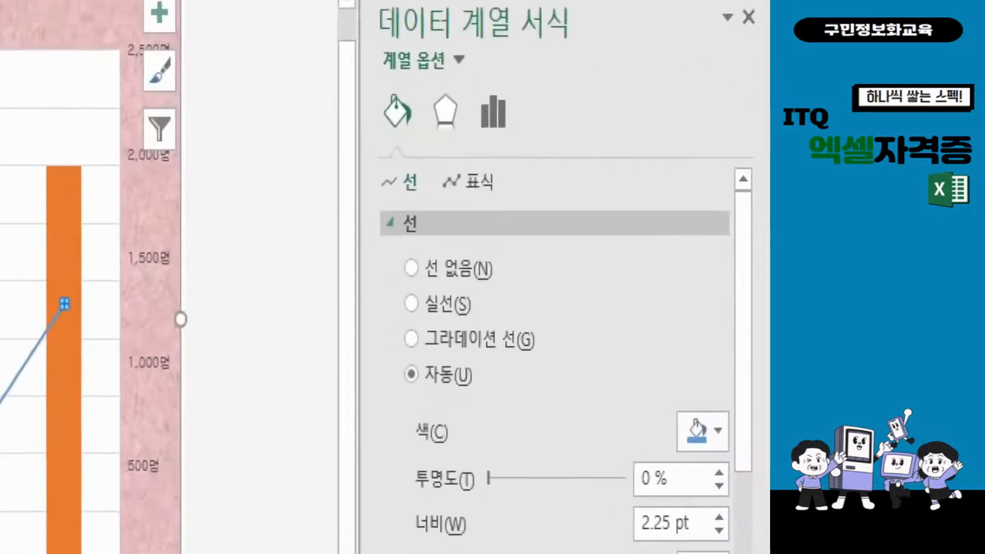
click(584, 277)
drag(371, 63, 418, 137)
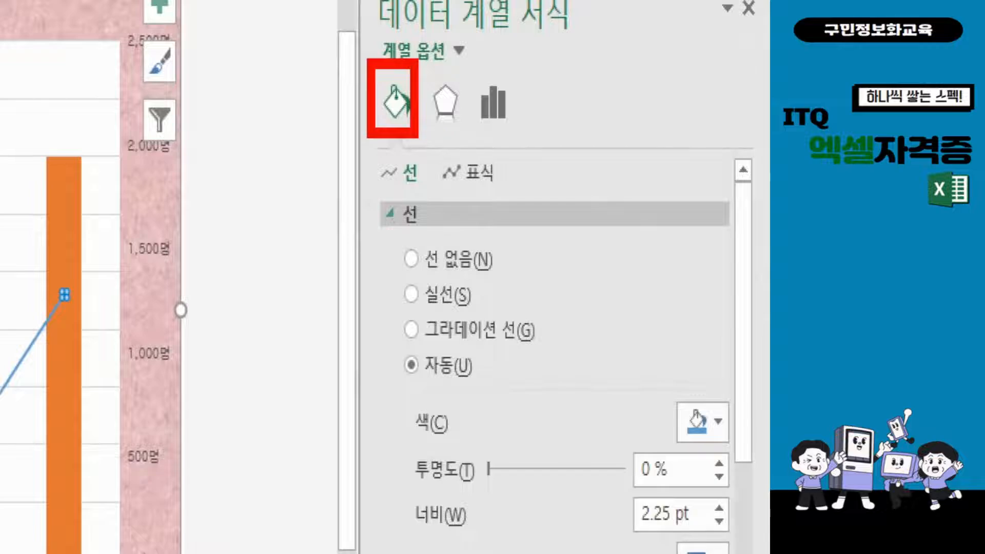
drag(426, 129, 516, 213)
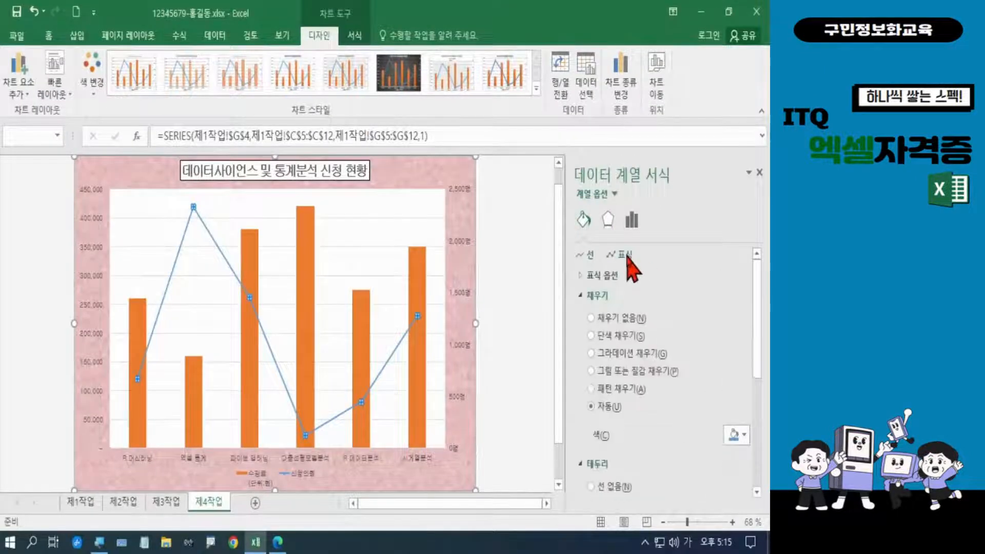
click(623, 255)
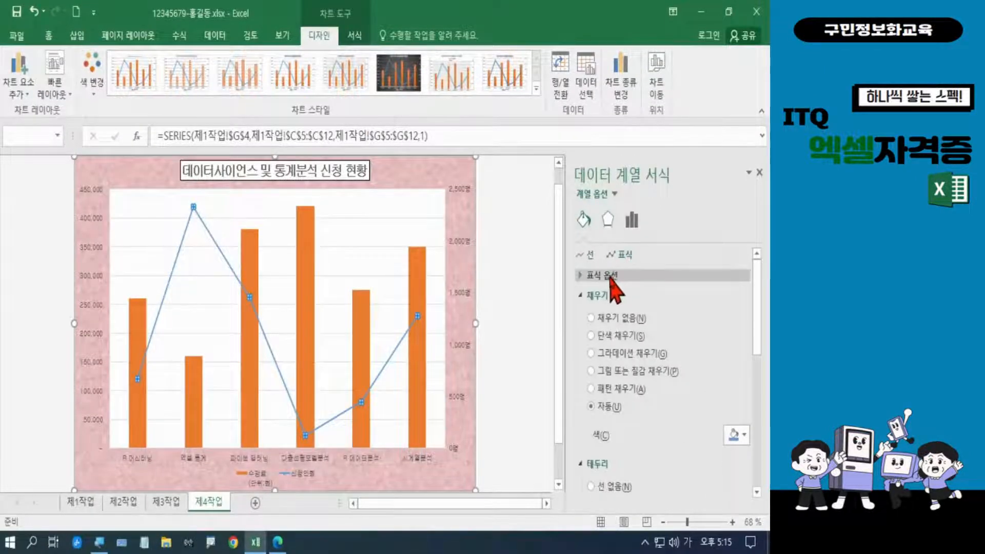
click(606, 276)
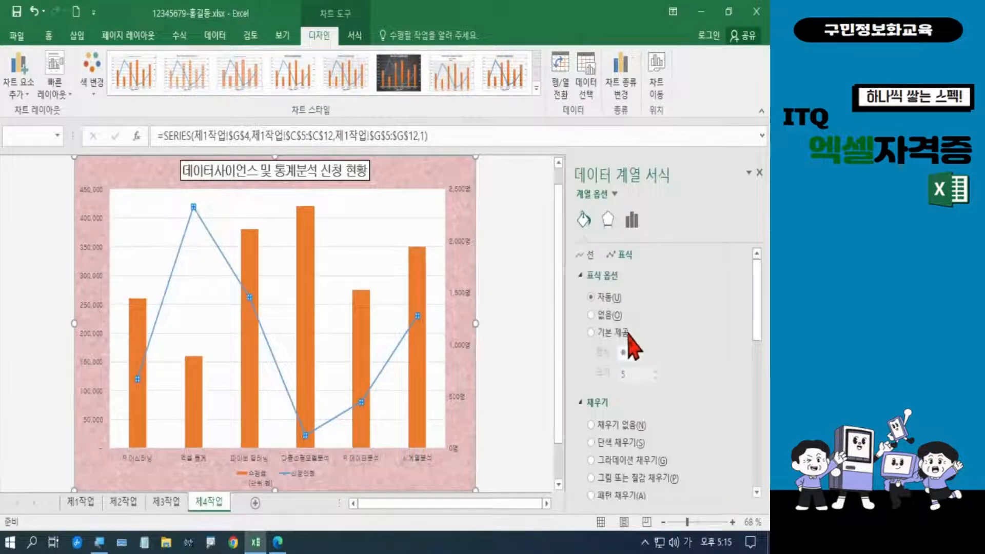
click(624, 333)
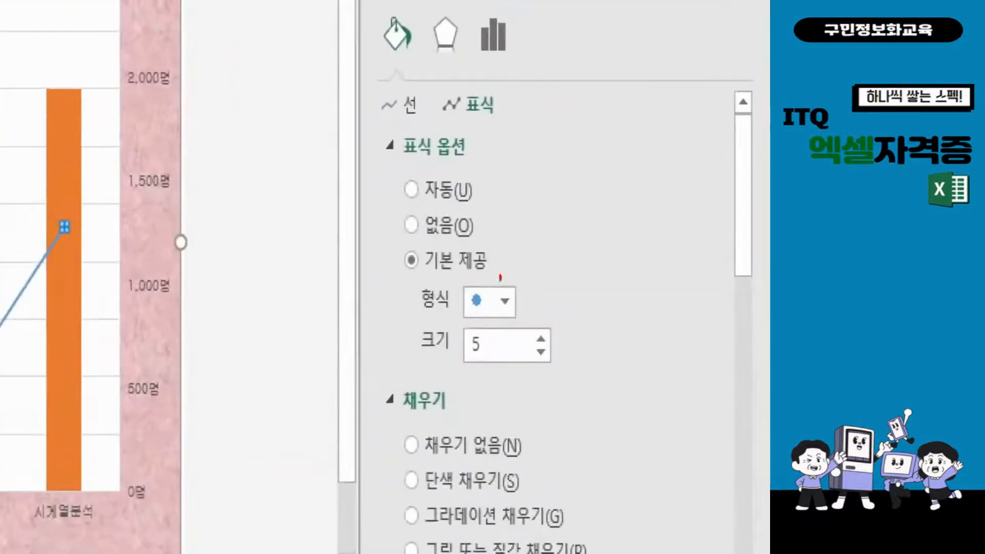
mouse_move(409, 272)
mouse_down()
mouse_move(439, 301)
mouse_move(526, 325)
mouse_up()
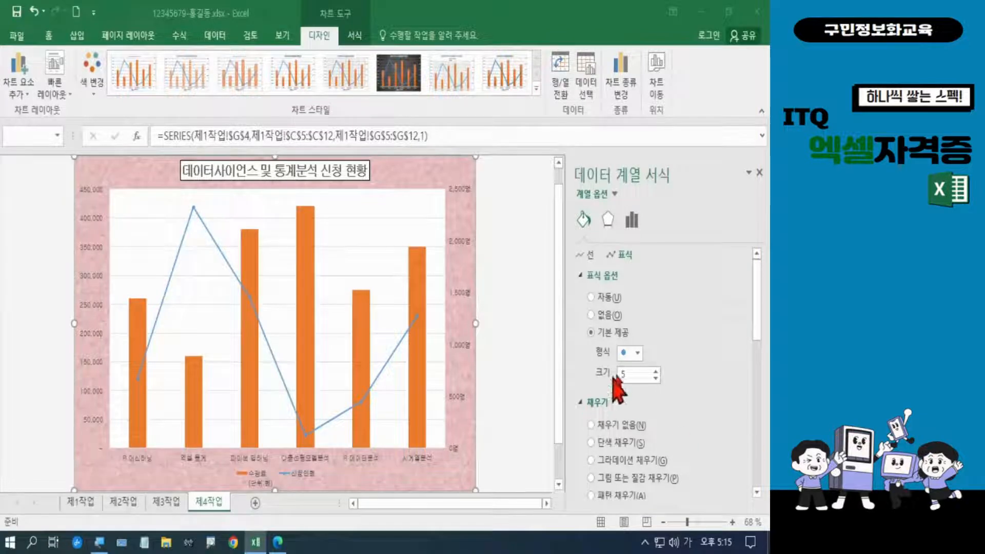
Set the 신청인원 series markers to the triangle shape with size 10.
click(640, 358)
click(638, 353)
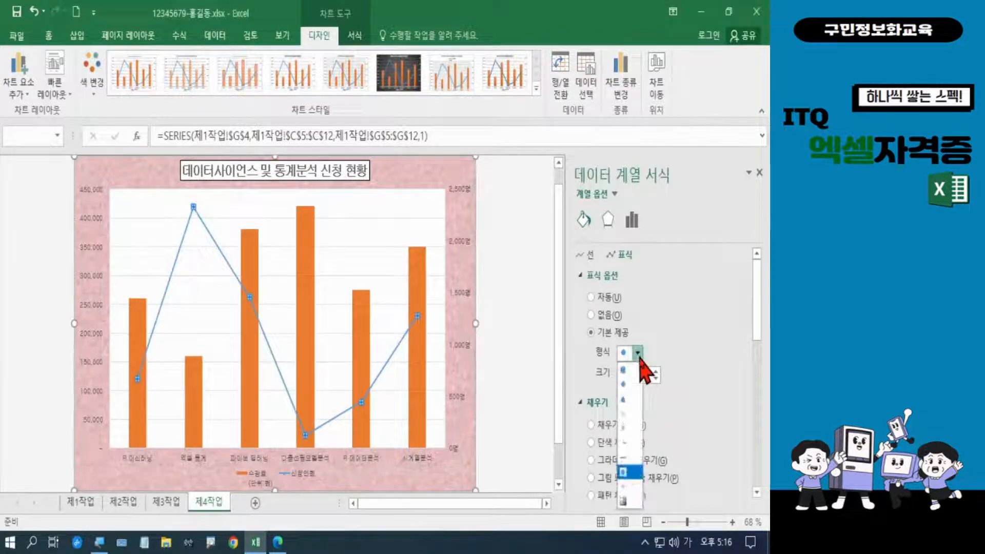
click(625, 399)
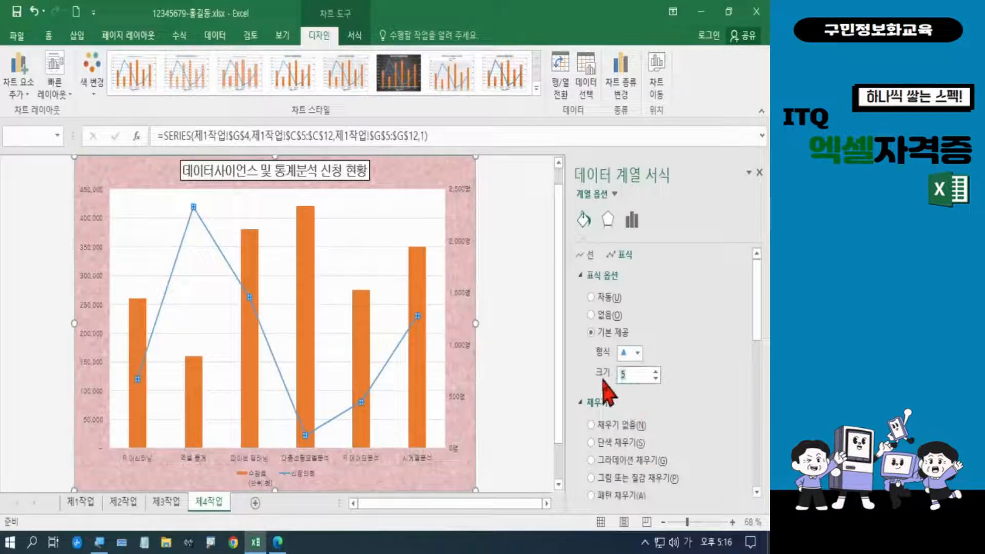
text(10)
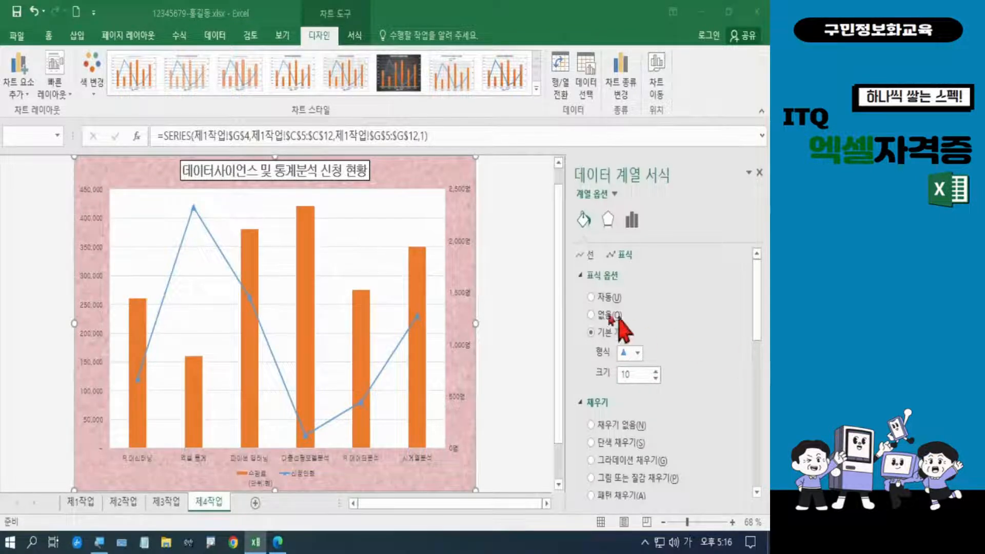
Check the 출력형태 chart in the exam PDF in Edge, and add a 위쪽 data label to only the 엑셀 통계 point of the 신청인원 series in Excel.
click(277, 545)
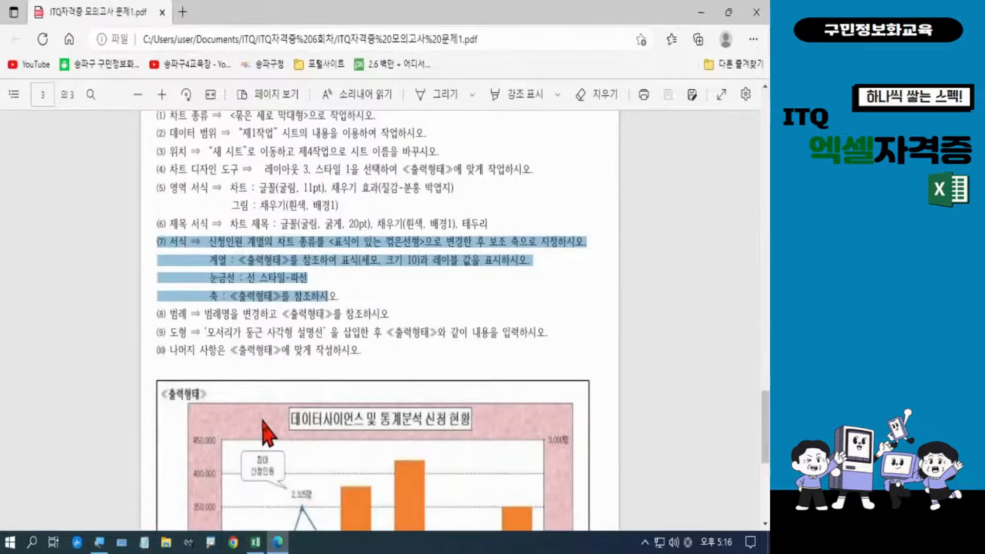
scroll(264, 429, down, 5)
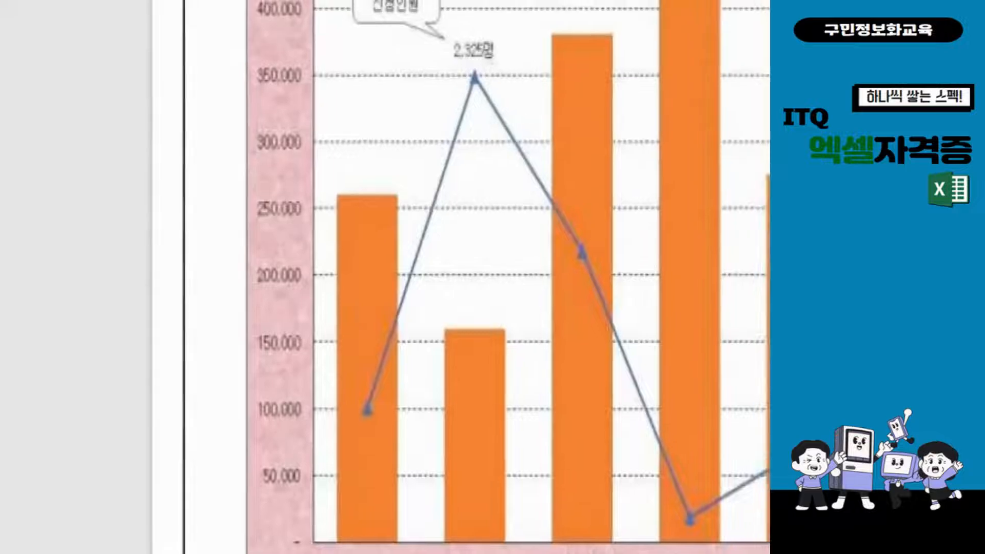
drag(437, 22, 517, 85)
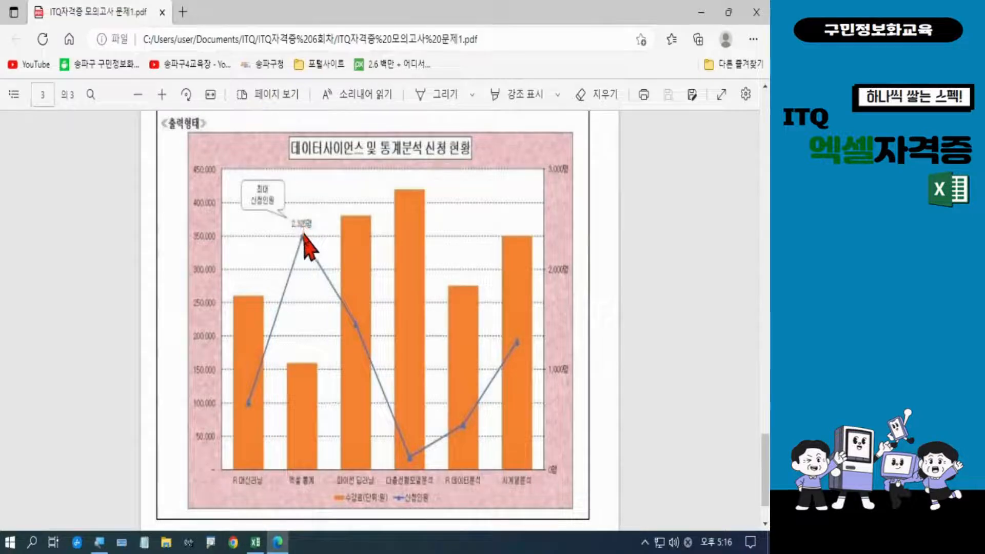
click(256, 545)
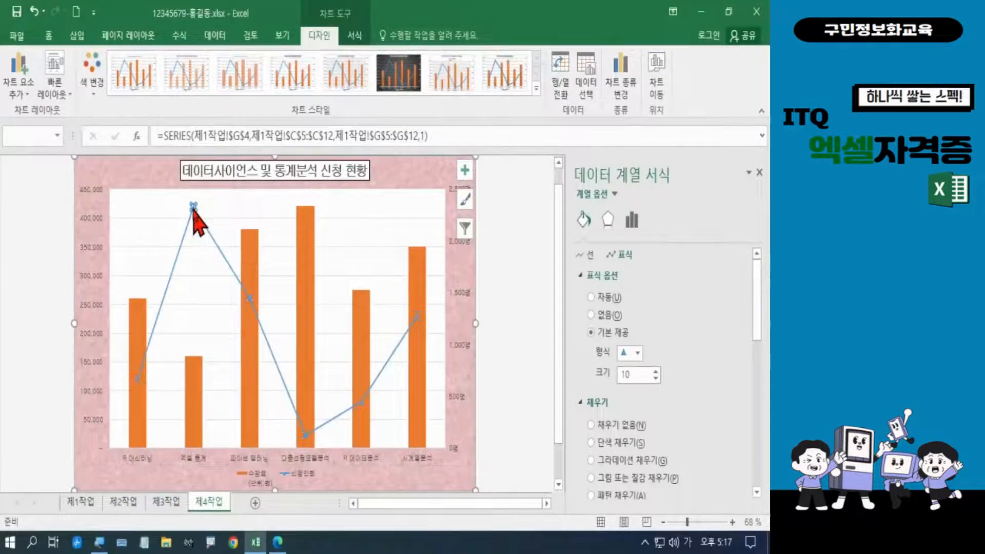
click(194, 209)
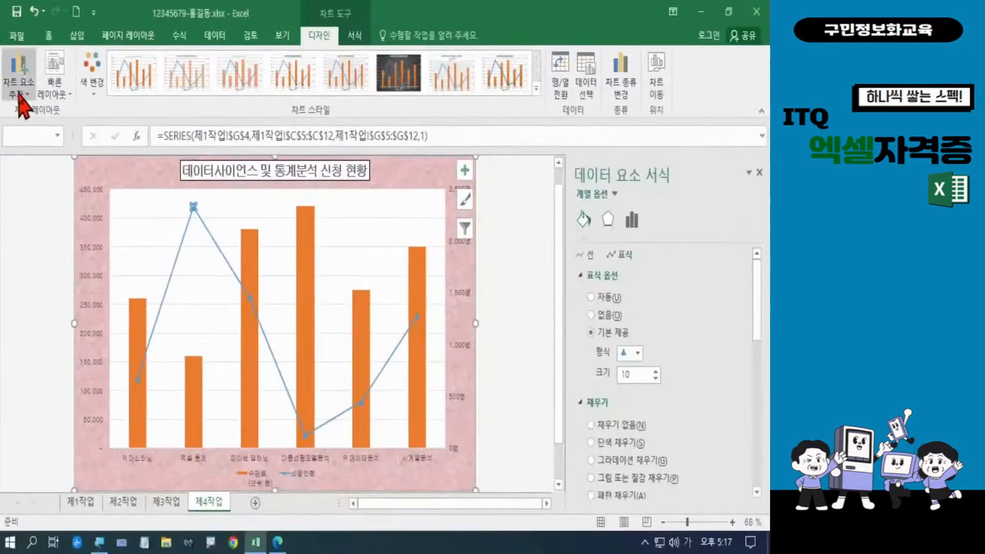
click(38, 130)
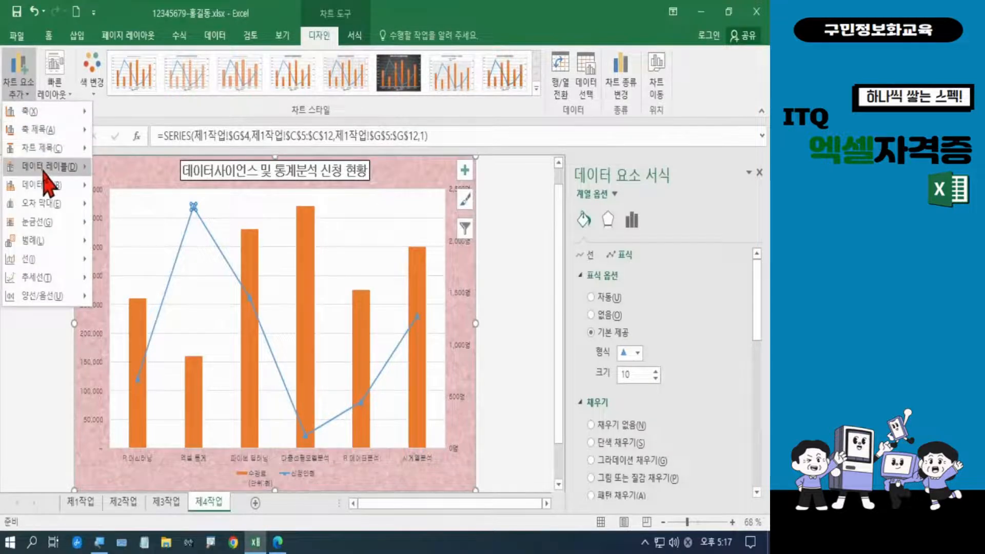
mouse_move(44, 173)
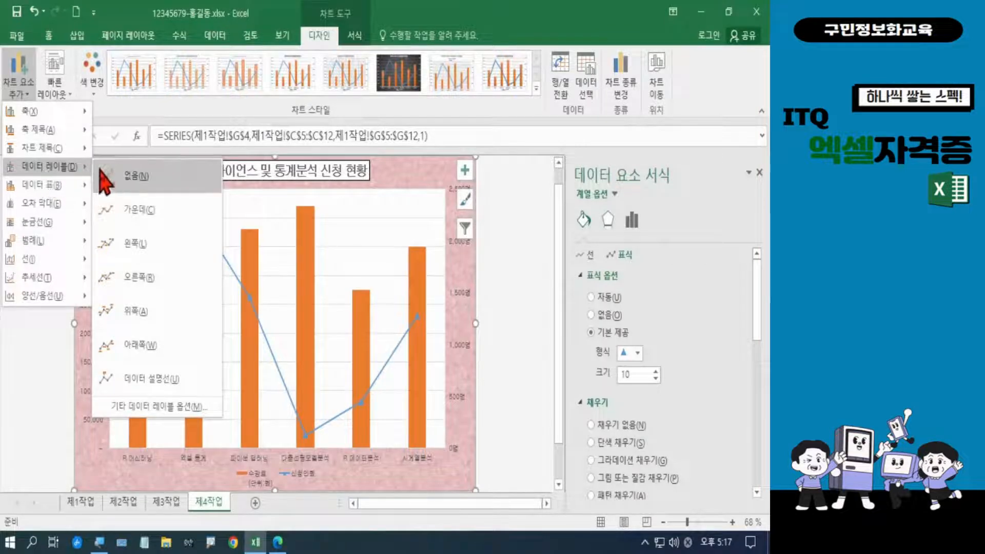
click(137, 312)
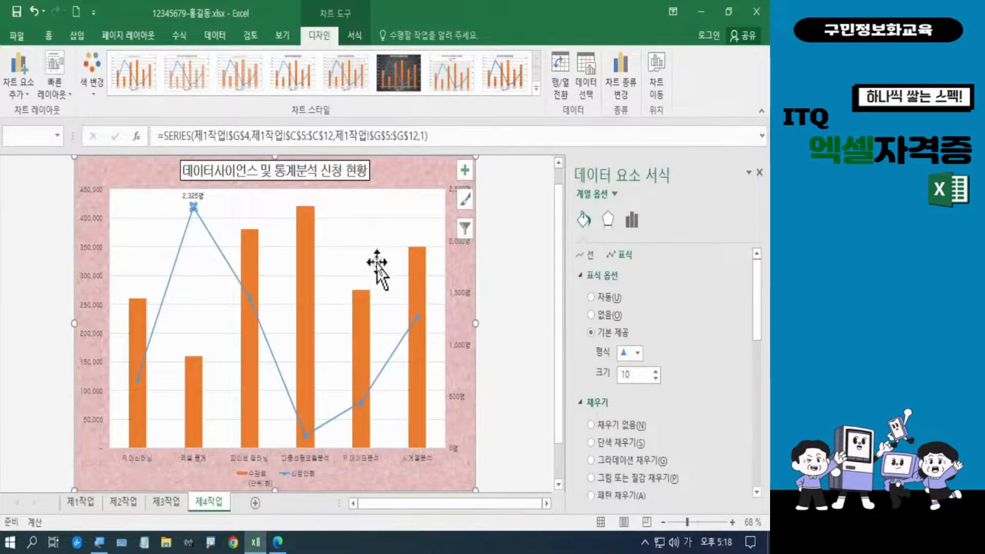
Set the dash type of the chart's major gridlines to 파선.
click(377, 248)
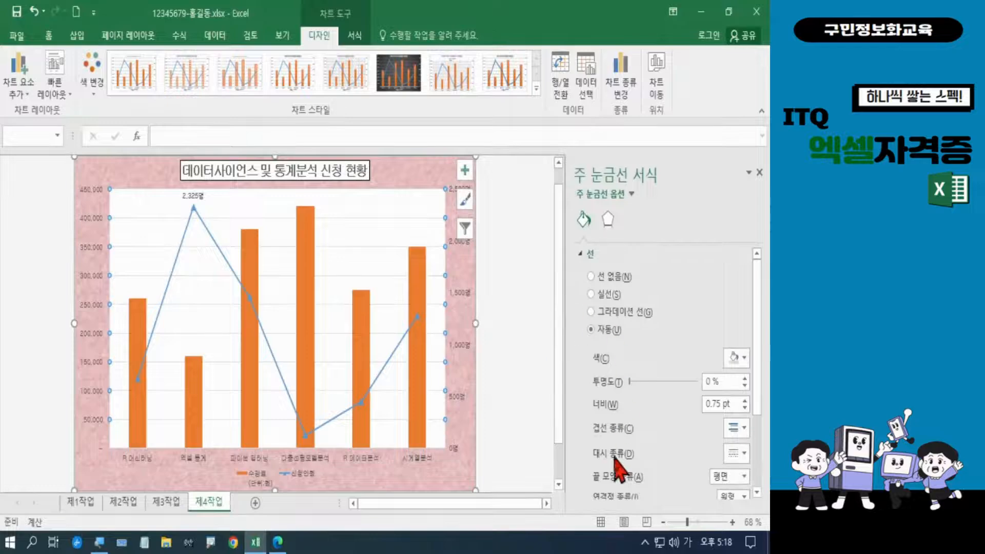
click(743, 454)
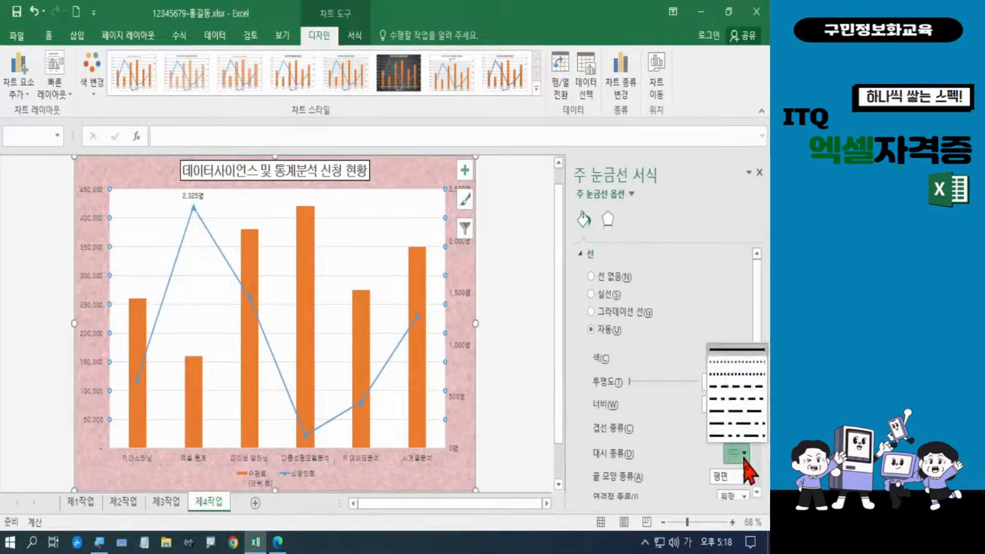
click(737, 389)
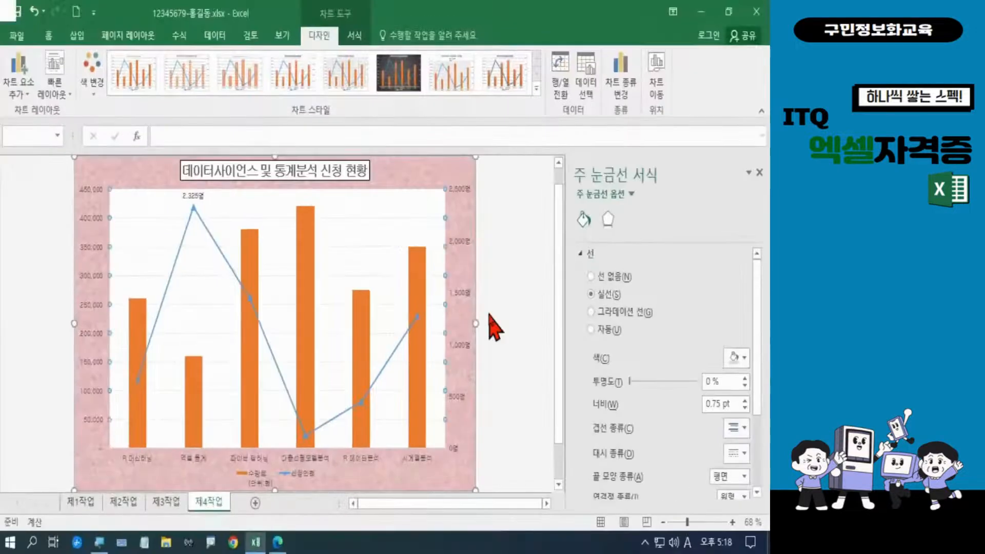
Check the axis scale in the exam PDF in Edge, and set the Excel chart's secondary vertical axis maximum to 3000.
click(278, 543)
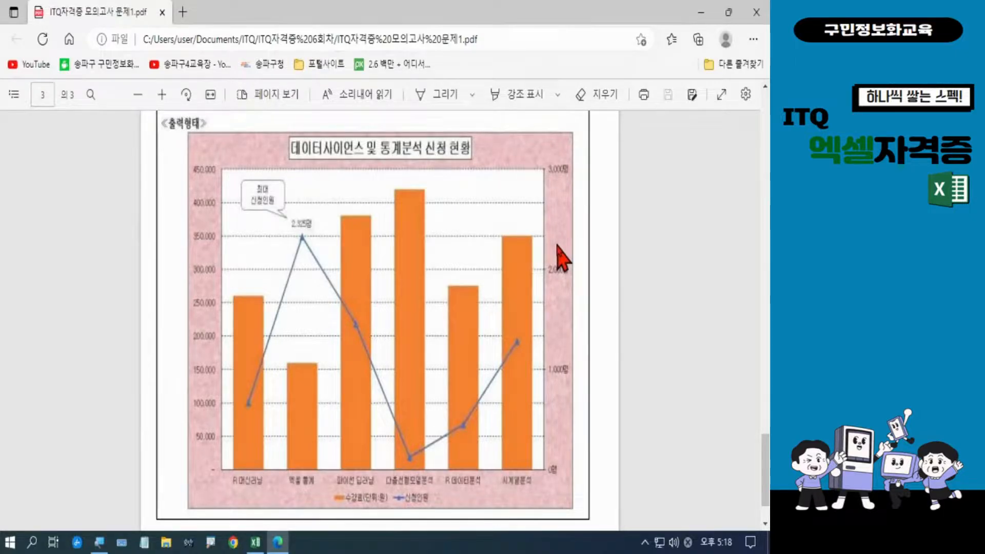
click(260, 548)
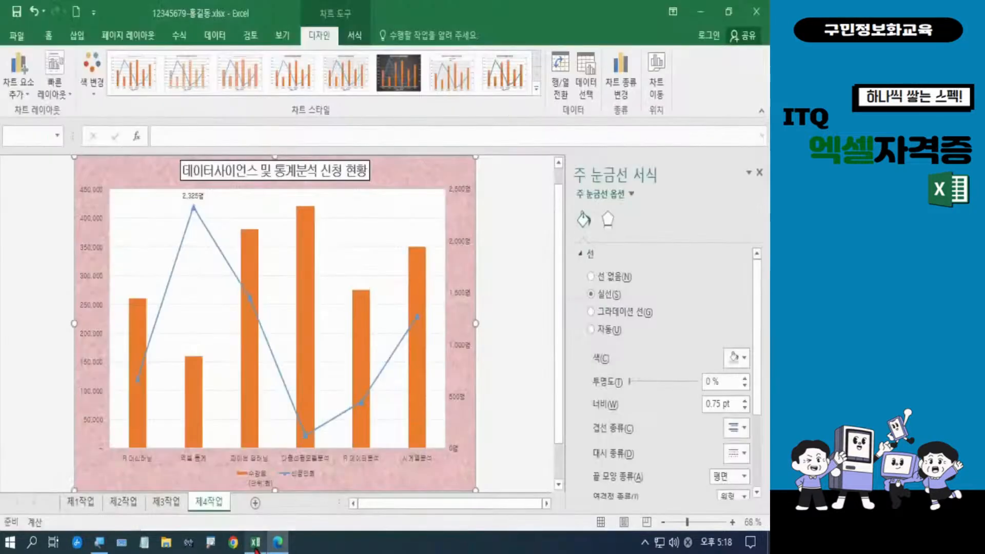
click(463, 296)
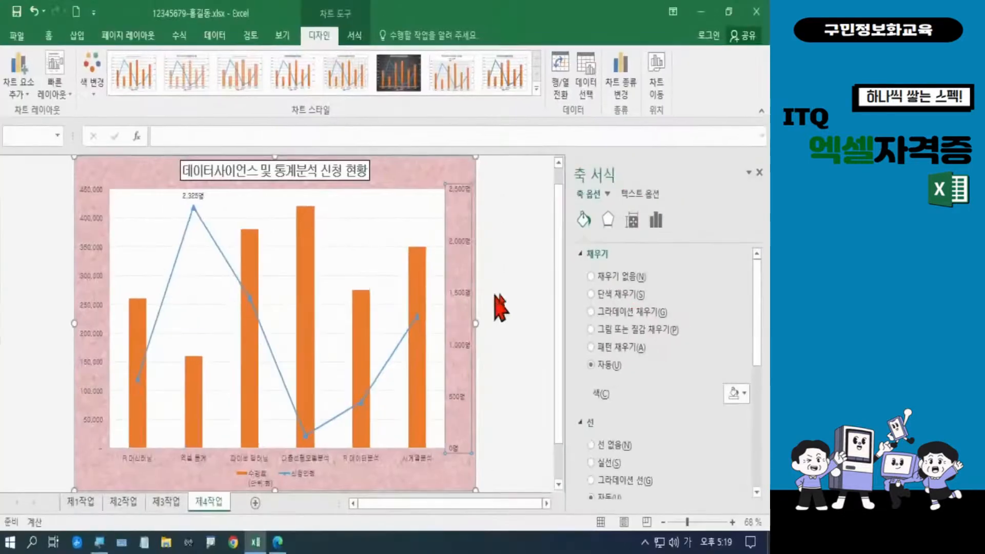
click(723, 136)
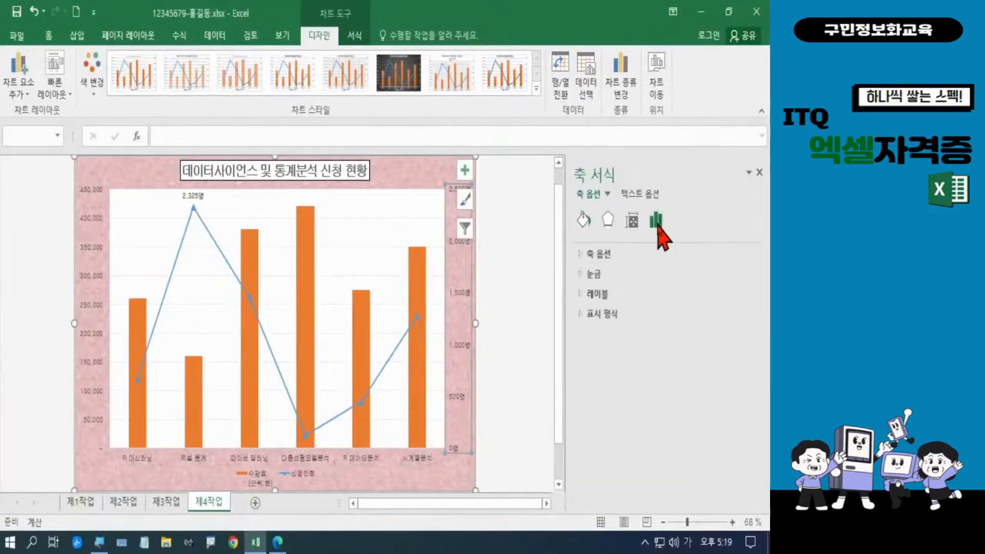
click(598, 254)
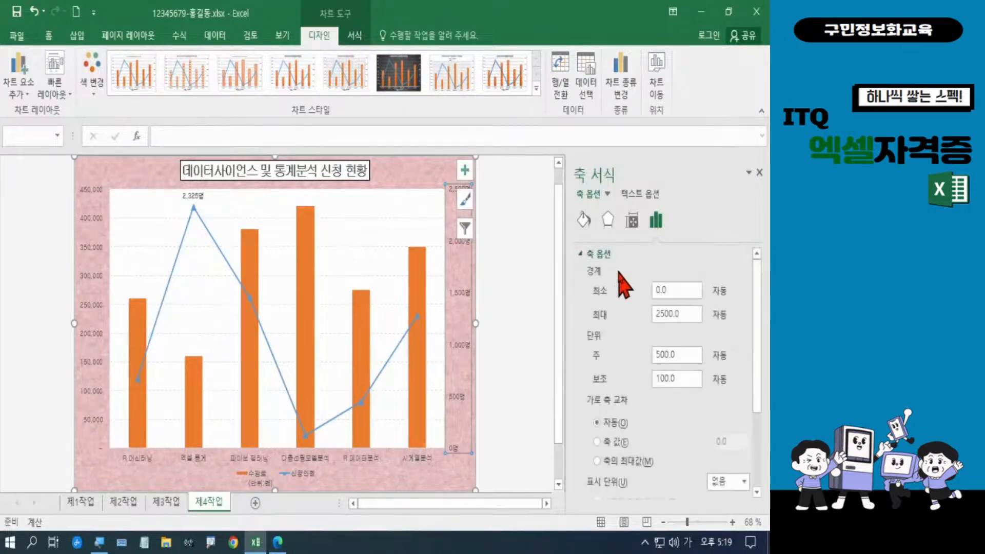
double_click(688, 314)
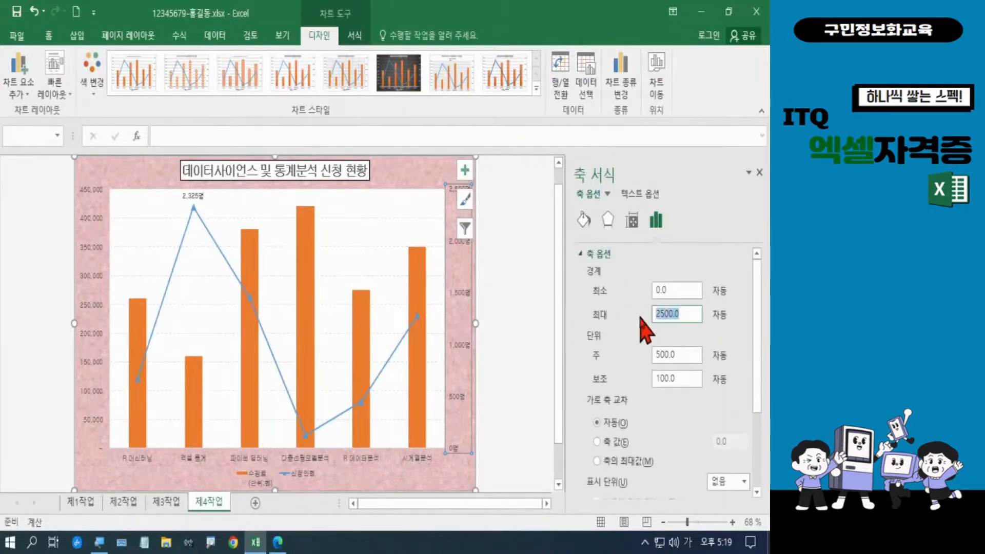
text(3000)
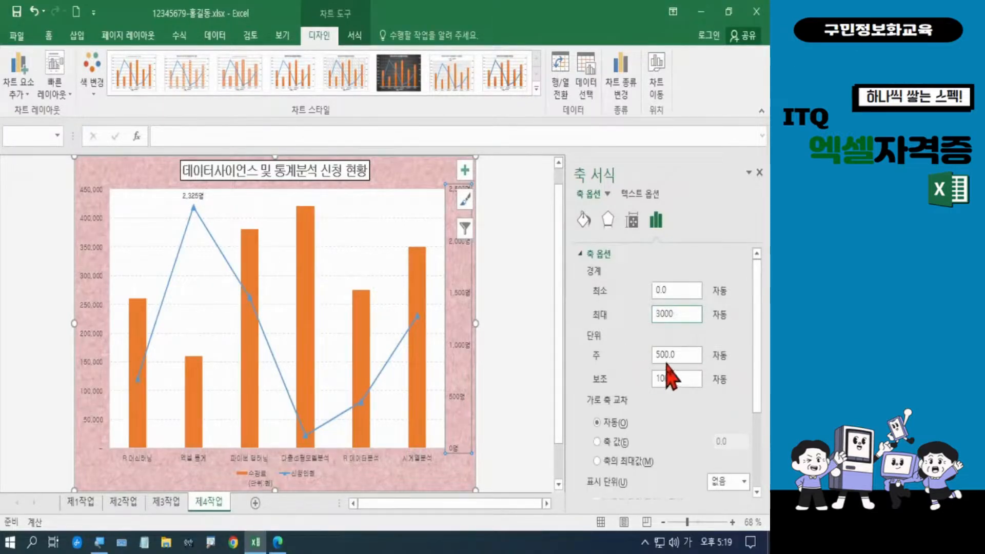
Set the major unit of the secondary vertical axis to 1000.
click(682, 355)
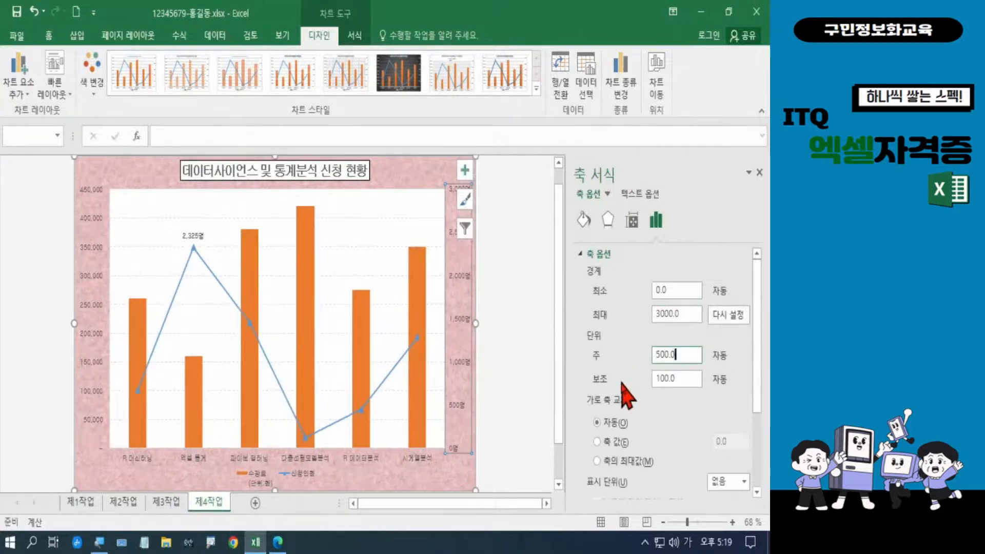
key(BackSpace)
key(BackSpace)
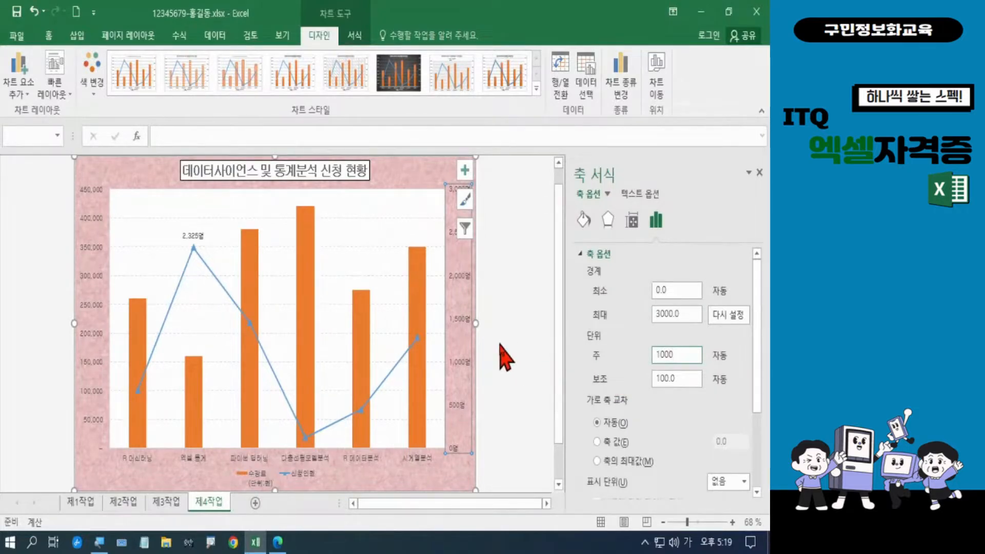
key(Return)
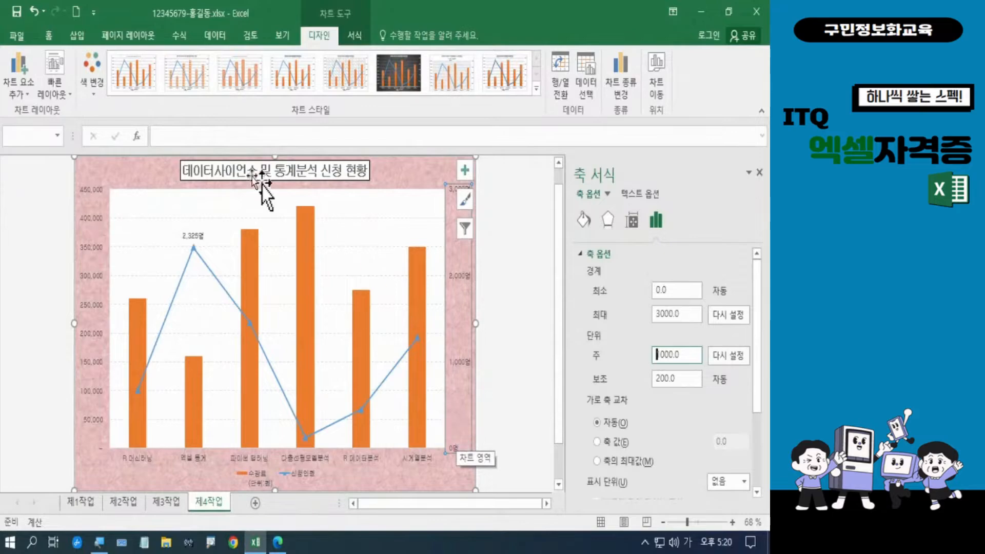
Save the workbook, and close Excel and the exam PDF in Edge.
click(17, 13)
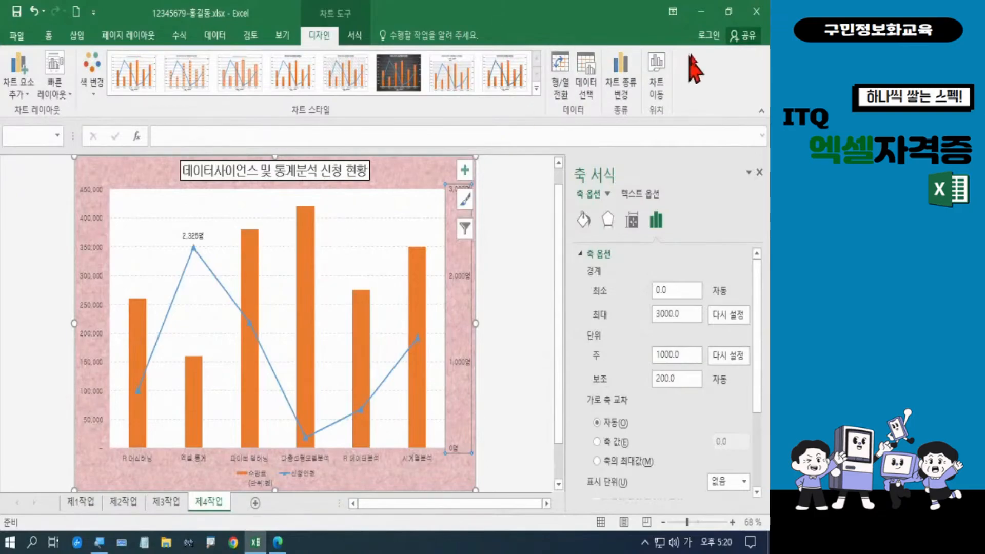
click(755, 13)
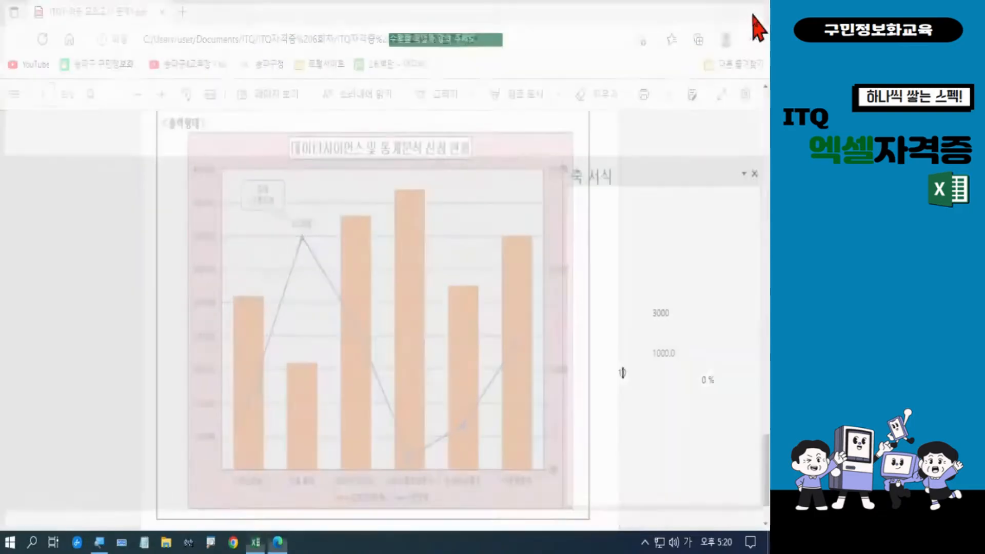
click(756, 12)
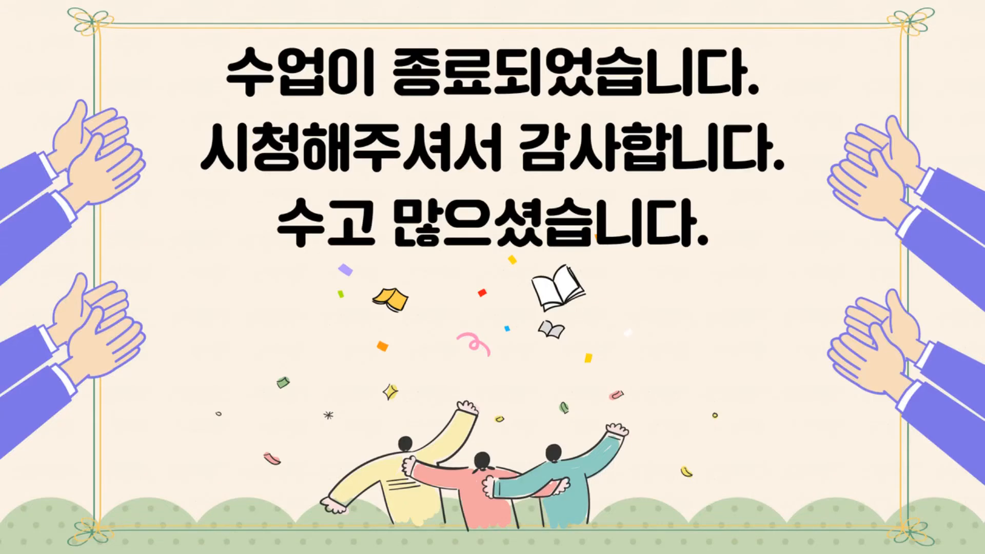